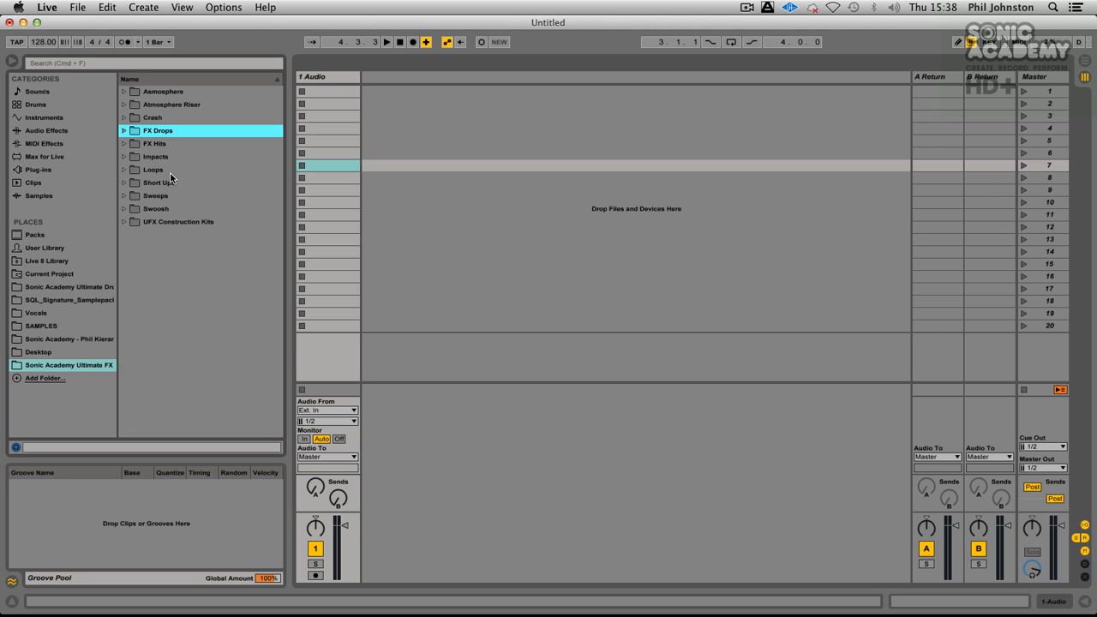
Step: Open the UFX Construction Kits folder and preview UFX_Con_Build_1_Master.aif from Construction Build 1, closing that build's folder after listening
left_click(123, 222)
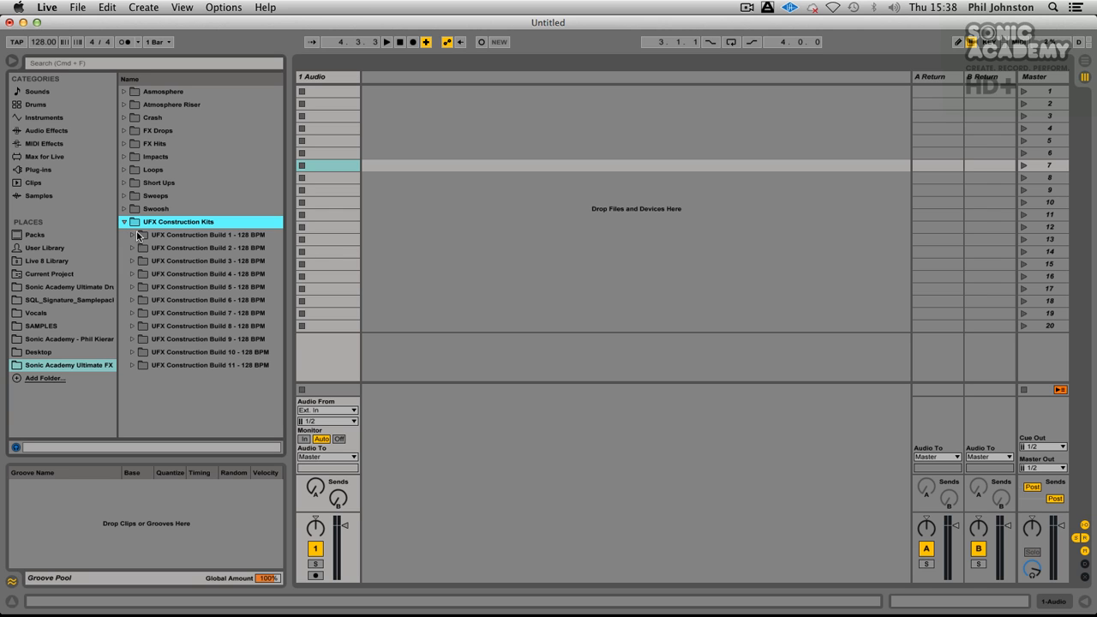
left_click(132, 235)
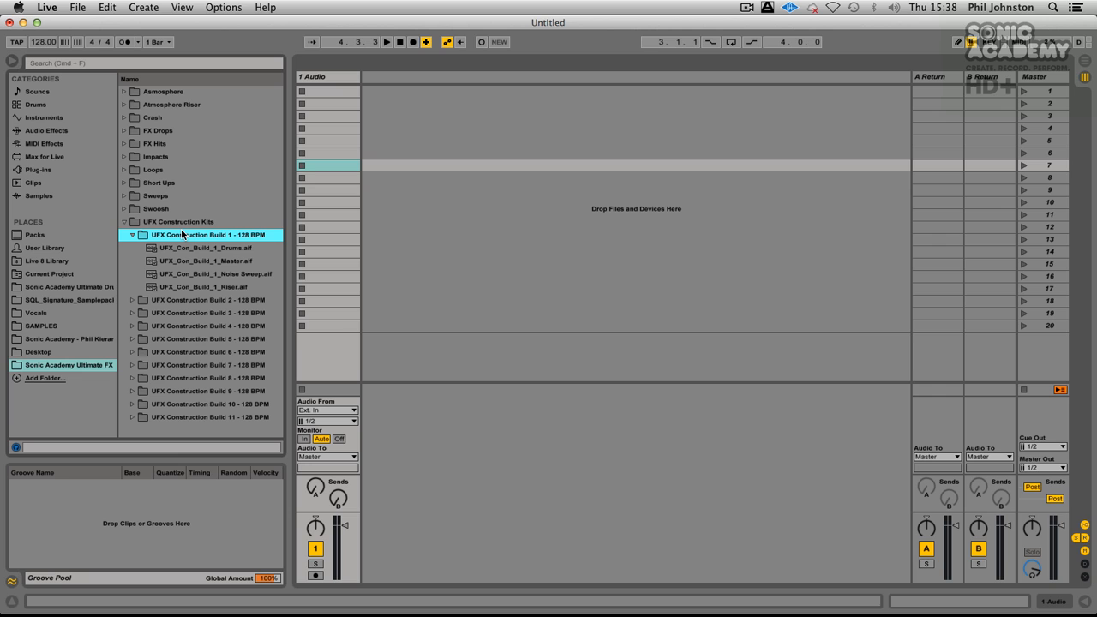
left_click(195, 257)
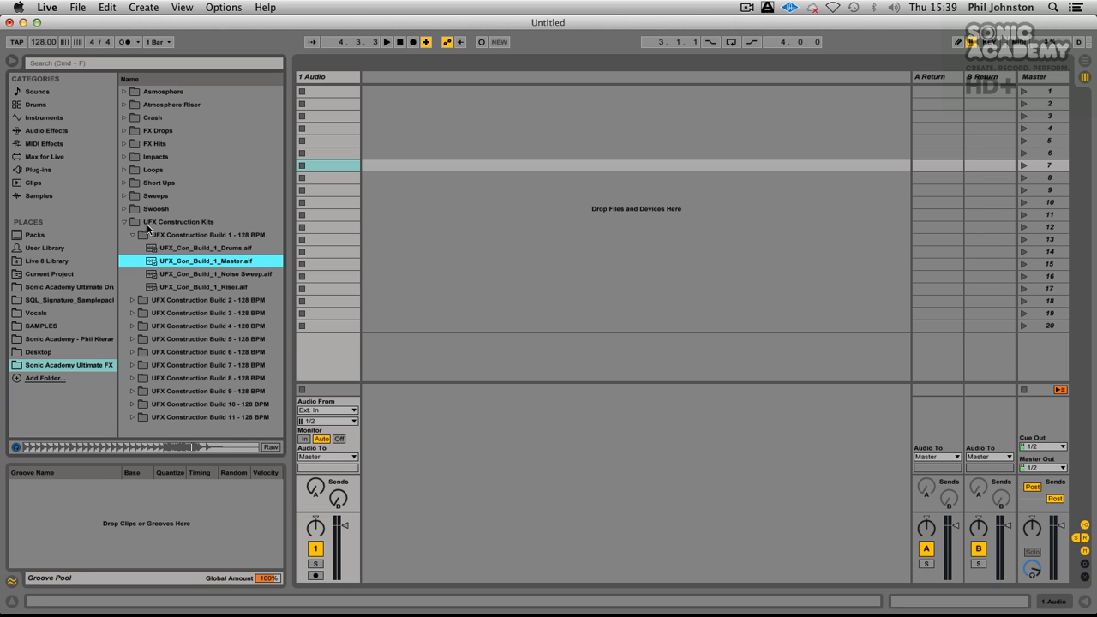
left_click(132, 235)
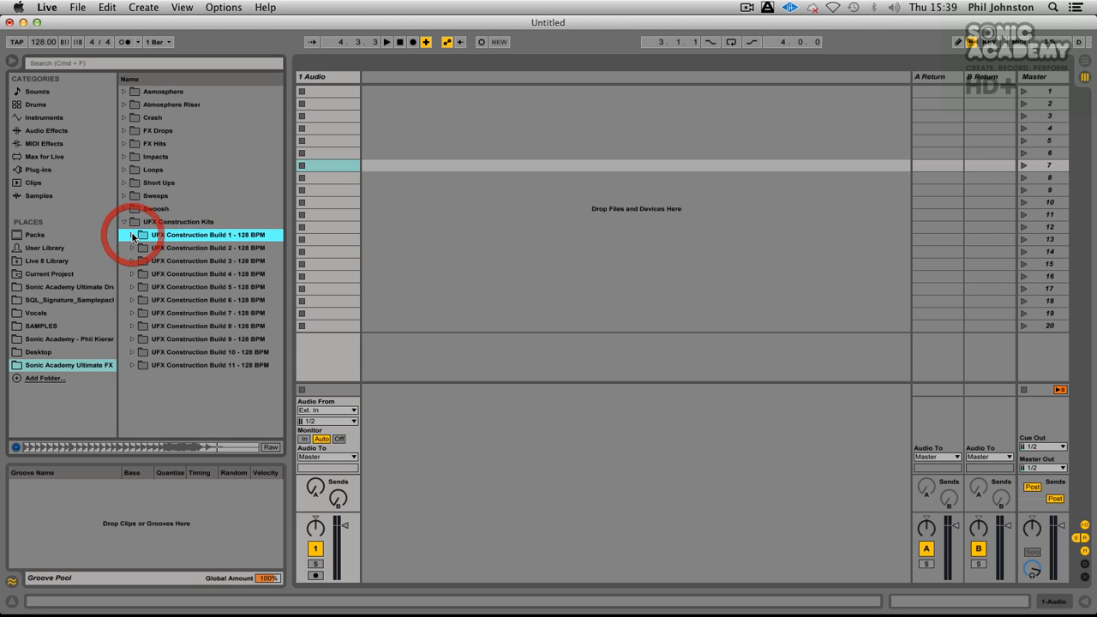
Step: Preview the Master, Risers, Drone and Subdrops samples of UFX Construction Build 2, and close its folder
left_click(132, 248)
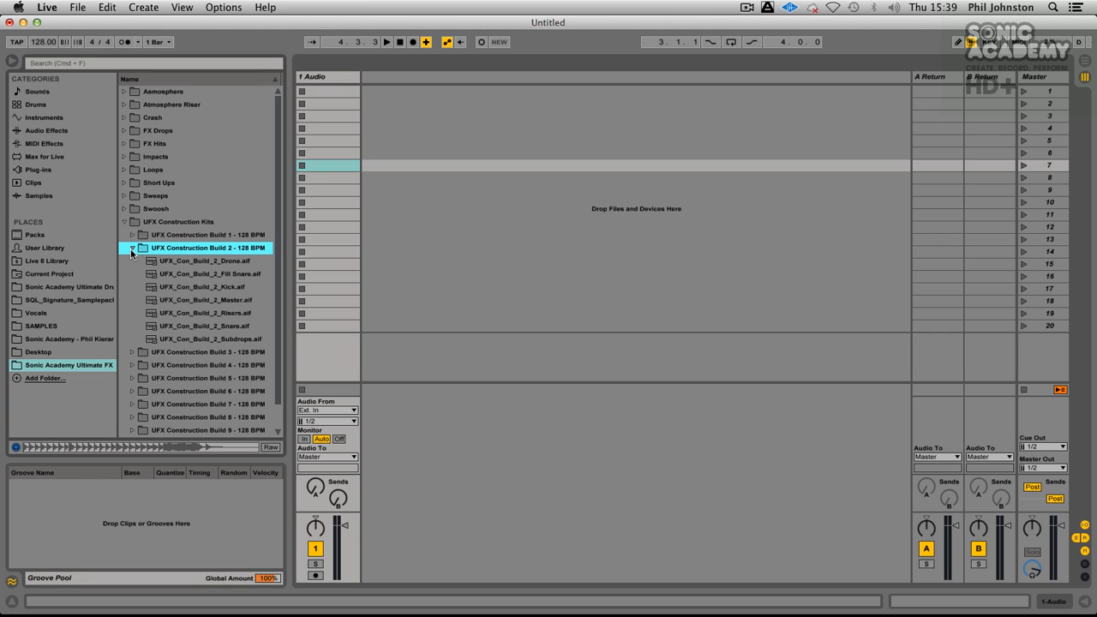
left_click(233, 302)
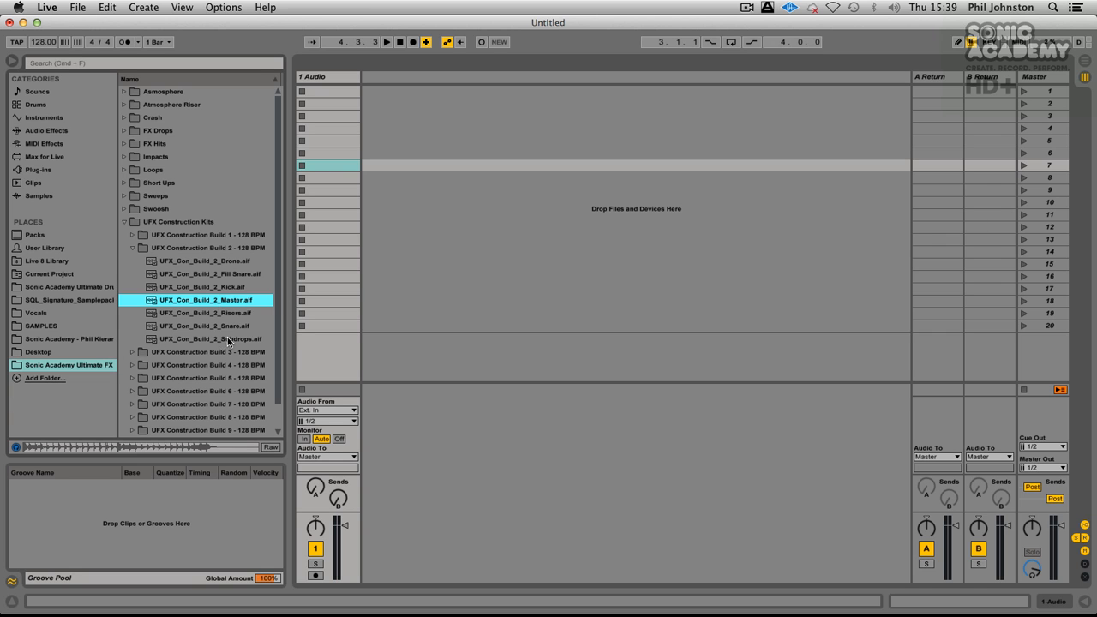
left_click(195, 313)
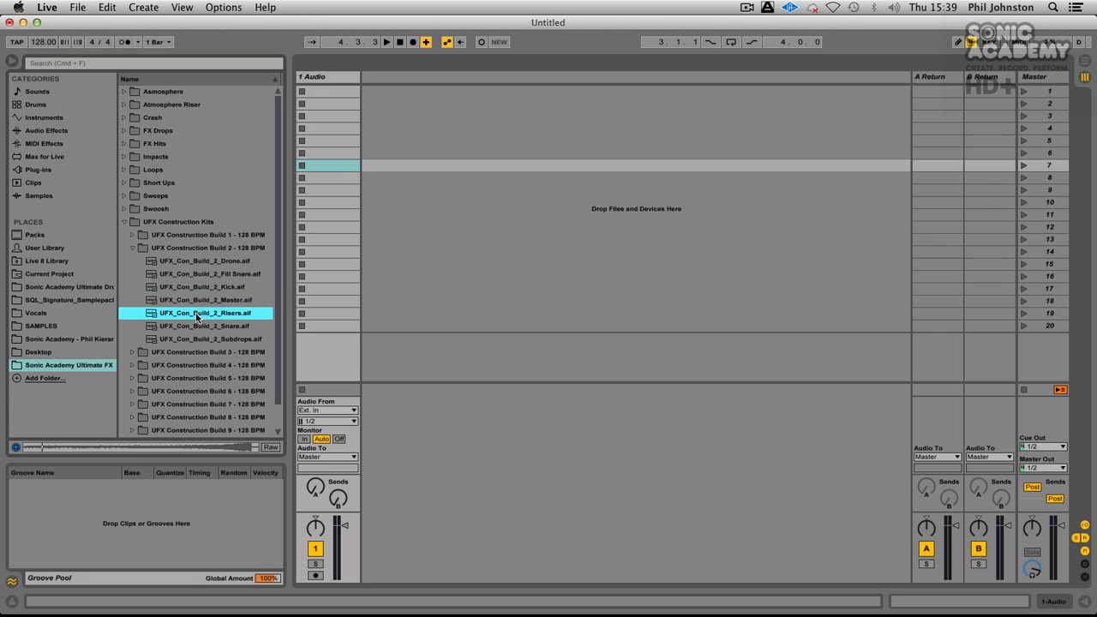
left_click(195, 259)
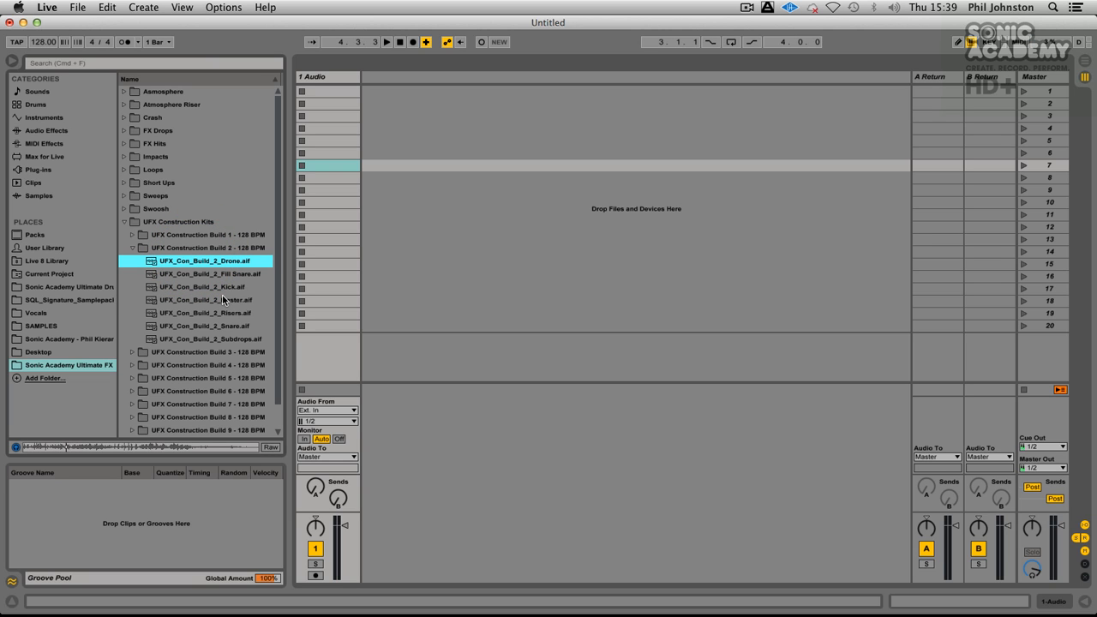
left_click(217, 341)
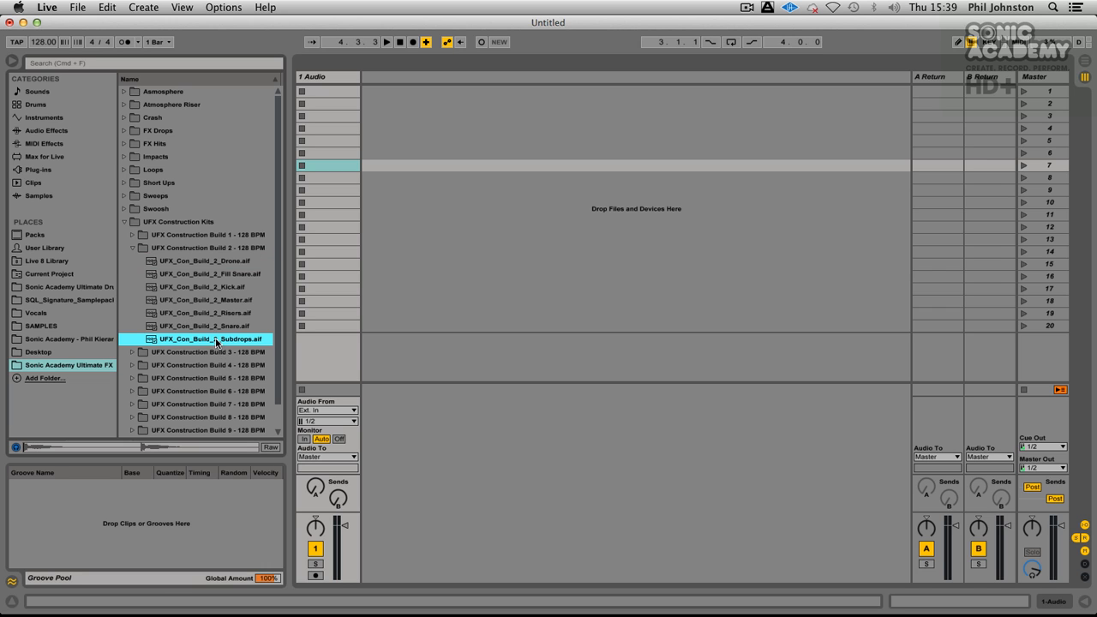
left_click(131, 240)
left_click(133, 248)
Step: Expand UFX Construction Build 3 and preview UFX_Con_Build_3_Master.aif
left_click(132, 261)
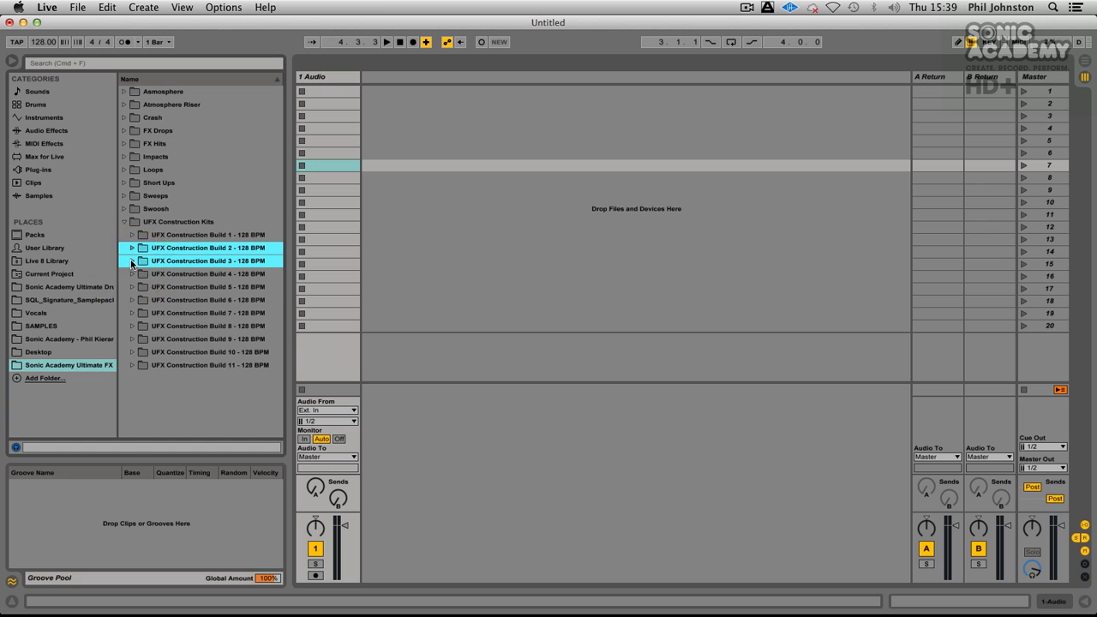
left_click(132, 262)
left_click(213, 300)
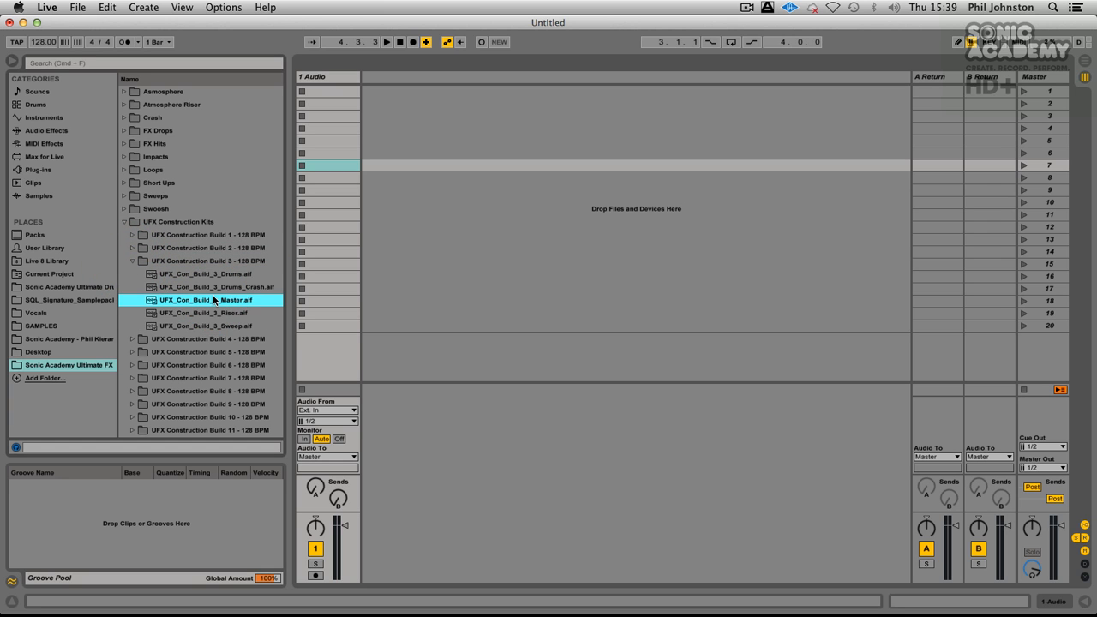
left_click(213, 300)
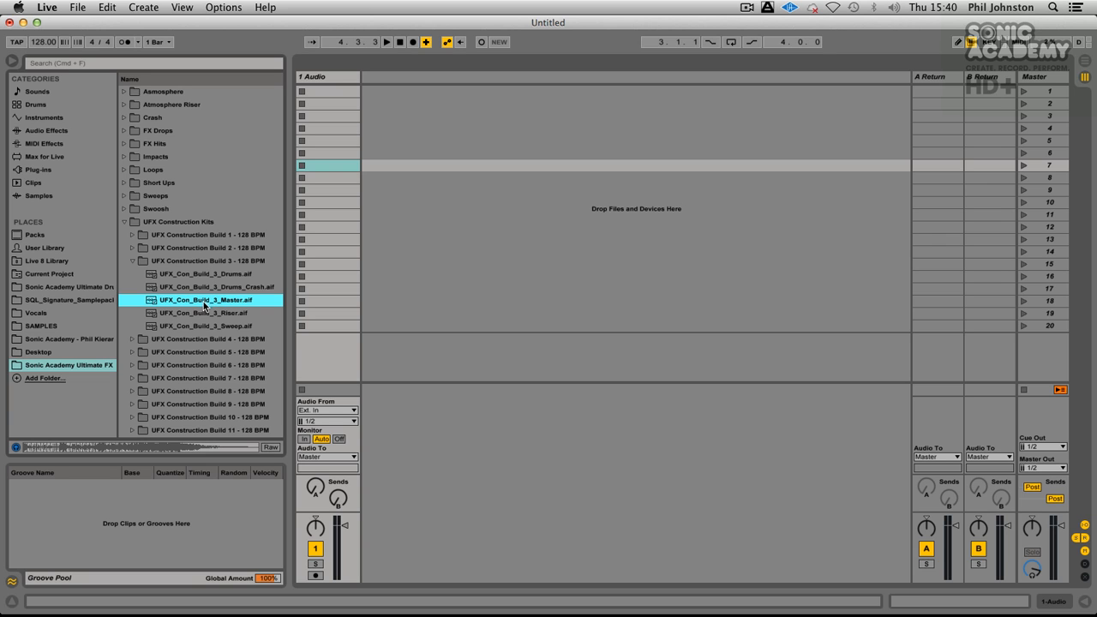
Step: Audition the Master samples of UFX Construction Build 4 and Build 5, closing each folder after listening
left_click(131, 338)
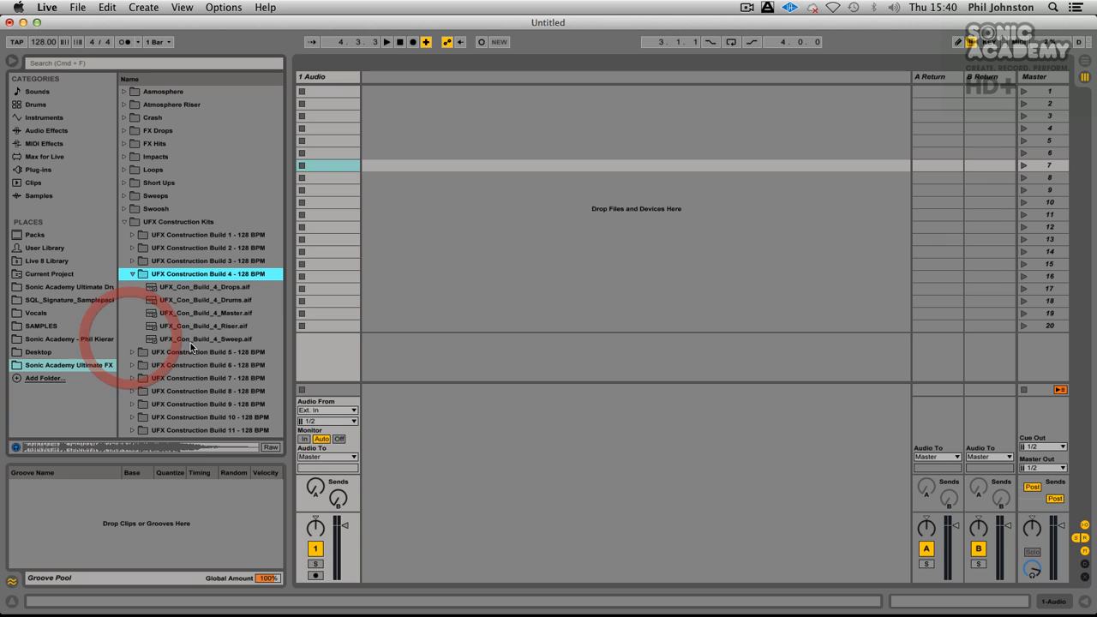
left_click(204, 314)
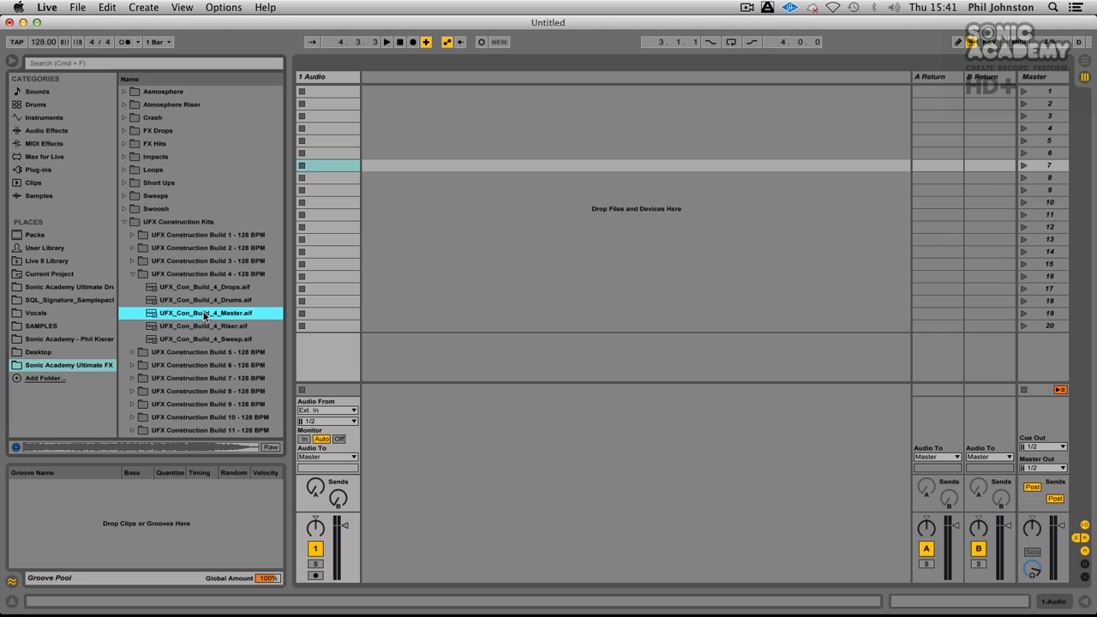
left_click(130, 274)
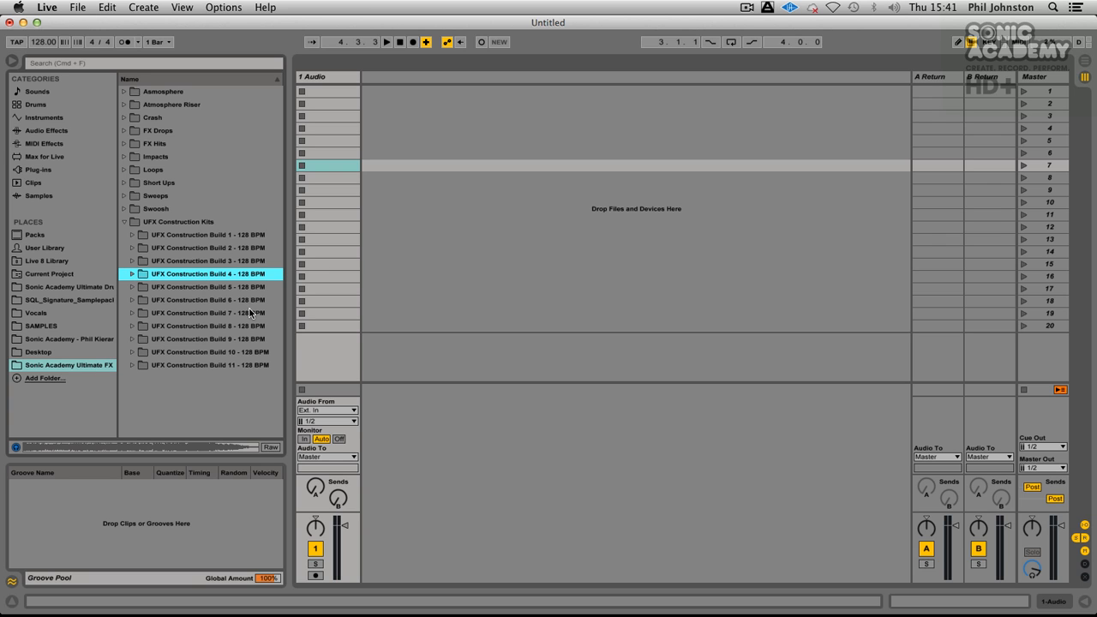
left_click(133, 286)
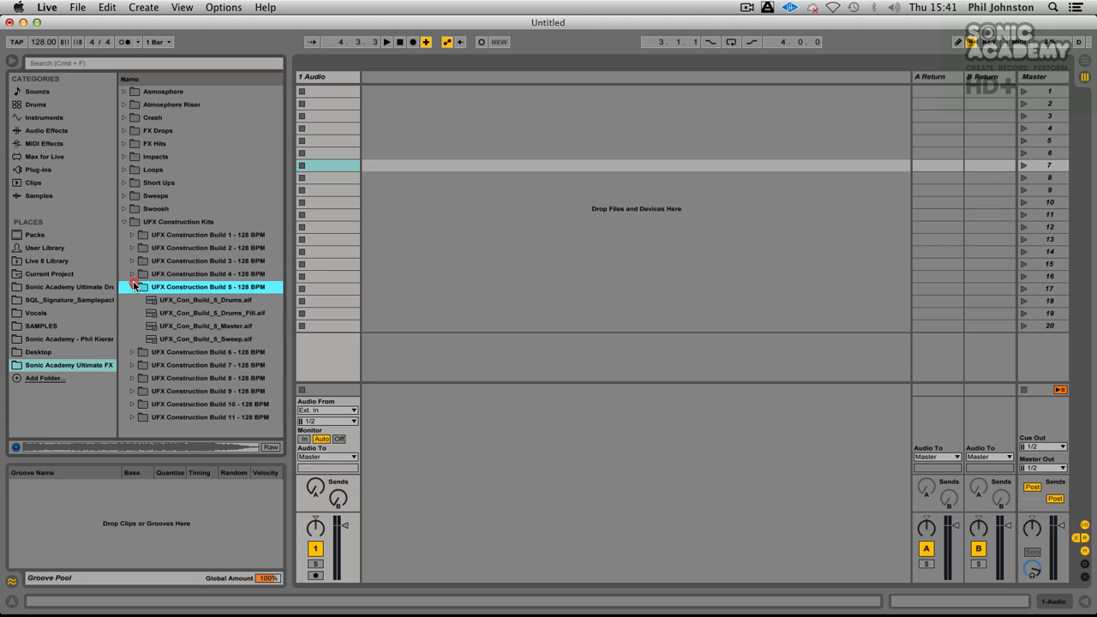
left_click(212, 326)
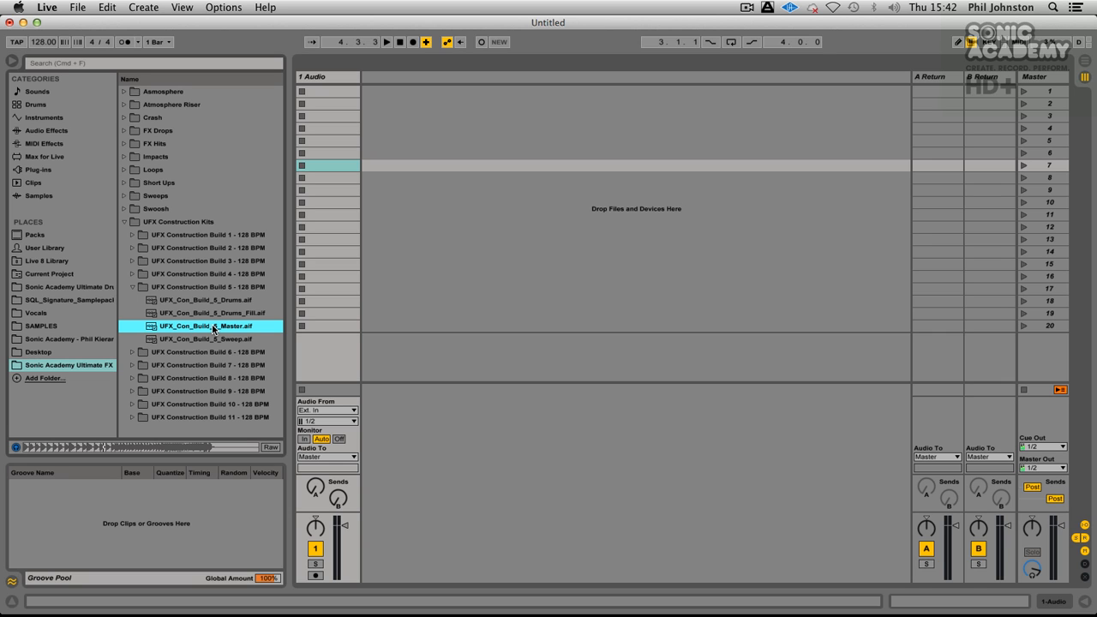
left_click(132, 286)
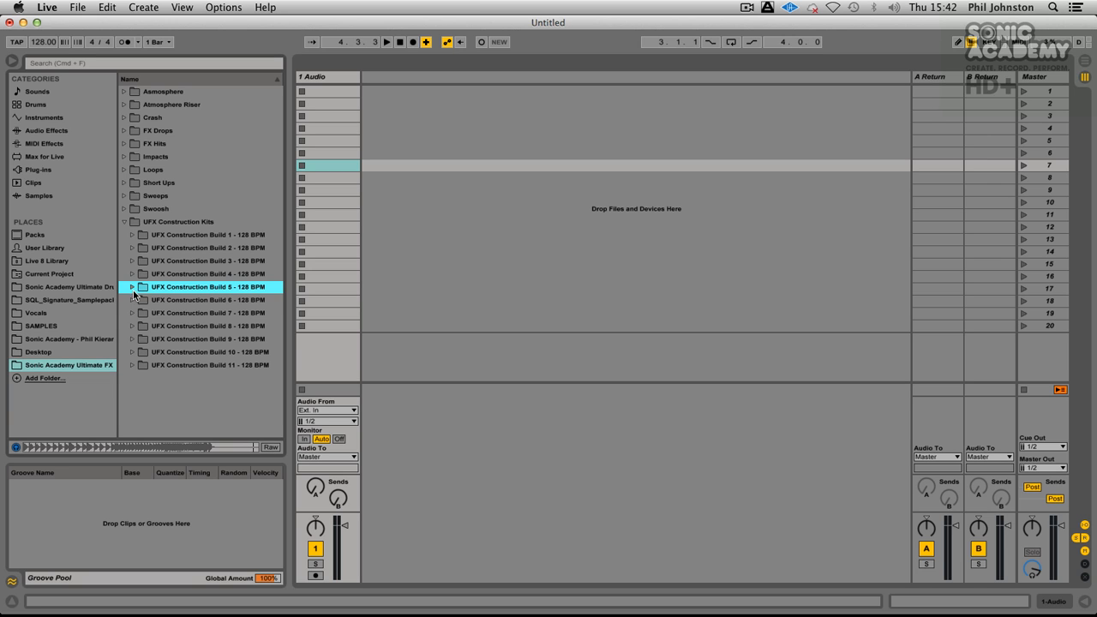
Step: Preview UFX_Con_Build_6_Master.aif from UFX Construction Build 6 and collapse the folder
left_click(133, 300)
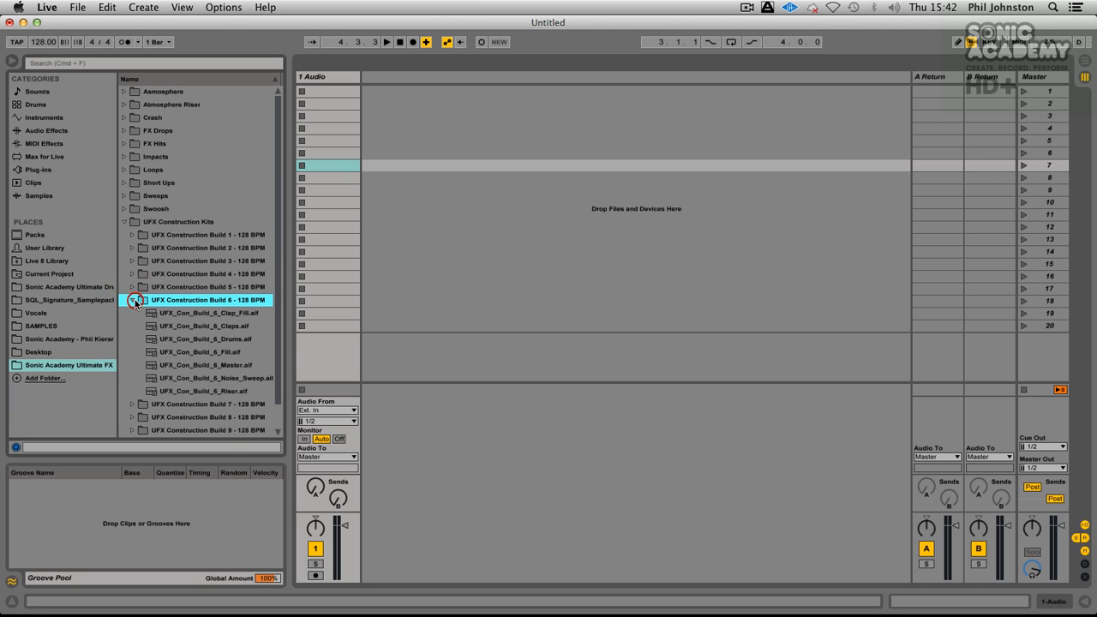
left_click(222, 368)
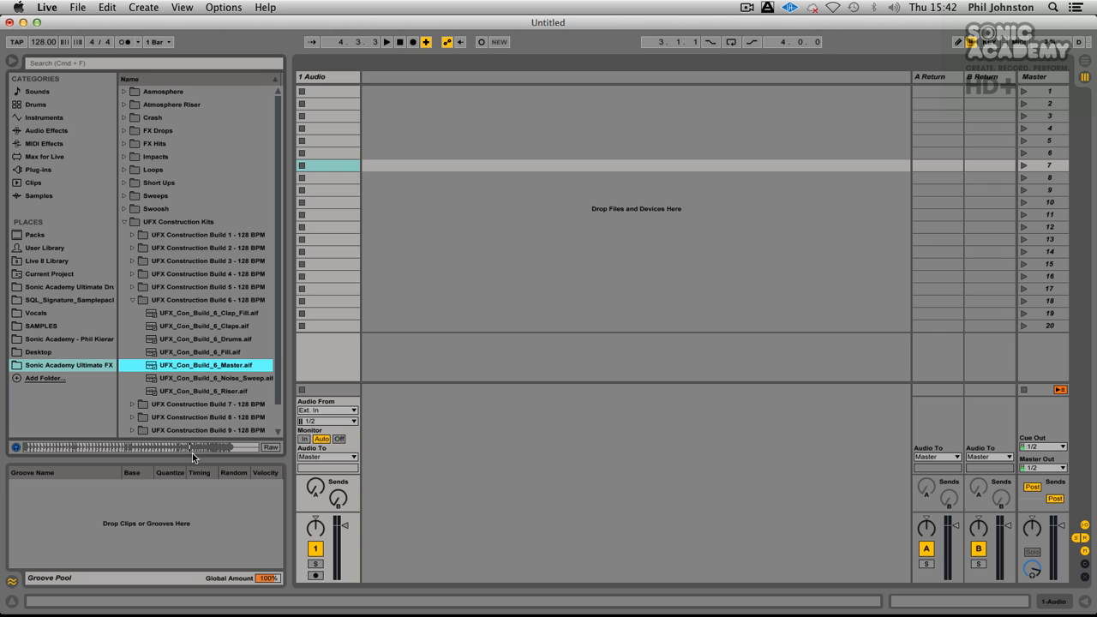
scroll(227, 317, "down", 2)
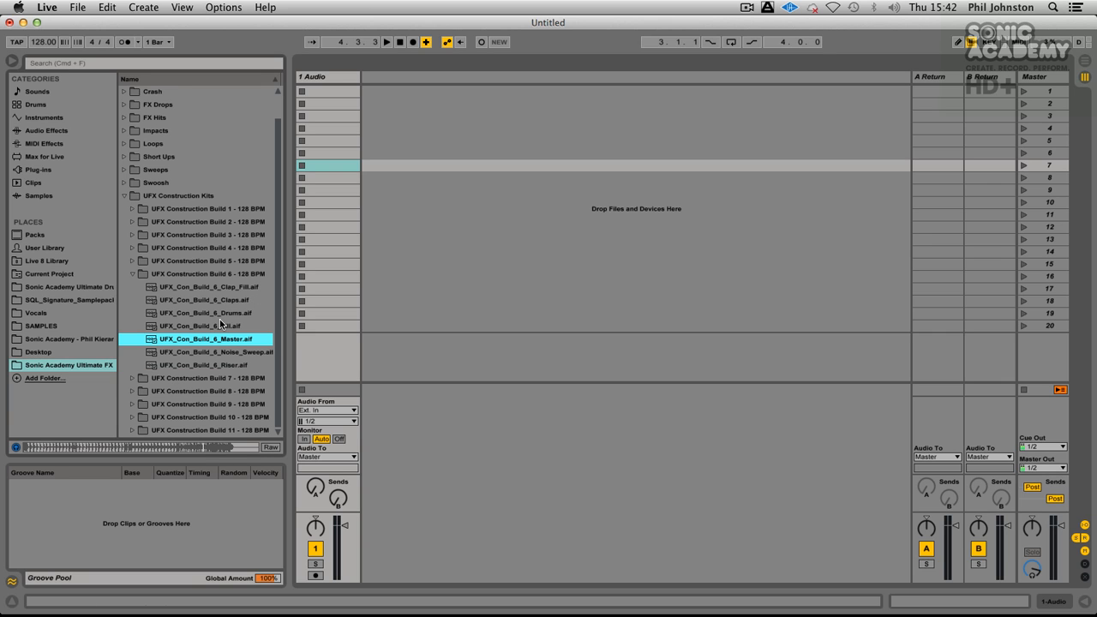
left_click(132, 273)
Step: Preview UFX_Con_Build_7_Master.aif from UFX Construction Build 7 and collapse the folder
left_click(132, 313)
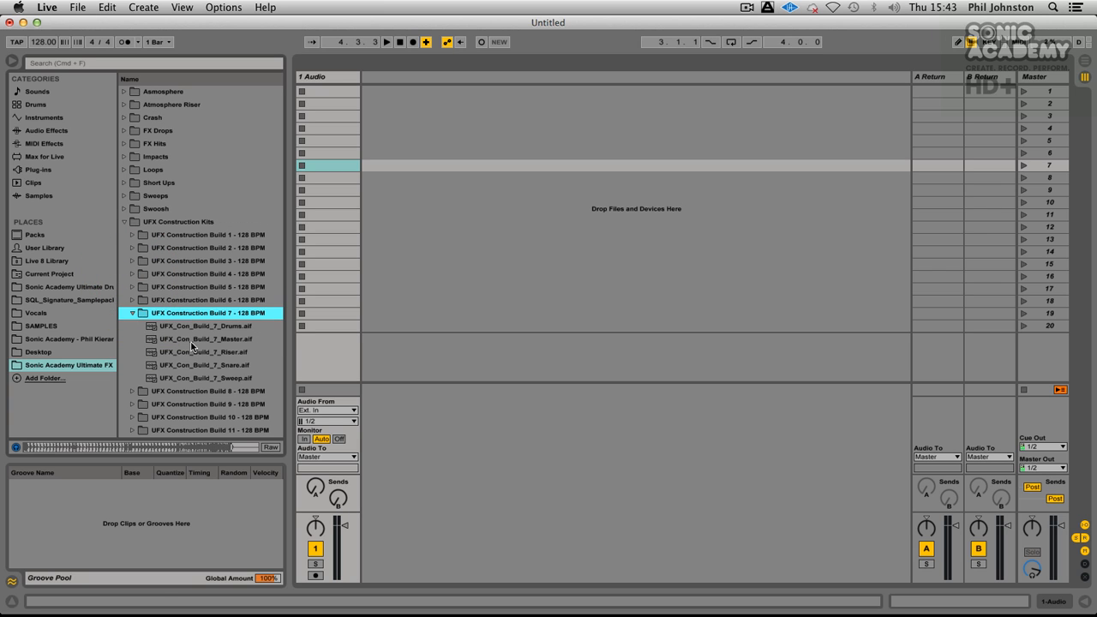
left_click(191, 341)
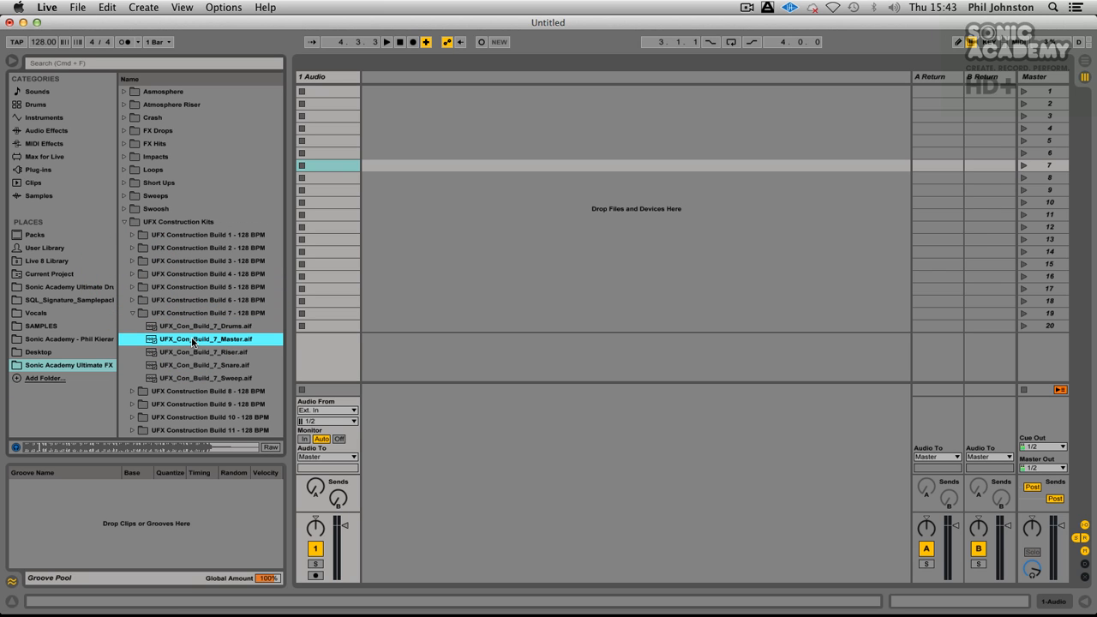
left_click(132, 313)
Step: Return to UFX Construction Build 7 and preview its Riser and Sweep samples, playing the Sweep from around its middle
left_click(133, 326)
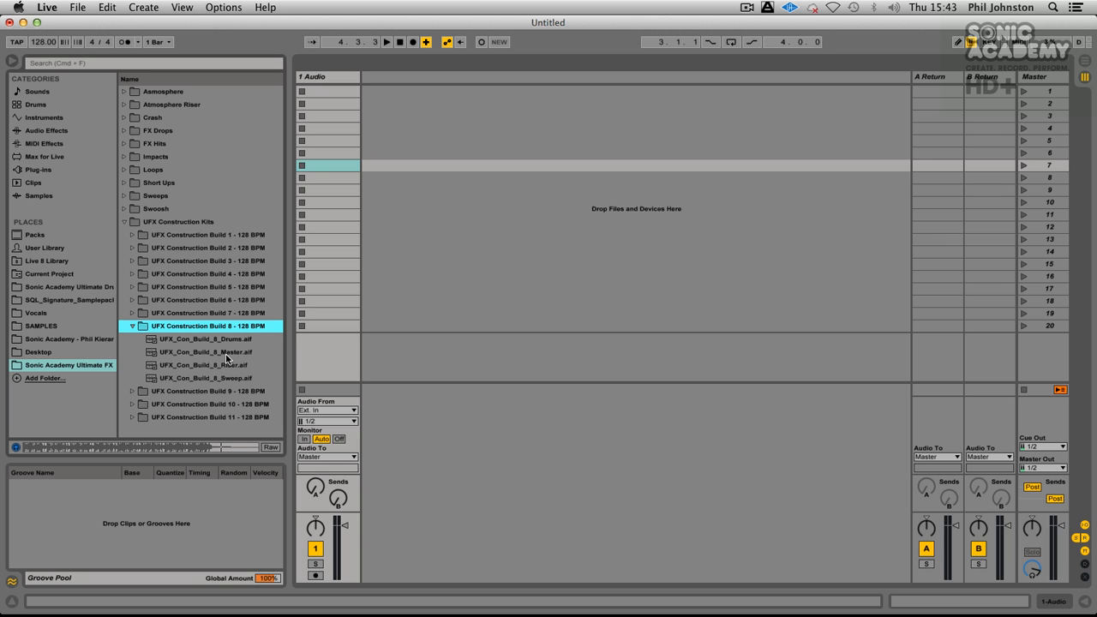
left_click(136, 313)
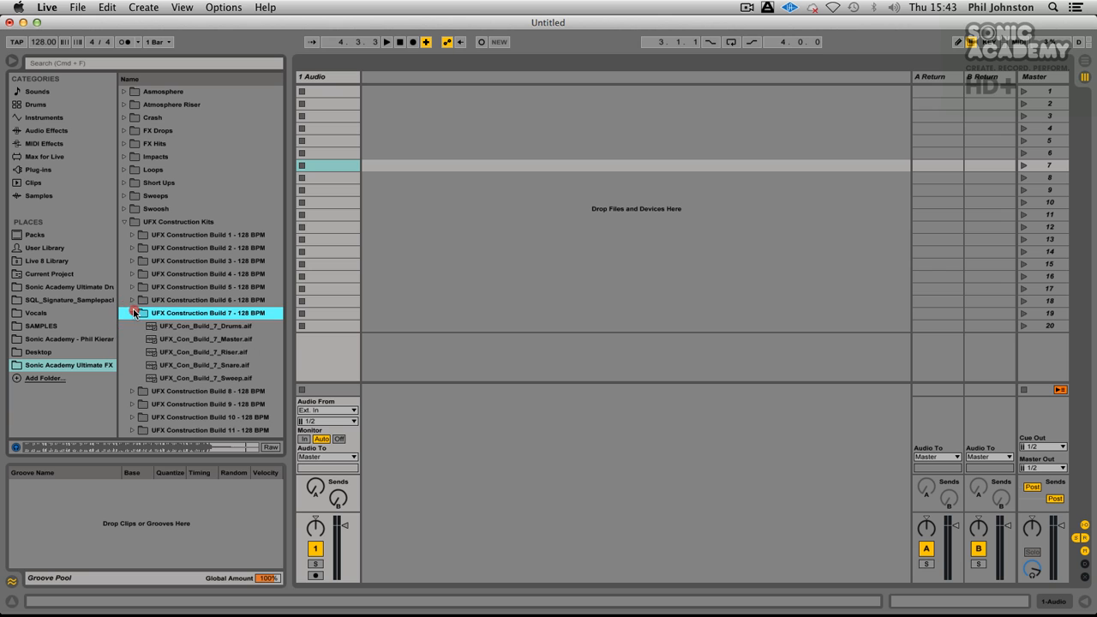
left_click(207, 351)
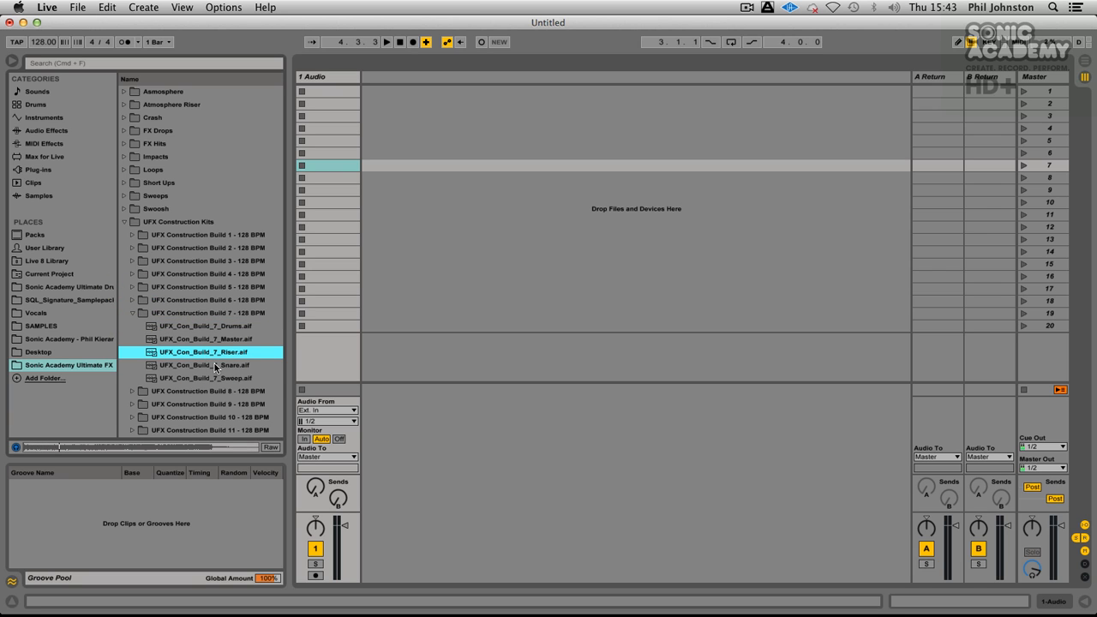
left_click(211, 379)
left_click(155, 449)
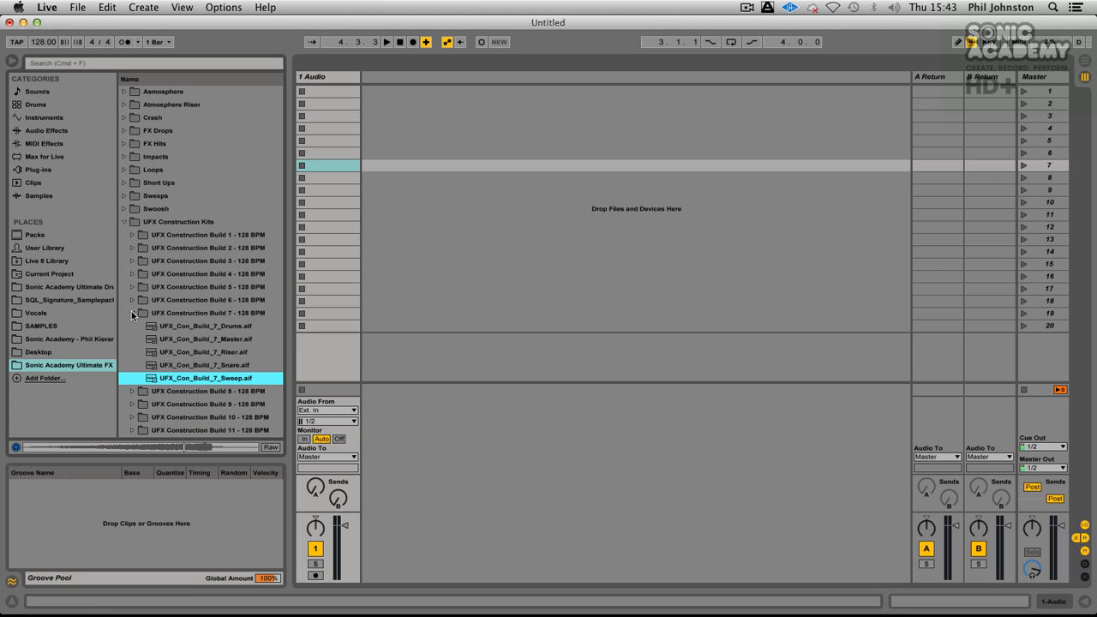
left_click(132, 312)
Step: Preview UFX_Con_Build_8_Master.aif from UFX Construction Build 8, skipping ahead in the waveform, and collapse the folder
left_click(132, 325)
left_click(184, 351)
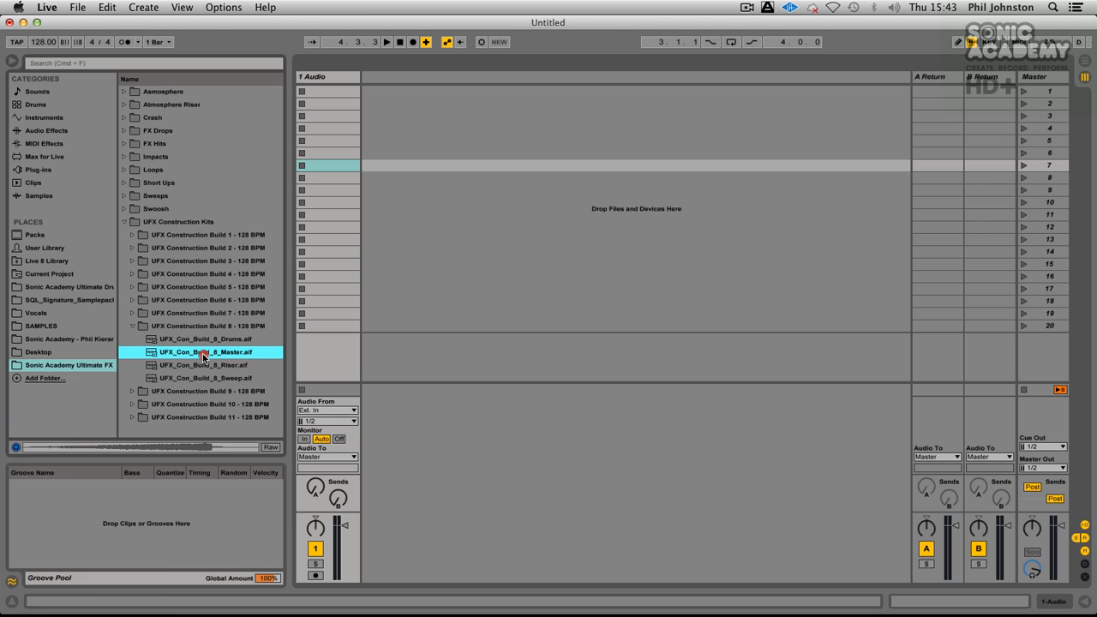
left_click(104, 449)
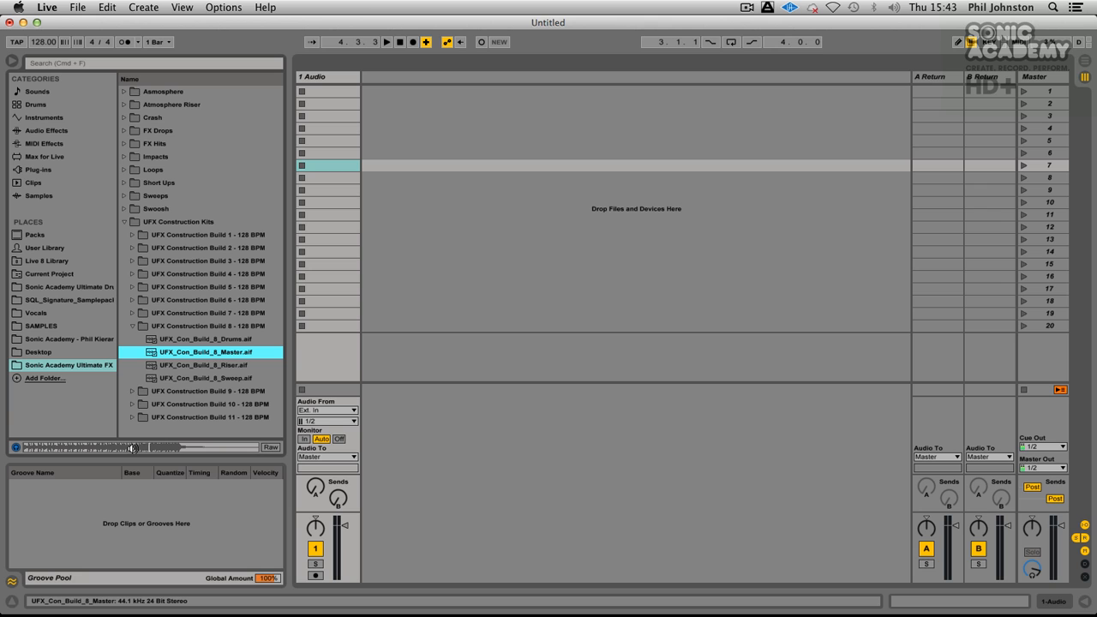
left_click(132, 327)
Step: Preview UFX_Con_Build_9_Master.aif from UFX Construction Build 9, skipping to around its middle, and collapse the folder
left_click(132, 339)
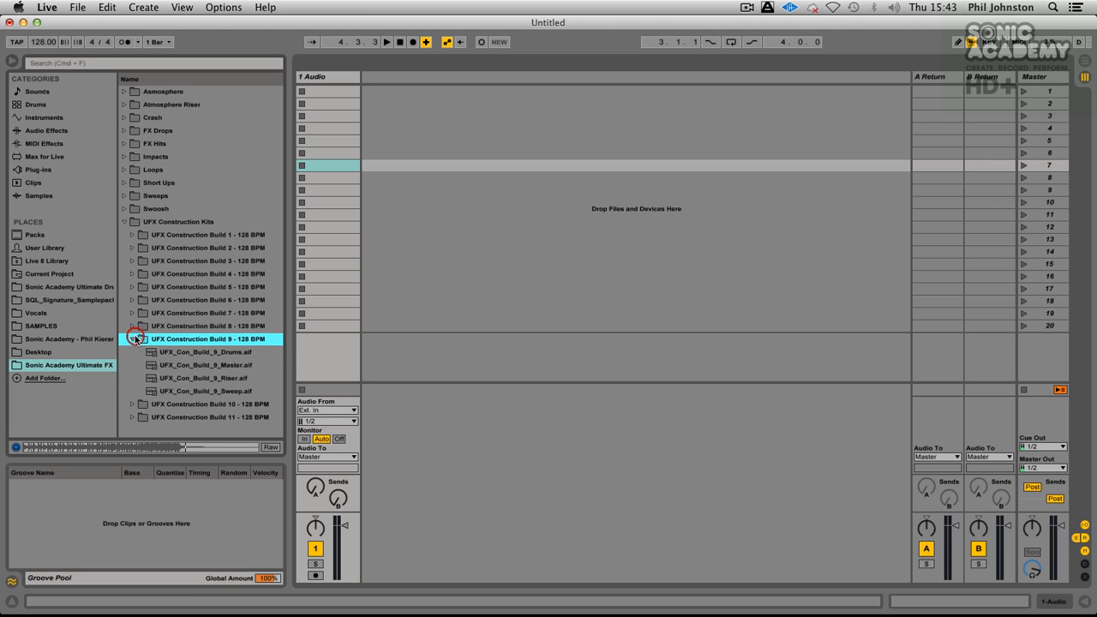
left_click(205, 365)
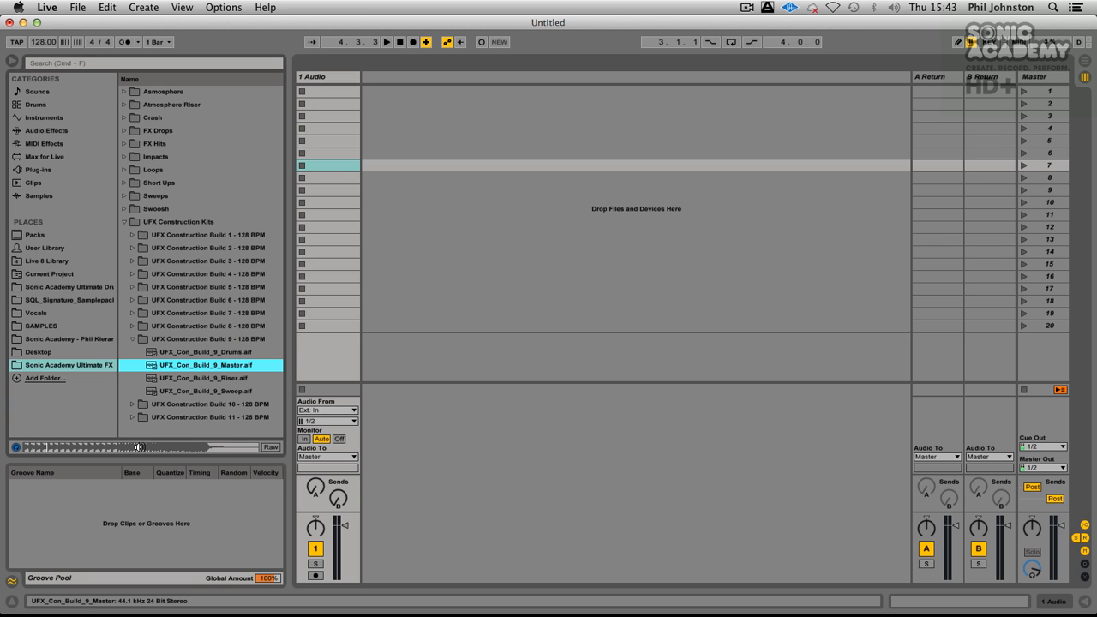
left_click(139, 447)
left_click(132, 339)
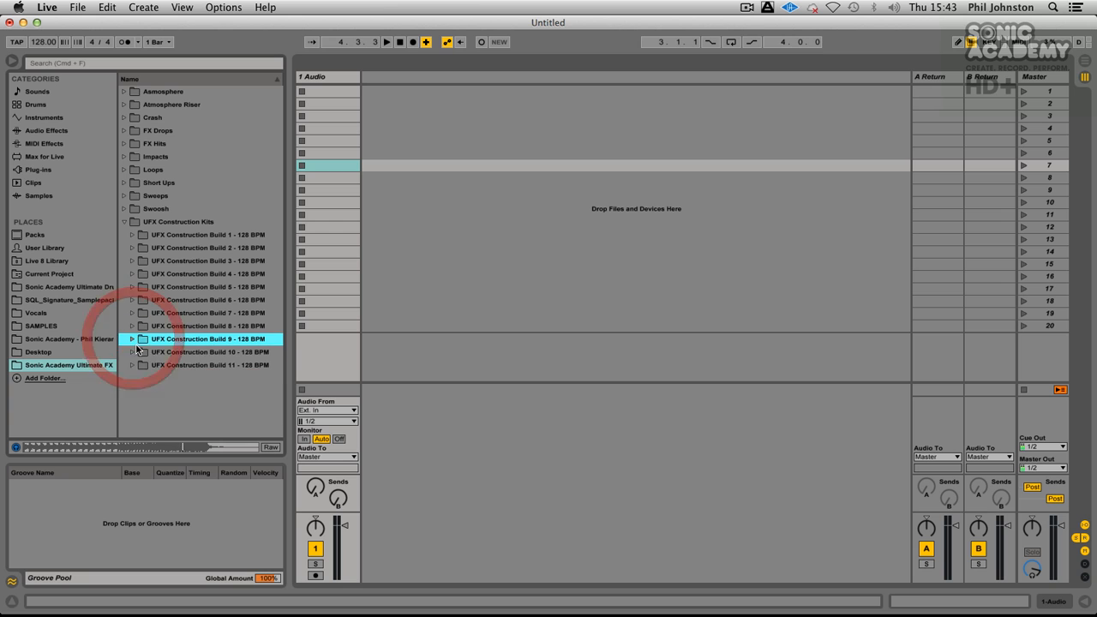
Step: Preview UFX_Con_Build_10_Master.aif from UFX Construction Build 10, skipping to around its middle, and collapse the folder
left_click(133, 352)
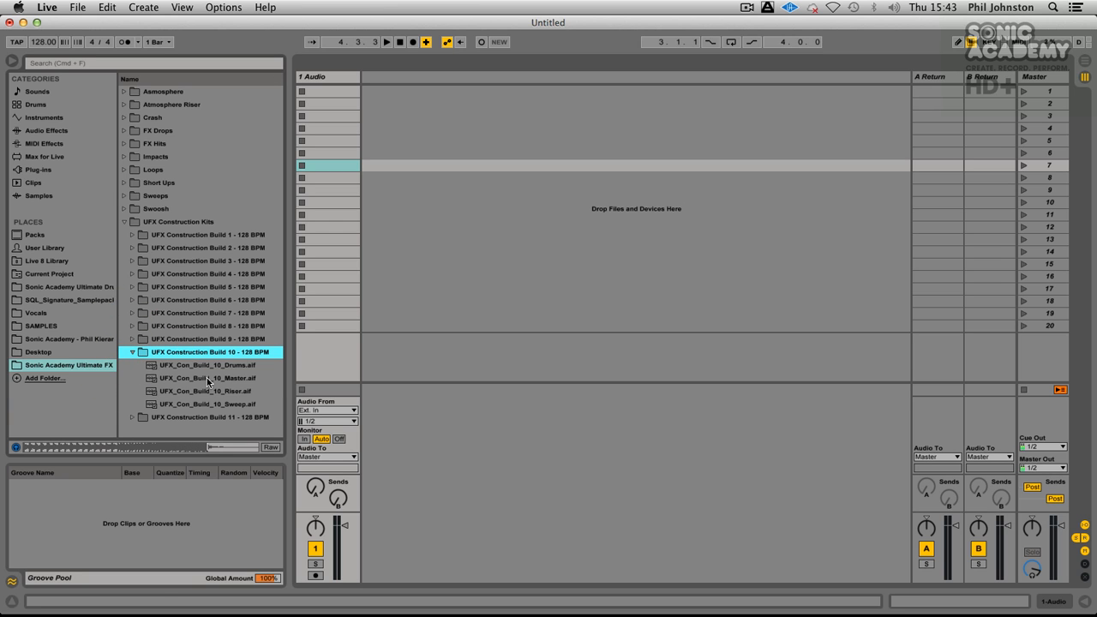
left_click(206, 377)
left_click(150, 444)
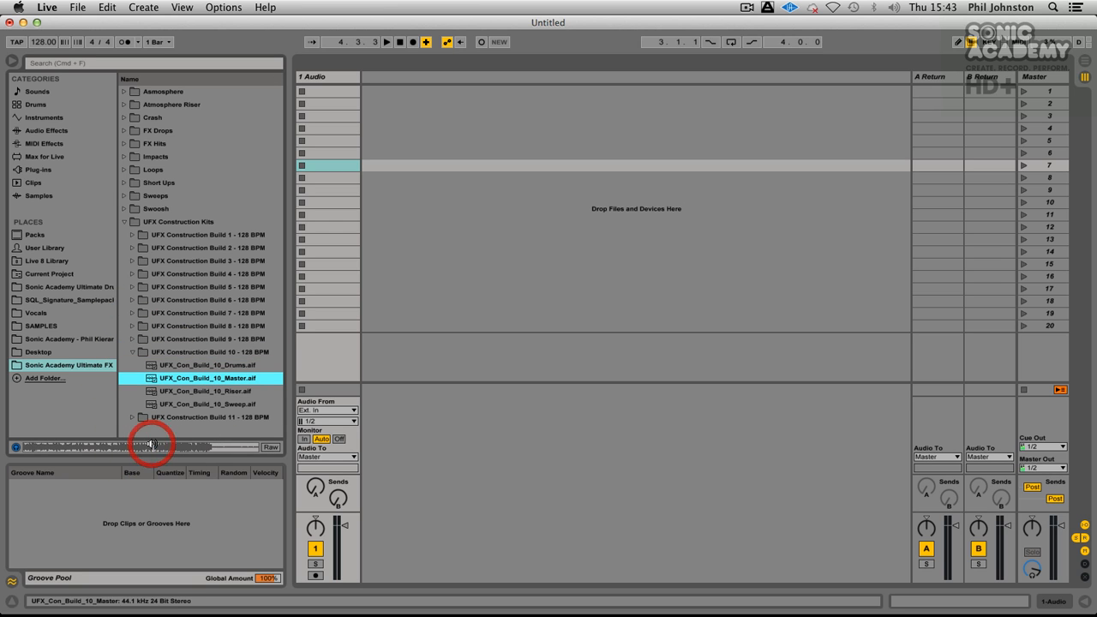
left_click(133, 353)
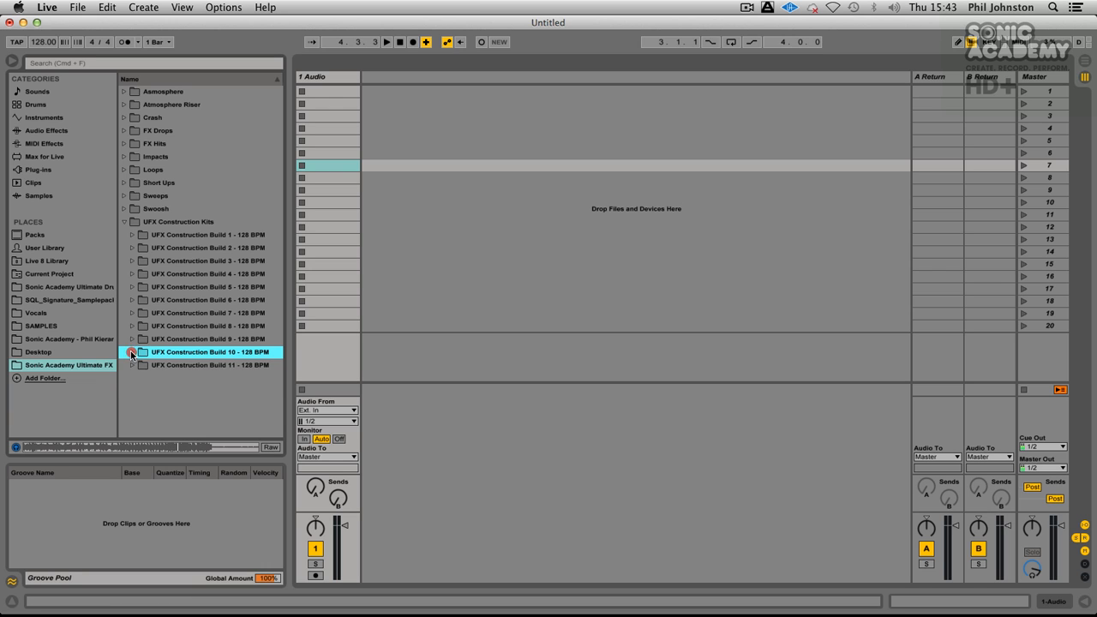
Step: Preview UFX_Con_Build_11_Master.aif from UFX Construction Build 11, then collapse that folder and the UFX Construction Kits folder
left_click(133, 366)
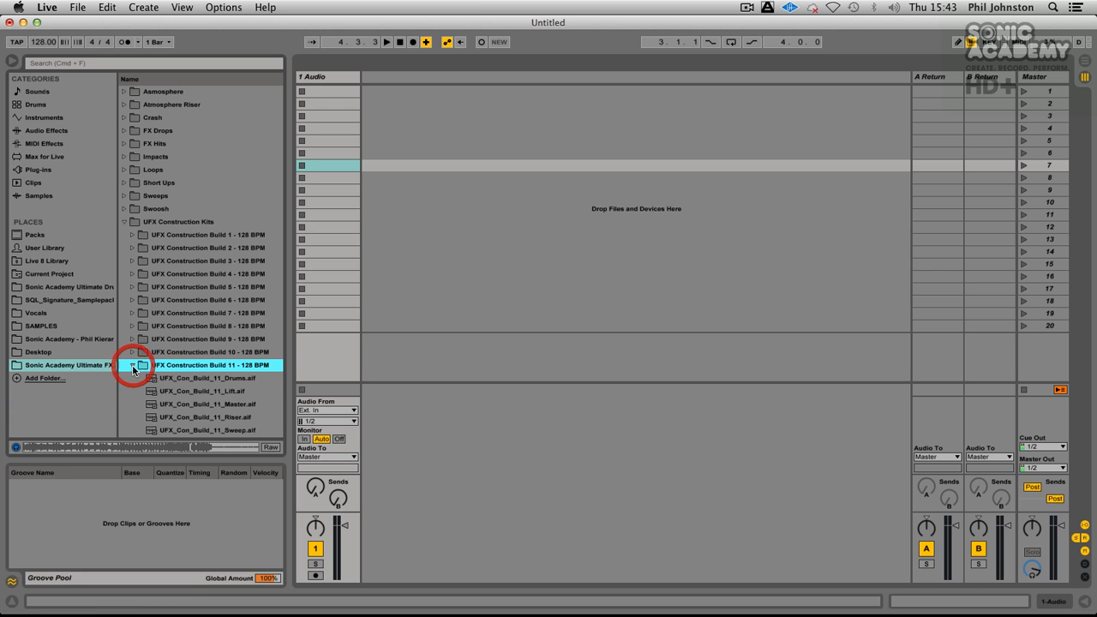
left_click(192, 400)
left_click(153, 446)
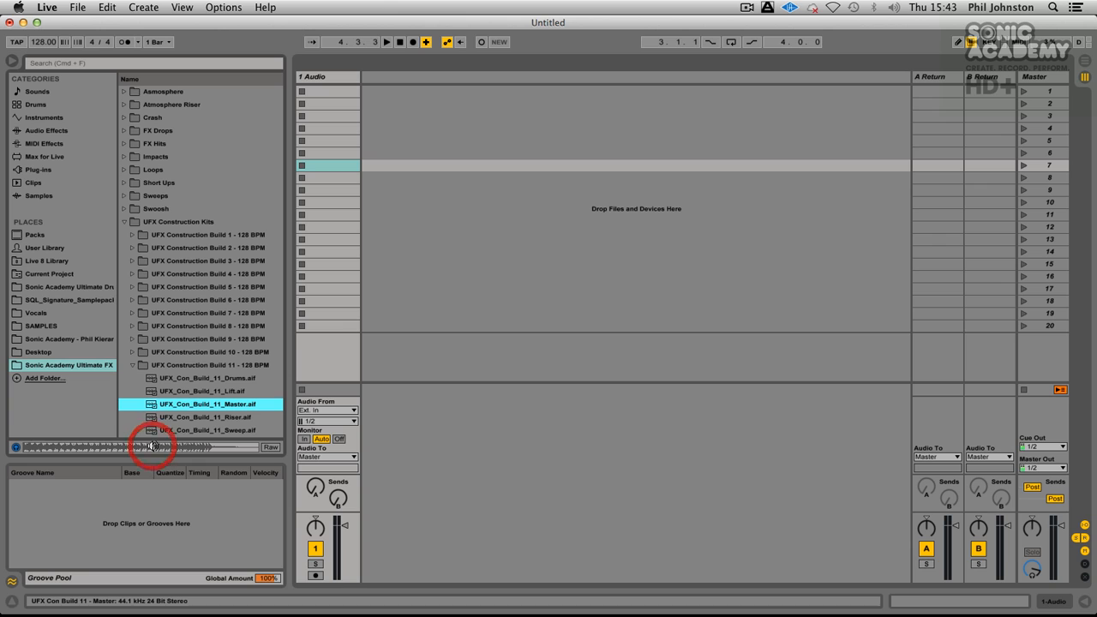
left_click(132, 366)
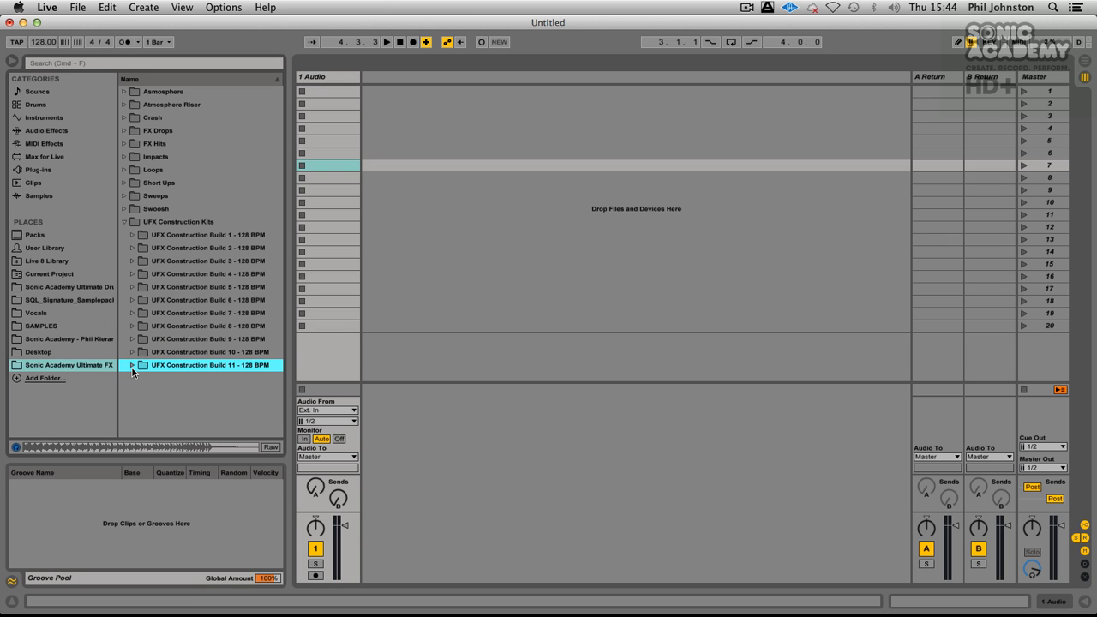
left_click(123, 221)
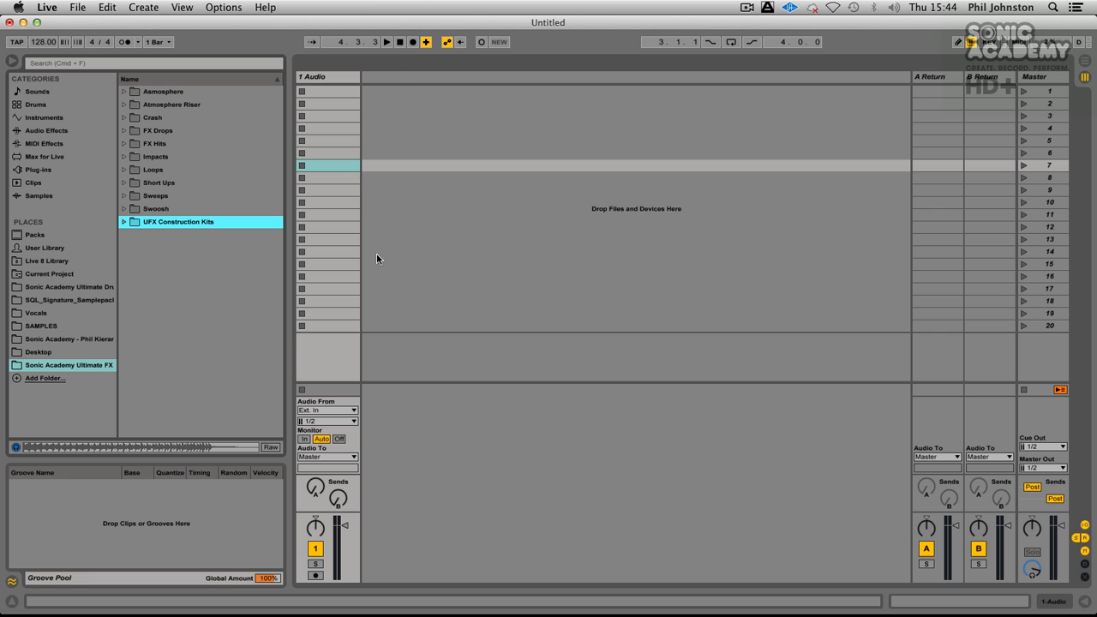
Step: Add an empty Drum Rack on a new track and expand UFX Construction Kits in the Sonic Academy Ultimate FX place
left_click(49, 102)
left_click_drag(160, 104, 411, 93)
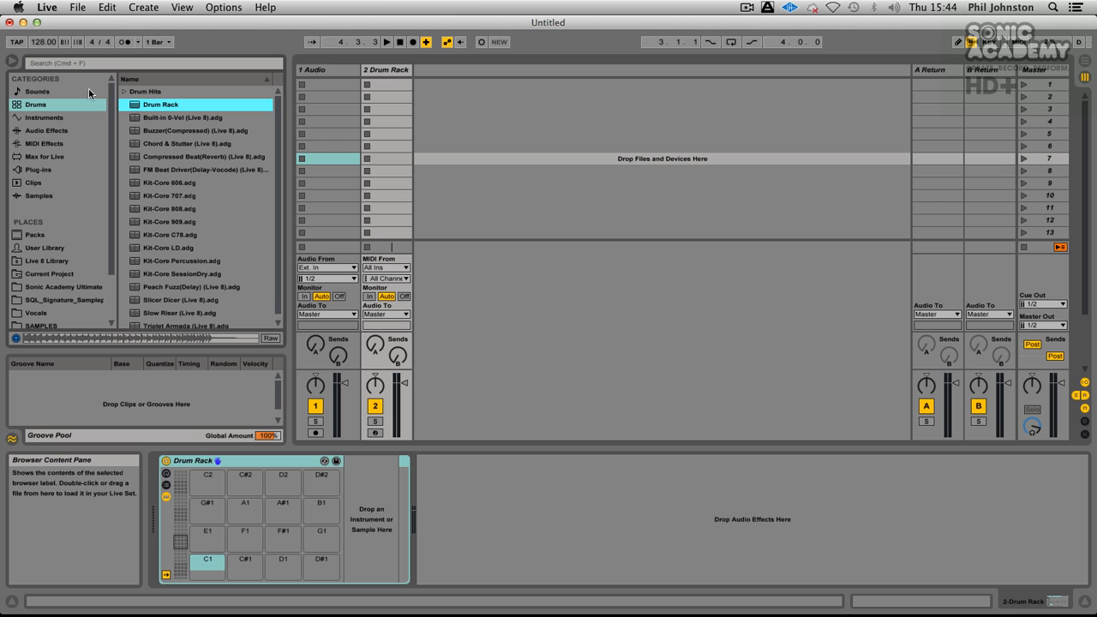
scroll(65, 251, "down", 3)
left_click(57, 282)
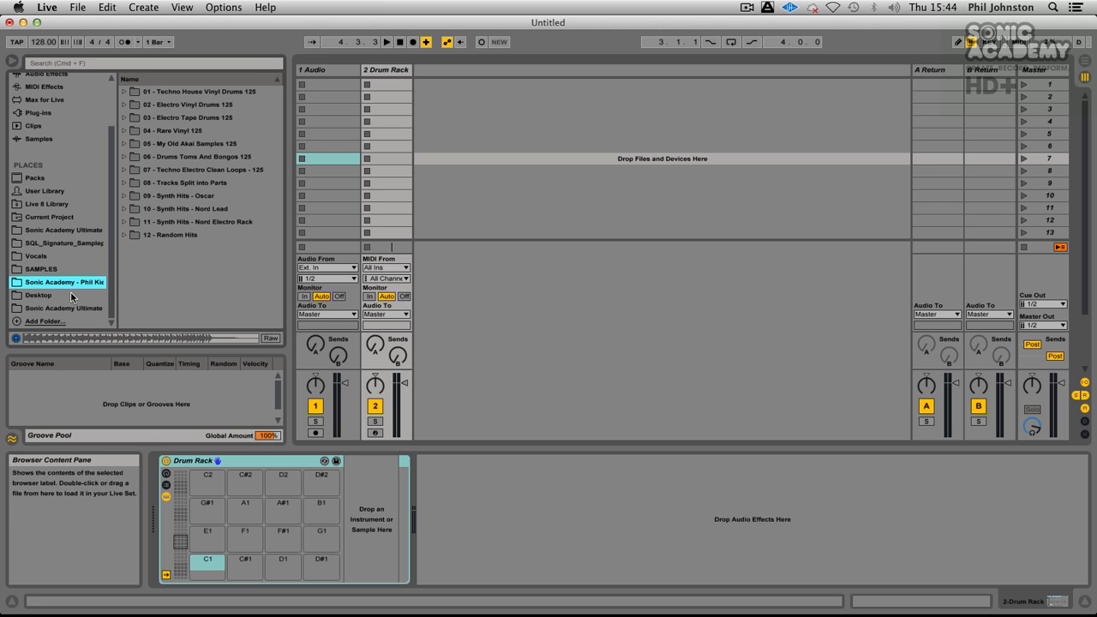
left_click(72, 308)
left_click(123, 224)
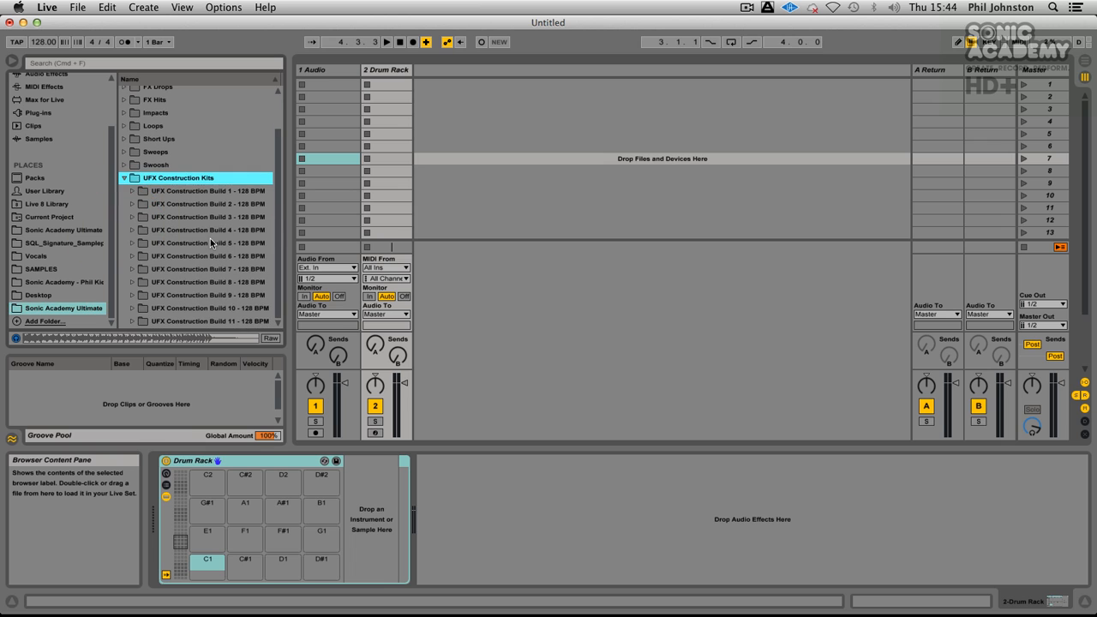
Step: Load UFX_Con_Build_10_Drums.aif from UFX Construction Build 10 onto the Drum Rack's C#1 pad and audition the pad
left_click(134, 307)
left_click(210, 271)
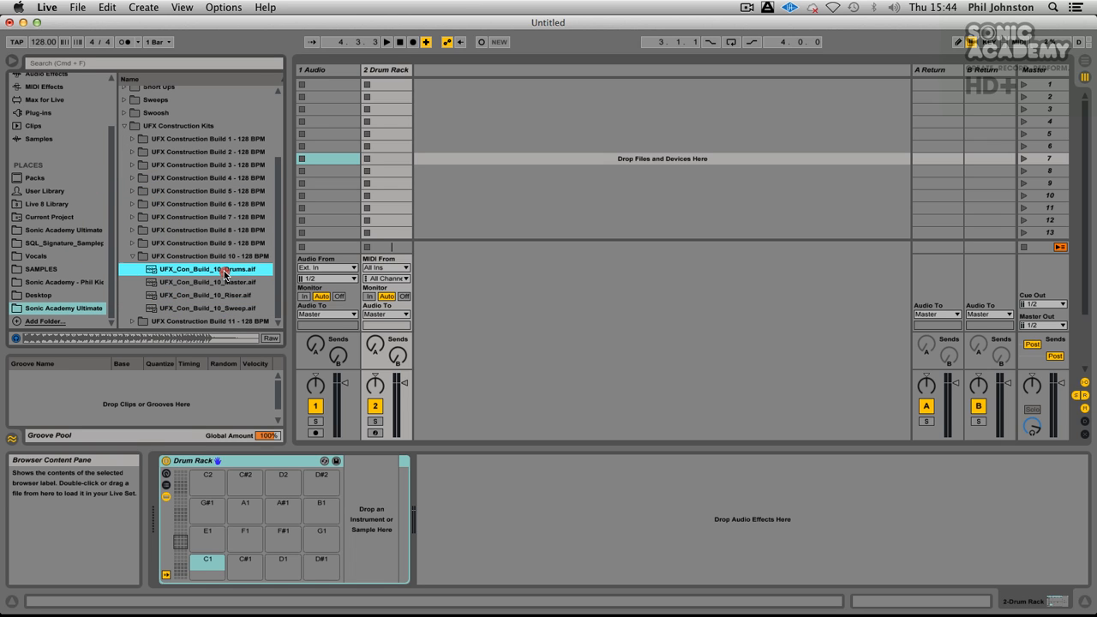
left_click_drag(211, 271, 248, 576)
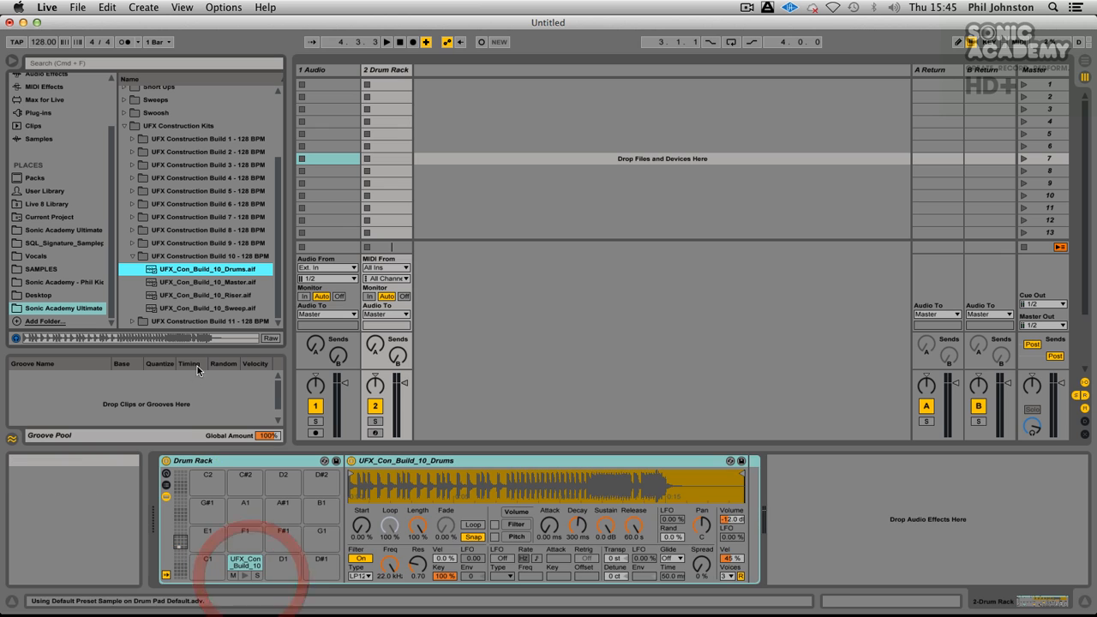
left_click(244, 577)
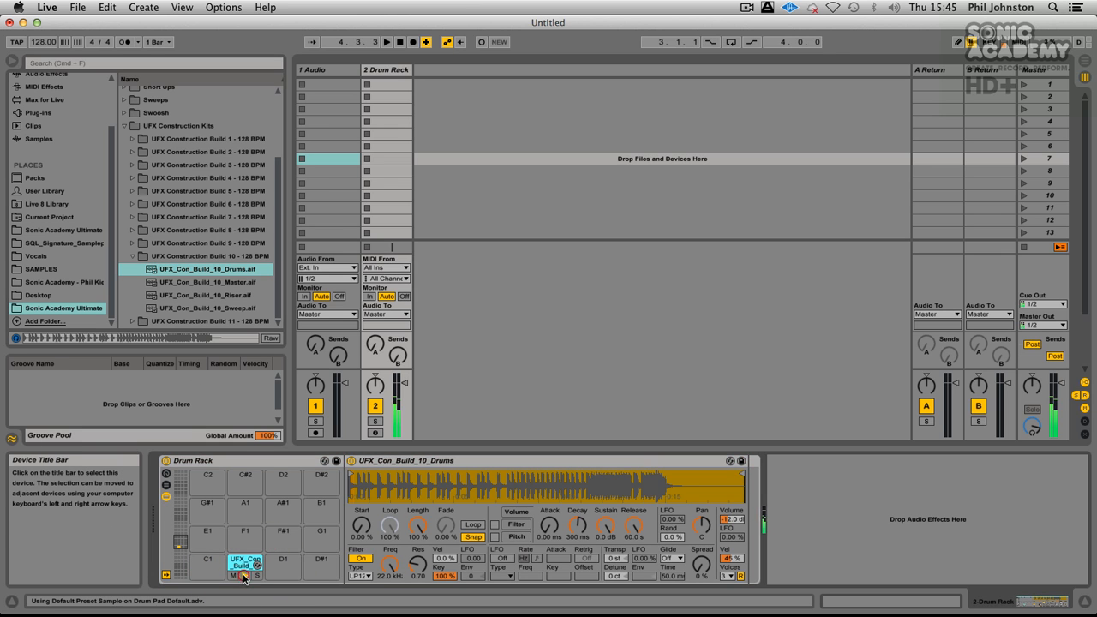
Step: Load UFX_Con_Build_9_Drums.aif from UFX Construction Build 9 onto the Drum Rack's D1 pad, undoing the first attempt
left_click(133, 257)
left_click(132, 295)
left_click(212, 257)
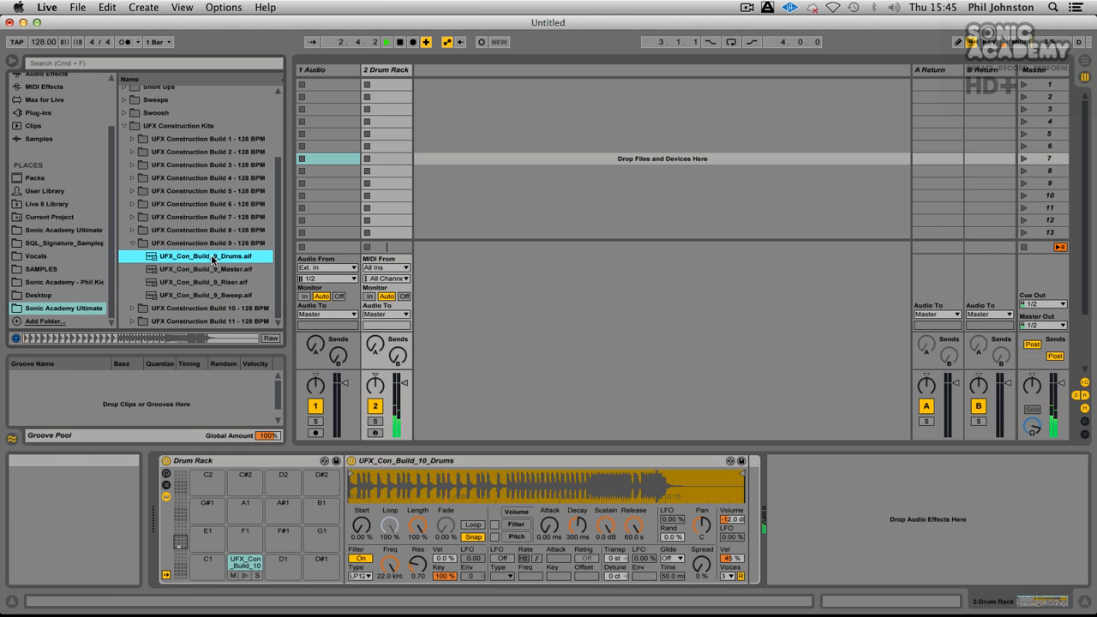
left_click_drag(212, 257, 289, 584)
key("super+z")
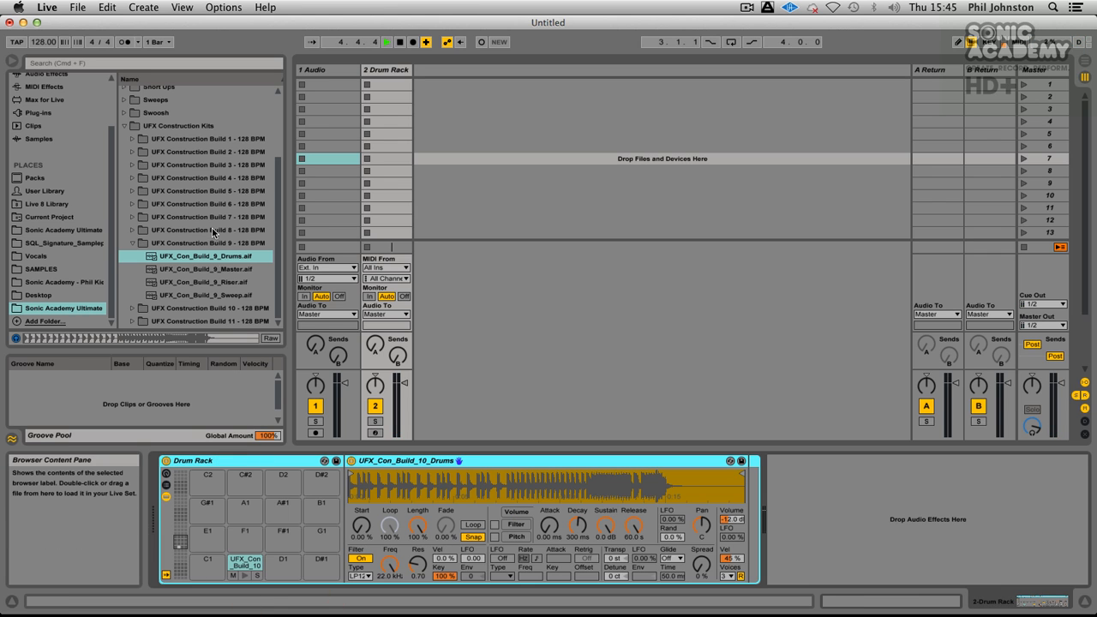
left_click(212, 261)
left_click_drag(212, 261, 283, 566)
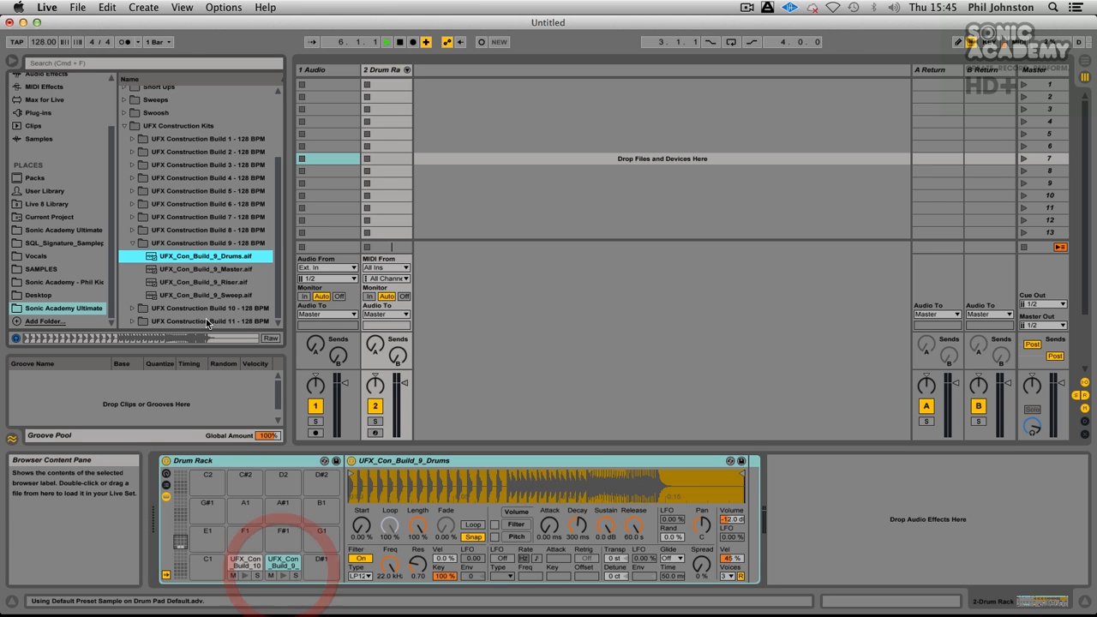
Step: Collapse the Build 9 folder and preview UFX_Con_Build_7_Snare.aif from UFX Construction Build 7
left_click(134, 246)
left_click(132, 269)
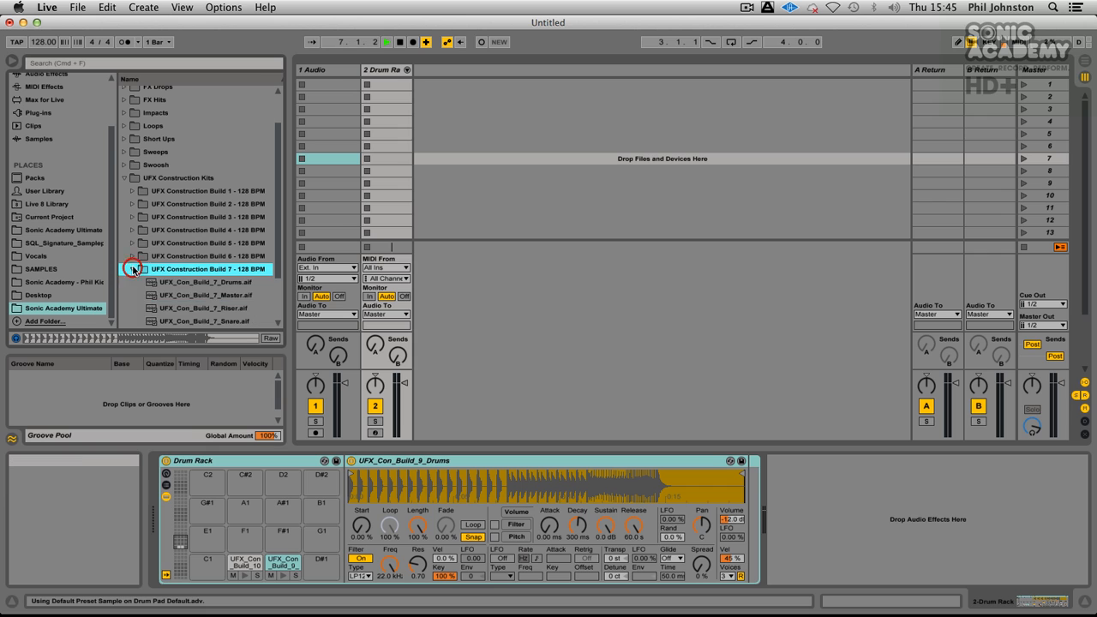
scroll(191, 317, "down", 3)
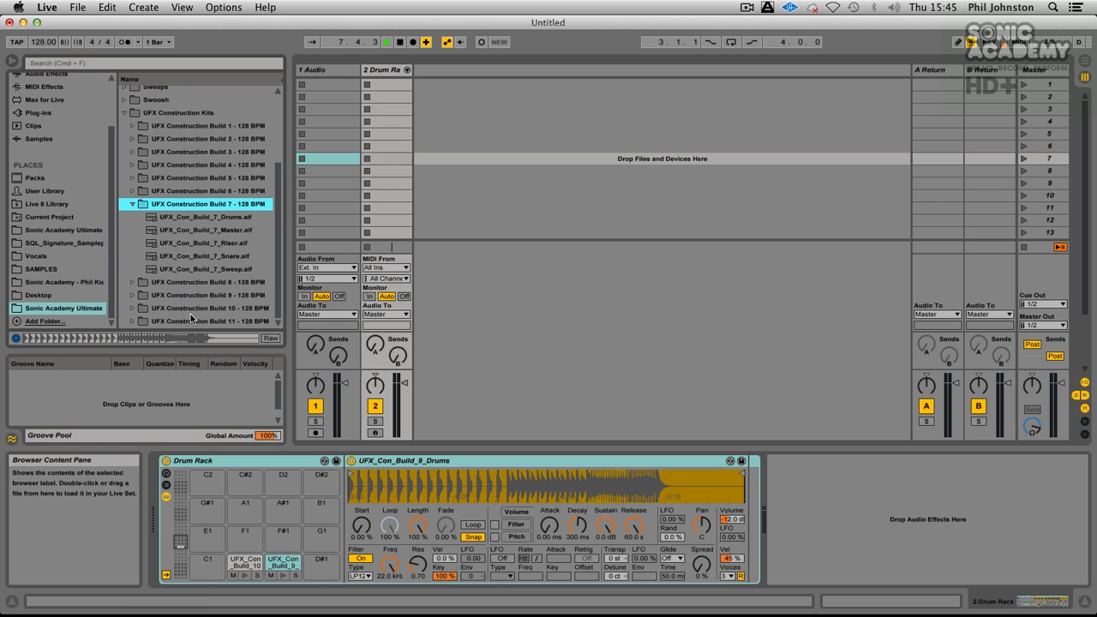
left_click(199, 254)
Step: Load UFX_Con_Build_6_Drums.aif from UFX Construction Build 6 onto the Drum Rack's C1 pad
left_click(133, 190)
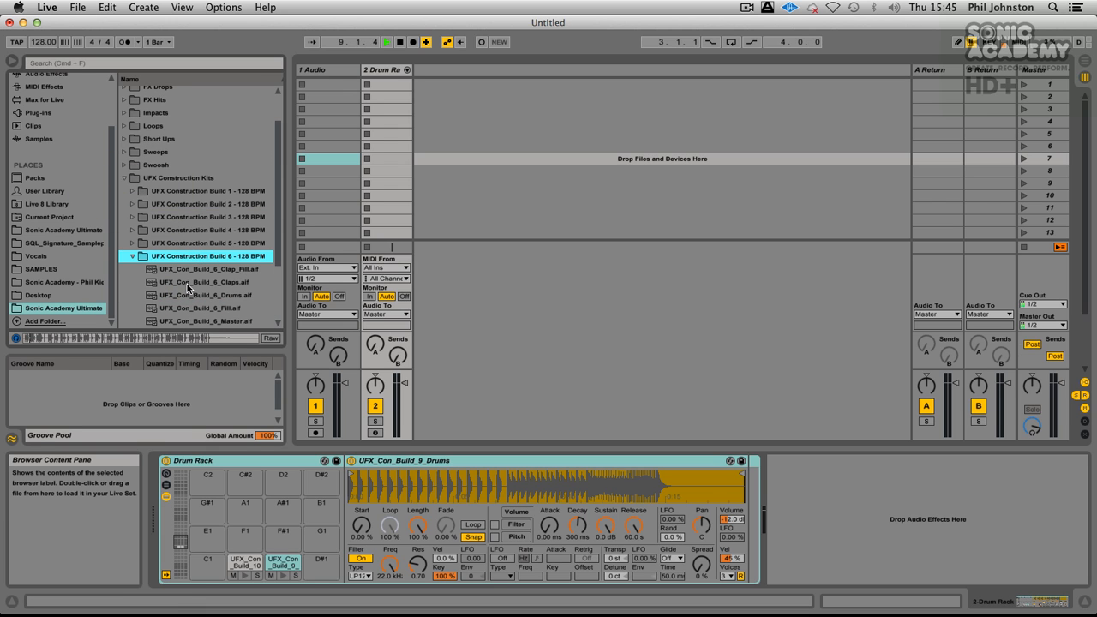
scroll(189, 285, "down", 3)
left_click(206, 217)
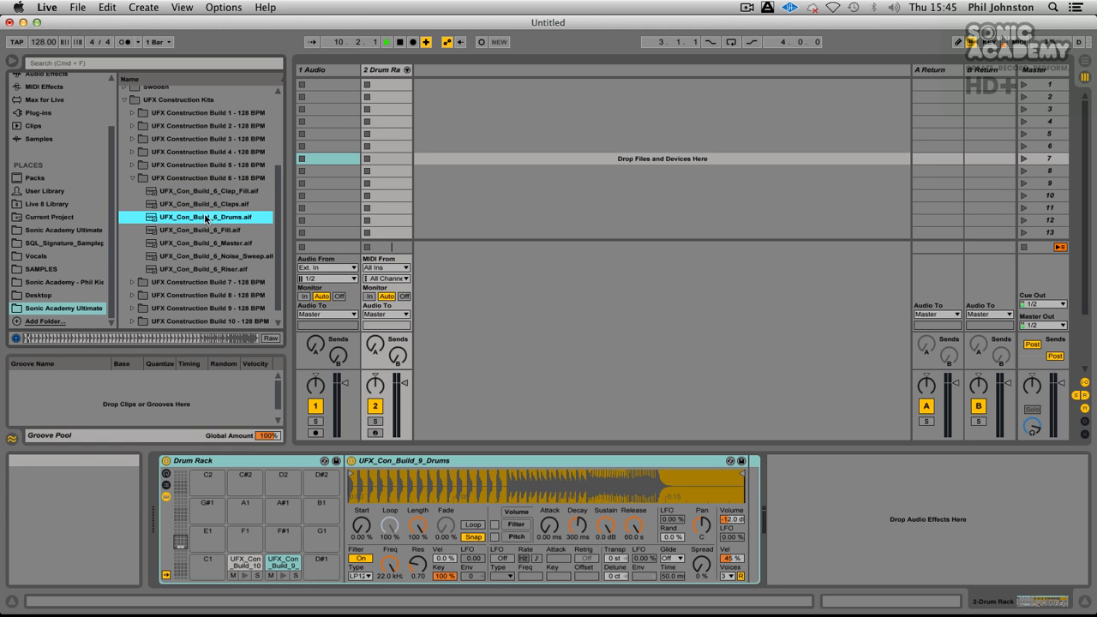
left_click_drag(223, 587, 211, 570)
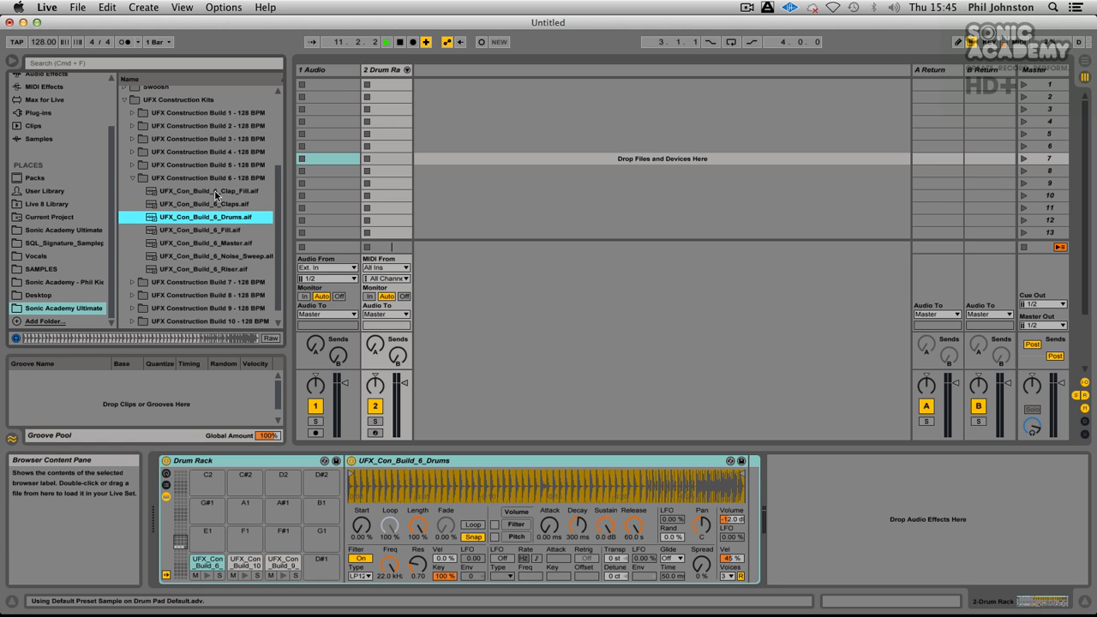
Step: Preview the Drums samples of UFX Construction Builds 5, 4 and 3 in turn, collapsing each folder after listening
left_click(131, 179)
left_click(132, 243)
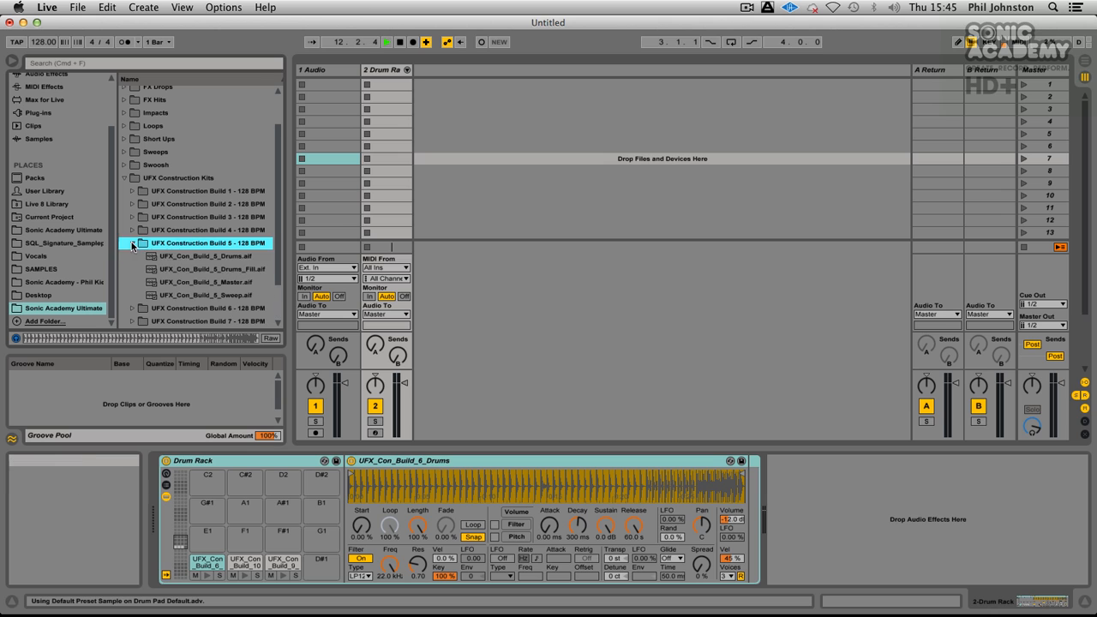
left_click(198, 257)
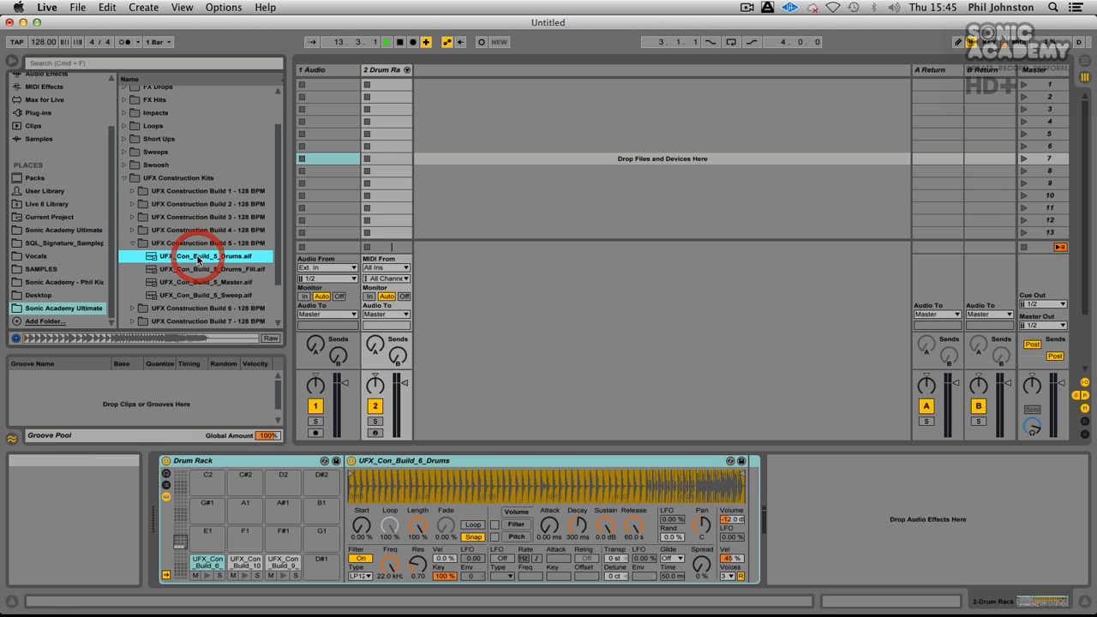
left_click(132, 242)
left_click(132, 230)
left_click(194, 256)
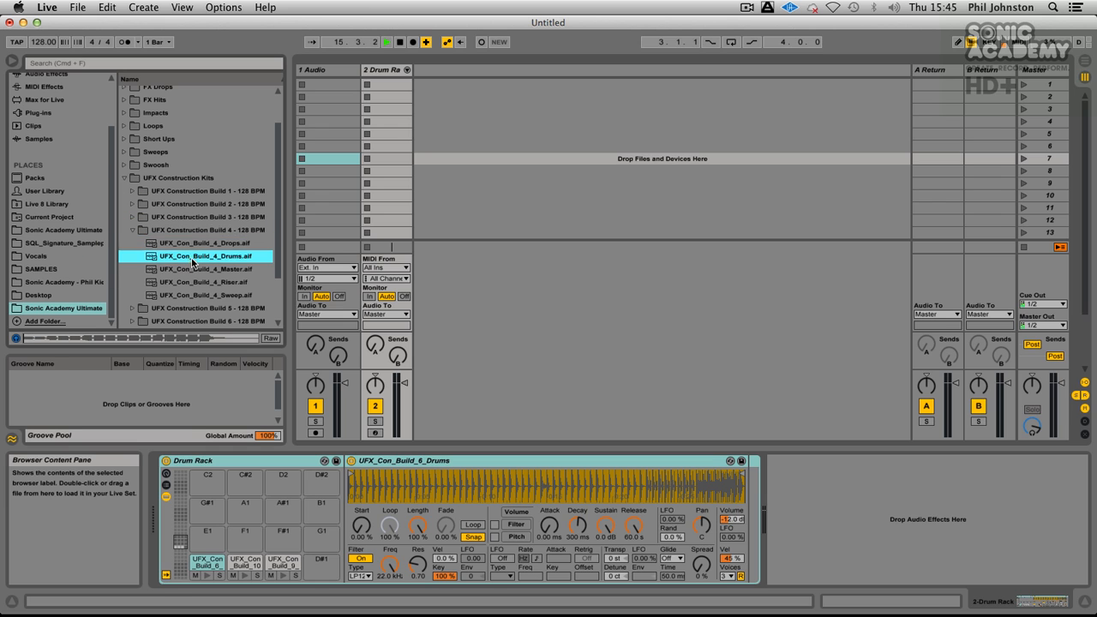
left_click(132, 229)
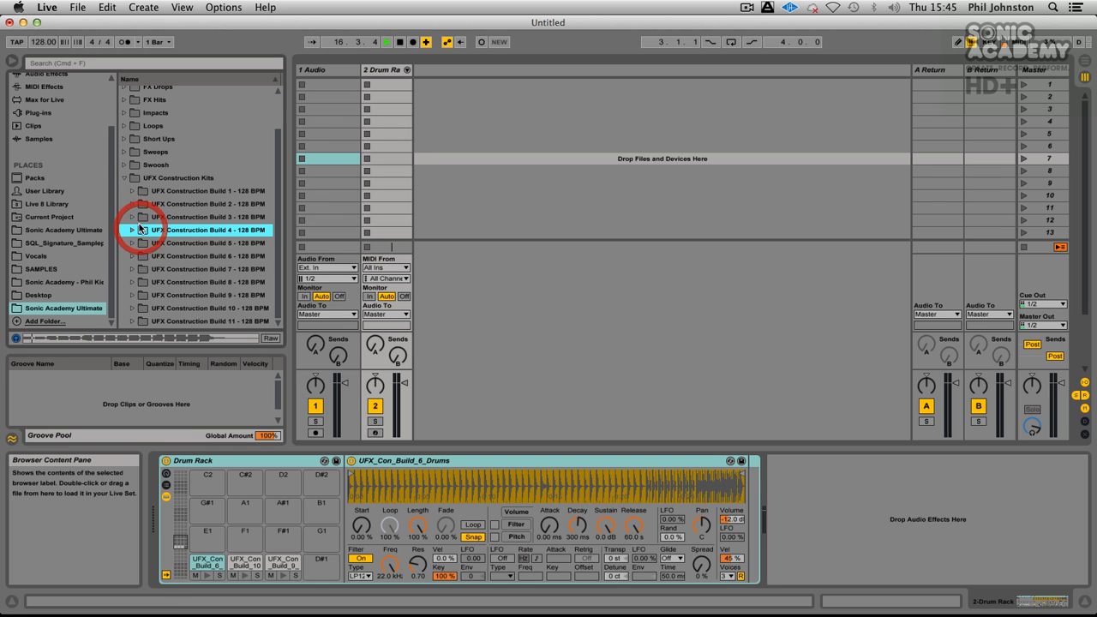
left_click(132, 217)
left_click(178, 230)
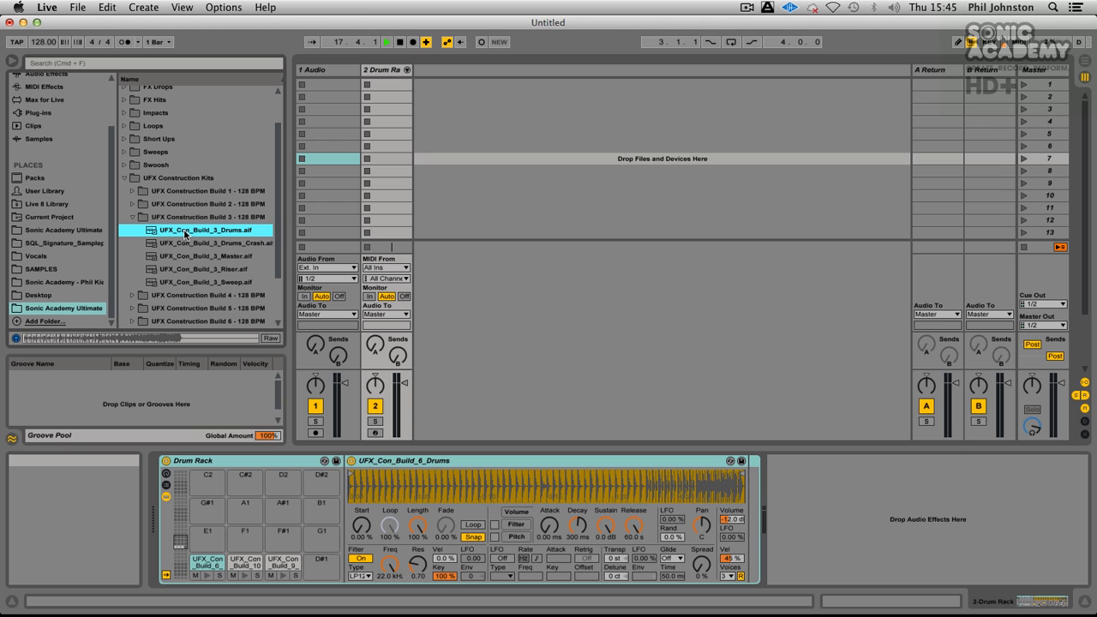
left_click(132, 217)
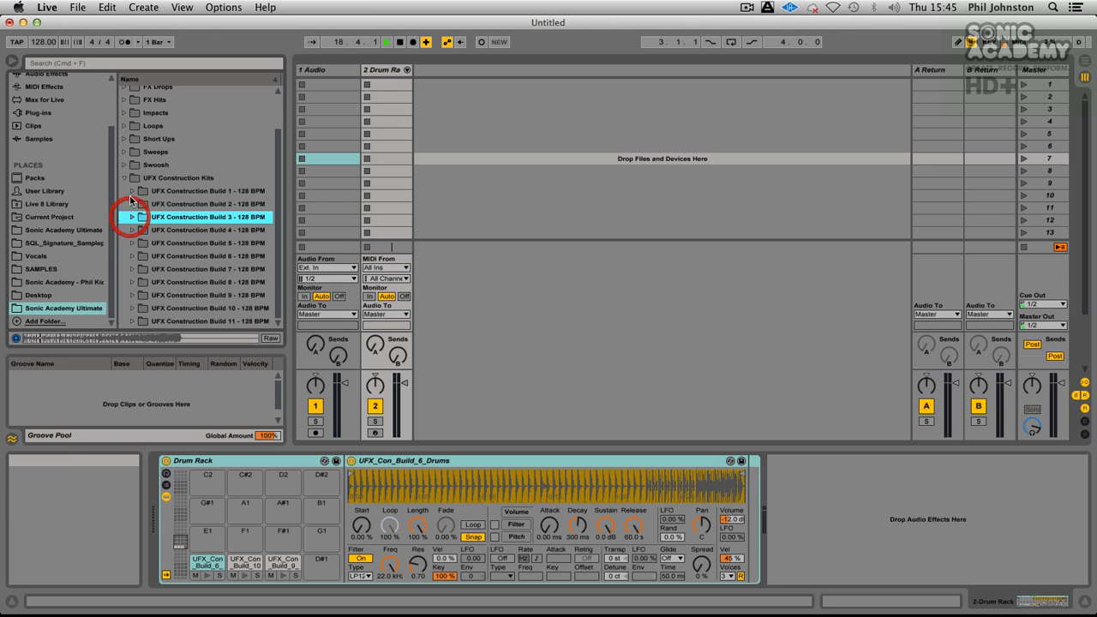
Step: Load UFX_Con_Build_2_Kick.aif from UFX Construction Build 2 onto the Drum Rack's E1 pad
left_click(132, 204)
left_click(175, 244)
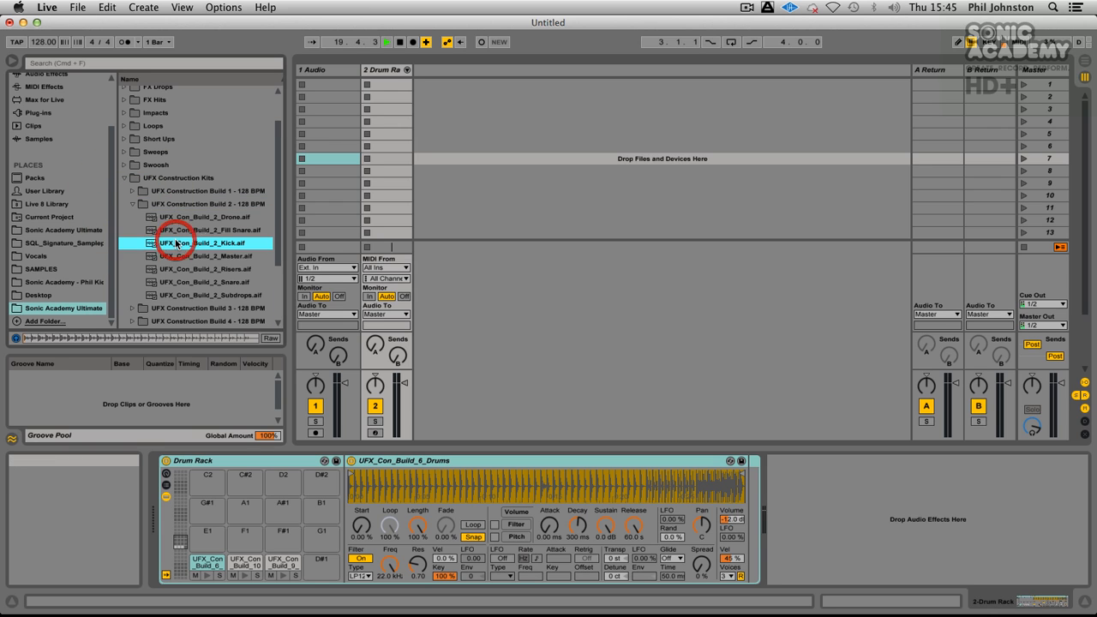
left_click_drag(178, 244, 202, 537)
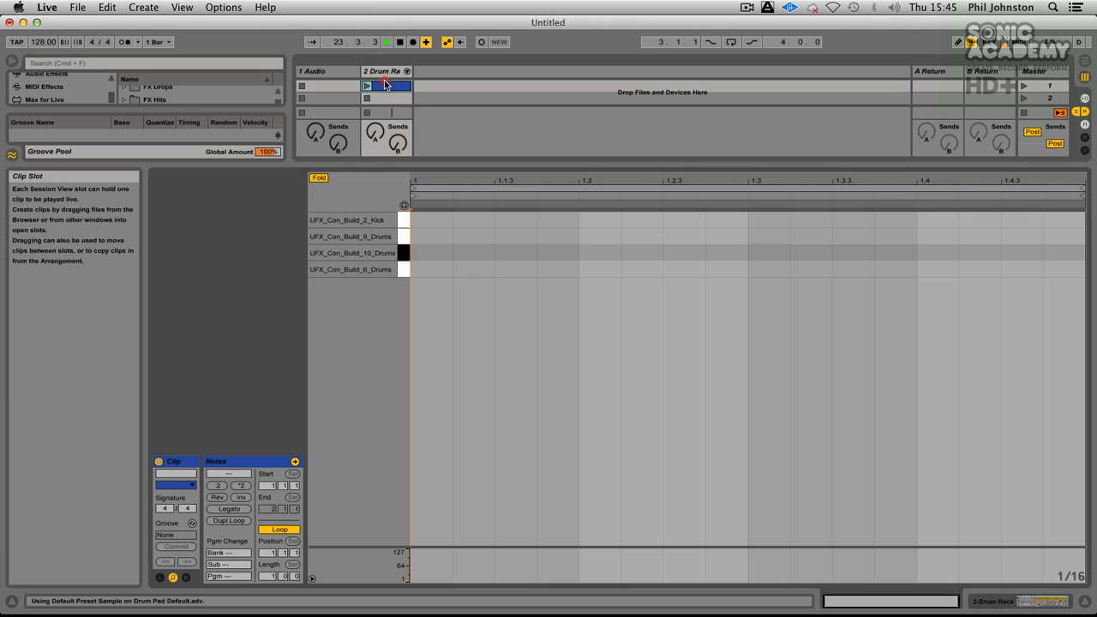
Step: Create a MIDI clip in the Drum Rack track's first slot with UFX_Con_Build_6_Drums notes on beats 1 and 3 and UFX_Con_Build_10_Drums on 2 and 4
left_click(370, 85)
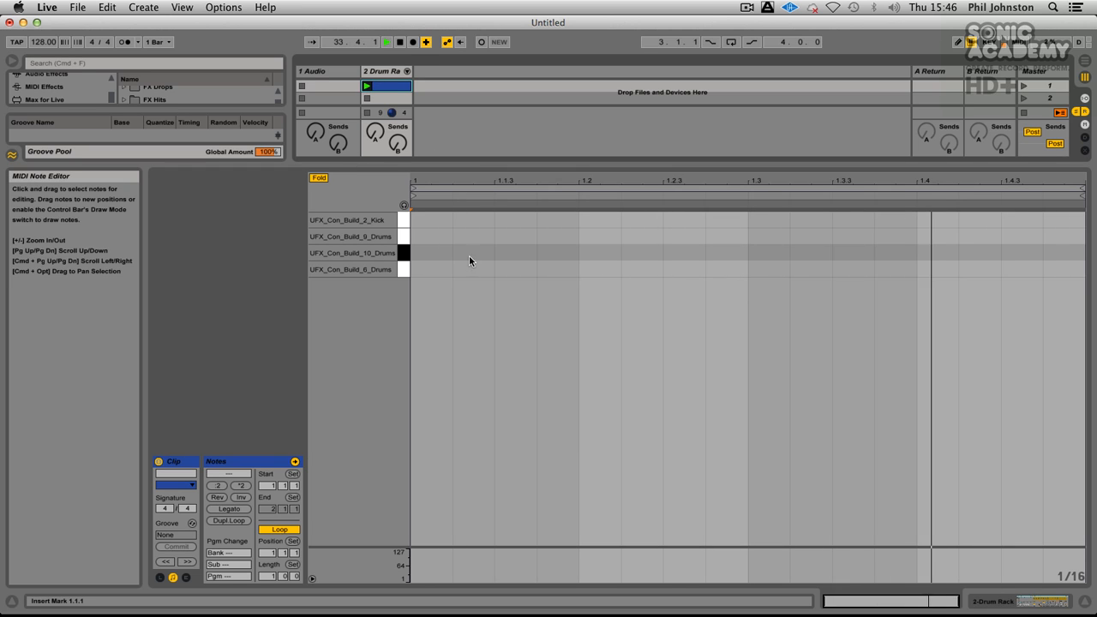
left_click_drag(403, 161, 463, 430)
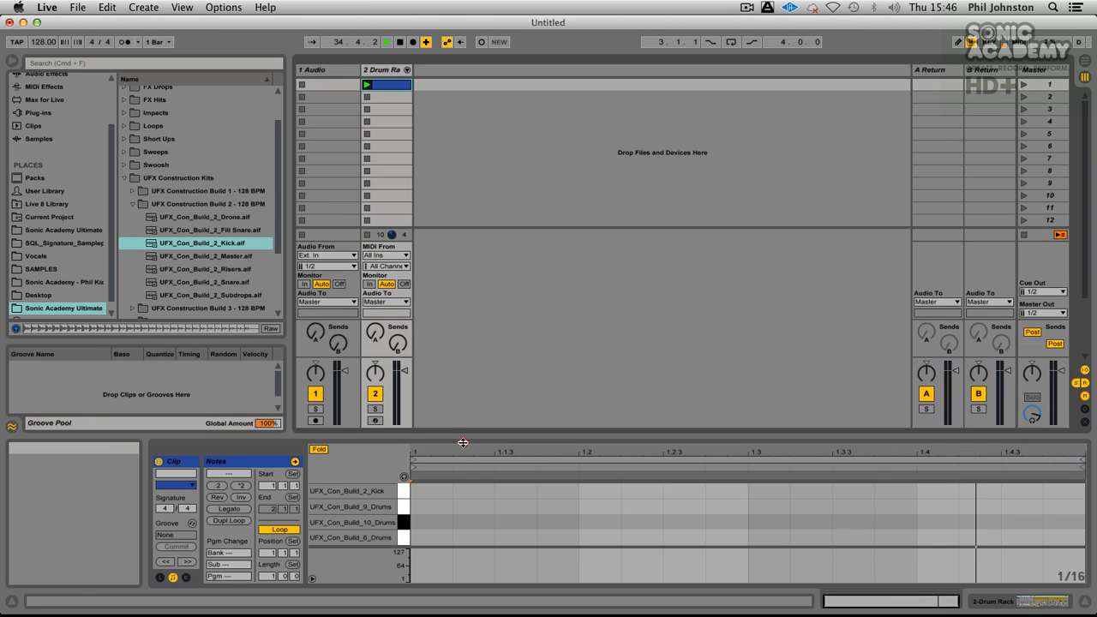
double_click(423, 535)
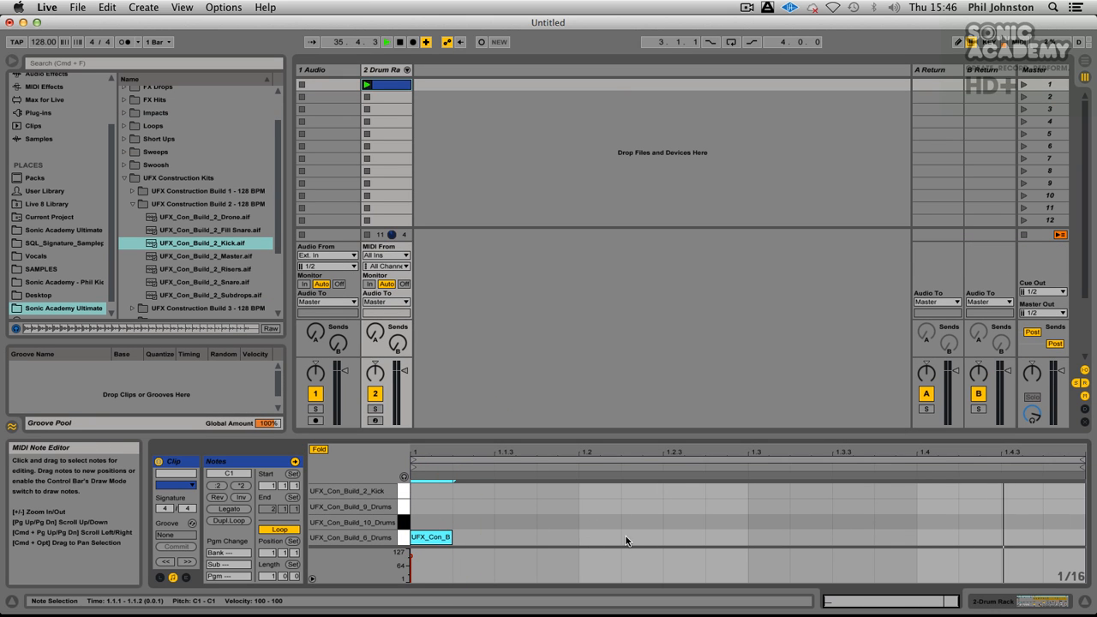
double_click(590, 520)
double_click(759, 538)
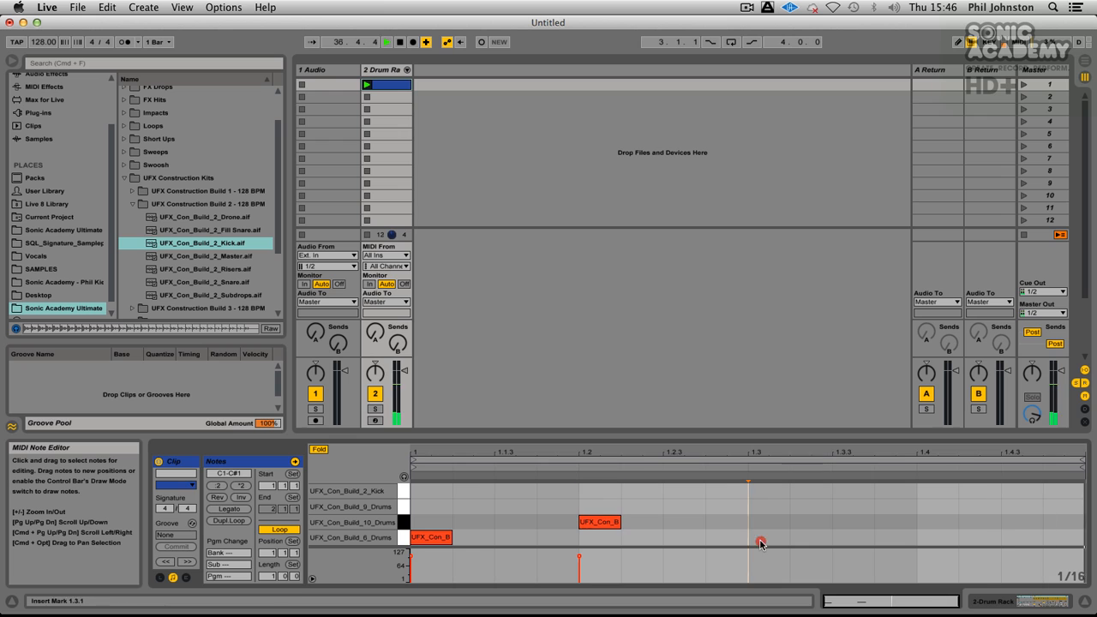
double_click(936, 521)
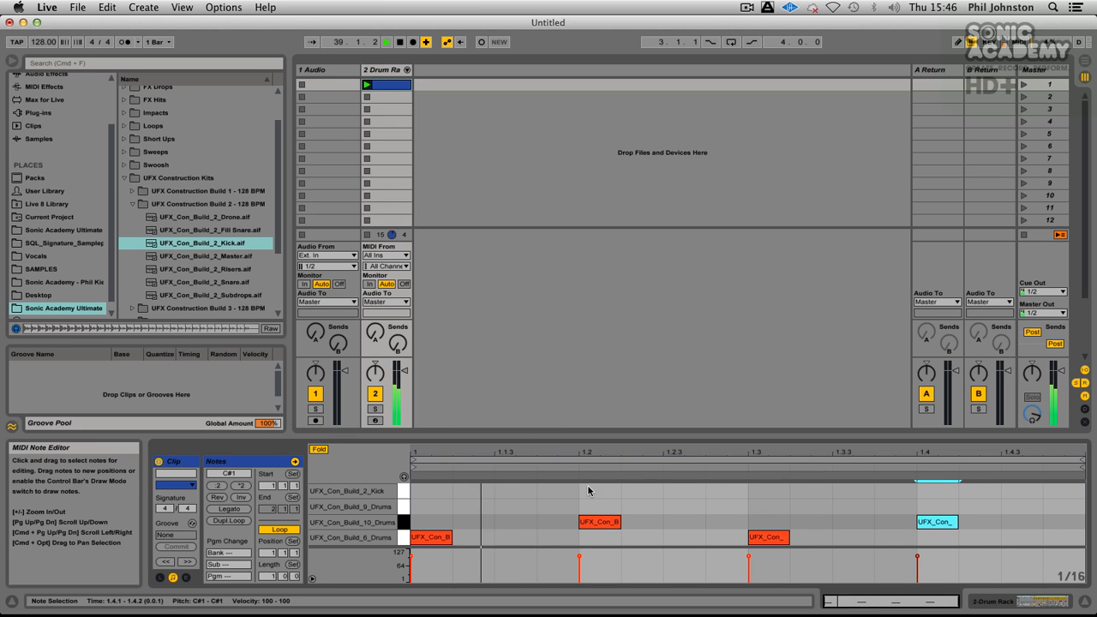
Step: Set the volume envelope release of UFX_Con_Build_2_Kick to 1.00 ms and copy the value to its three siblings
double_click(380, 72)
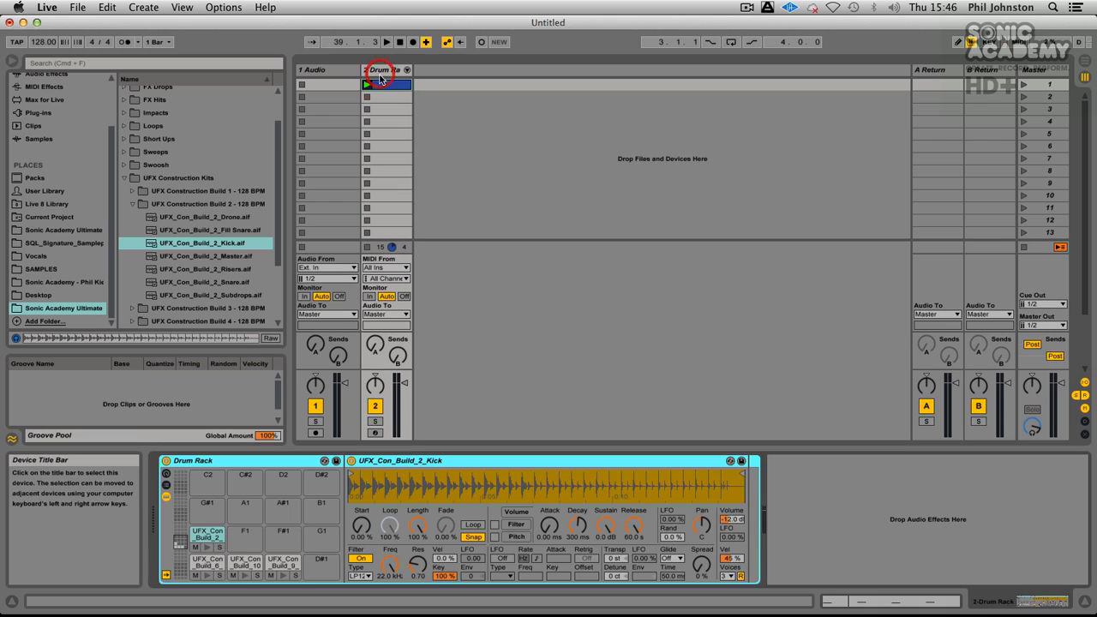
right_click(632, 526)
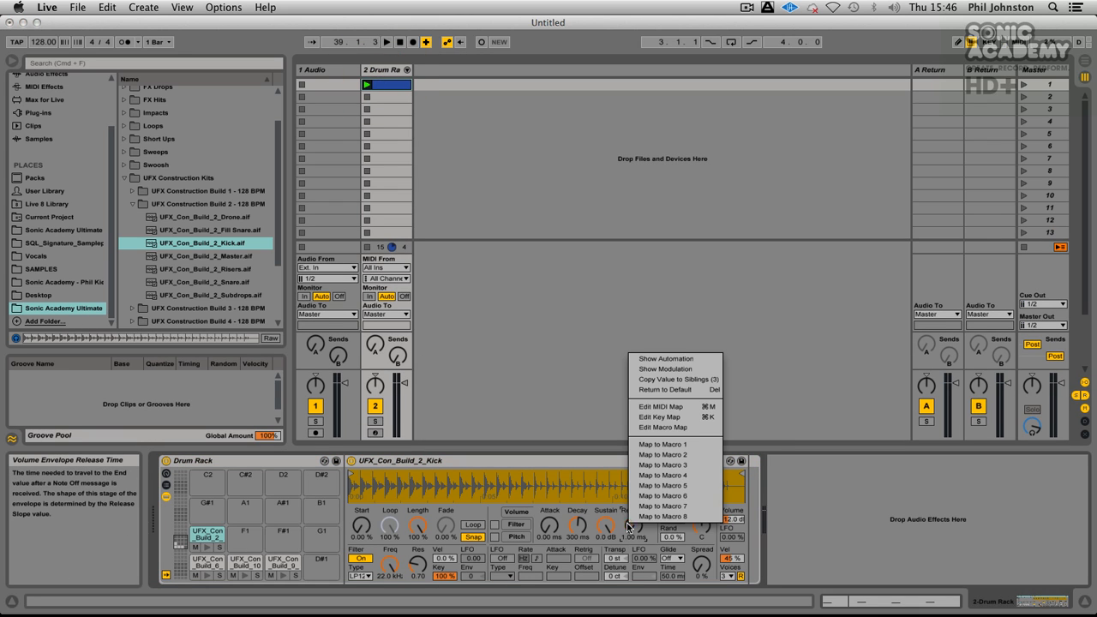
left_click(674, 379)
Step: Raise the release of UFX_Con_Build_2_Kick to 122 ms during playback and copy the value to its three siblings
key("space")
left_click_drag(634, 525, 633, 480)
right_click(638, 529)
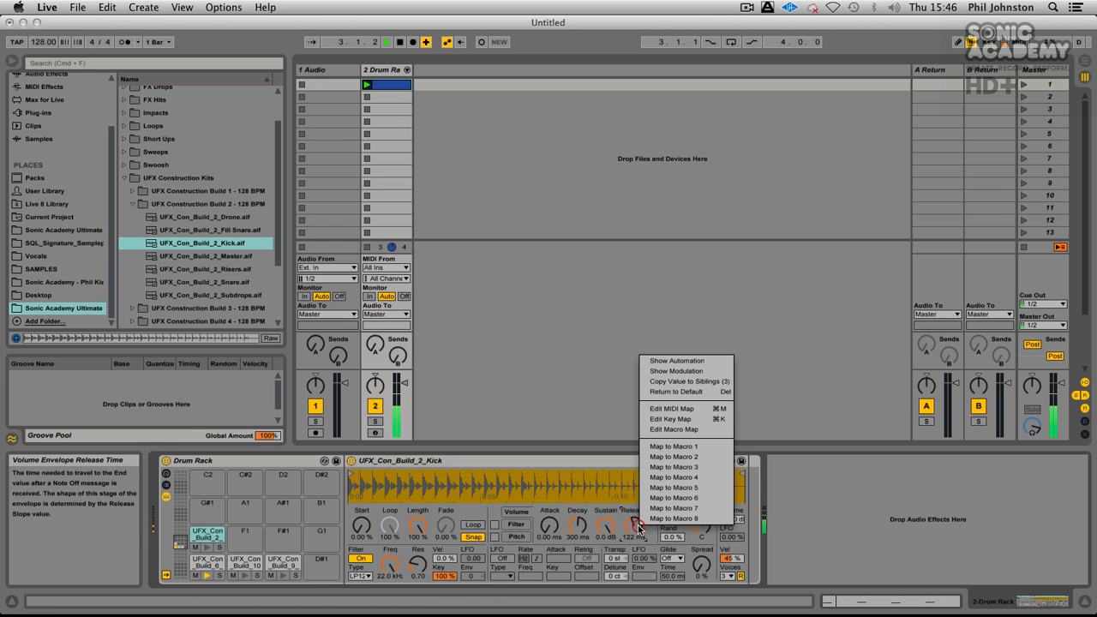
left_click(679, 381)
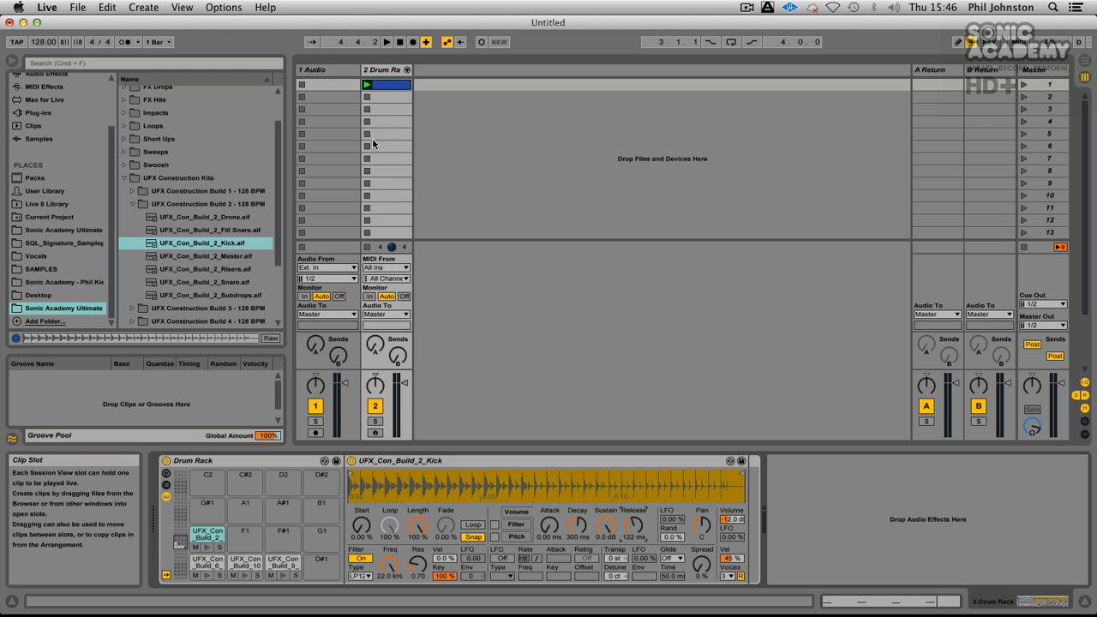
Step: Audition UFX_Loops_01 to UFX_Loops_03 from the Loops folder and put UFX_Loops_03.wav on a new audio track with lowered volume
left_click(368, 88)
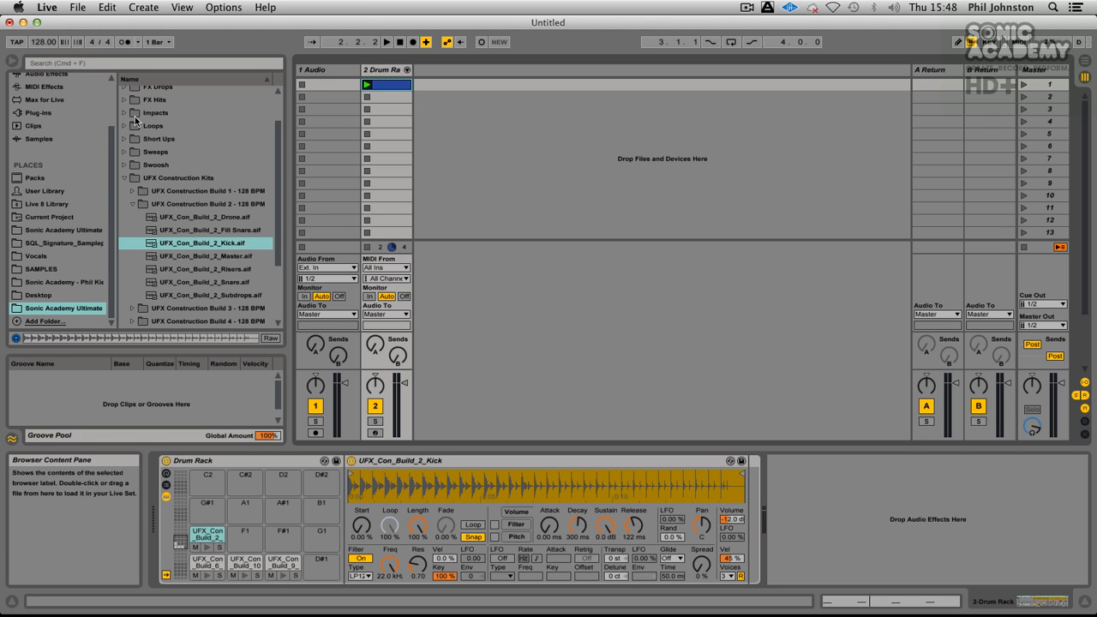
left_click(132, 204)
left_click(124, 179)
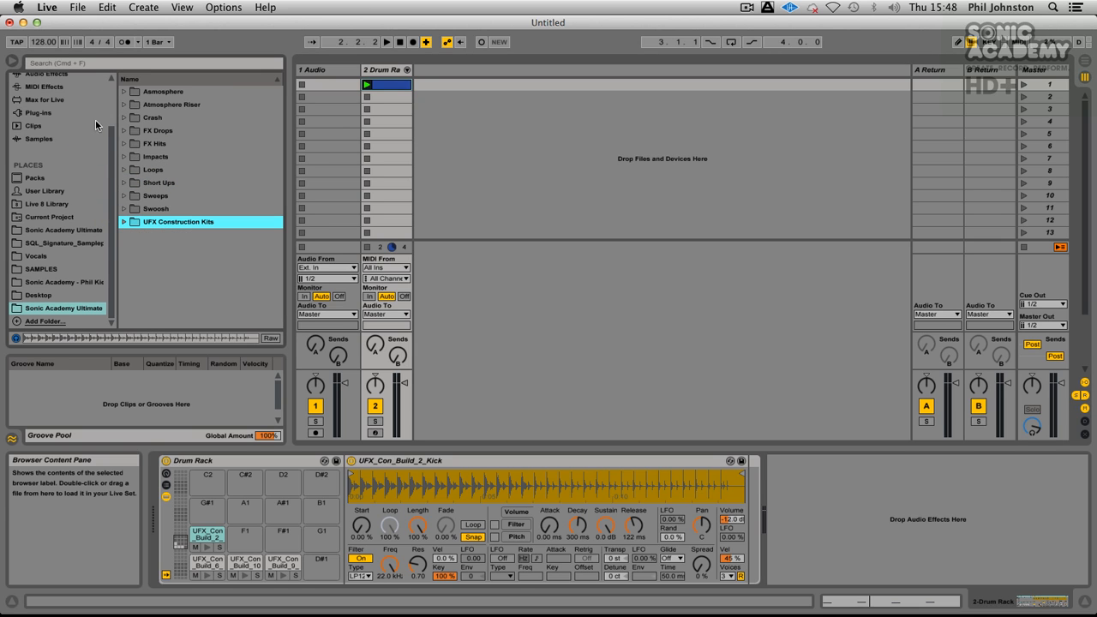
left_click(125, 170)
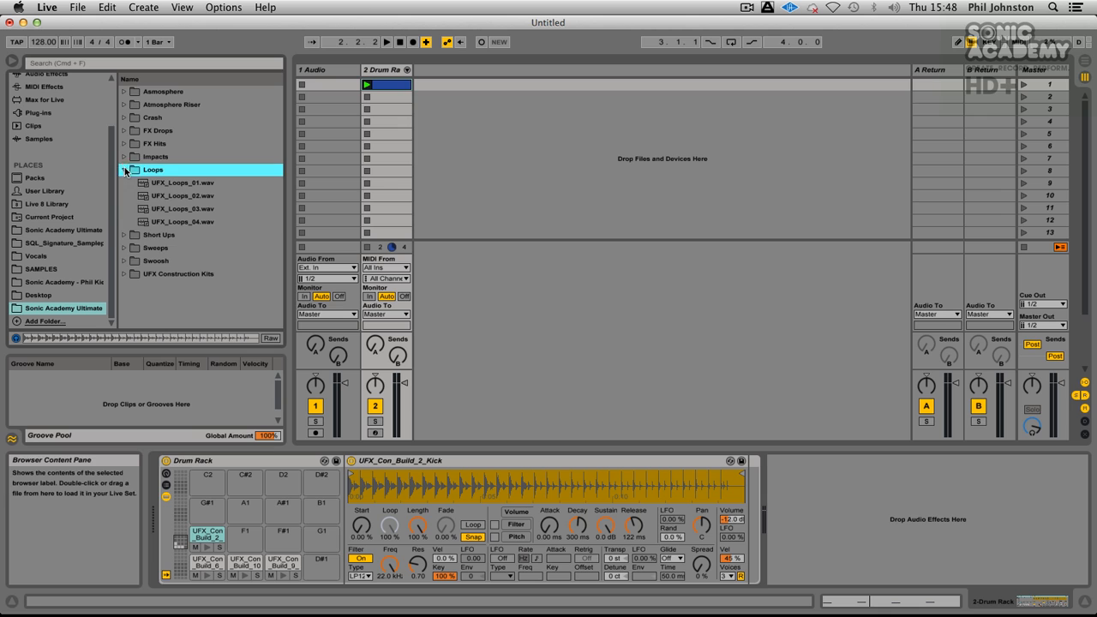
left_click(170, 186)
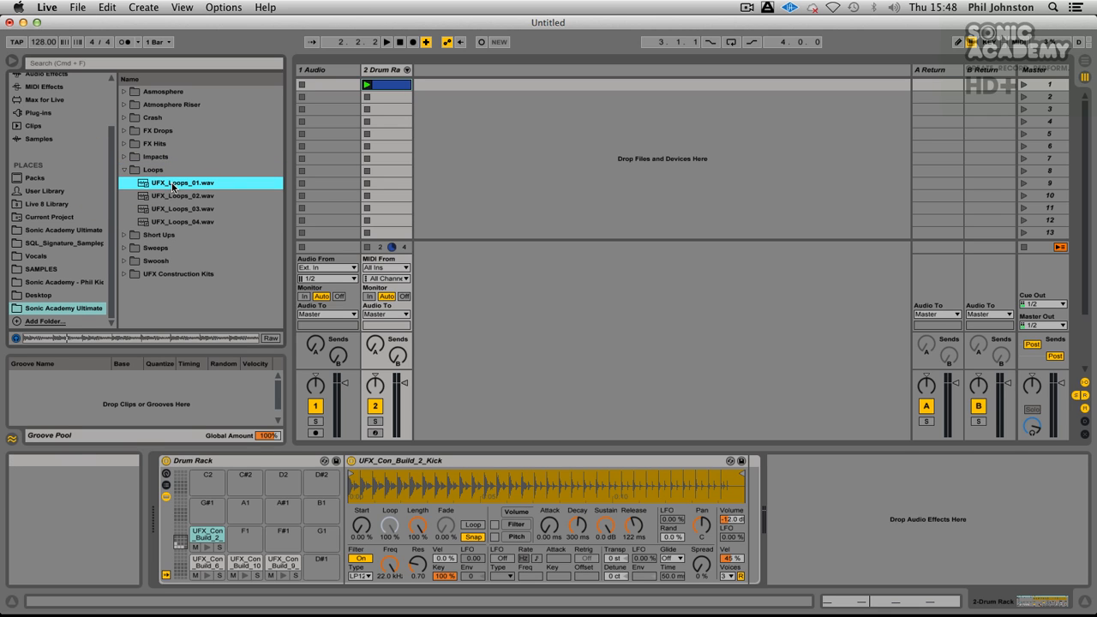
left_click(174, 198)
left_click(175, 210)
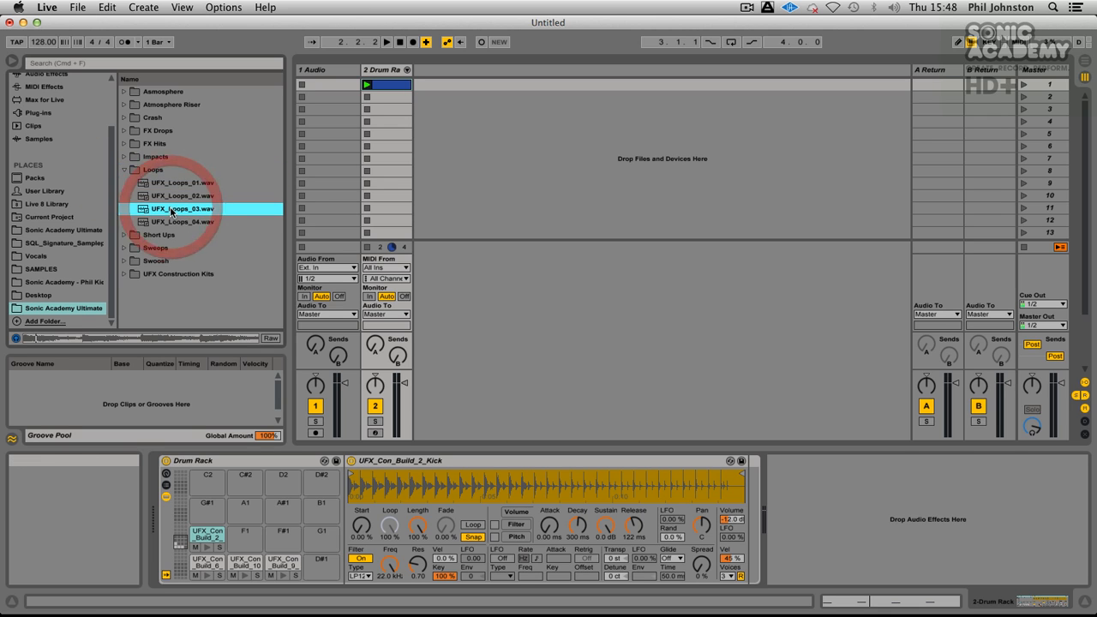
left_click_drag(174, 210, 526, 85)
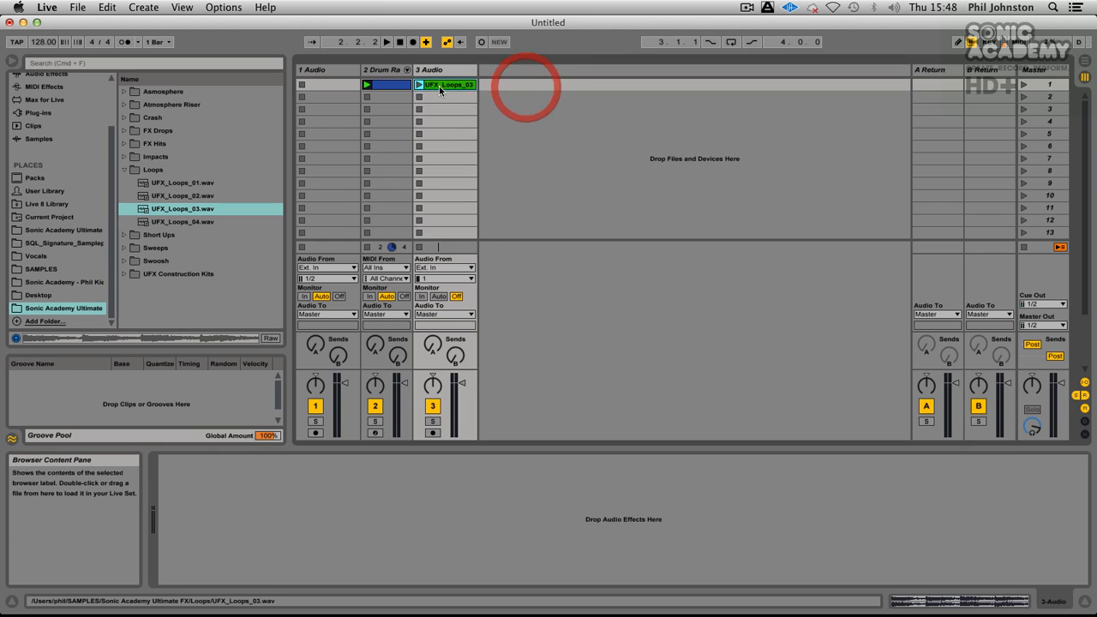
left_click_drag(469, 396, 469, 414)
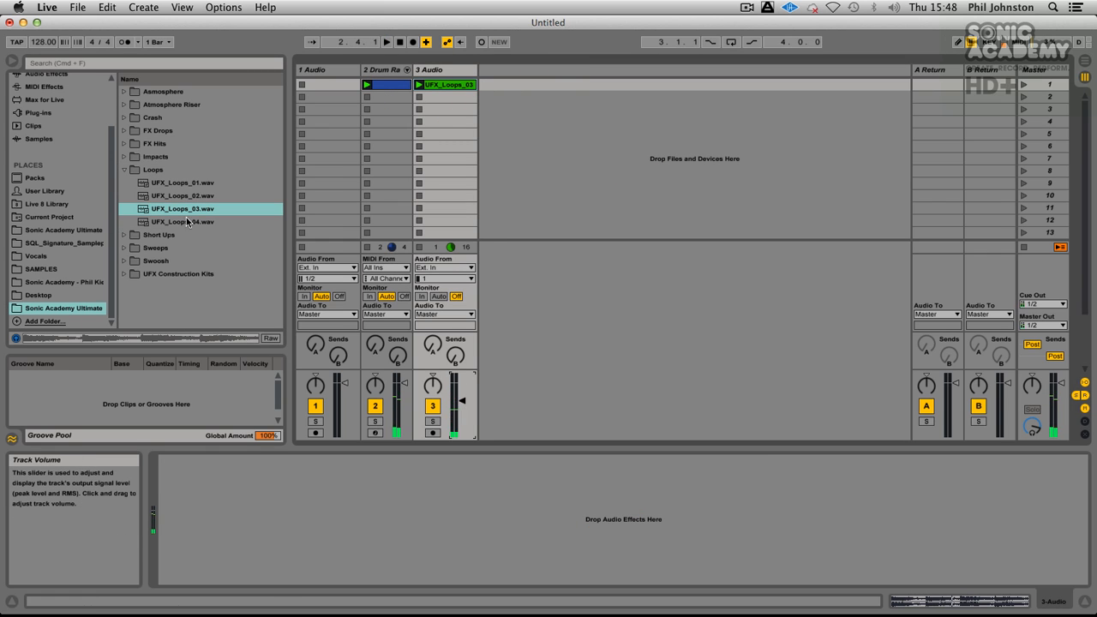
Step: Put UFX_Loops_04.wav from the Loops folder on another new audio track and lower that track's volume during playback
left_click(124, 171)
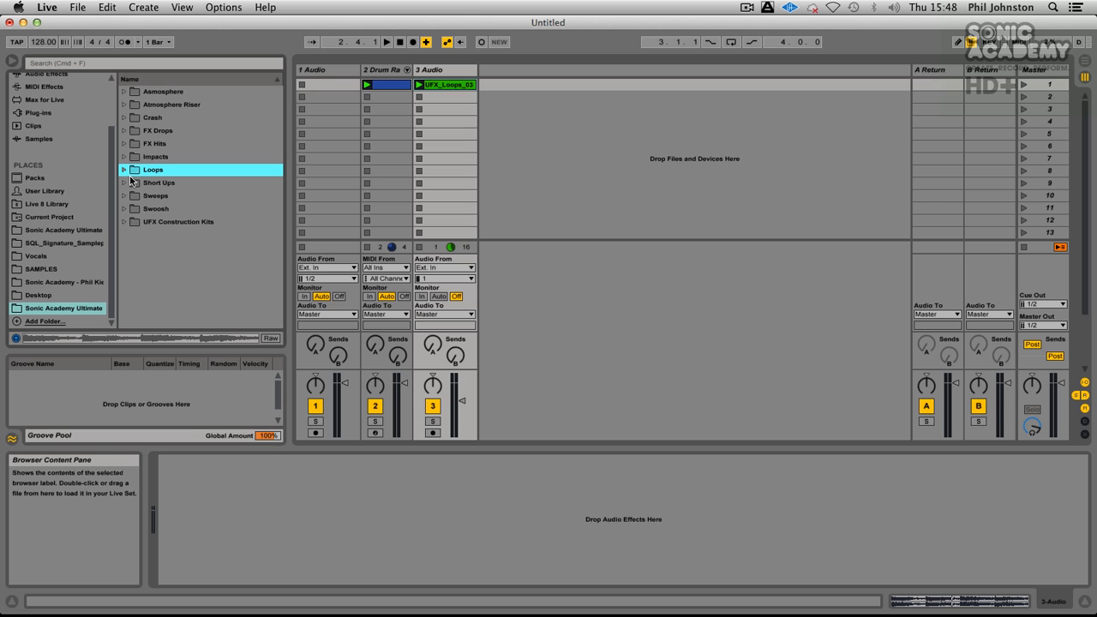
left_click(124, 169)
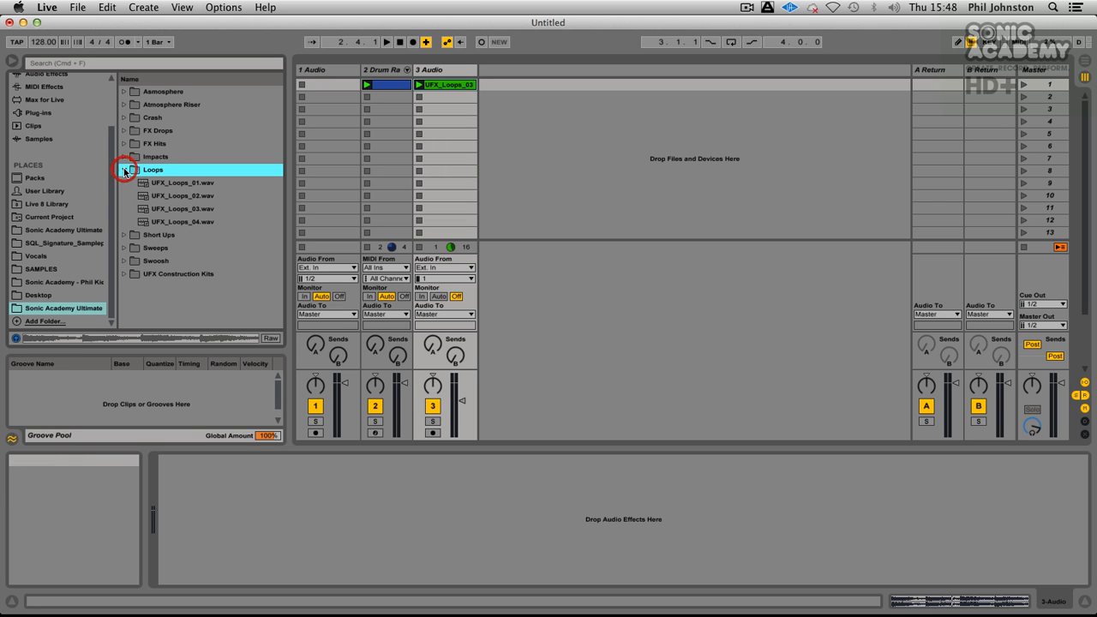
left_click(182, 221)
left_click_drag(182, 221, 614, 82)
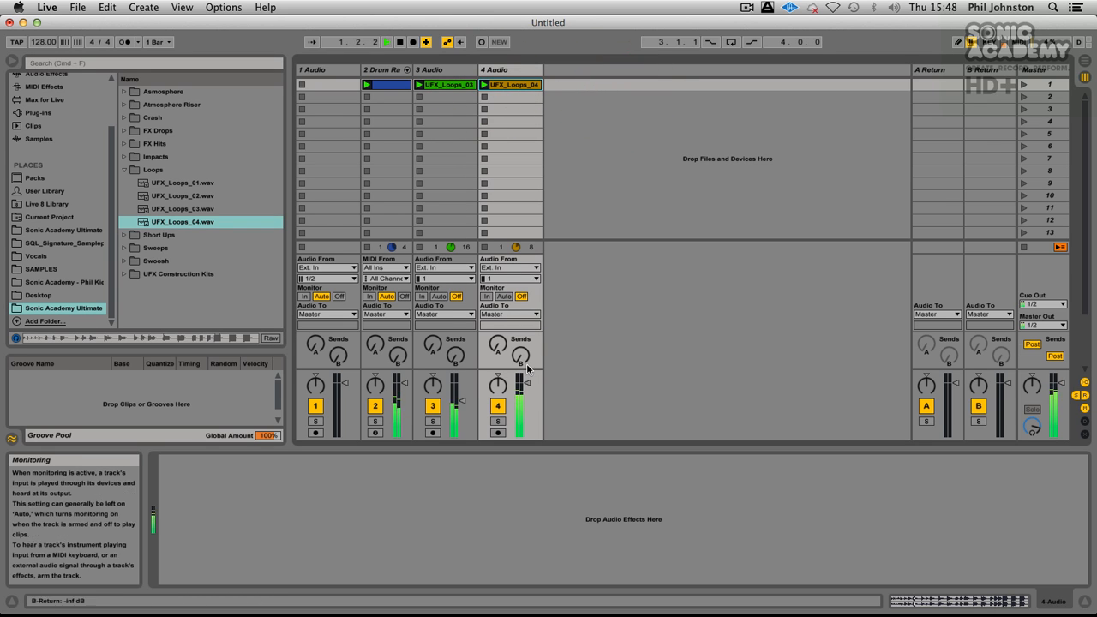
left_click_drag(526, 384, 527, 407)
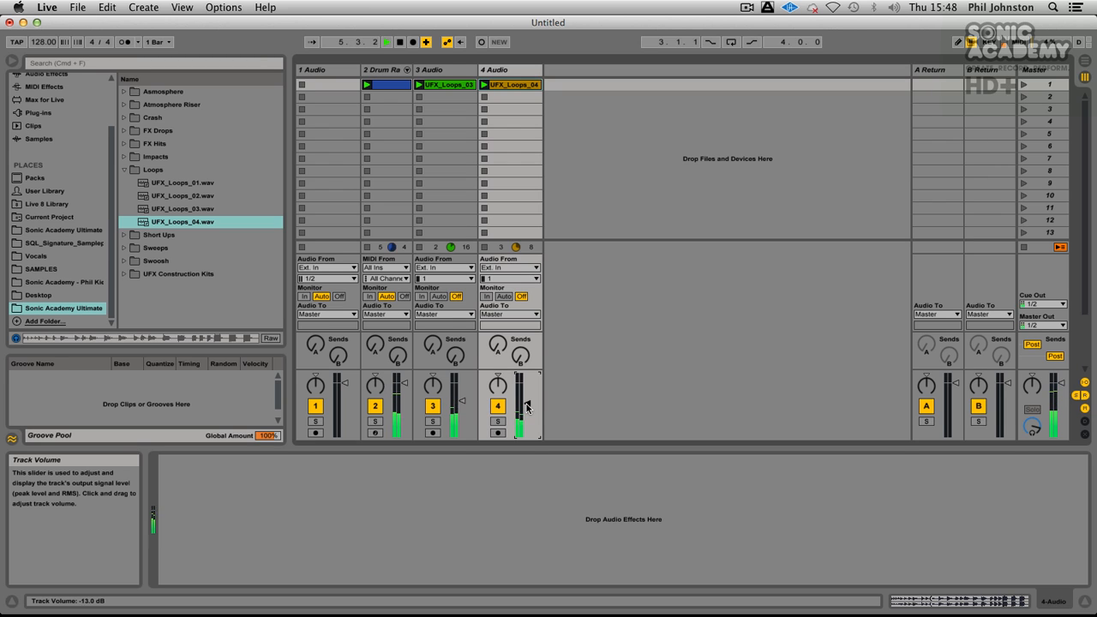
Step: Loop UFX_Loops_04 for two beats from 1.3 and UFX_Loops_03 for two bars from bar 3, and listen to UFX_Loops_03 soloed
left_click(514, 84)
mouse_move(1086, 461)
left_mouse_down()
mouse_move(502, 466)
mouse_move(690, 456)
left_mouse_up()
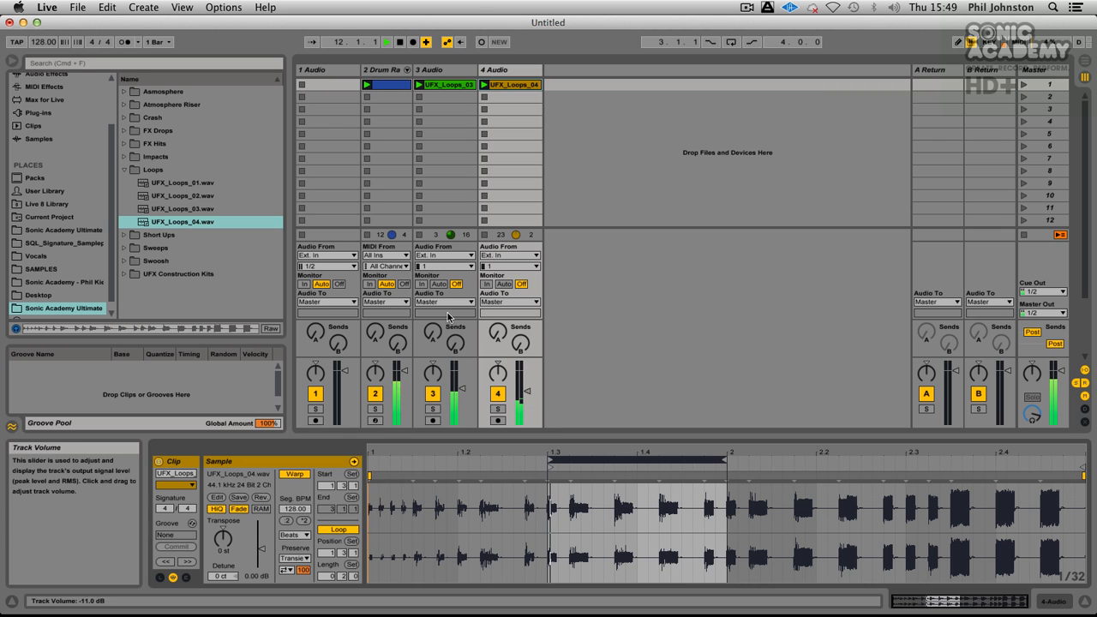
left_click(450, 85)
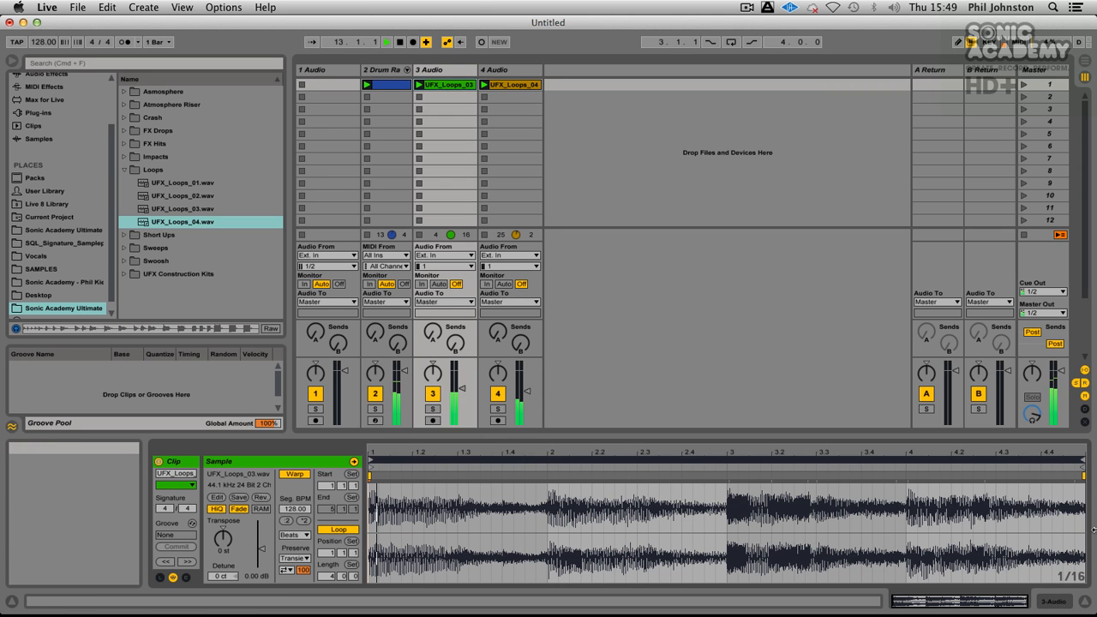
left_click_drag(1084, 460, 1051, 480)
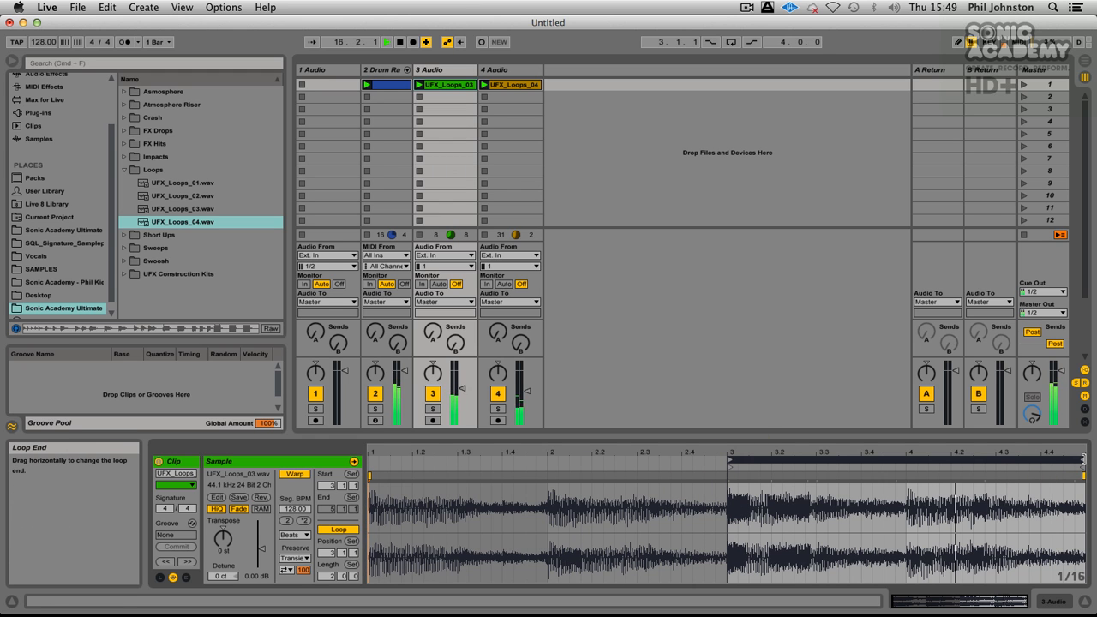
left_click(432, 410)
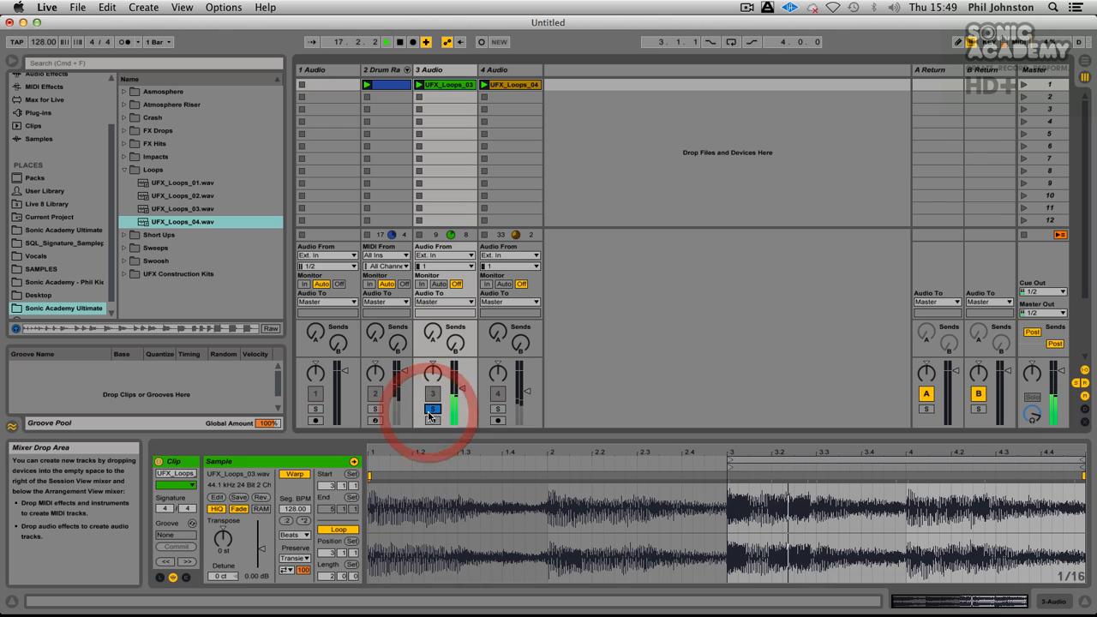
key("space")
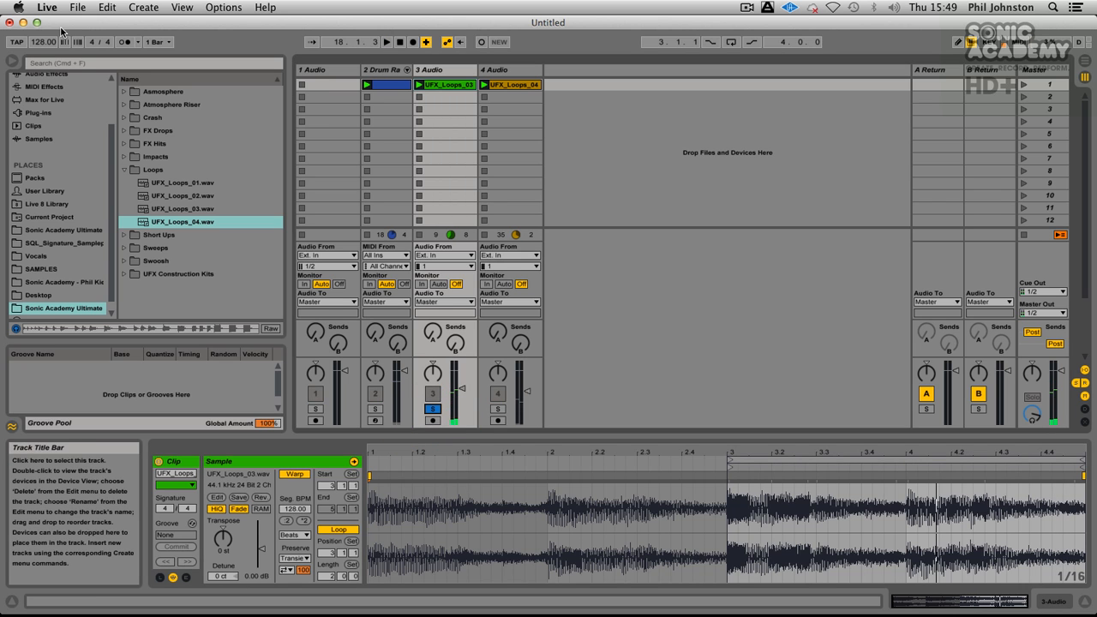
Step: Add a Simpler on a new MIDI track and load the UFX_Loops_03 clip into it as its sample
scroll(30, 144, "up", 3)
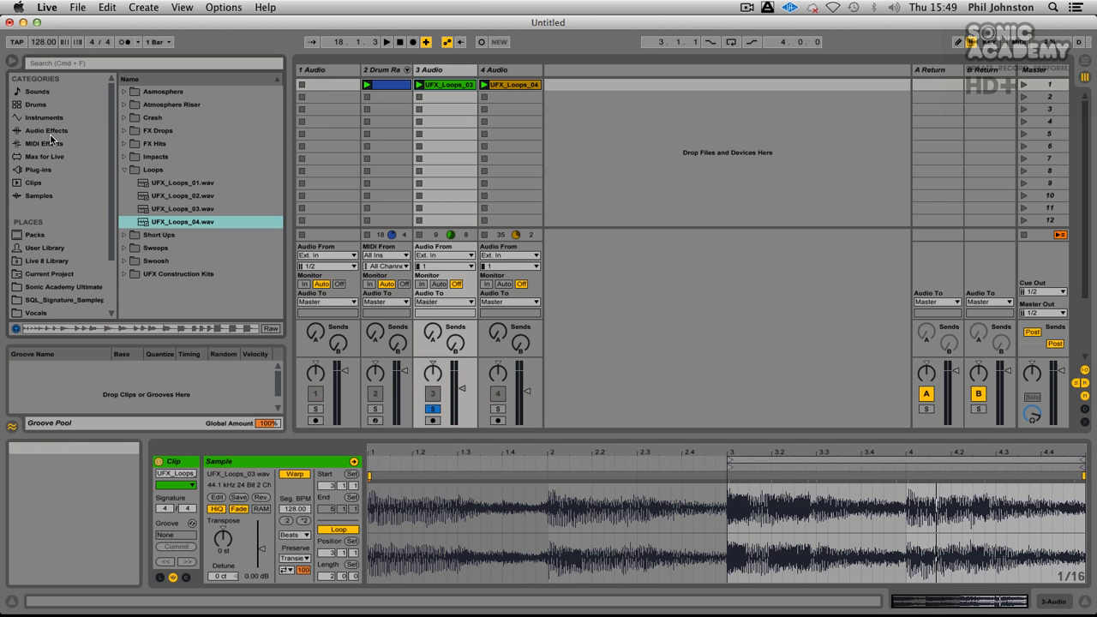
left_click(43, 118)
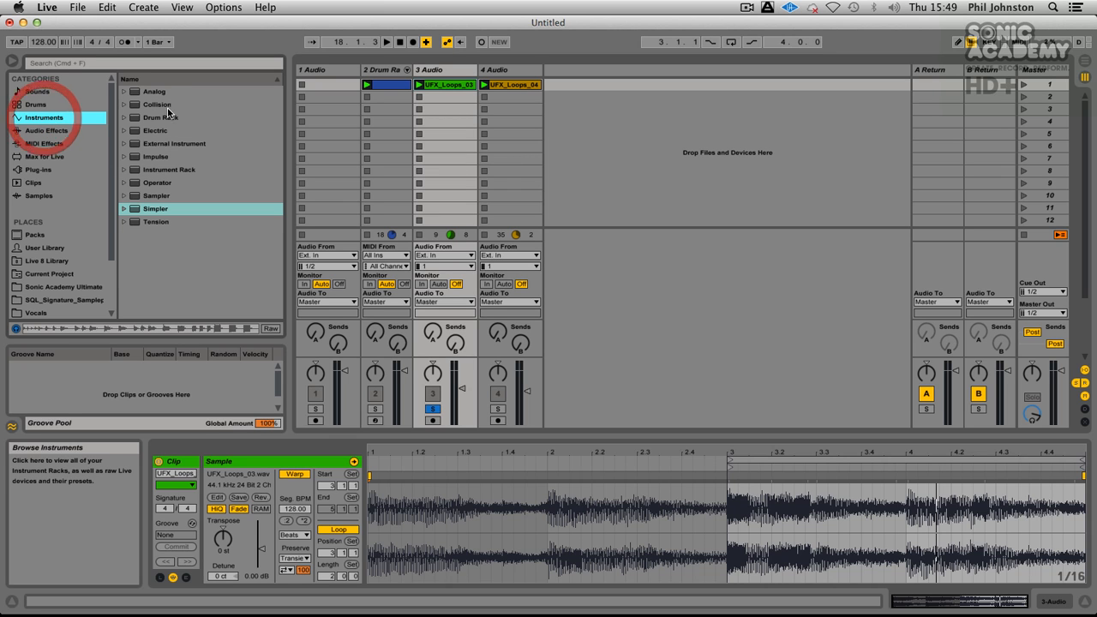
left_click_drag(137, 210, 605, 91)
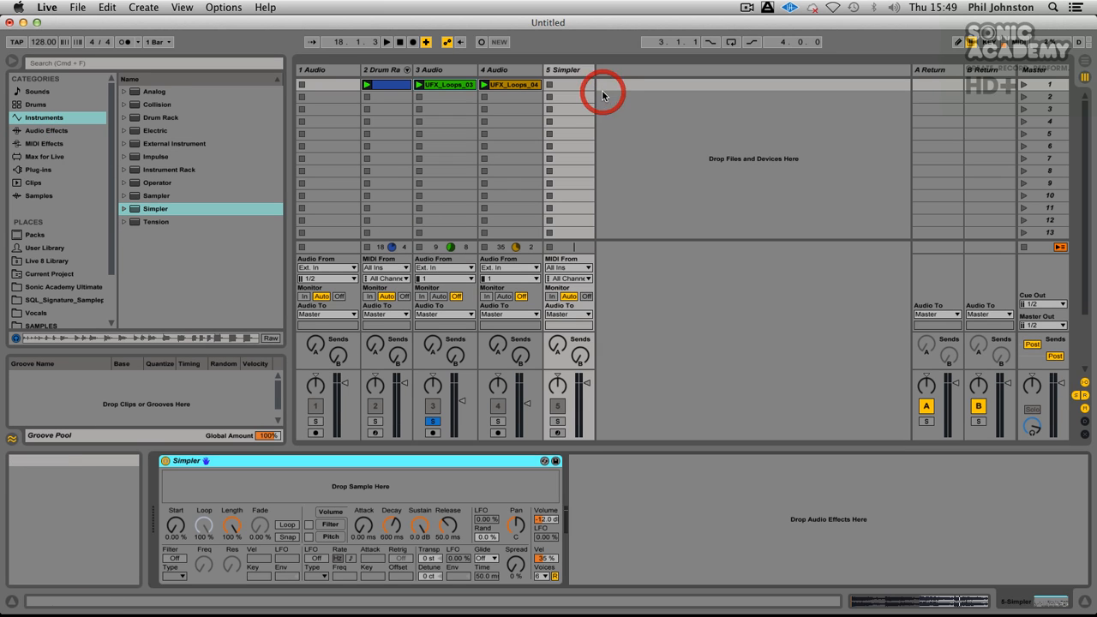
left_click_drag(477, 483, 476, 485)
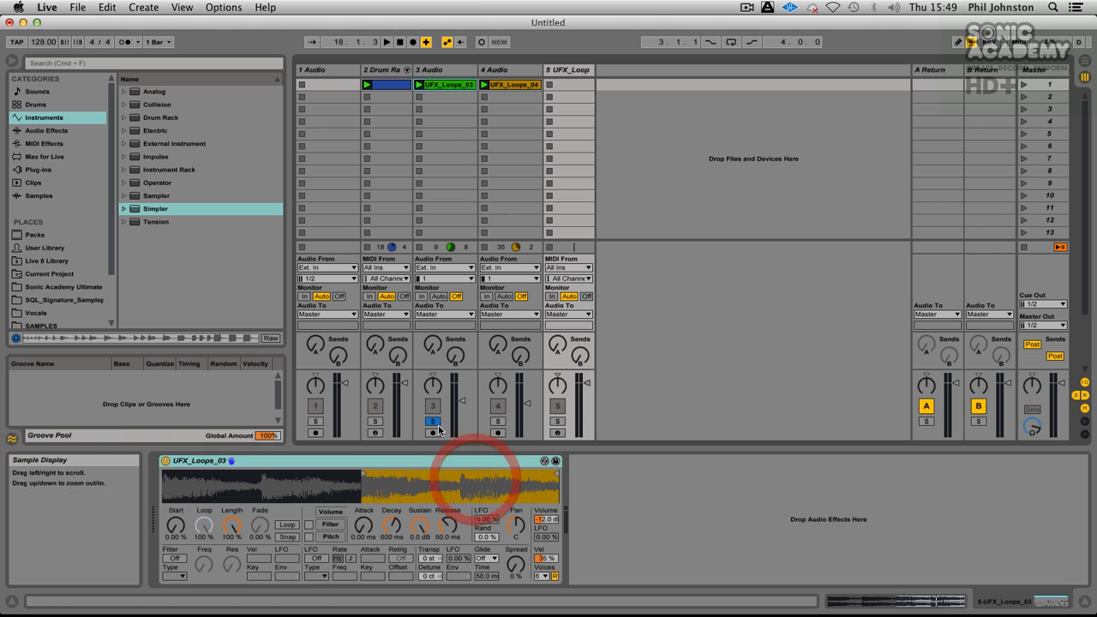
Step: Unsolo track 3, arm the Simpler track and move the sample start to the last quarter of UFX_Loops_03
left_click(433, 421)
left_click(557, 434)
left_click(557, 434)
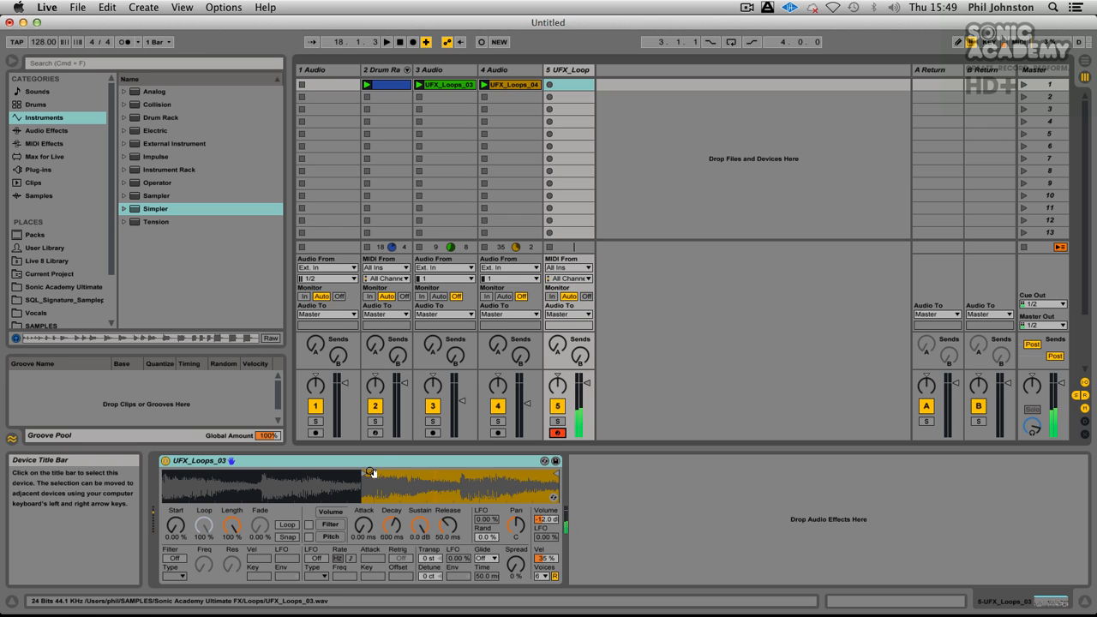
left_click_drag(370, 472, 464, 478)
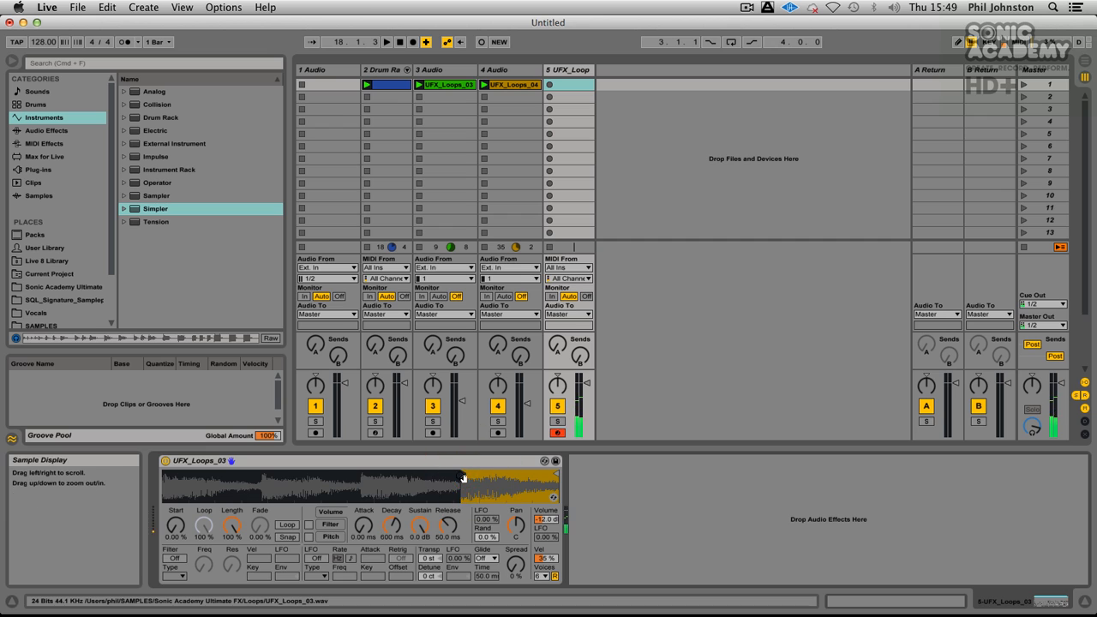
Step: Stop the UFX_Loops_03 clip and record a two-bar MIDI clip in the Simpler track's first slot
left_click(422, 248)
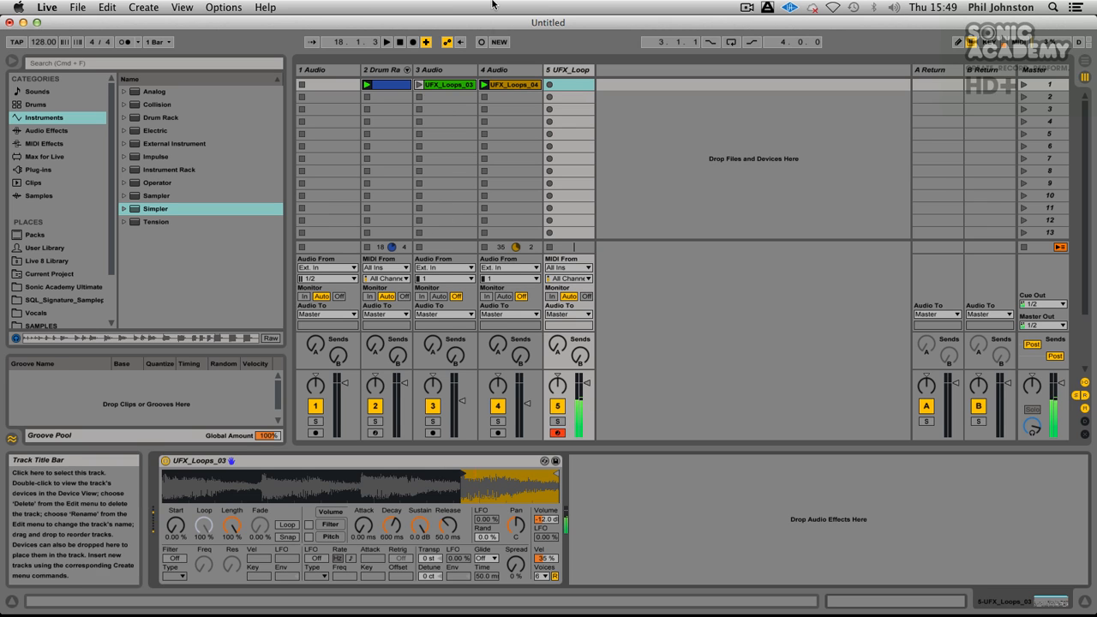
left_click(568, 85)
left_click(551, 85)
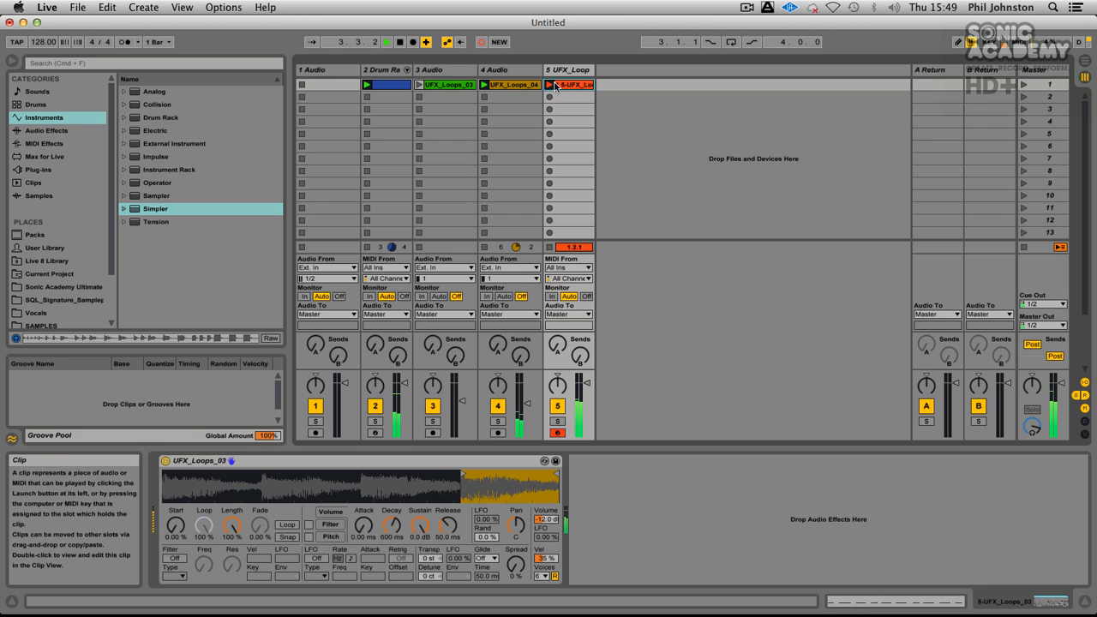
left_click(556, 86)
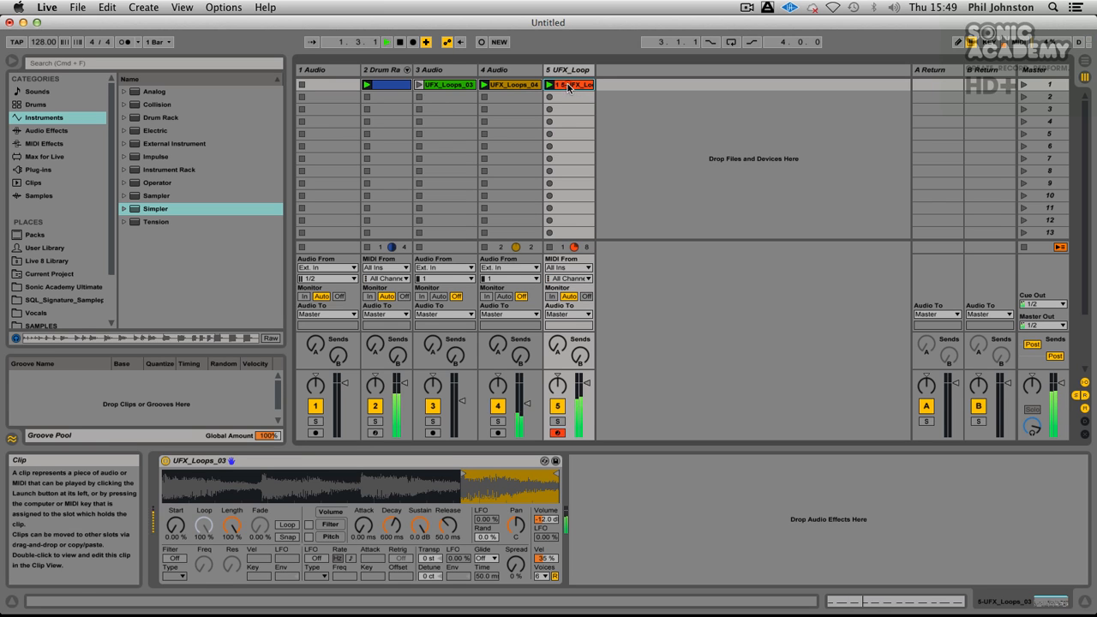
Step: Open the recorded Simpler clip, select all its notes and shorten its loop to one bar
left_click(573, 84)
key("super+a")
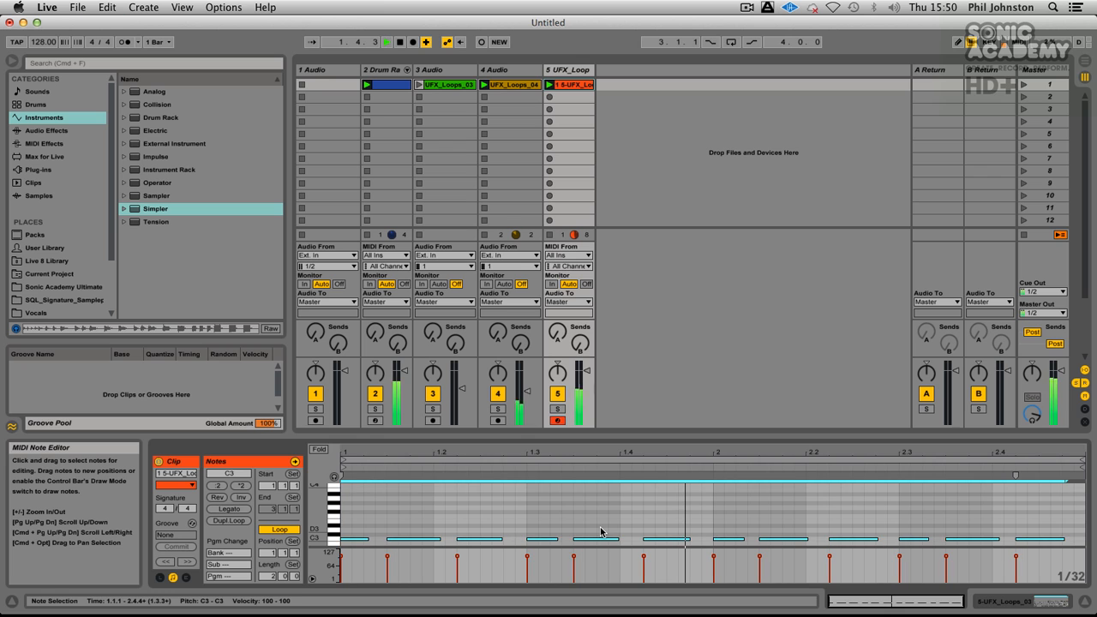
mouse_move(1016, 475)
left_mouse_down()
mouse_move(690, 476)
mouse_move(736, 468)
left_mouse_up()
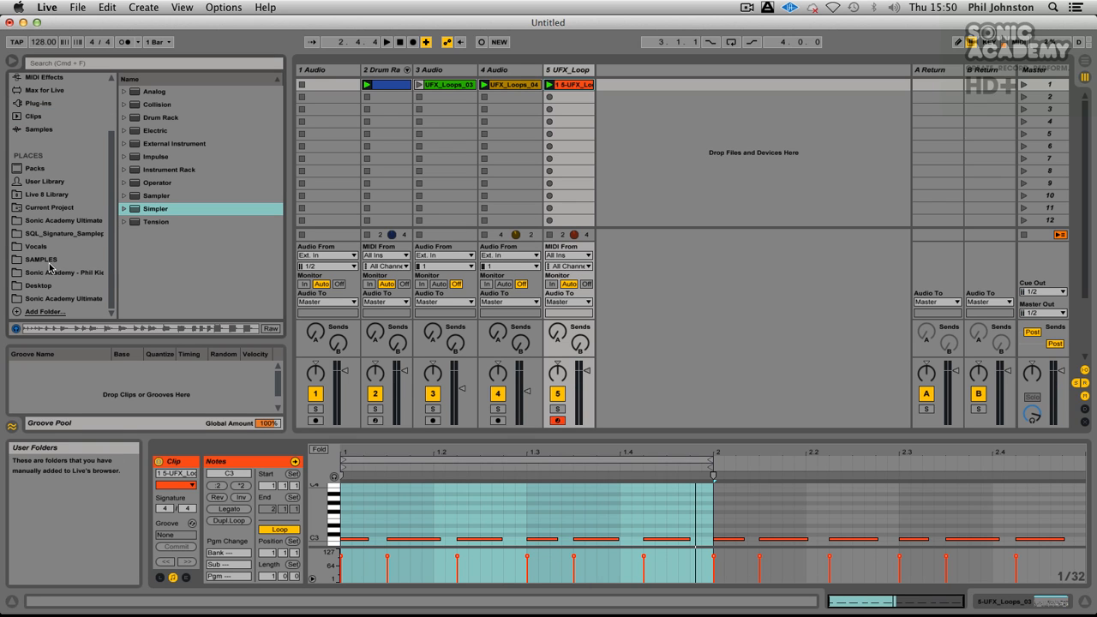
Step: Replace the Simpler's sample with UFX_FX_Drops_01.wav from the FX Drops folder
left_click(64, 298)
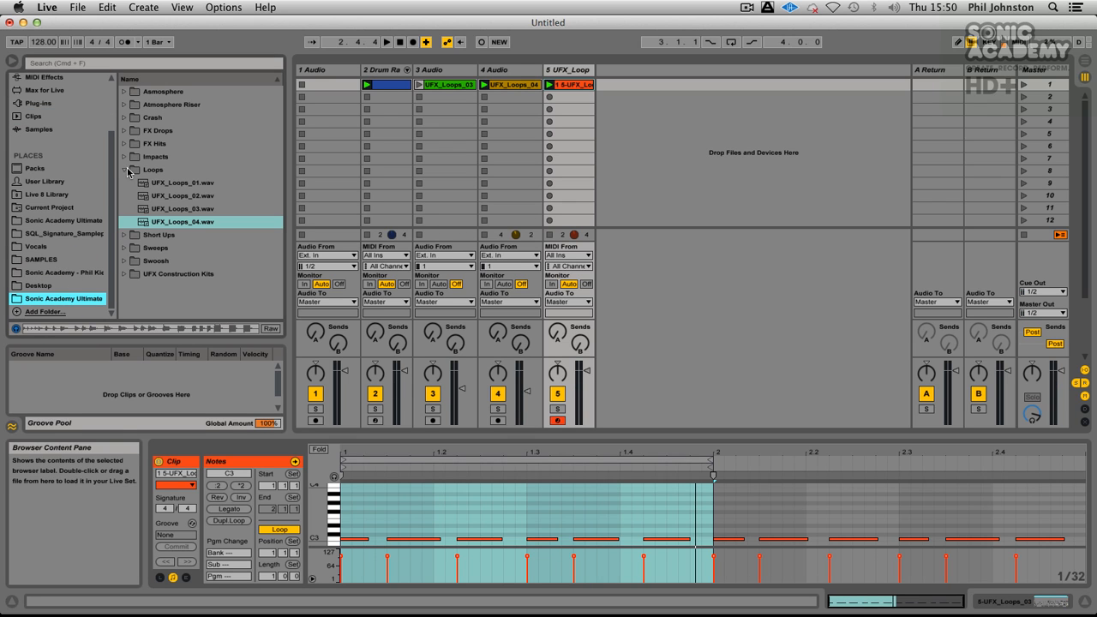
left_click(127, 169)
left_click(181, 144)
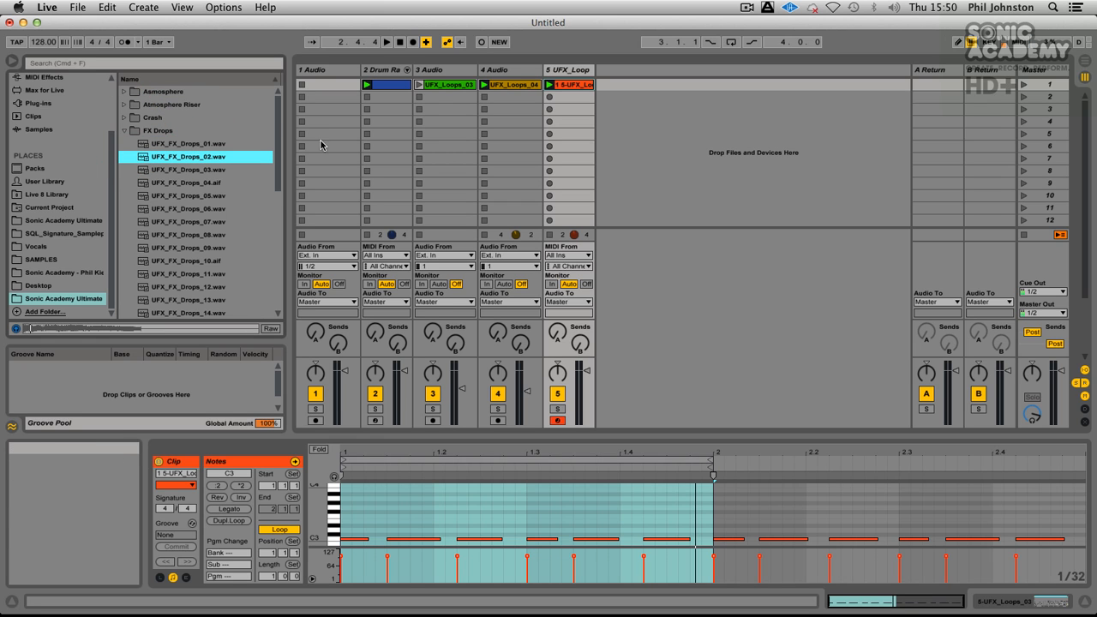
left_click(566, 74)
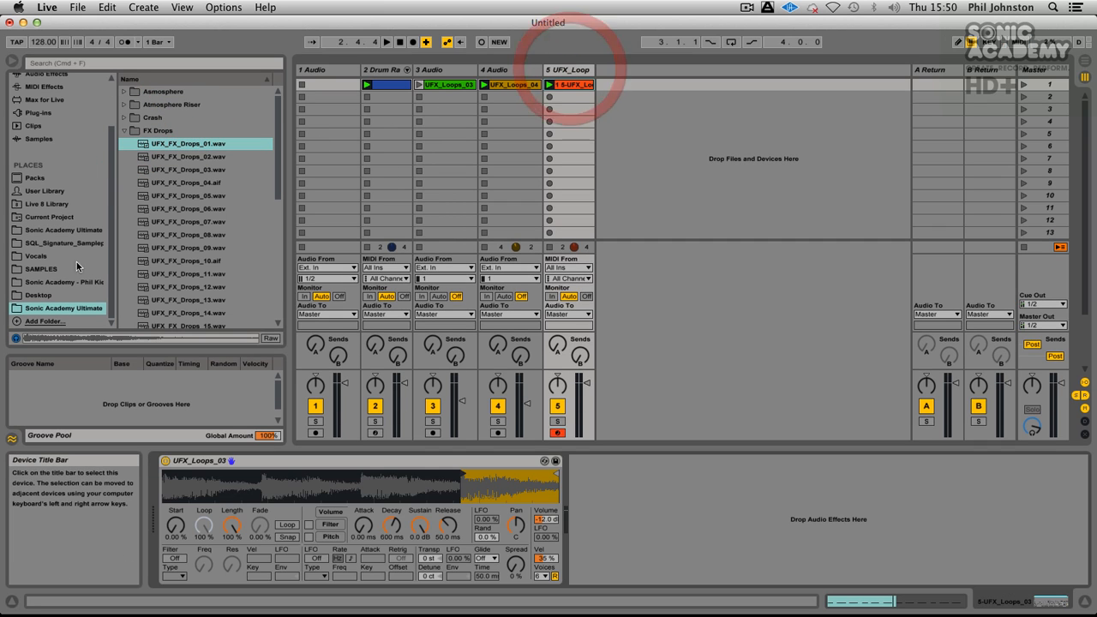
left_click_drag(364, 451, 489, 493)
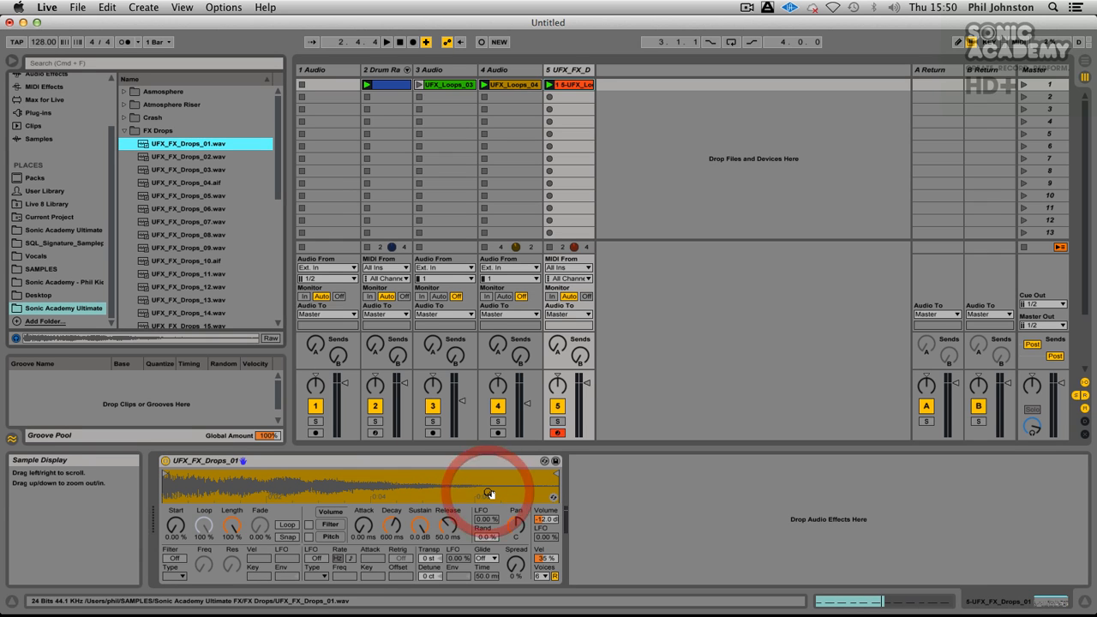
Step: Raise the Simpler track's volume slightly and transpose UFX_FX_Drops_01 up 12 semitones during playback
key("space")
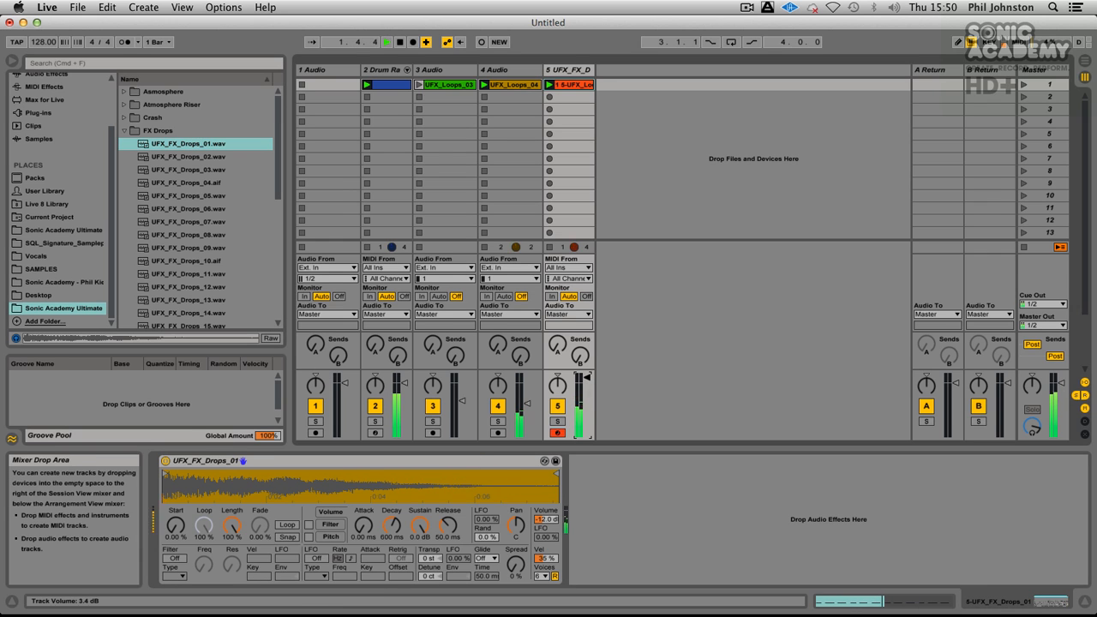
left_click_drag(587, 378, 587, 380)
left_click_drag(430, 558, 430, 461)
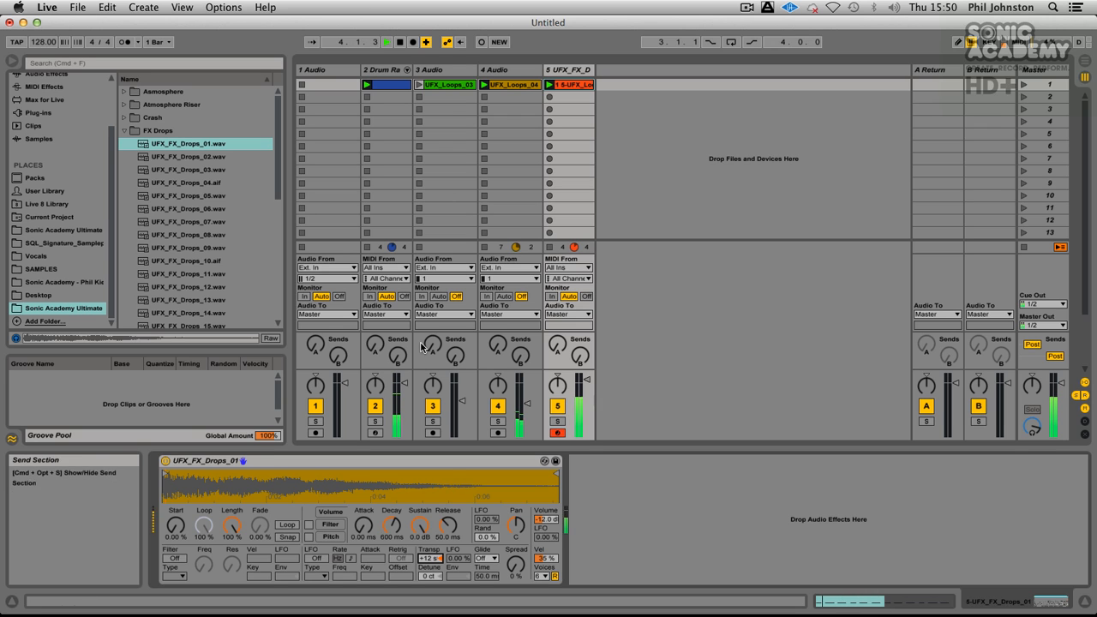
Step: Audition samples in the FX Drops folder and replace the Simpler's sample with UFX_FX_Drops_08.wav
left_click(218, 171)
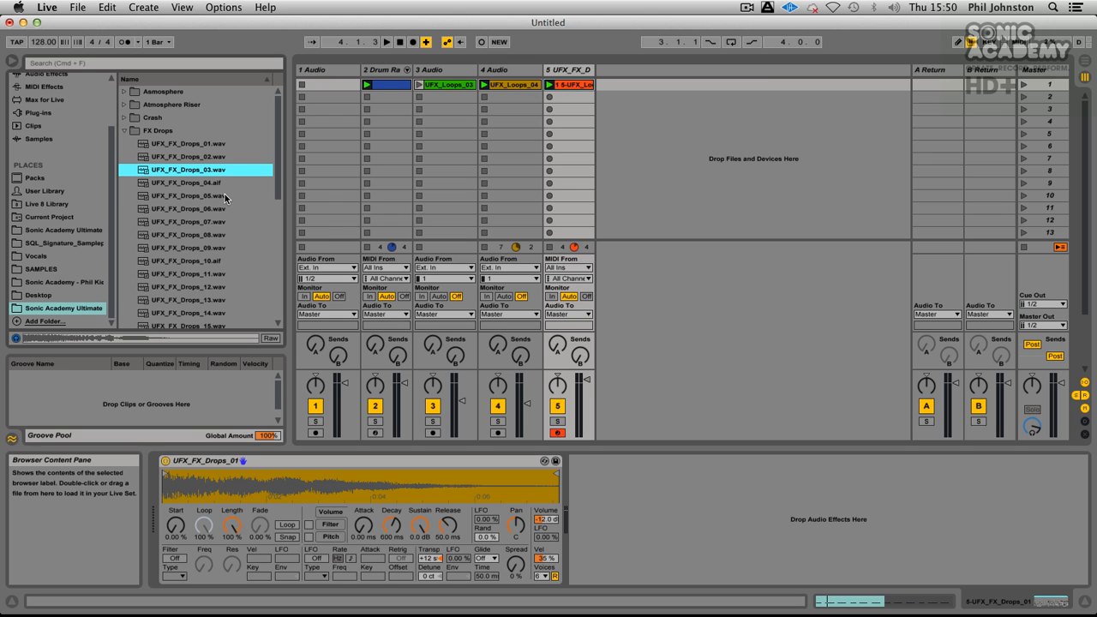
left_click(222, 184)
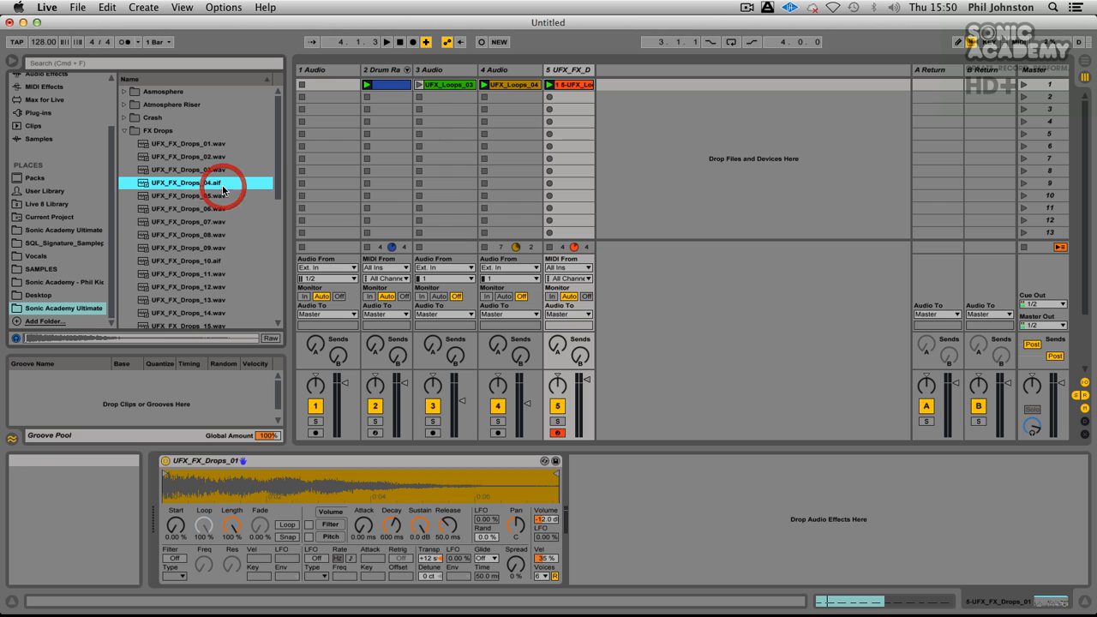
key("Down")
key("Down")
key("Down")
key("Down")
key("Down")
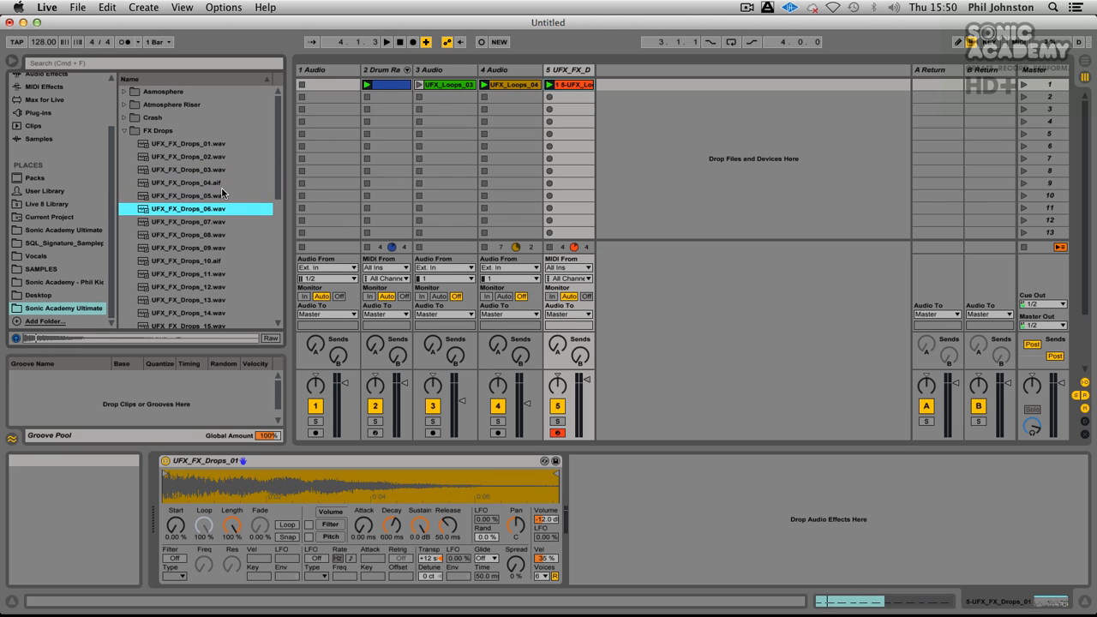
left_click_drag(214, 235, 428, 485)
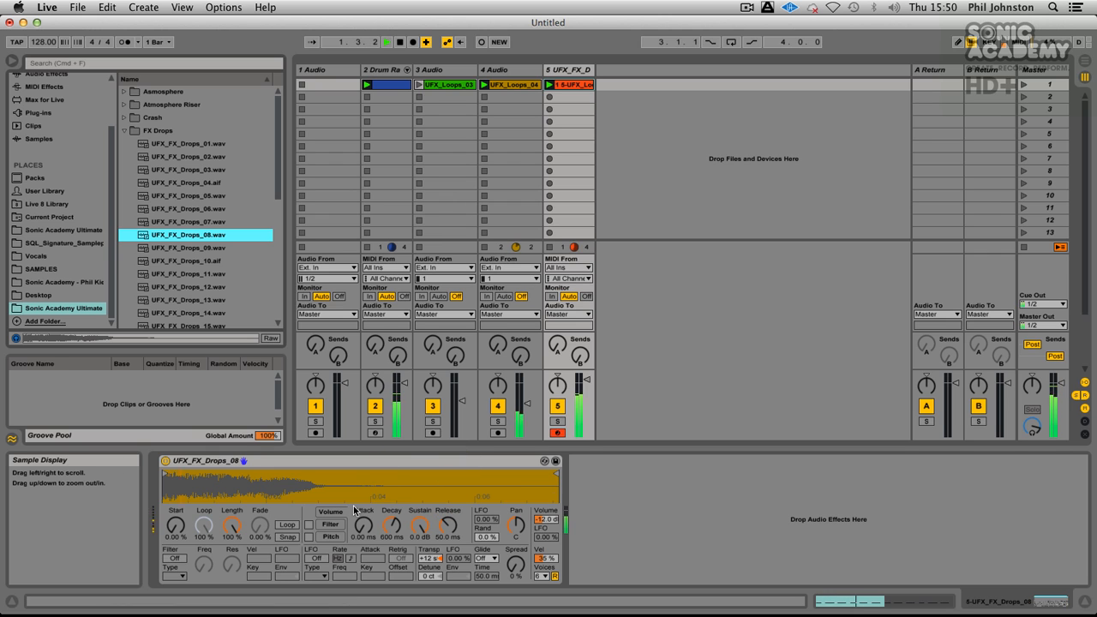
Step: Reset the UFX_FX_Drops_08 transposition to 0 st and move its sample start past the initial hit
double_click(441, 561)
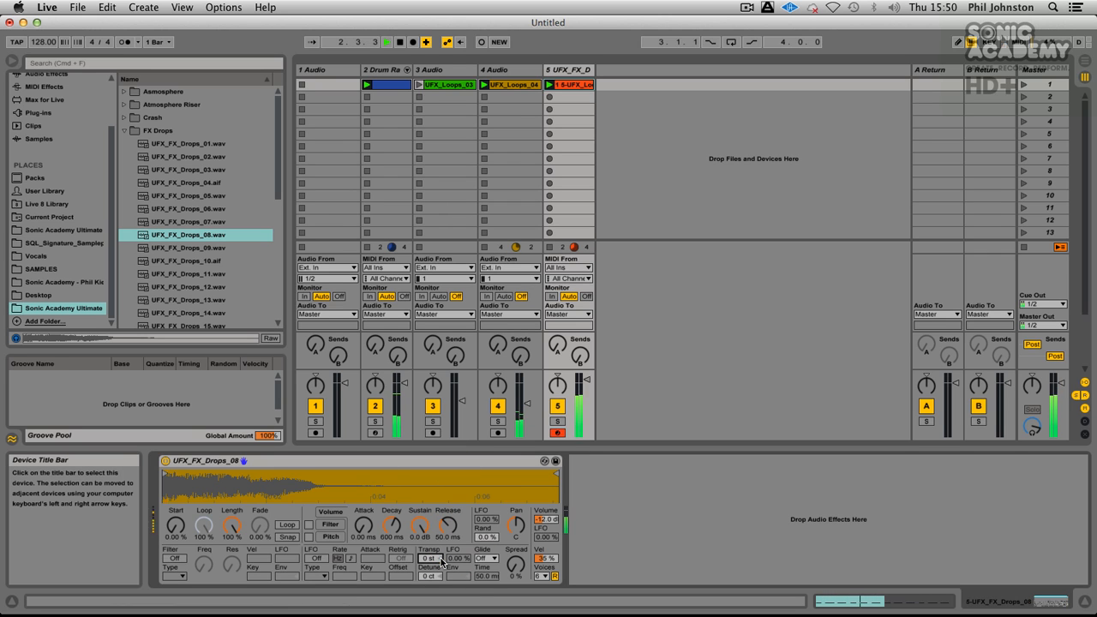
left_click(190, 472)
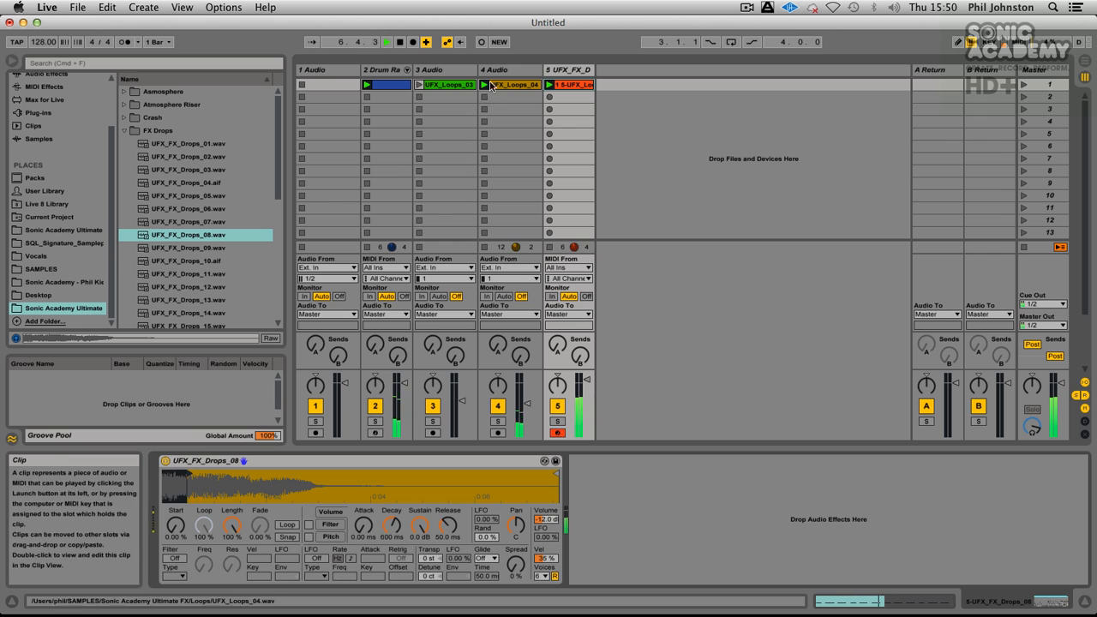
Step: Audition UFX_FX_Drops_09 to 11, load UFX_FX_Drops_11.wav as a clip on a new audio track and launch it
left_click(199, 248)
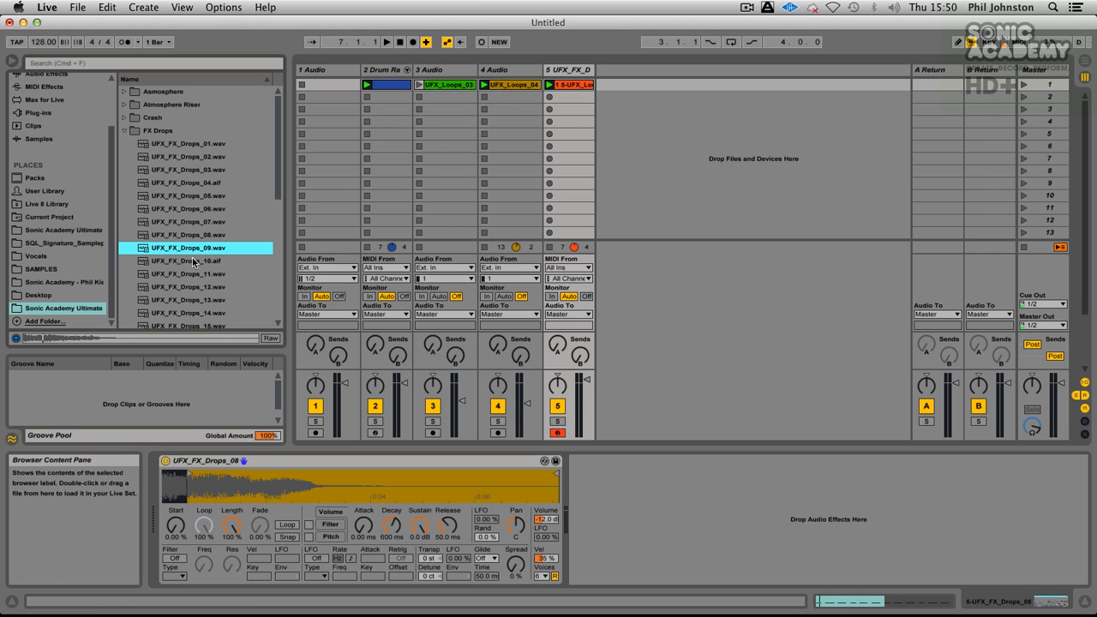
left_click(192, 261)
left_click(193, 270)
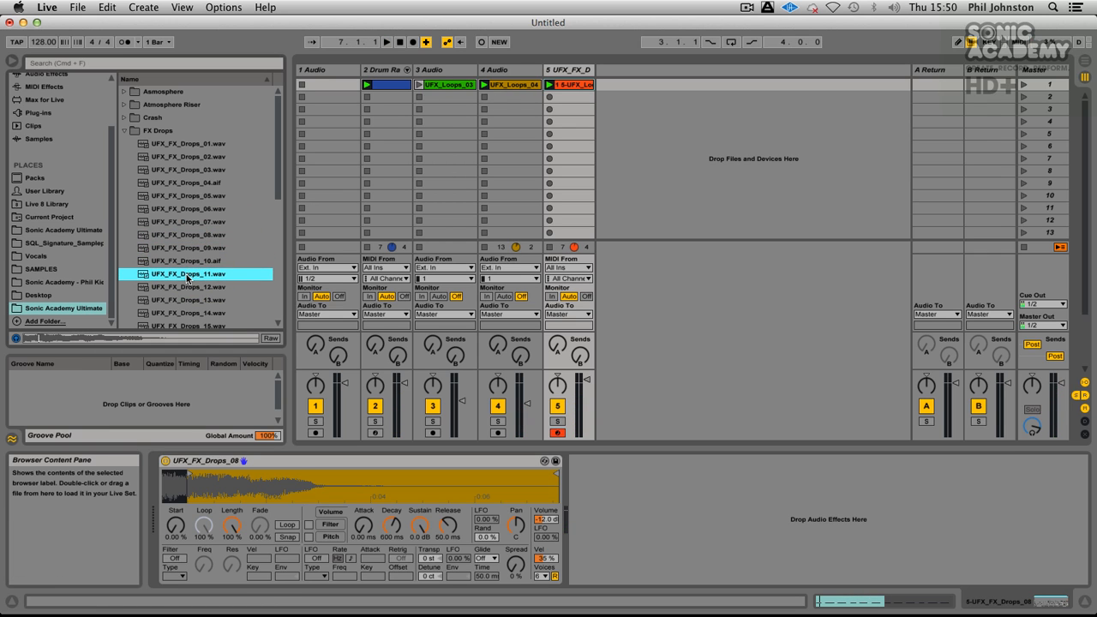
double_click(187, 274)
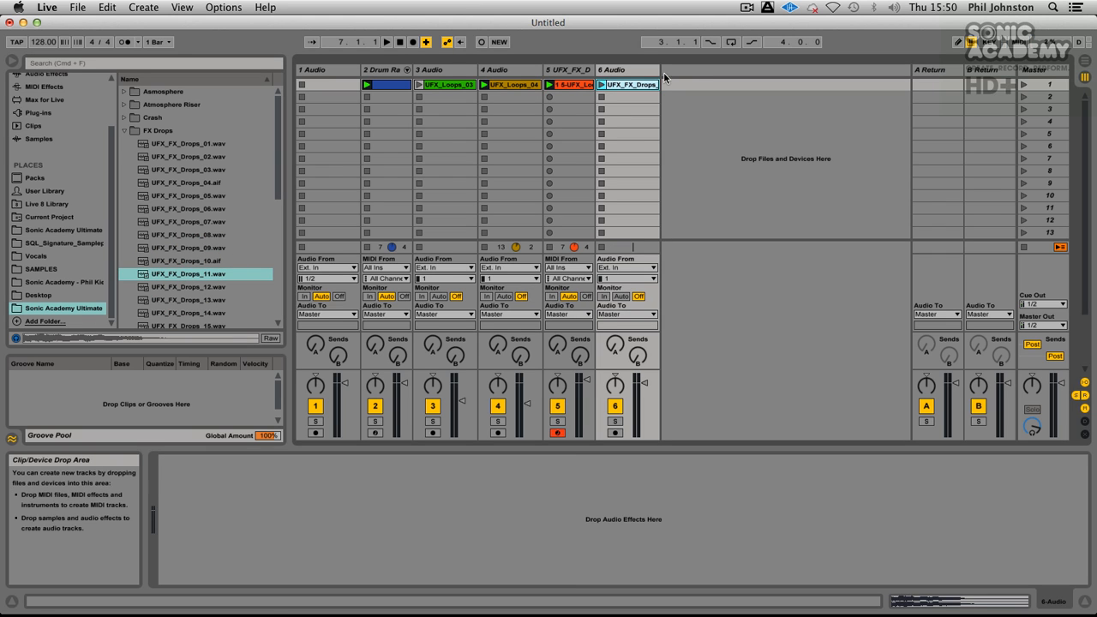
left_click(602, 85)
left_click(632, 86)
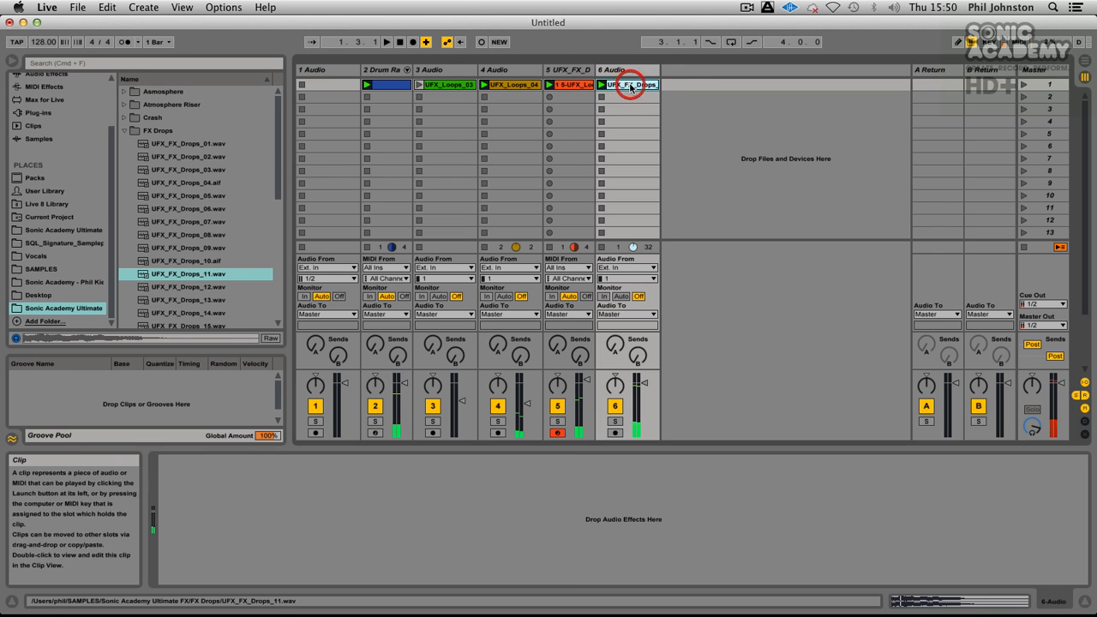
Step: Load UFX_FX_Drops_11.wav onto the Drum Rack's F1 pad and preview it with sustain at -inf dB and release at 55.5 ms
left_click(387, 69)
left_click_drag(605, 86, 240, 549)
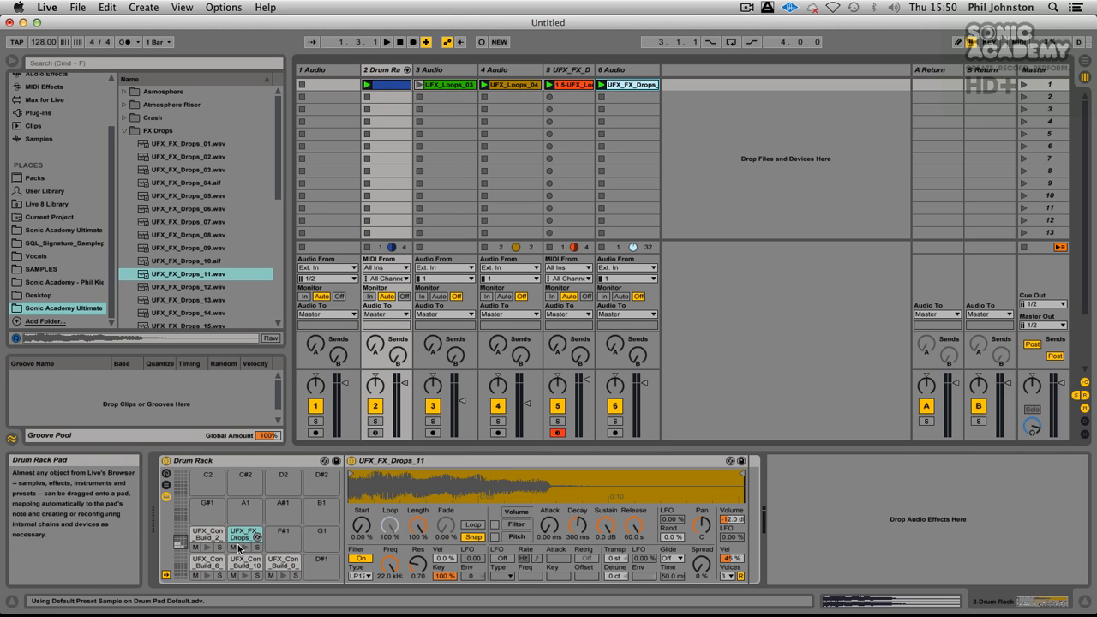
left_click(240, 546)
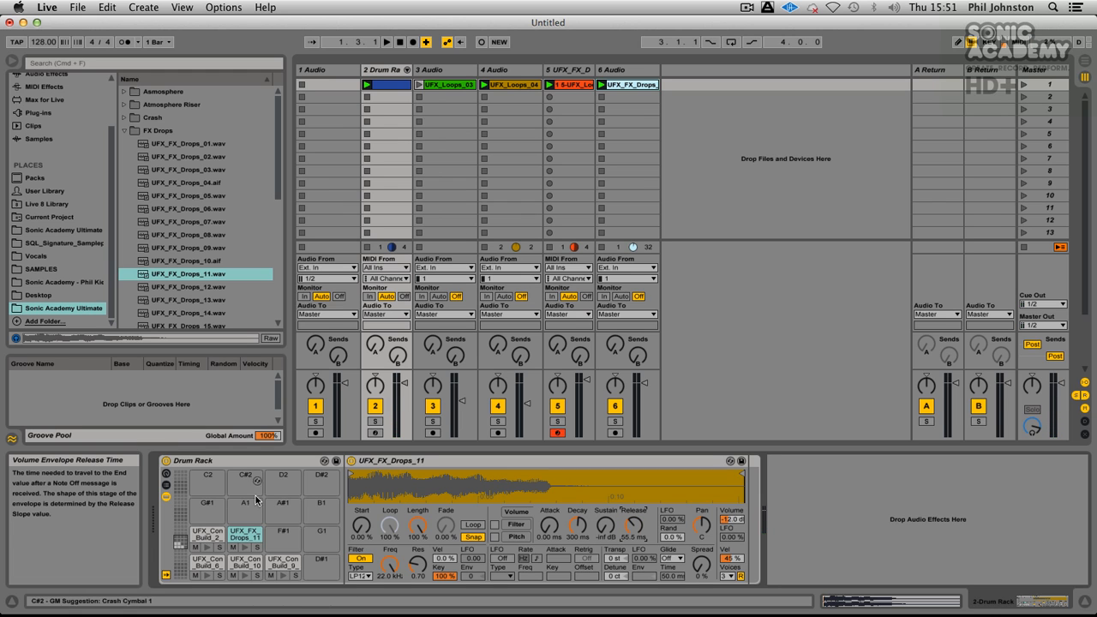
left_click(248, 548)
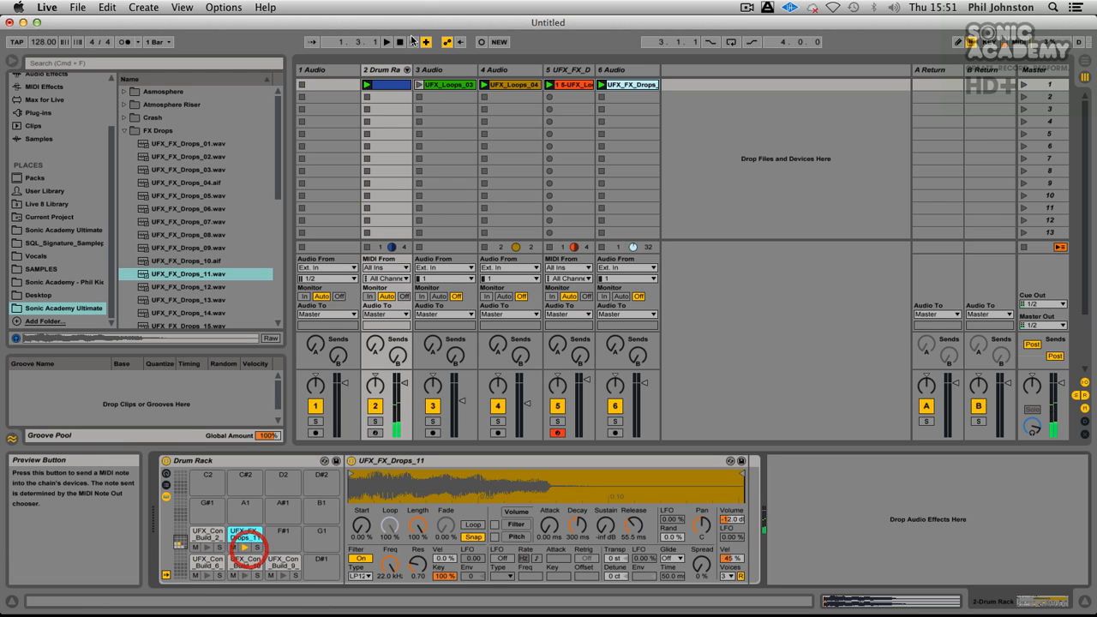
Step: With note preview enabled, draw 1/16 UFX_FX_Drops_11 notes in the drum clip at 1.1.1, 1.1.4, 1.2.3, 1.3.2, 1.3.4, 1.4.2 and 1.4.4
left_click(383, 85)
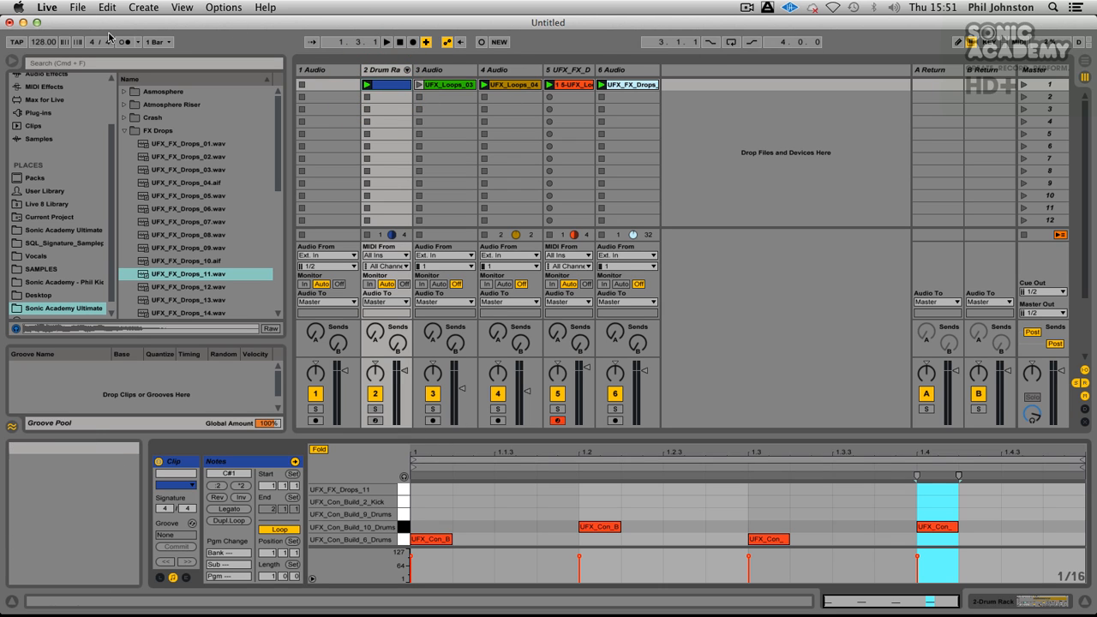
left_click(958, 41)
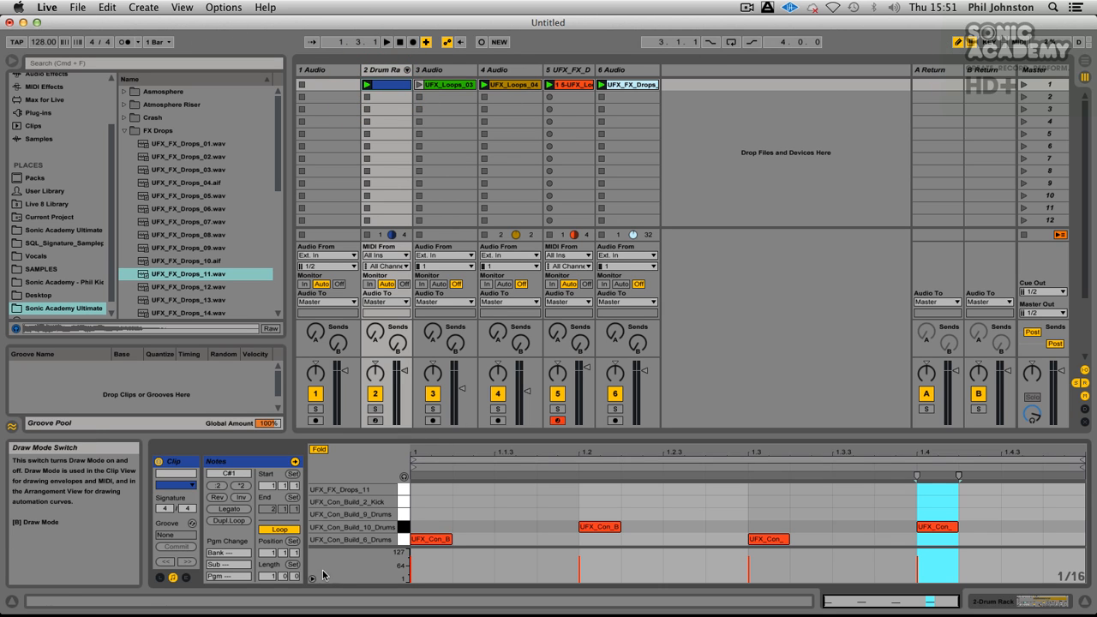
left_click(404, 477)
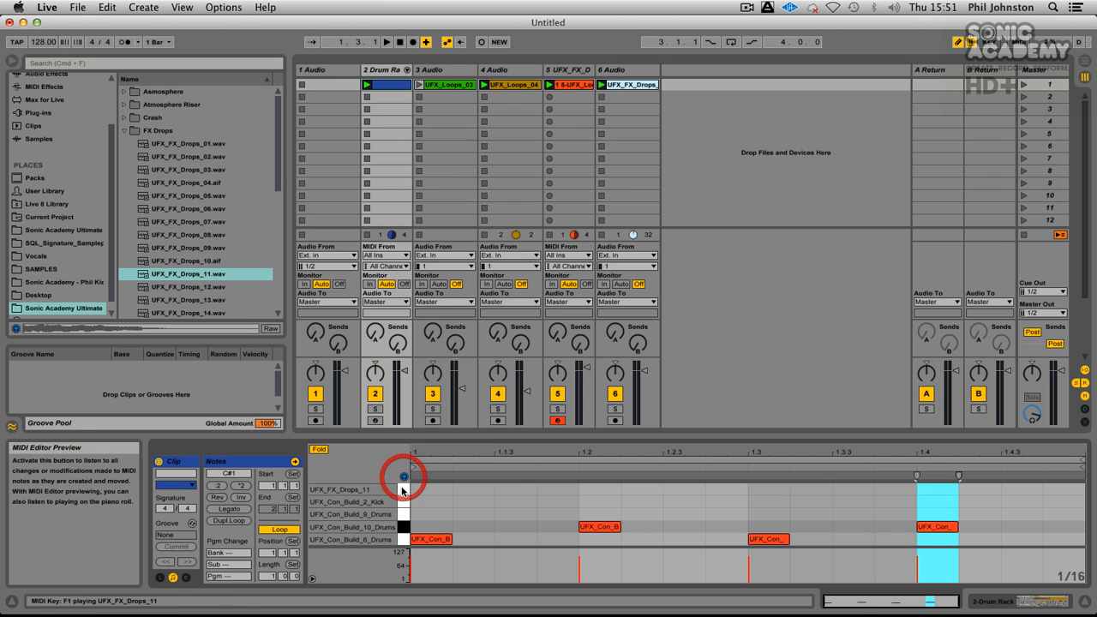
left_click(433, 488)
left_click(558, 489)
left_click(686, 489)
left_click(811, 489)
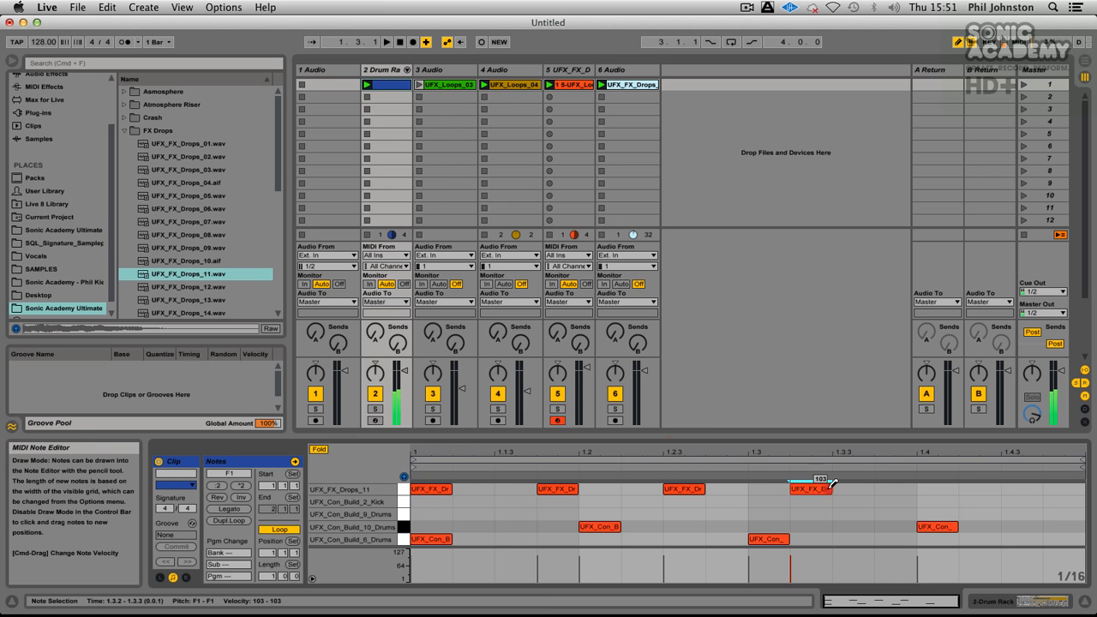
left_click(912, 489)
left_click(979, 489)
left_click(1063, 489)
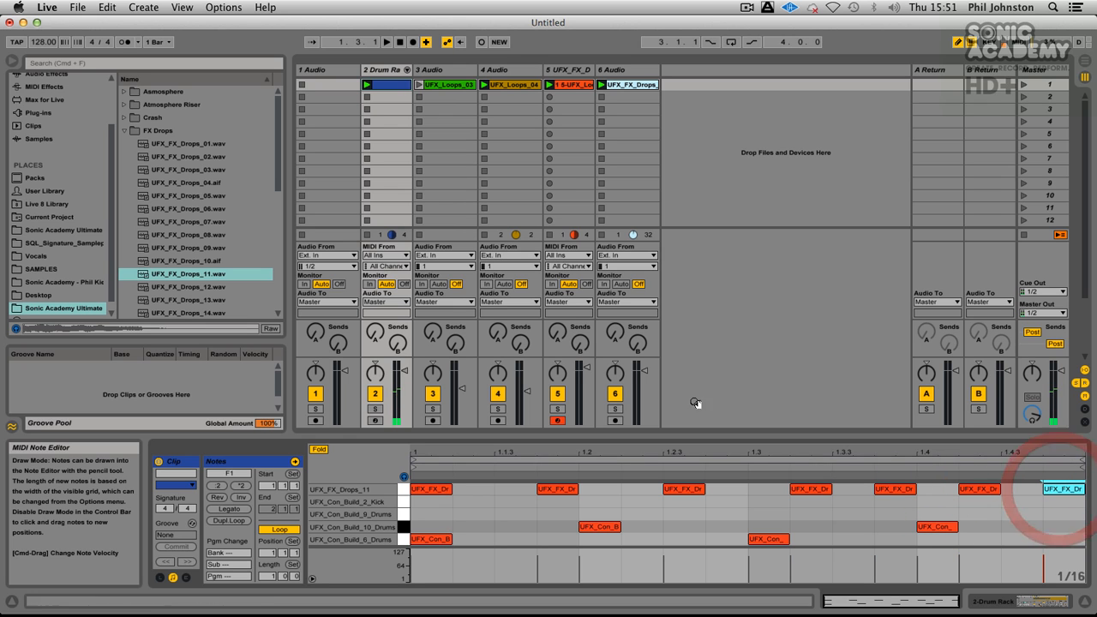
Step: With the Drum Rack track soloed during playback, set UFX_FX_Drops_11's decay to 832 ms and release to 1.00 ms, and raise the track volume slightly
left_click(367, 84)
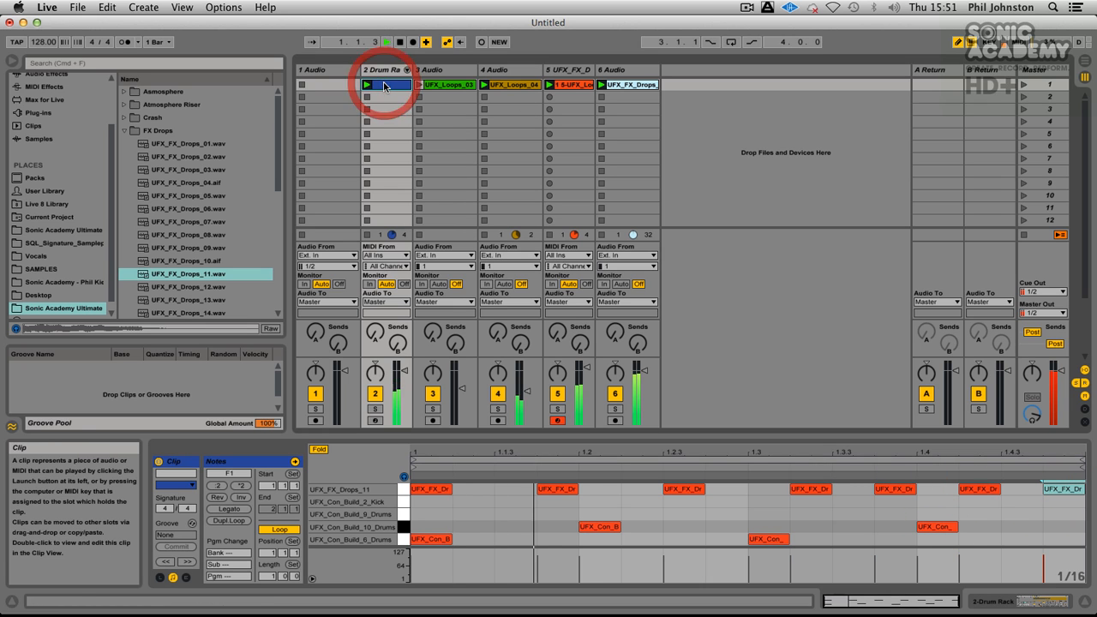
left_click(375, 409)
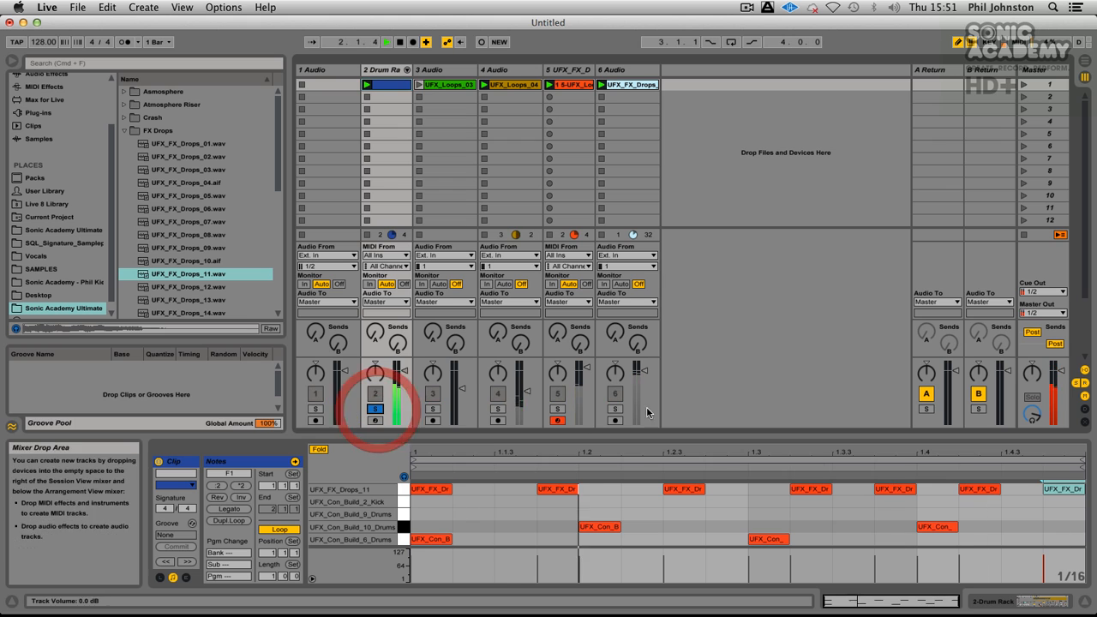
left_click(378, 74)
left_click_drag(634, 526, 634, 463)
left_click_drag(578, 526, 578, 519)
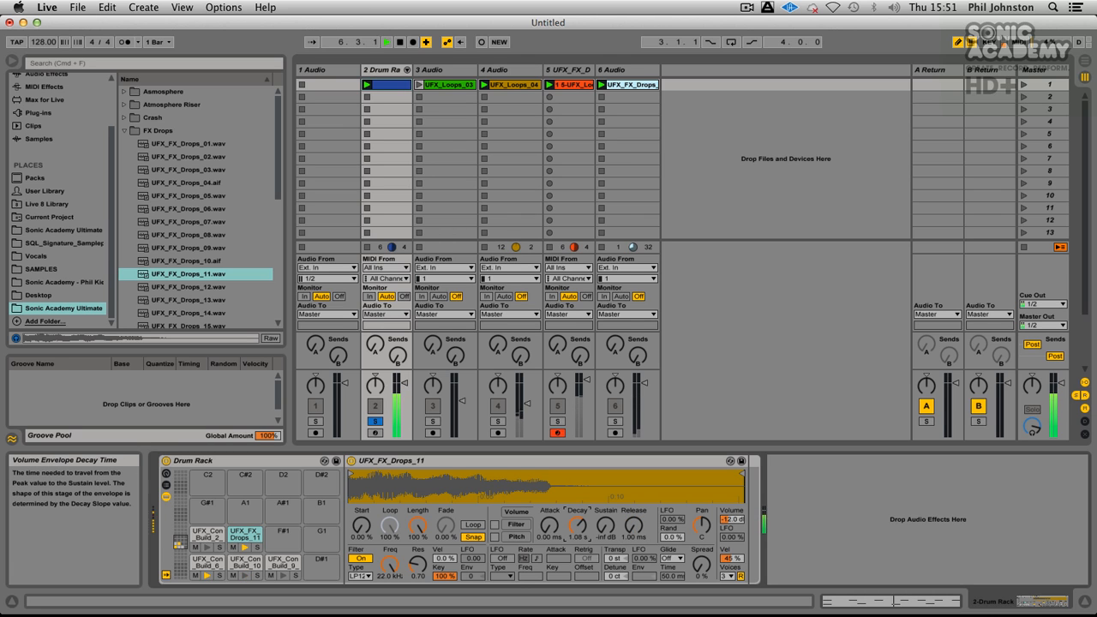
left_click_drag(405, 383, 405, 383)
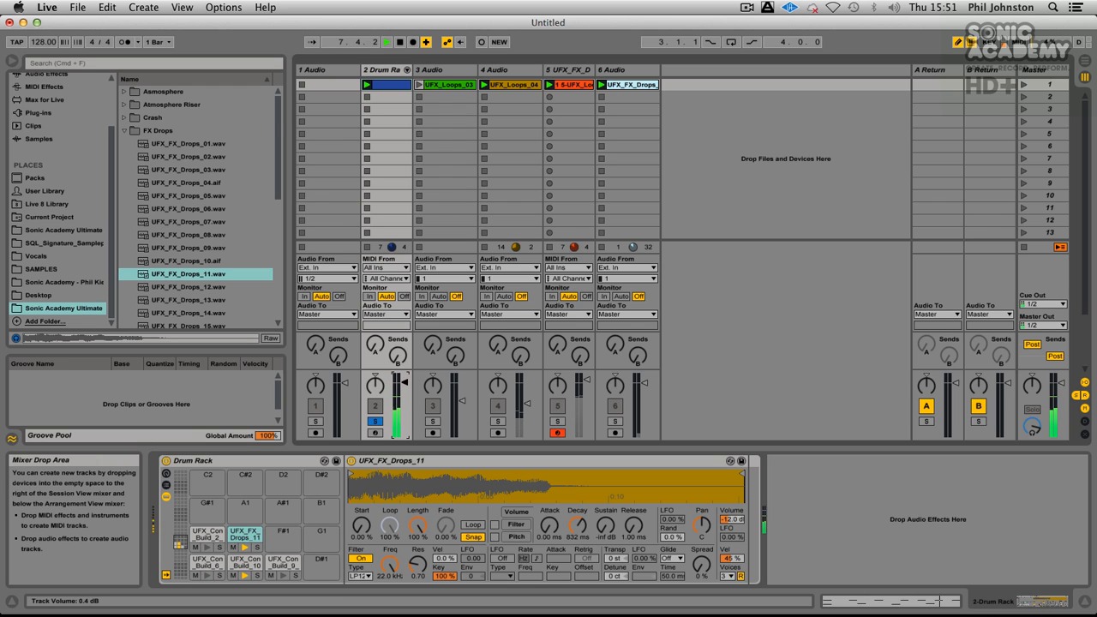
Step: Audition the FX Drops samples from UFX_FX_Drops_12 to UFX_FX_Drops_23 for another Drum Rack sound
left_click(232, 287)
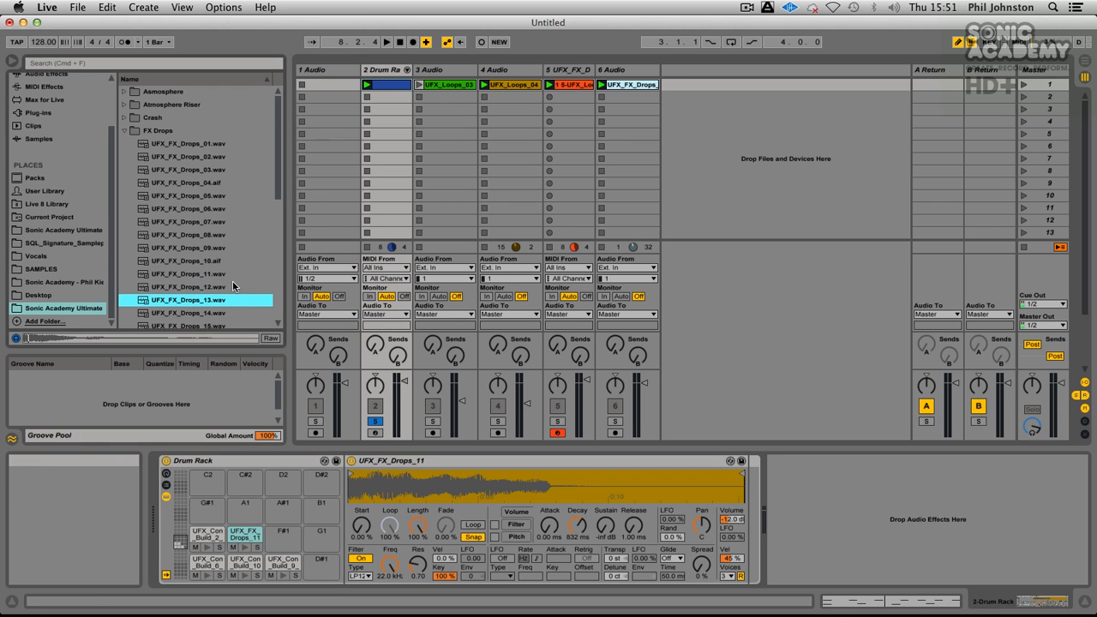
key("Down")
scroll(232, 280, "down", 3)
key("Up")
key("Up")
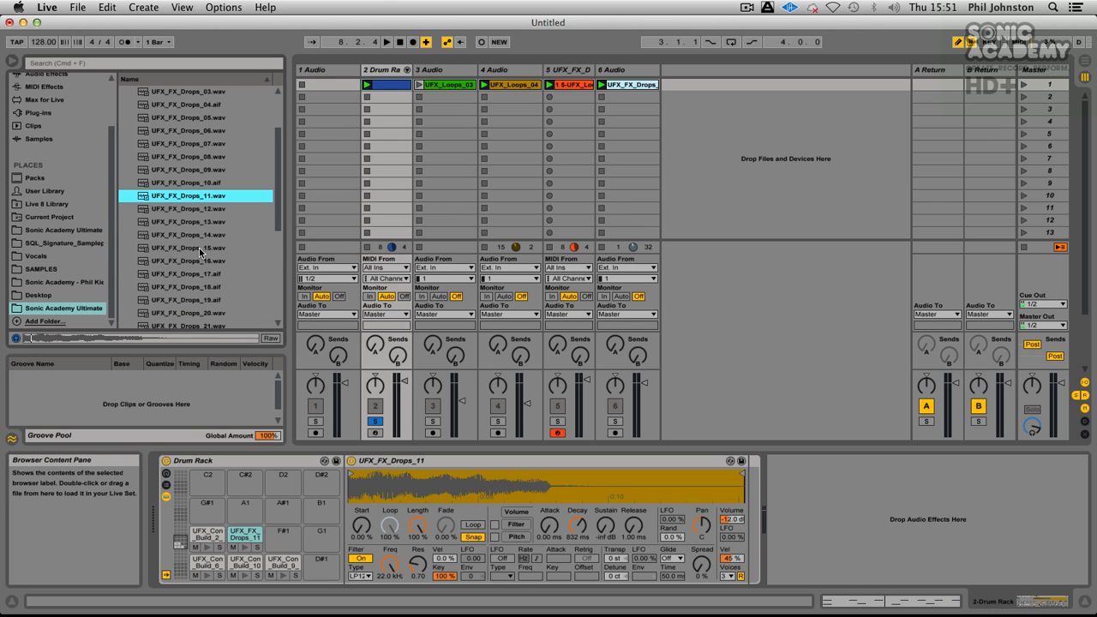
key("Down")
key("Up")
key("Down")
key("Down")
key("Down")
key("Down")
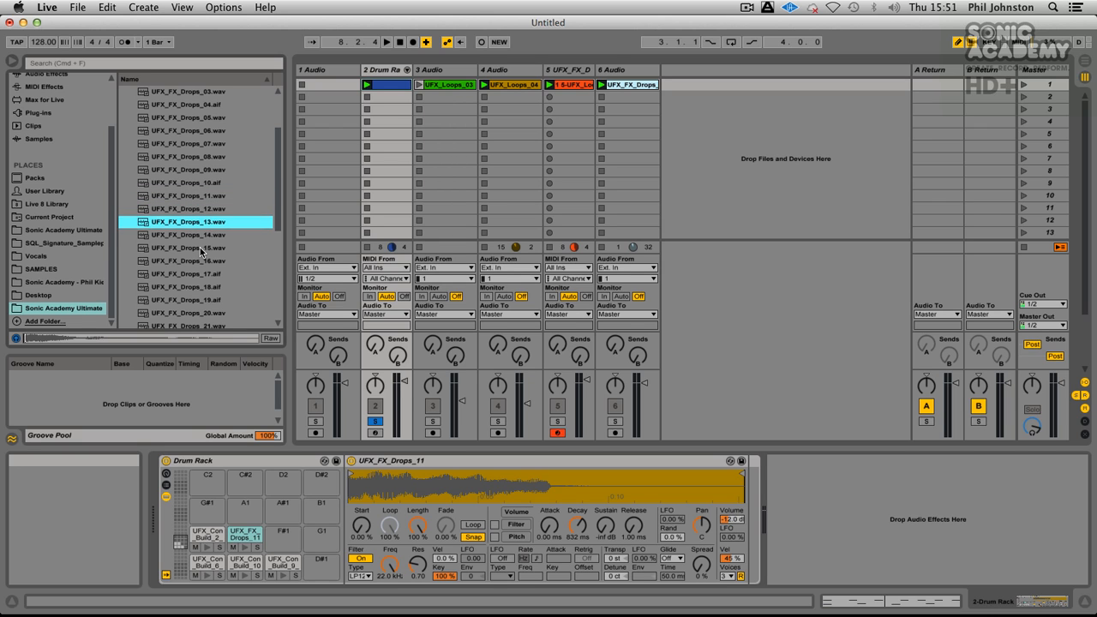
key("Up")
key("Down")
key("Down")
key("Up")
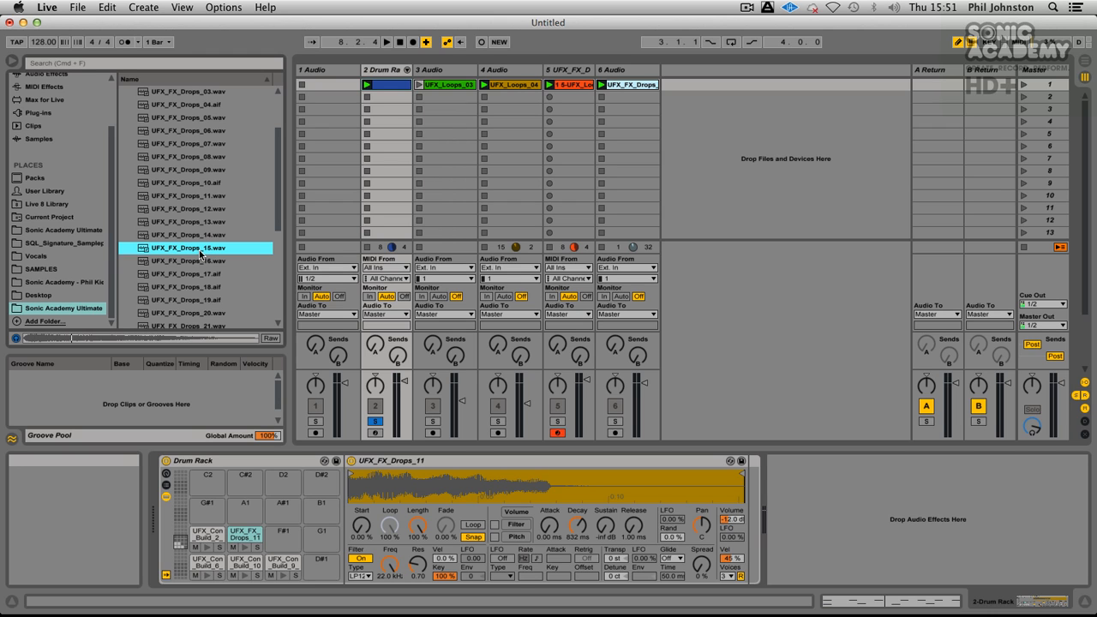
key("Down")
key("Down")
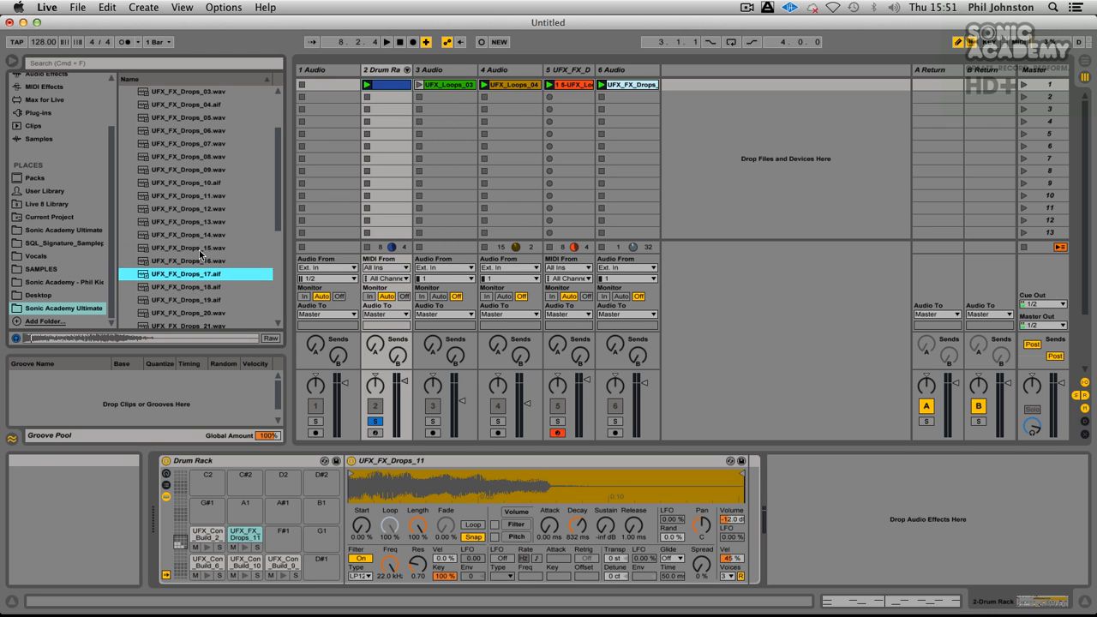
key("Down")
key("Down")
key("Down")
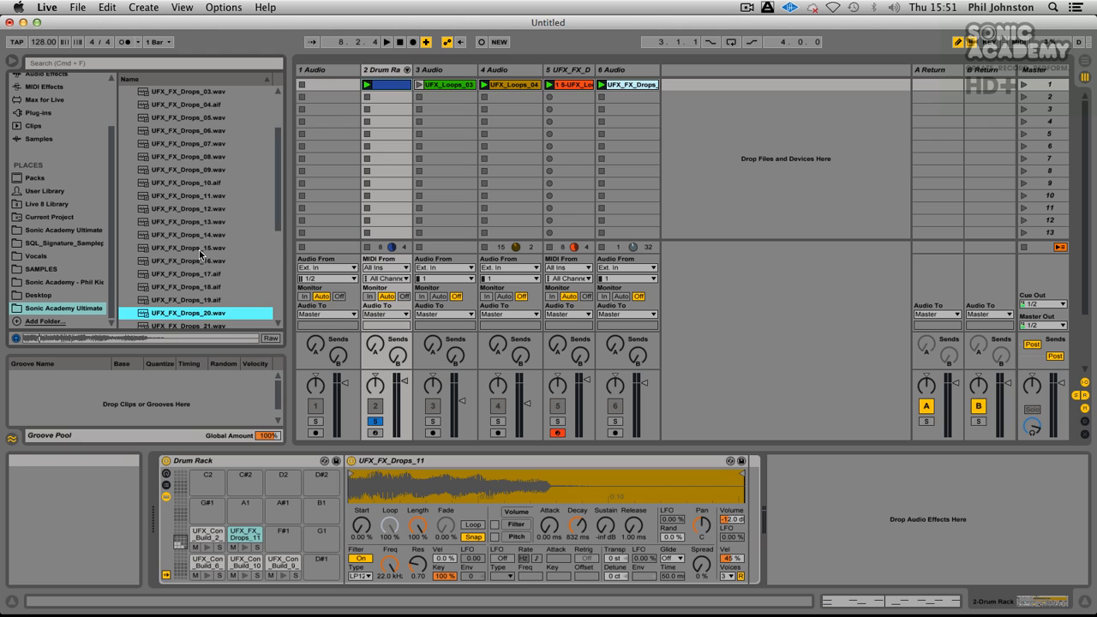
key("Down")
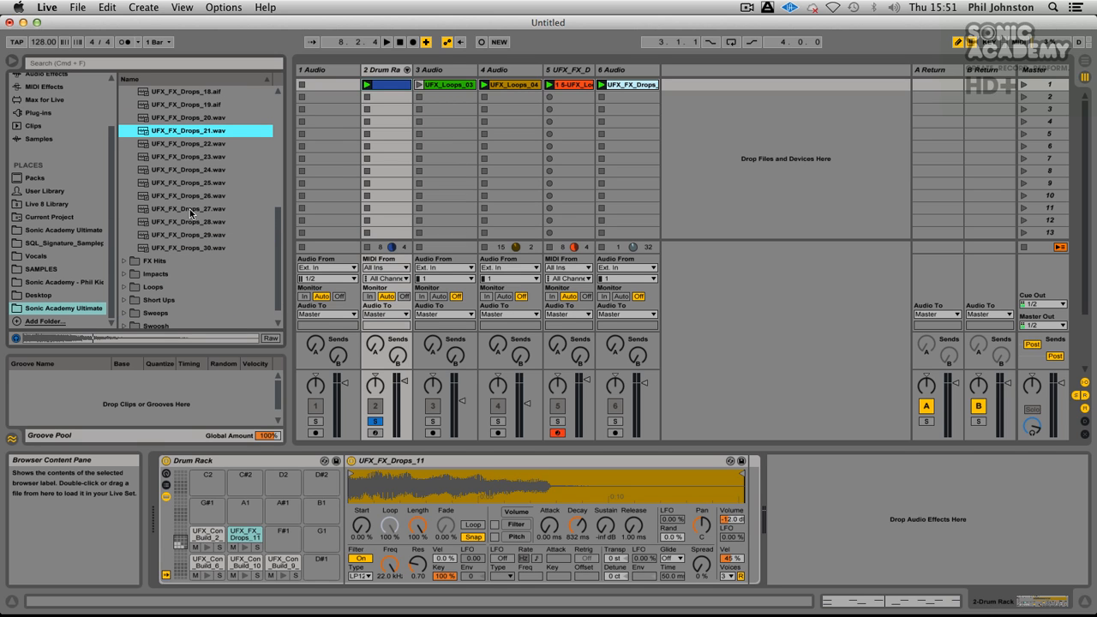
key("Down")
key("Down")
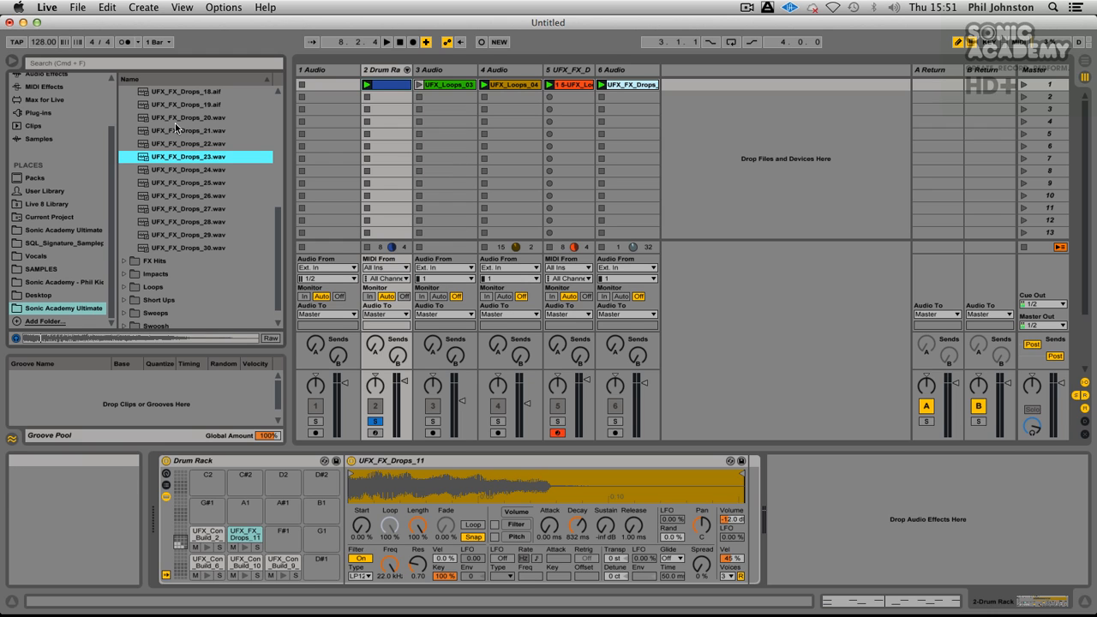
Step: Audition UFX_FX_Drops_24 to 26, load UFX_FX_Drops_26.wav onto the Drum Rack's F#1 pad and reopen the drum clip's notes
left_click(184, 169)
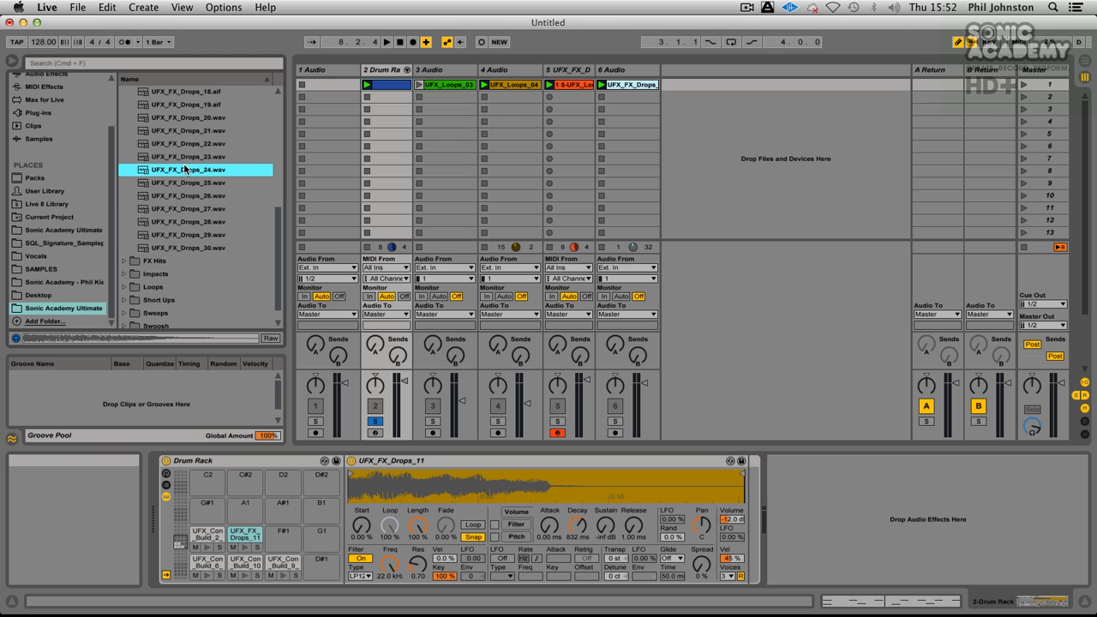
key("Down")
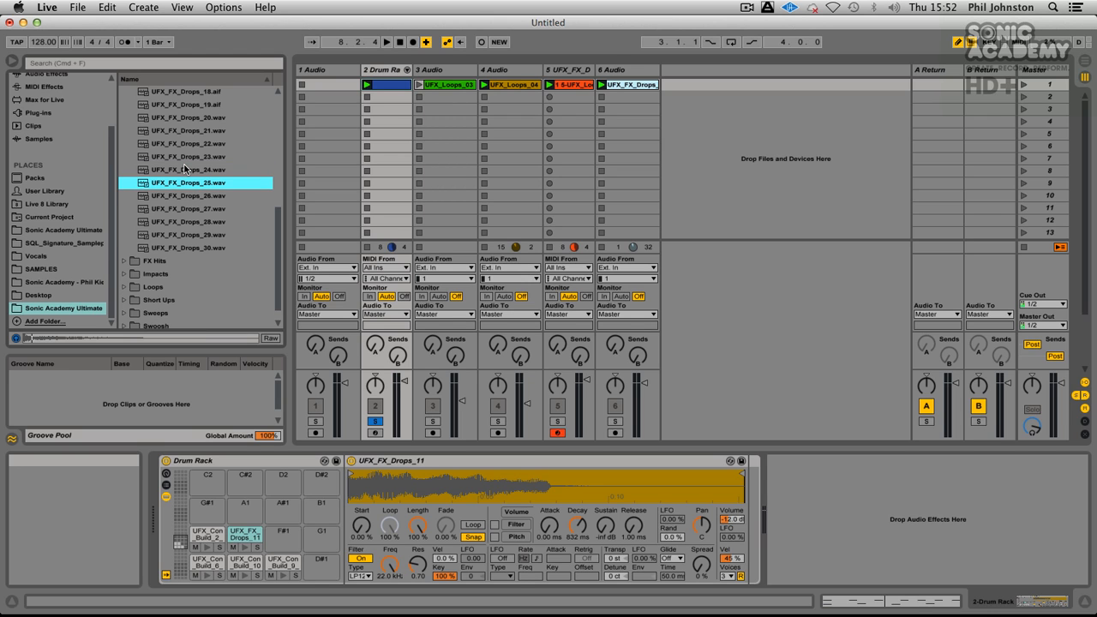
key("Down")
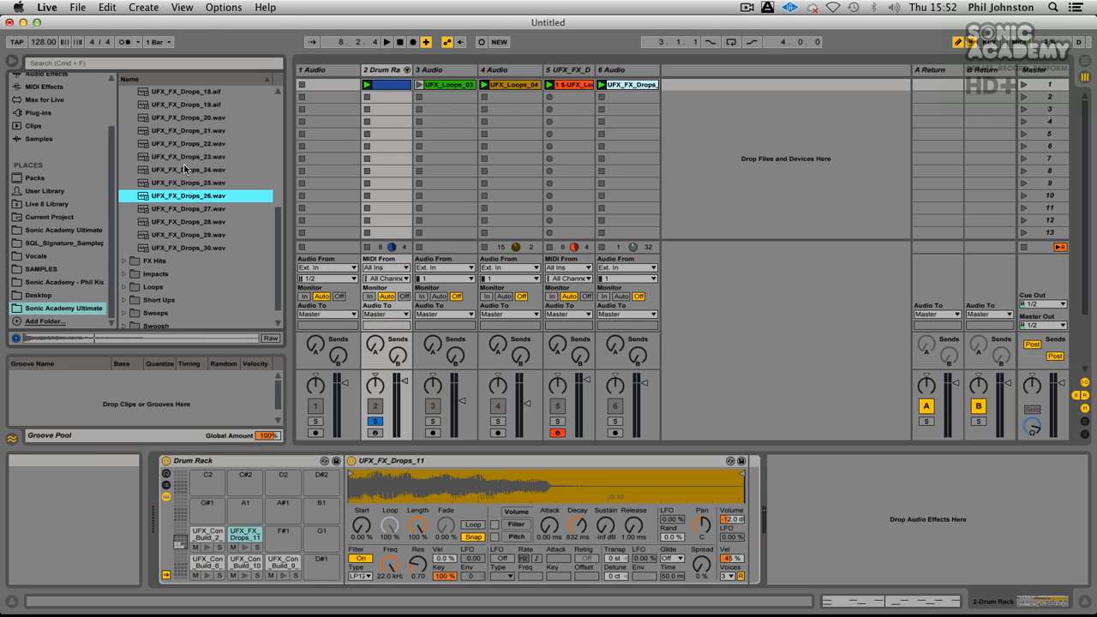
key("Up")
key("Up")
key("Down")
key("Down")
left_click_drag(194, 196, 285, 531)
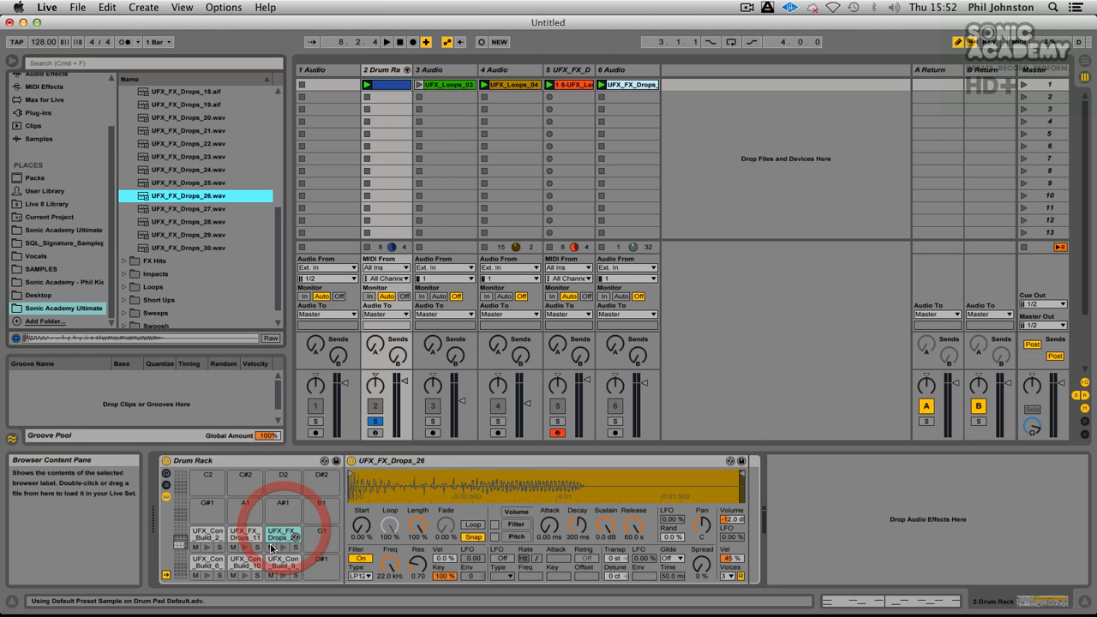
left_click(388, 85)
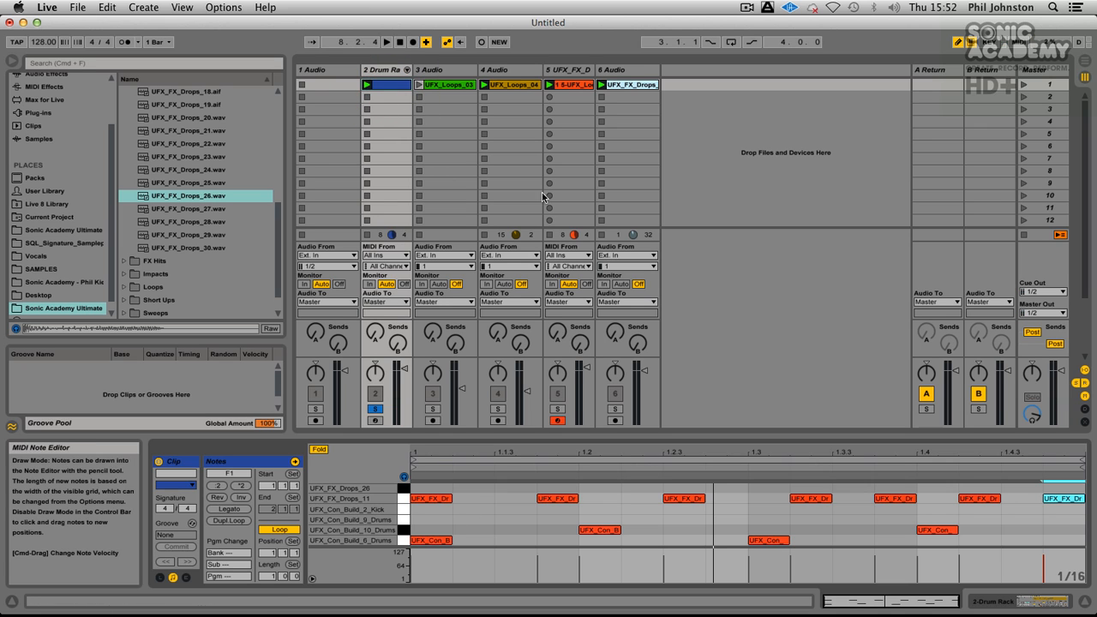
Step: Turn off Draw Mode and copy the UFX_Con_Build_6_Drums notes at 1.1.1 and 1.3.1 up to the UFX_FX_Drops_26 lane
left_click(958, 42)
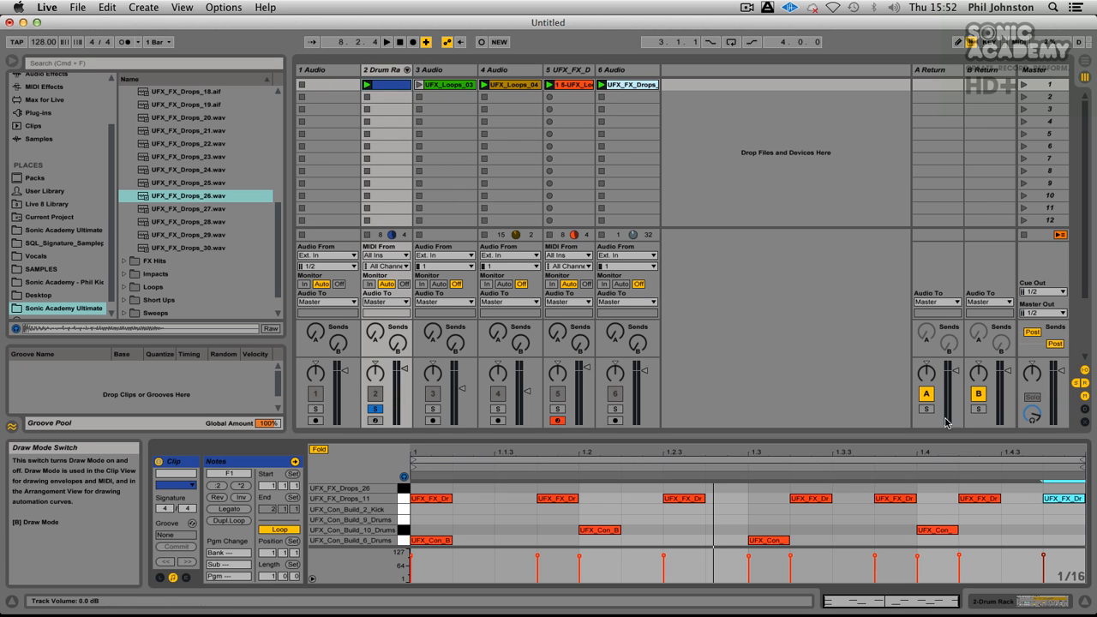
left_click_drag(825, 540, 421, 489)
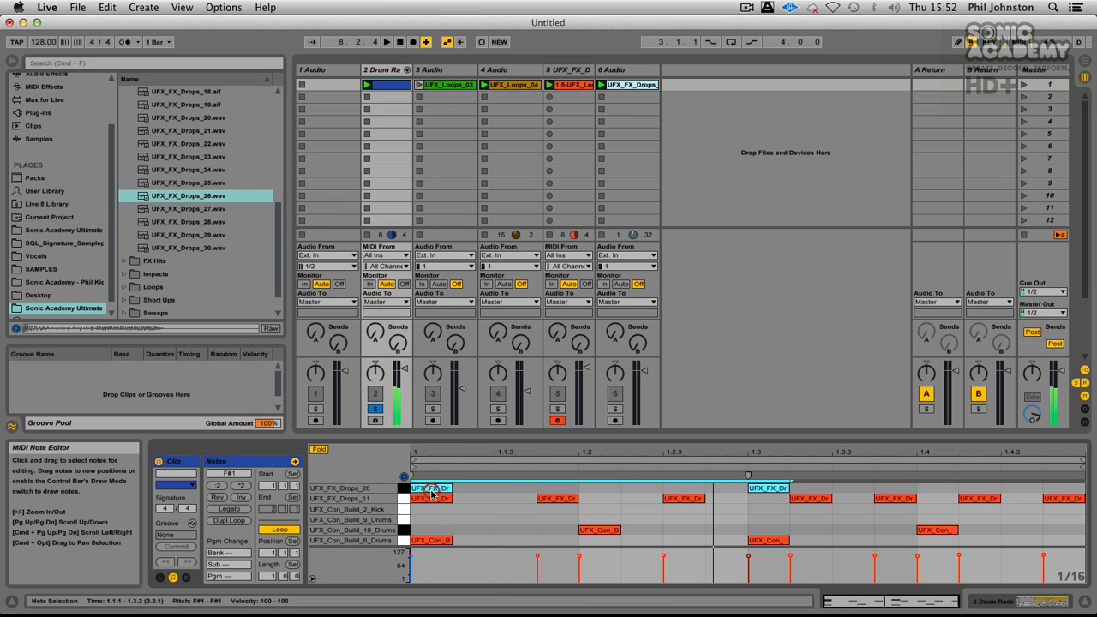
Step: During playback, set UFX_FX_Drops_26's decay to 908 ms and release to 35.9 ms in the Drum Rack, and reopen the drum clip's notes
left_click(381, 69)
left_click(282, 535)
left_click_drag(634, 526, 634, 579)
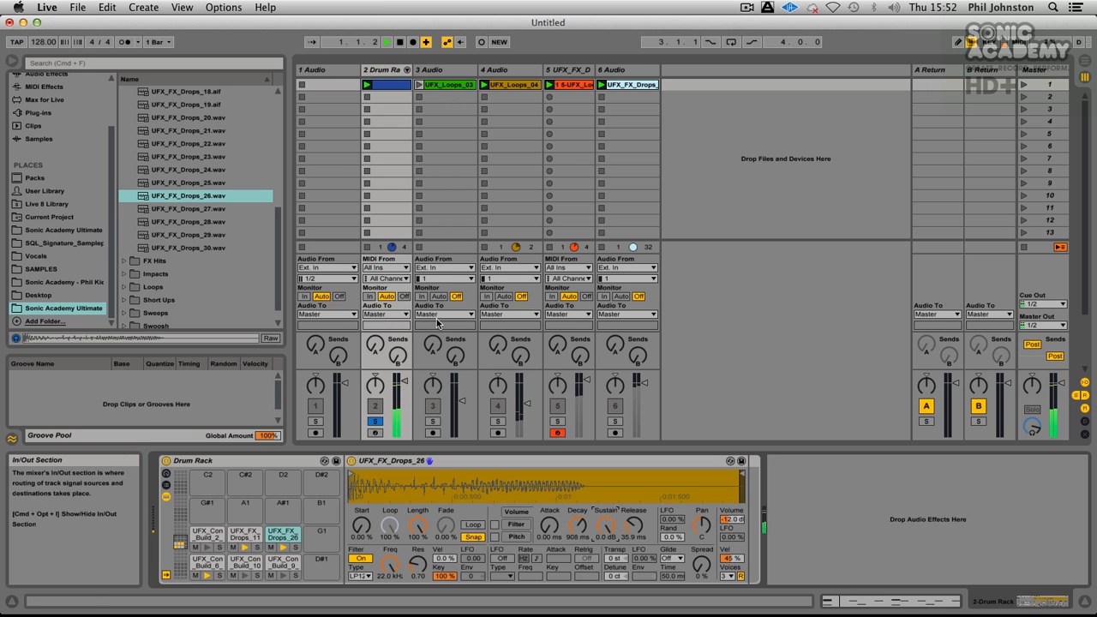
left_click(389, 87)
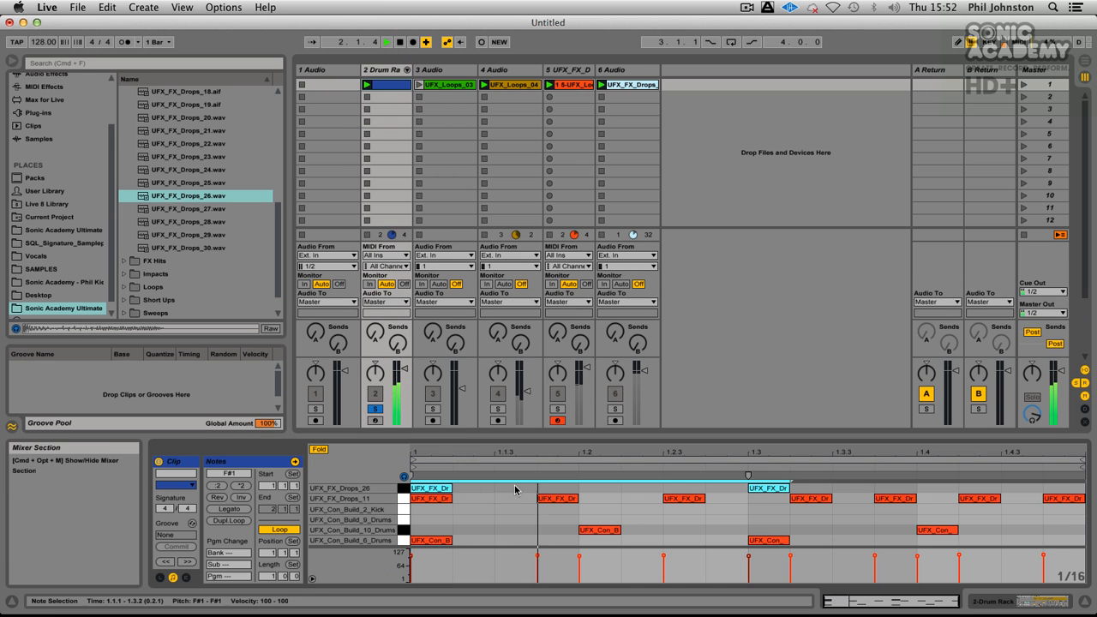
left_click_drag(433, 491, 544, 494)
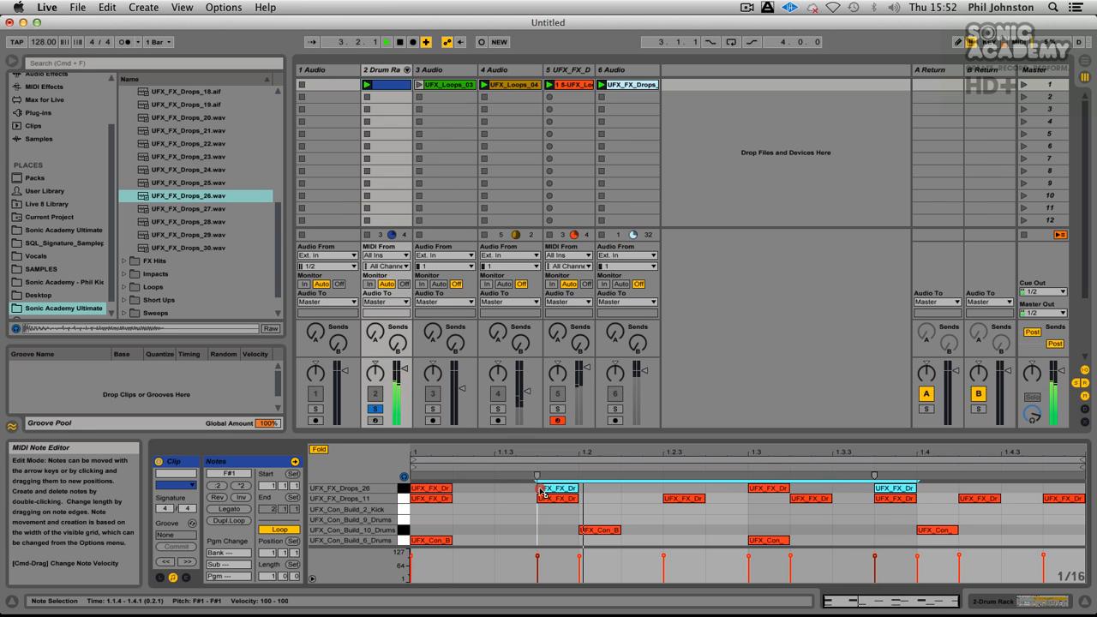
left_click(815, 545)
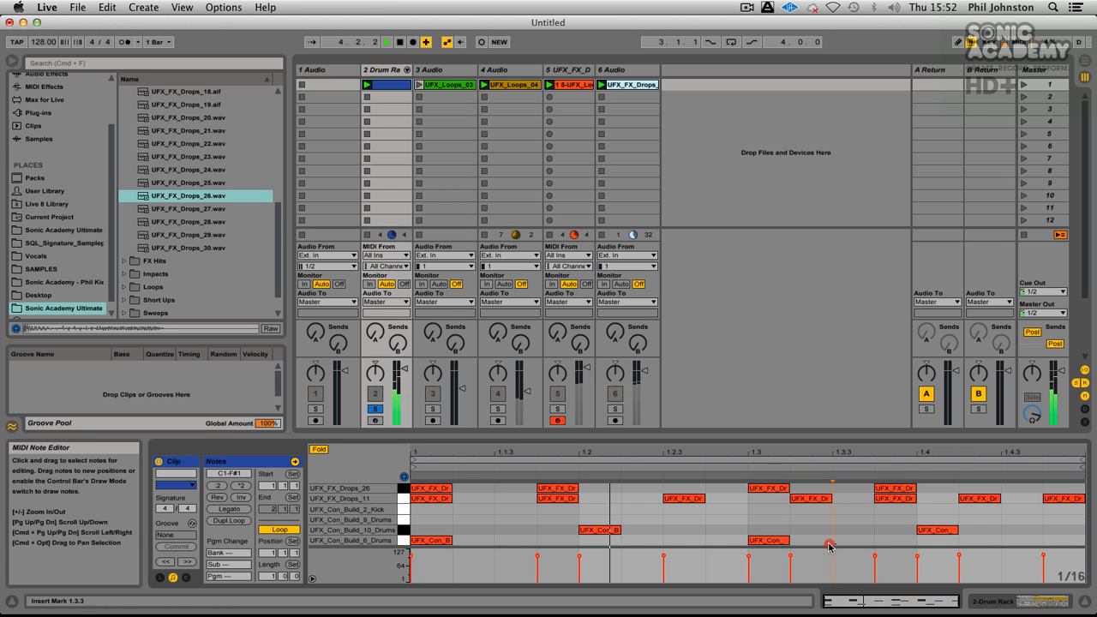
key("super+z")
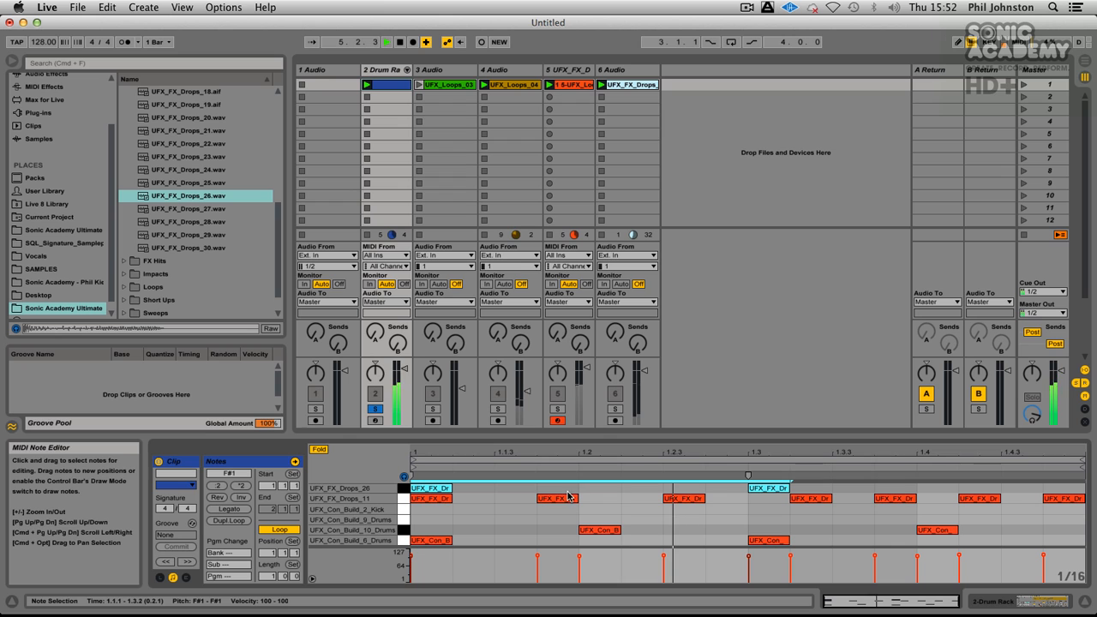
Step: Duplicate the paired UFX_FX_Drops_26 notes and the UFX_Con_Build_6_Drums notes at 1.1.1 and 1.3.1 to beats 1.2.1 and 1.4.1
left_click_drag(441, 494, 611, 492)
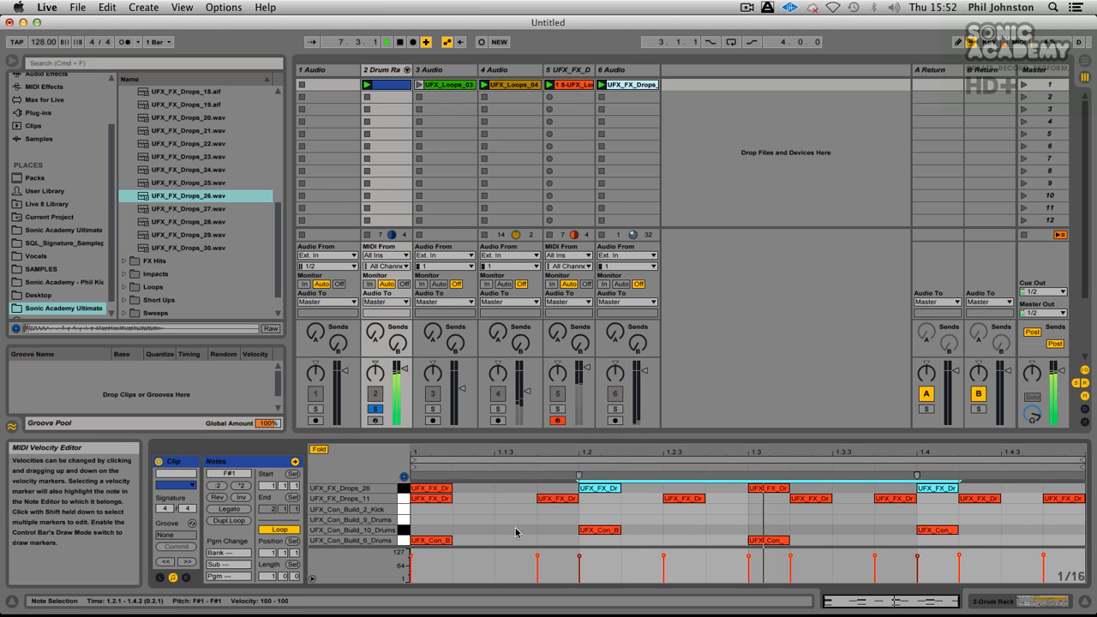
left_click_drag(832, 543, 296, 527)
left_click(362, 542)
left_click_drag(414, 542, 581, 545)
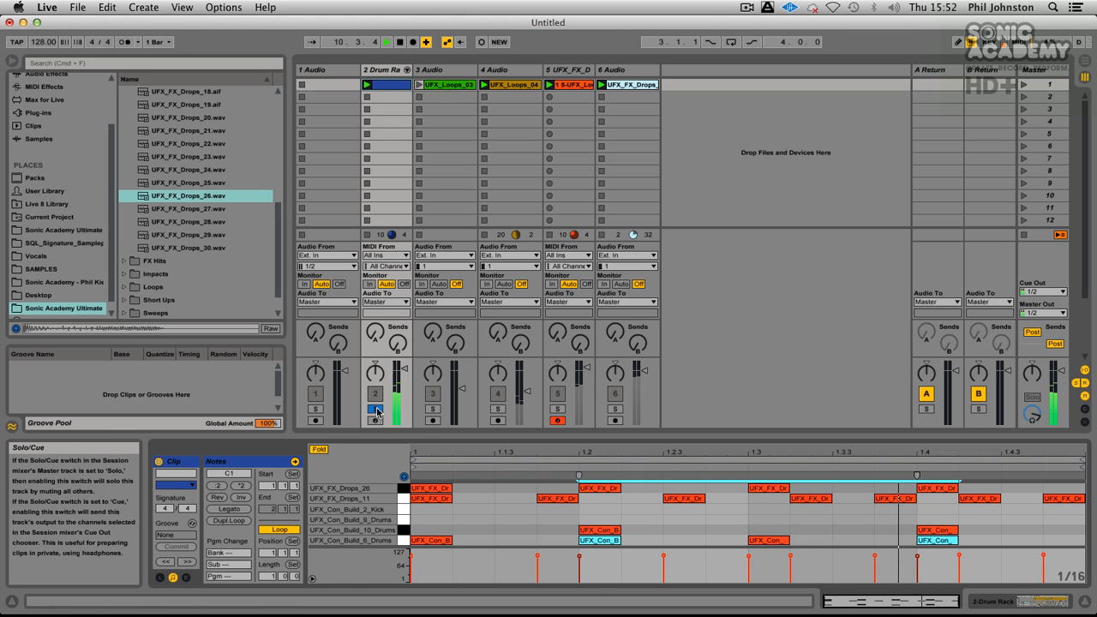
Step: Stop playback and audition the remaining FX Drops samples from UFX_FX_Drops_27 to UFX_FX_Drops_30
left_click(233, 208)
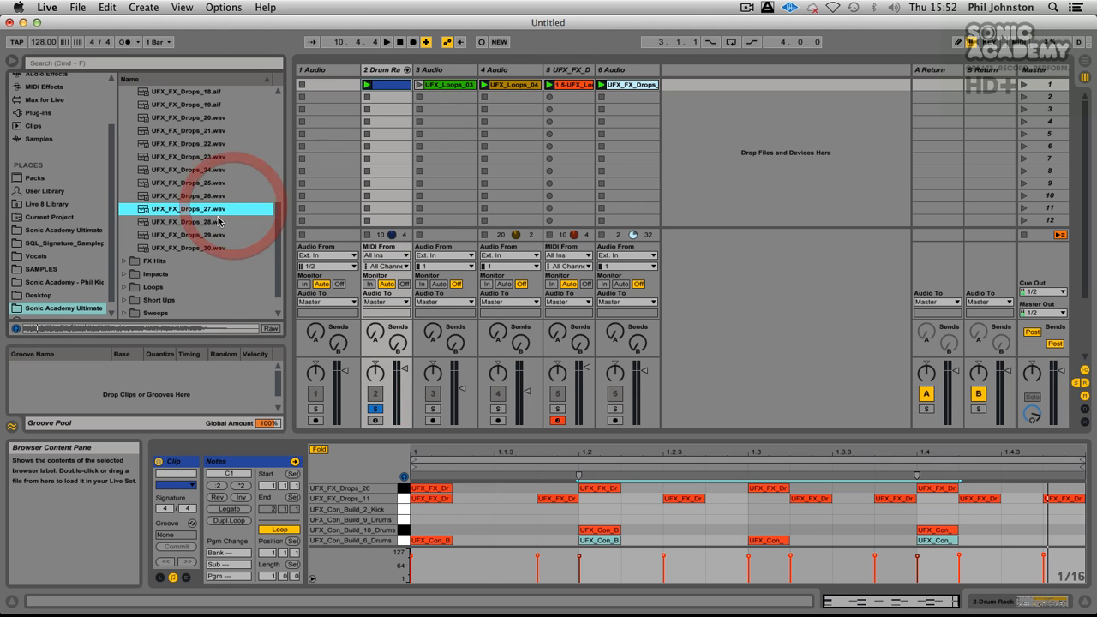
left_click(221, 222)
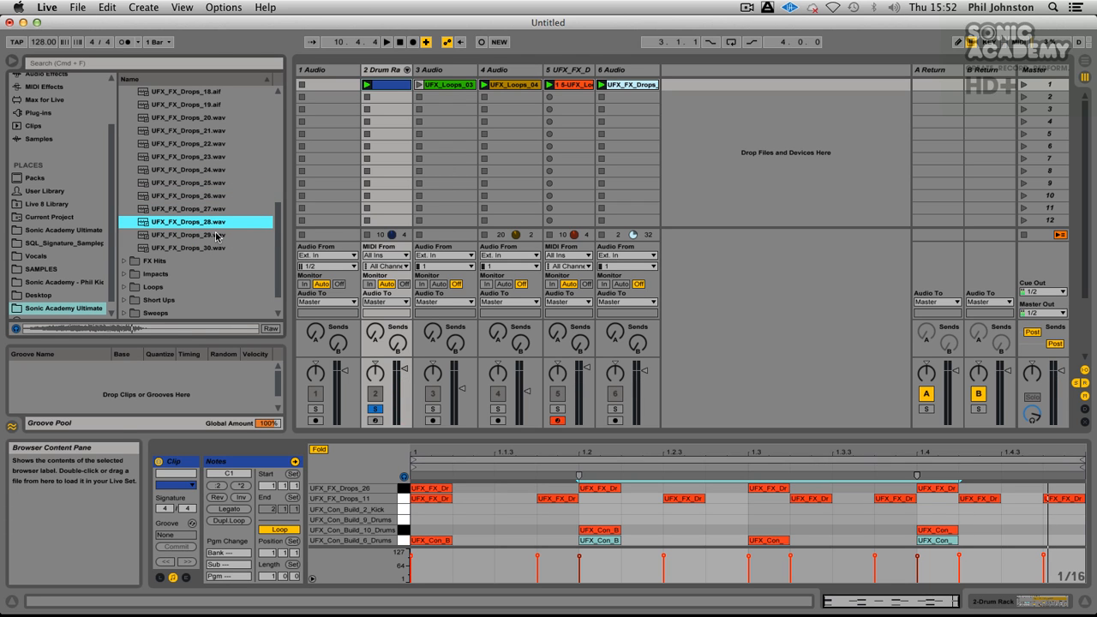
left_click(216, 235)
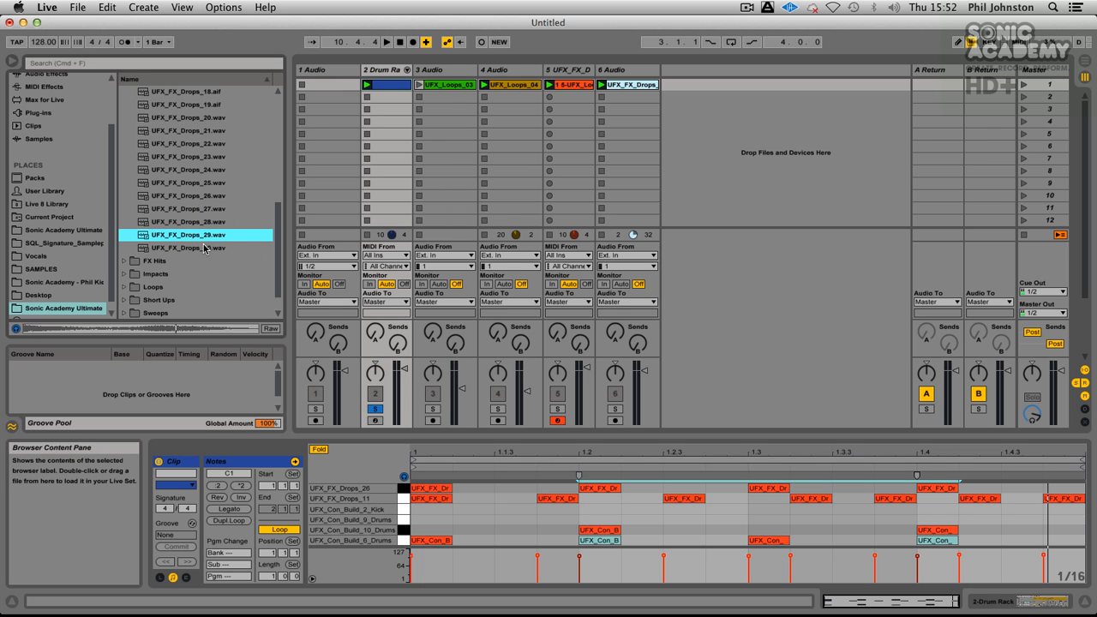
left_click(204, 248)
scroll(204, 246, "up", 3)
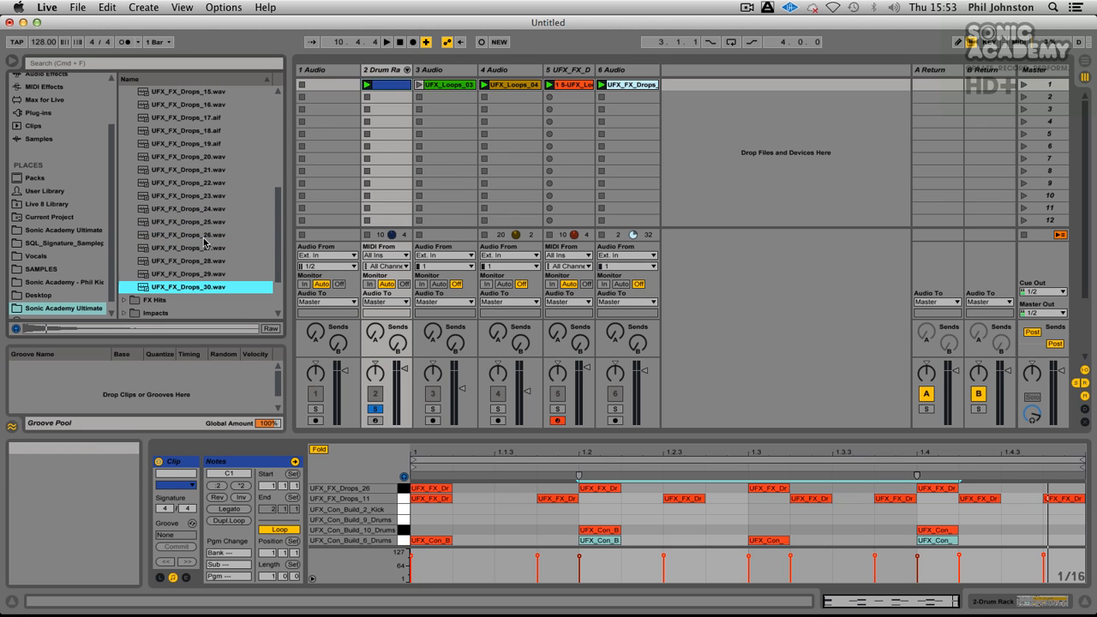
scroll(204, 242, "down", 5)
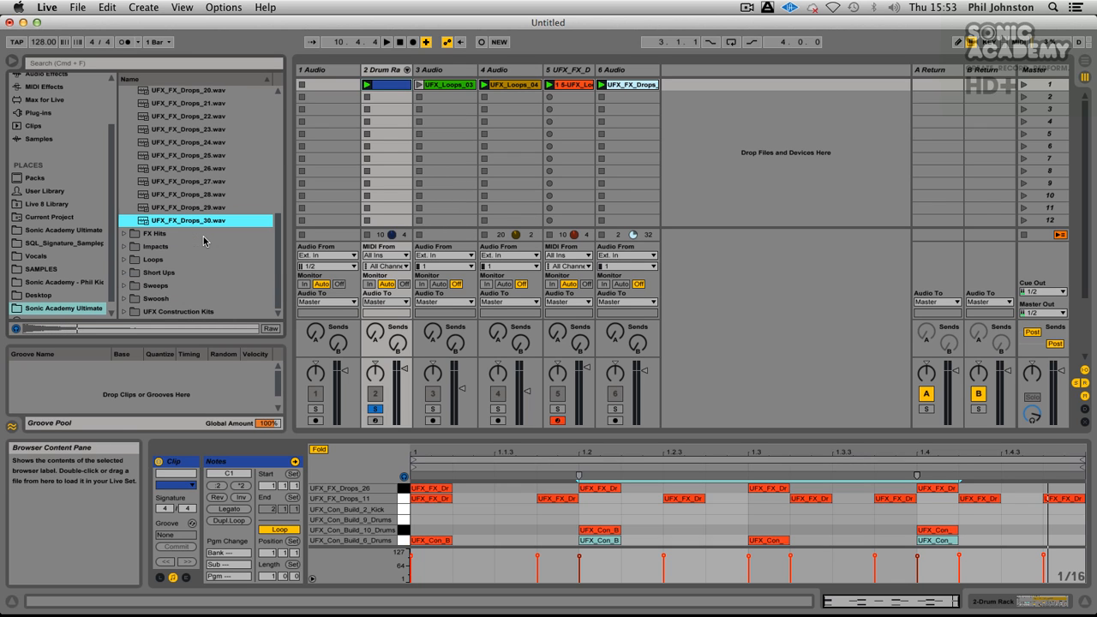
Step: Open the FX Hits folder and audition its samples from UFX_FX_Hits_01 to UFX_FX_Hits_23
left_click(124, 234)
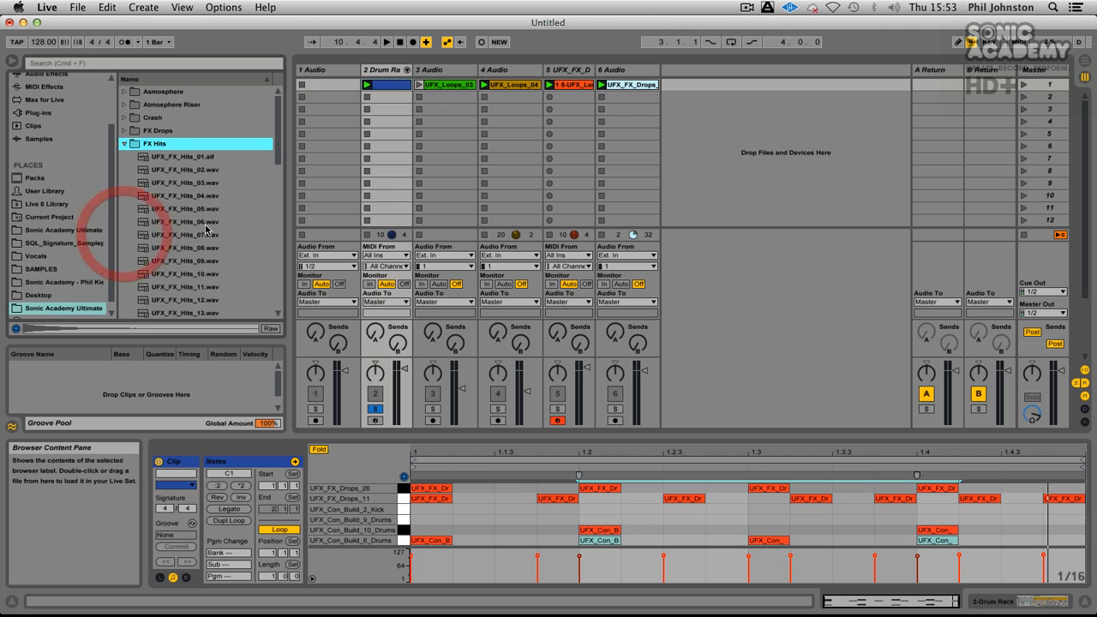
scroll(194, 126, "down", 3)
left_click(194, 118)
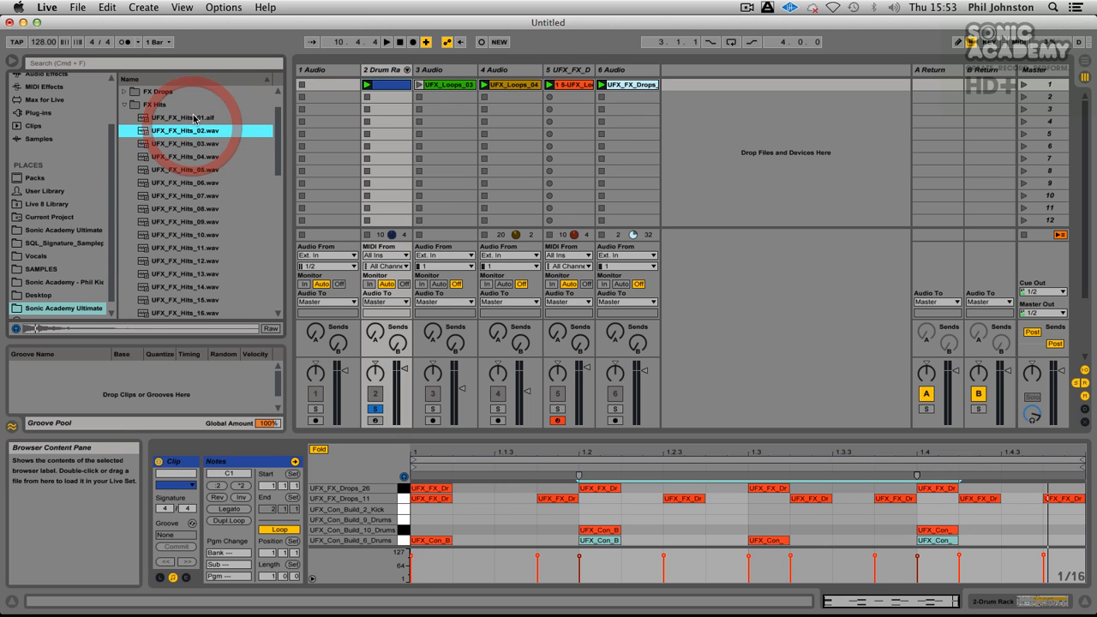
key("Down")
key("Down")
key("Up")
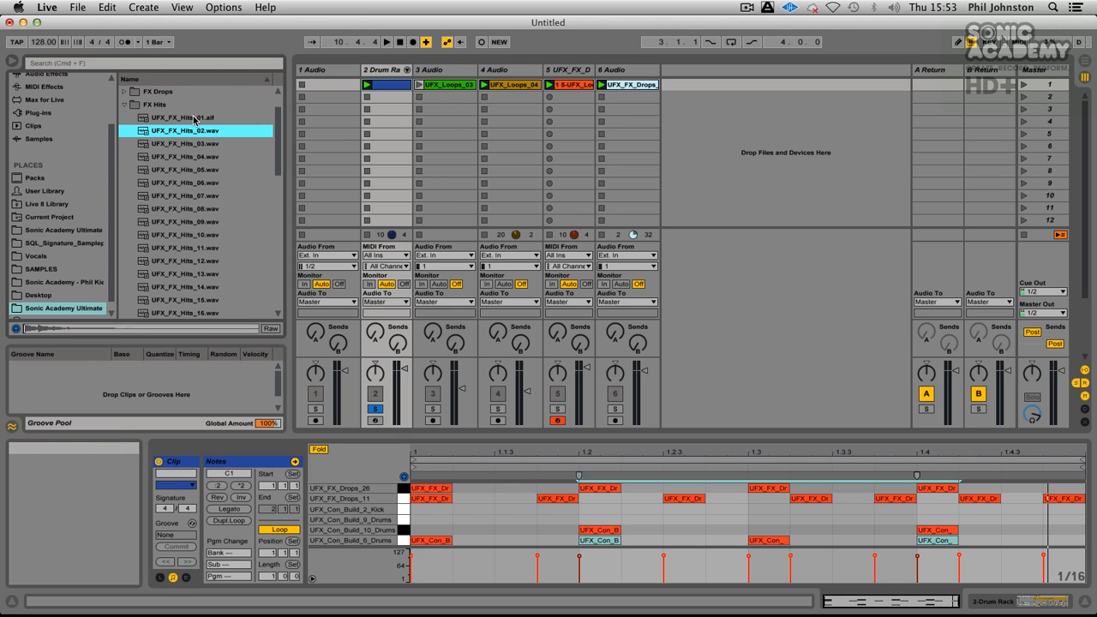
key("Down")
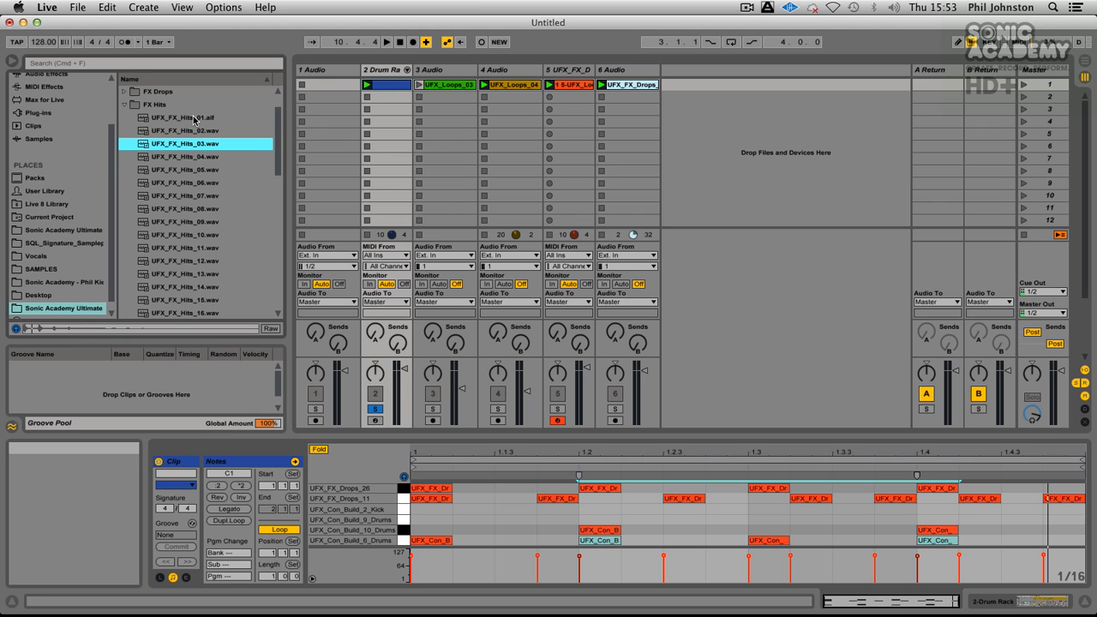
key("Down")
key("Down")
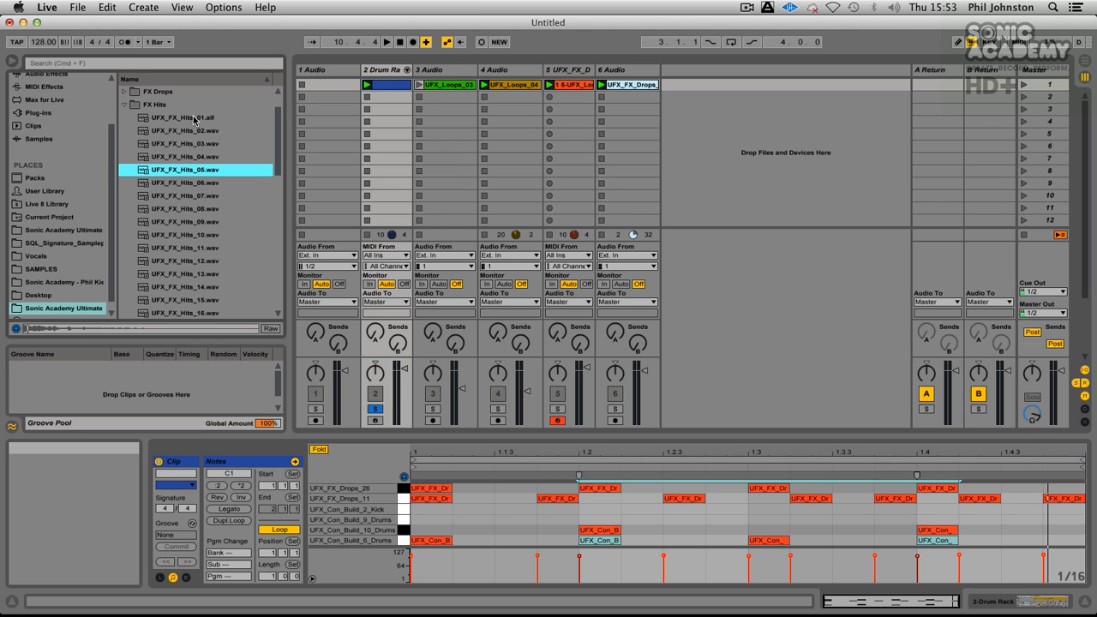
key("Down")
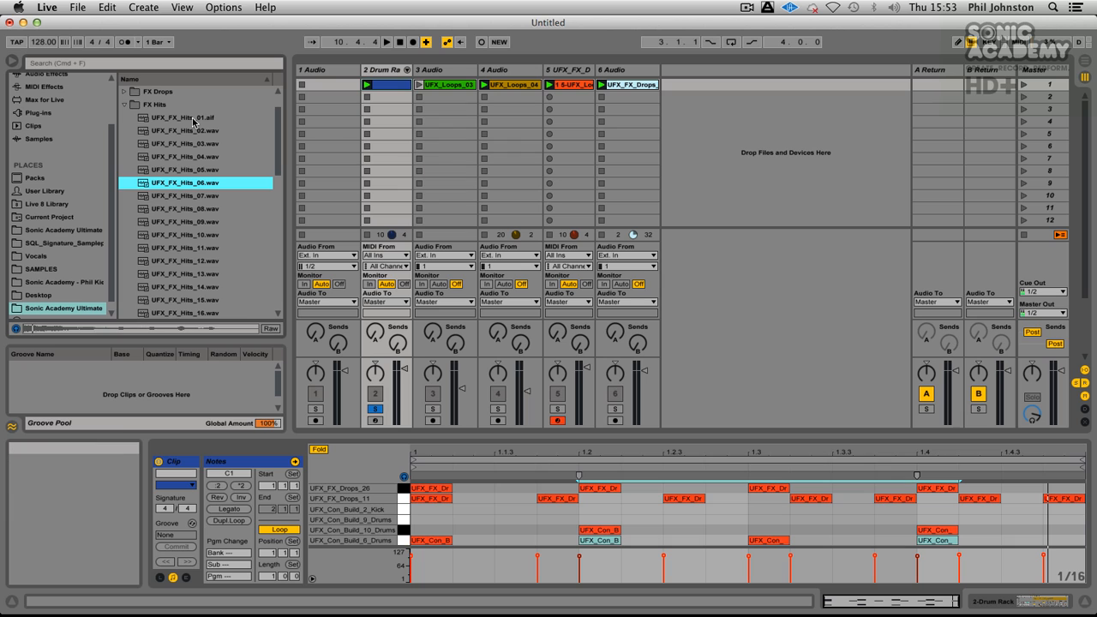
key("Down")
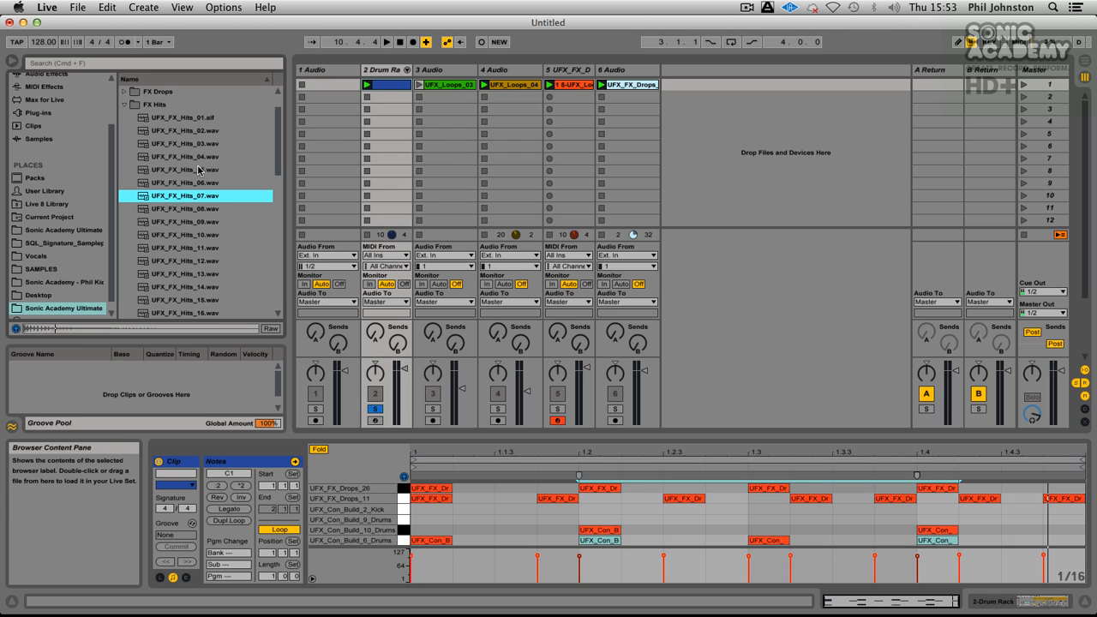
key("Down")
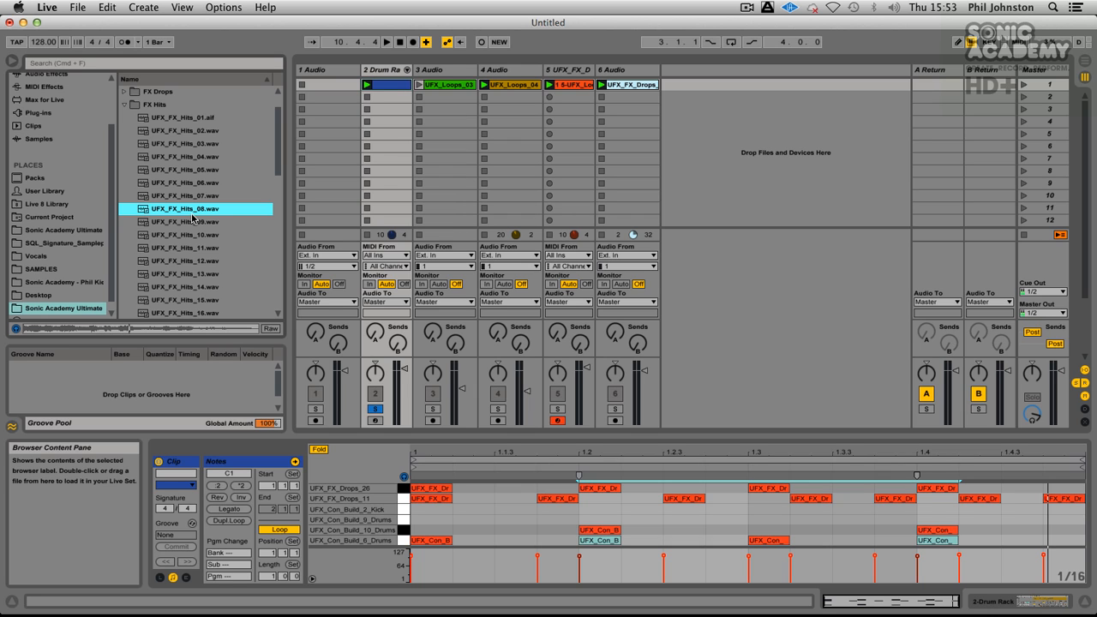
key("Down")
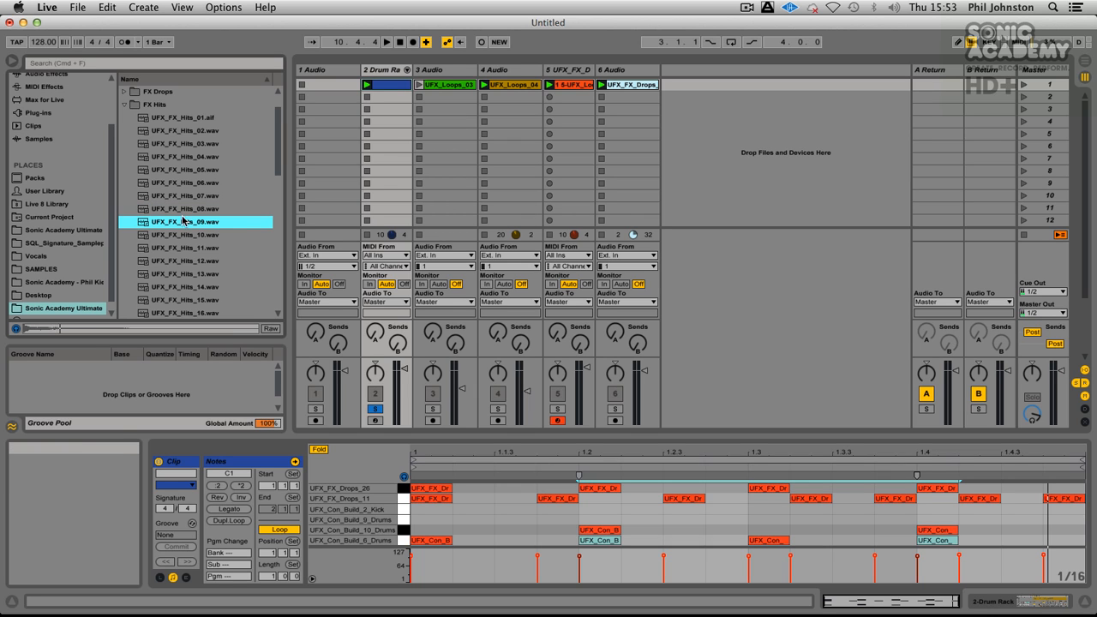
key("Down")
key("Down")
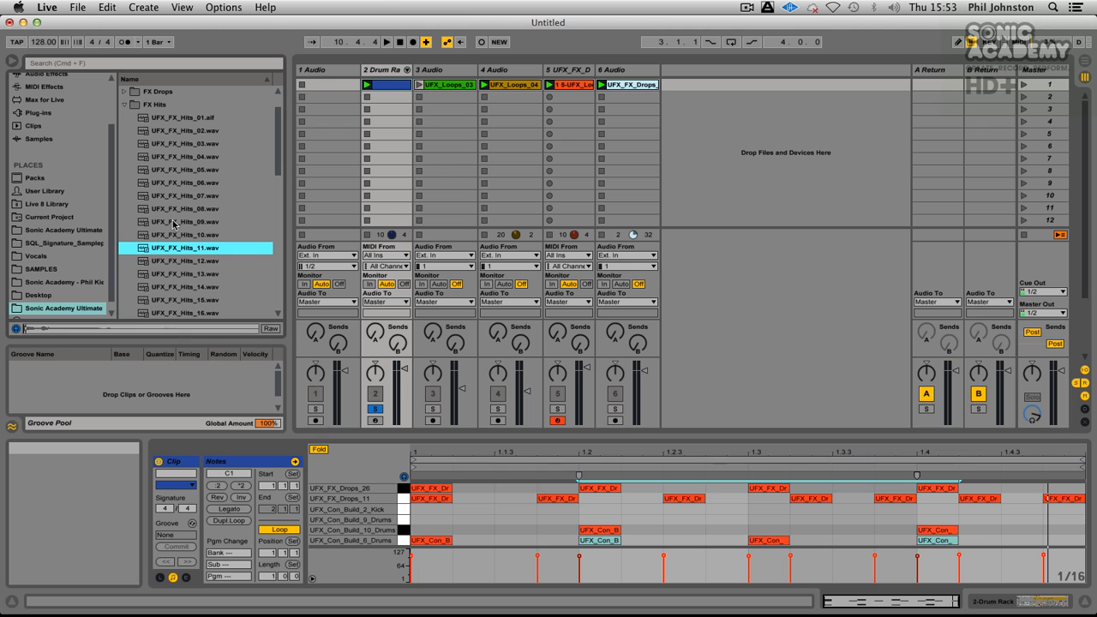
key("Down")
key("Up")
key("Down")
key("Down")
key("Down")
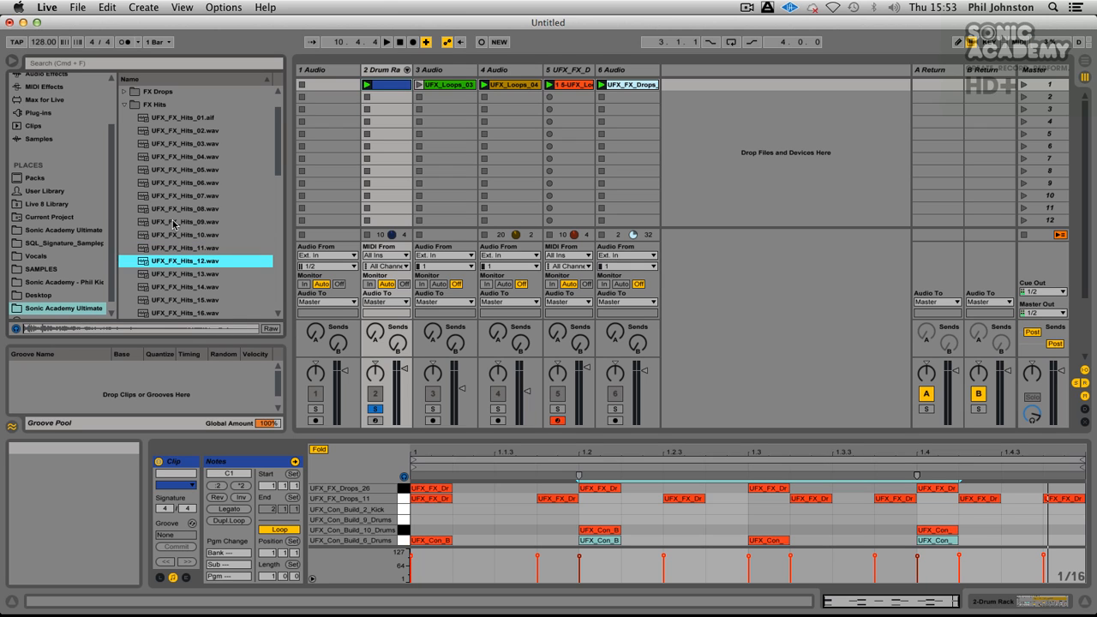
scroll(173, 225, "down", 3)
key("Down")
scroll(173, 224, "down", 2)
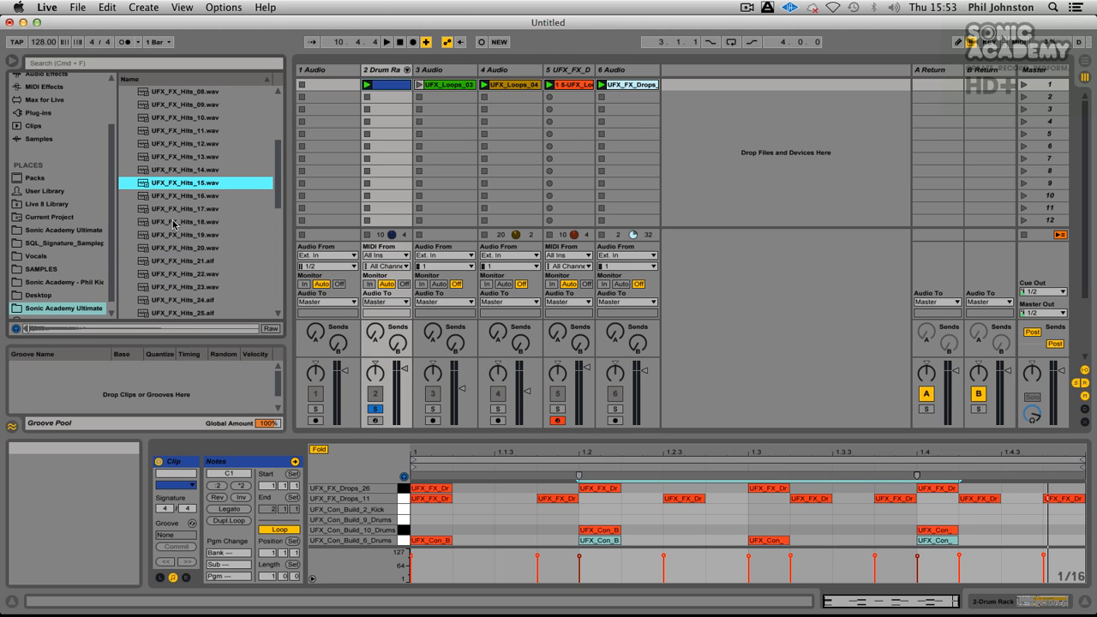
key("Down")
key("Down")
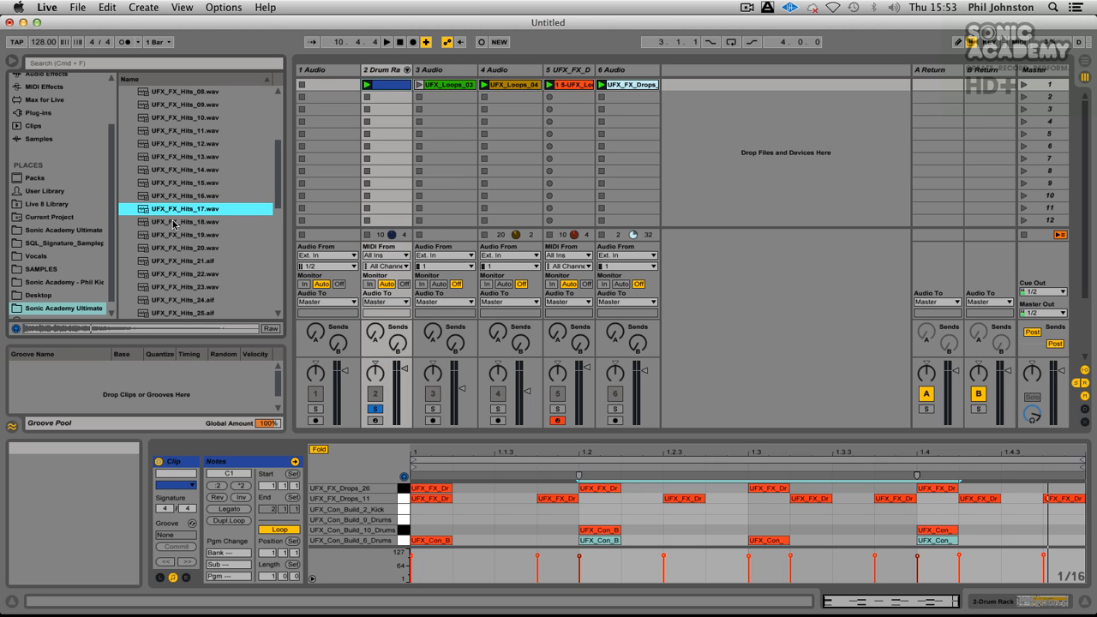
key("Down")
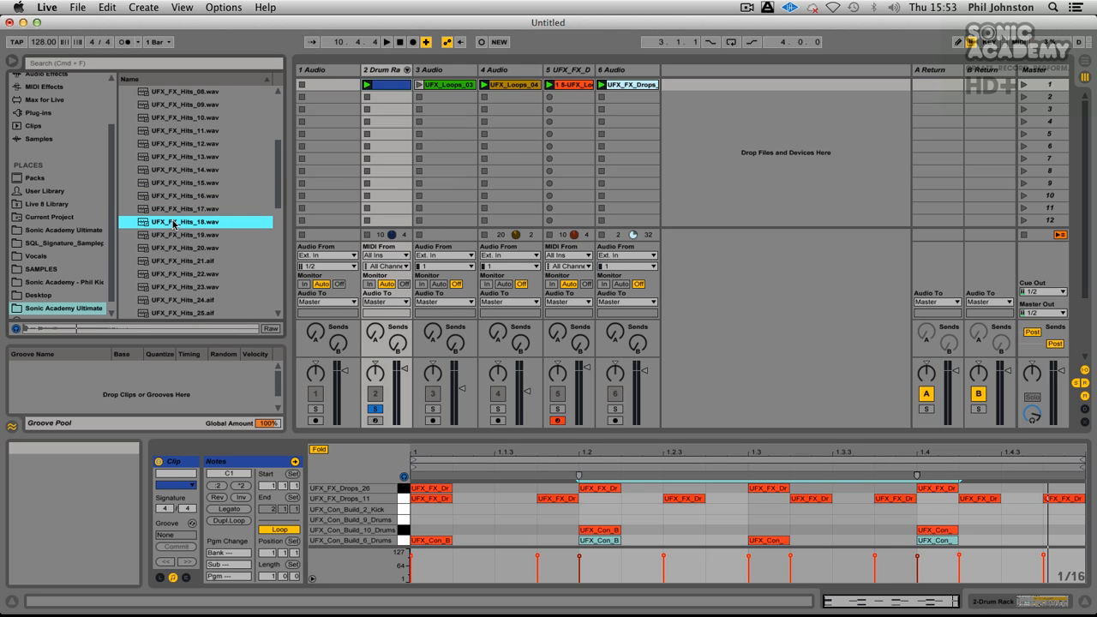
key("Down")
key("Down")
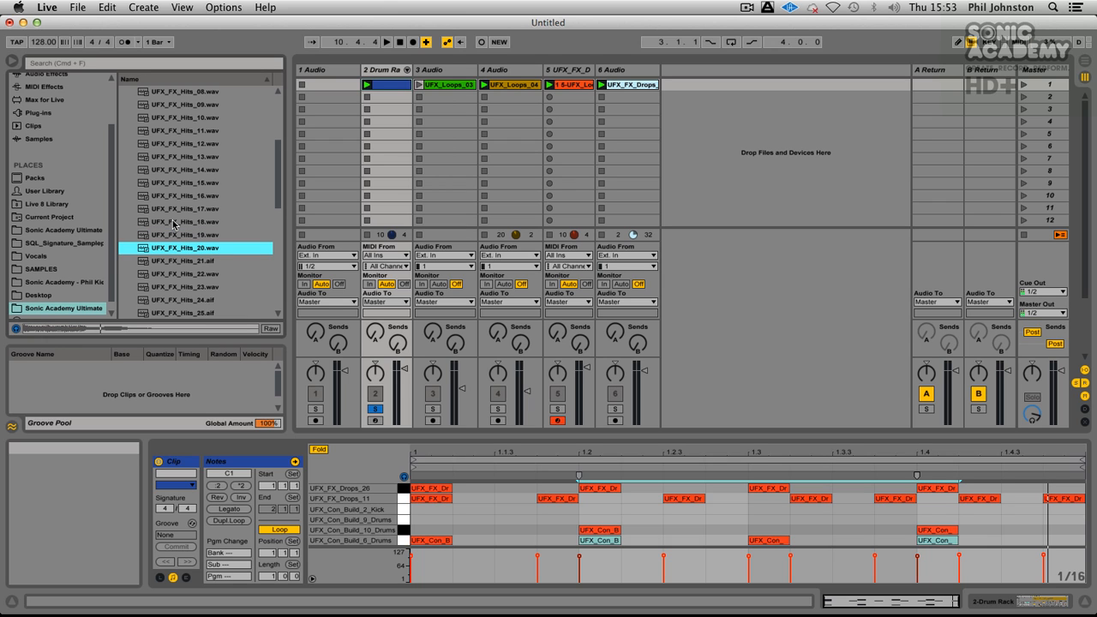
key("Down")
scroll(173, 225, "down", 4)
key("Down")
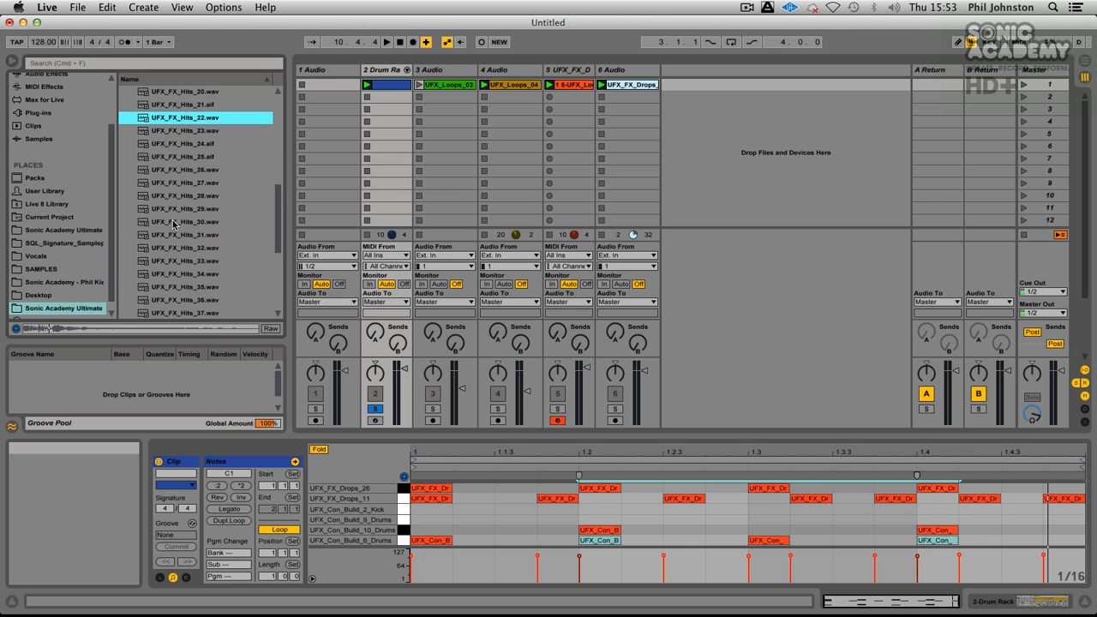
key("Down")
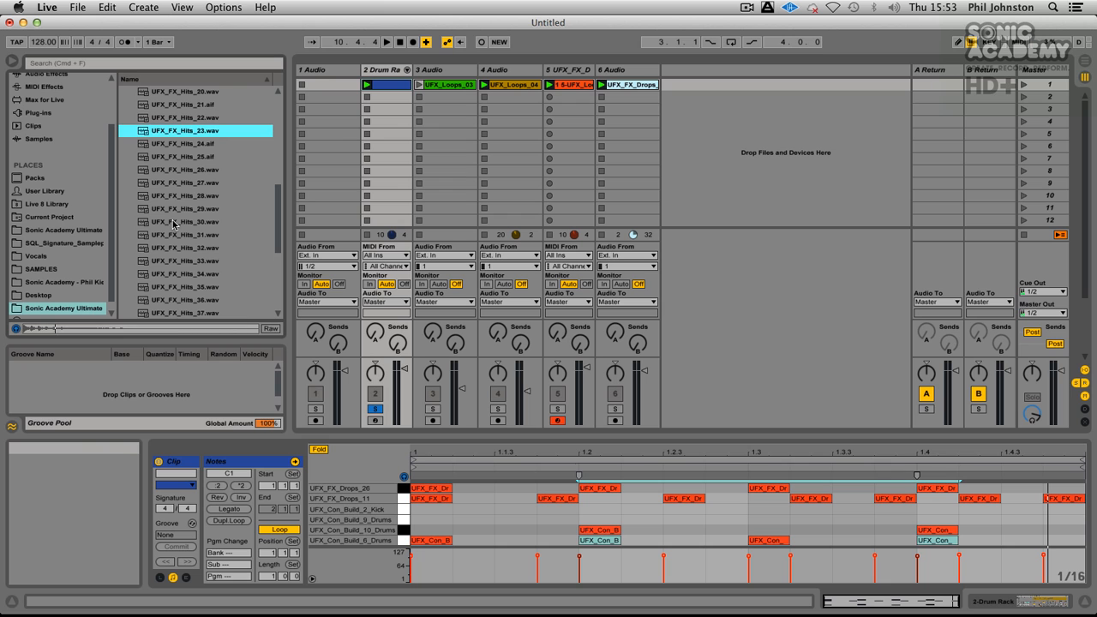
Step: Load UFX_FX_Hits_23.wav onto the Drum Rack's G1 pad, preview the pad and reopen the drum clip's notes
left_click(387, 70)
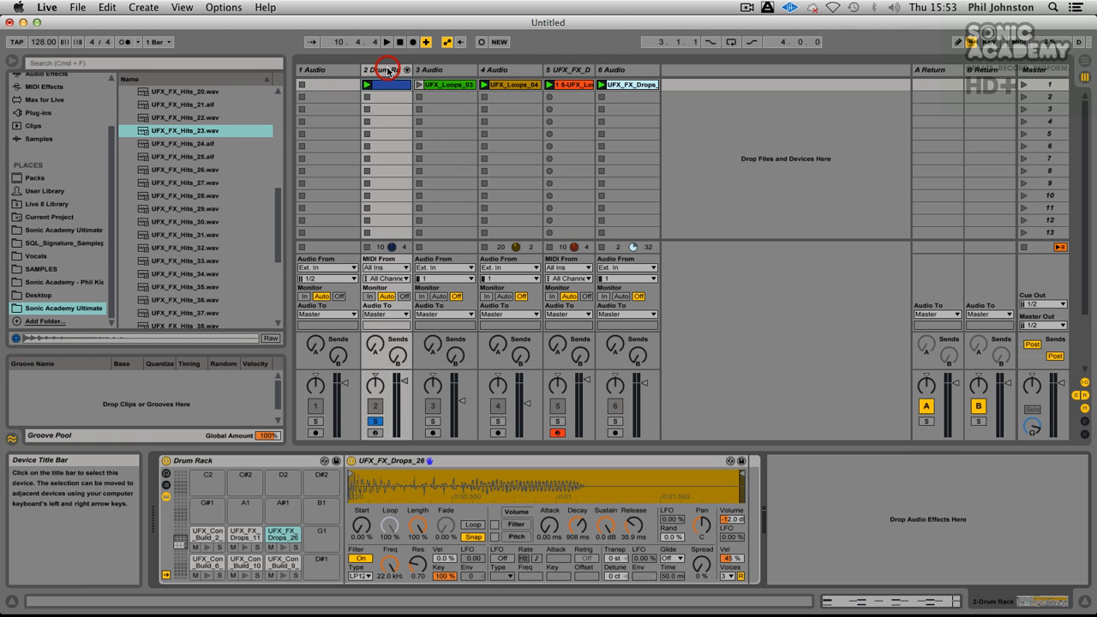
left_click_drag(199, 130, 324, 535)
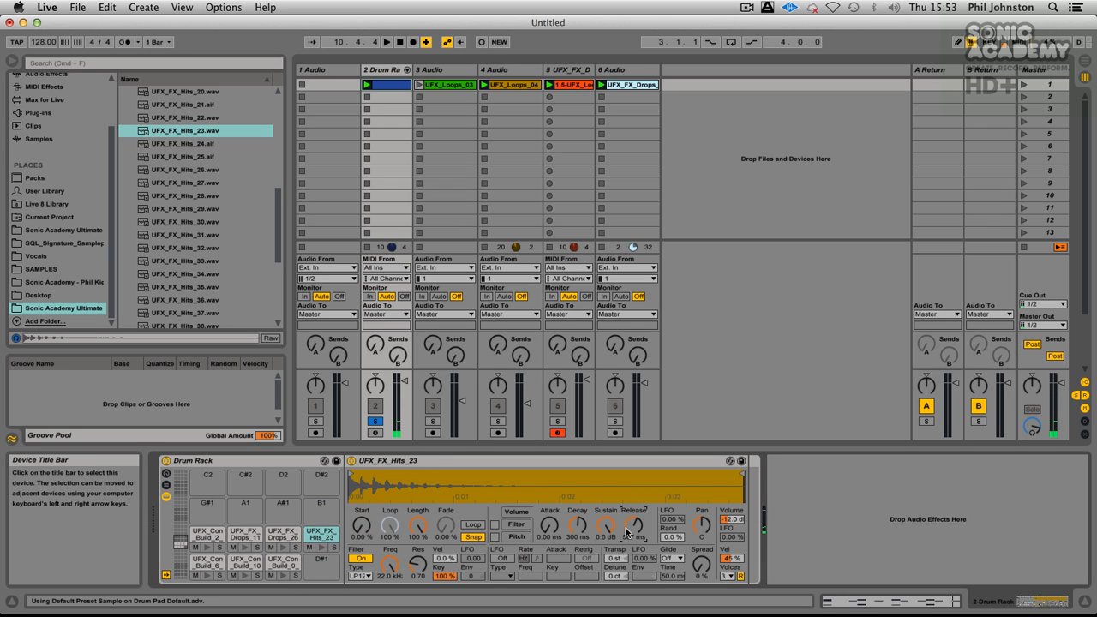
double_click(322, 537)
left_click(321, 549)
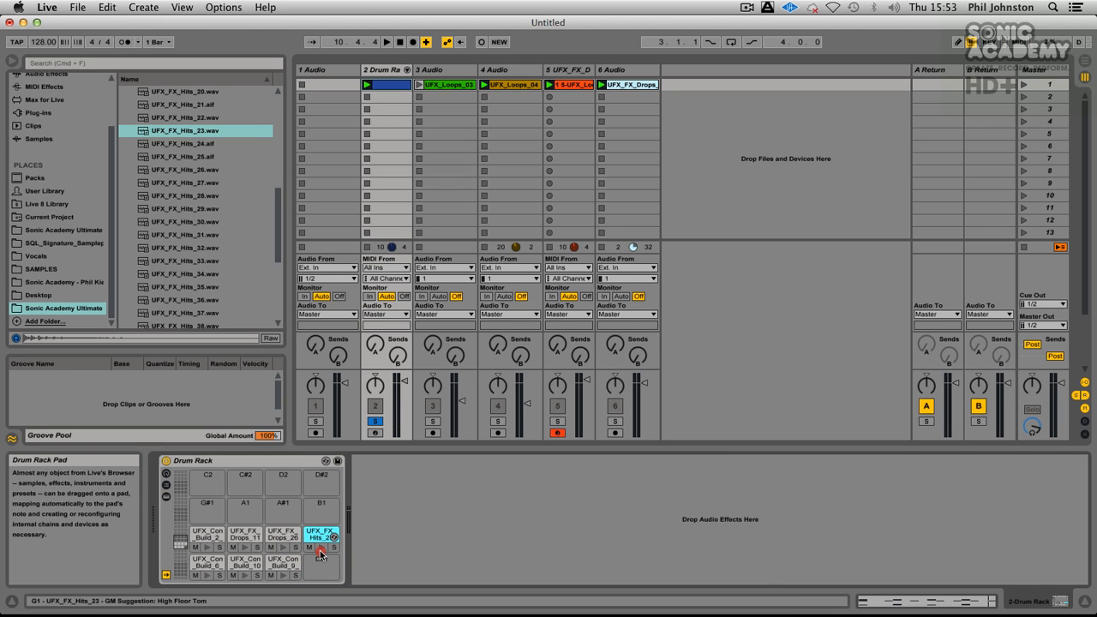
left_click(389, 85)
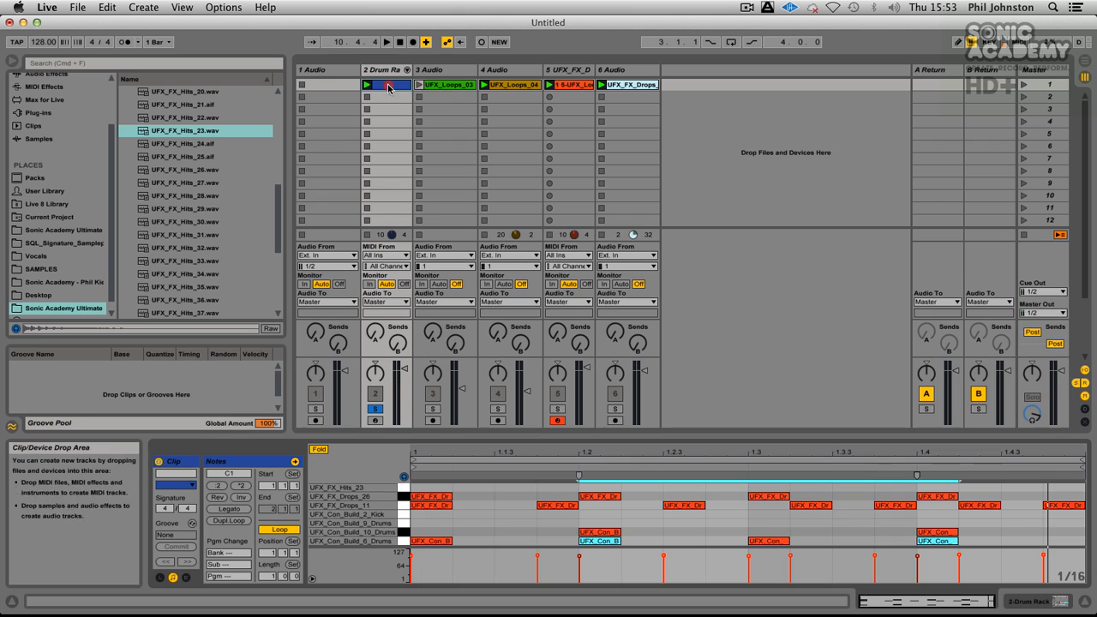
Step: Start playback and add UFX_FX_Hits_23 notes at 1.2.1 and 1.4.1 in the drum clip
key("space")
double_click(601, 488)
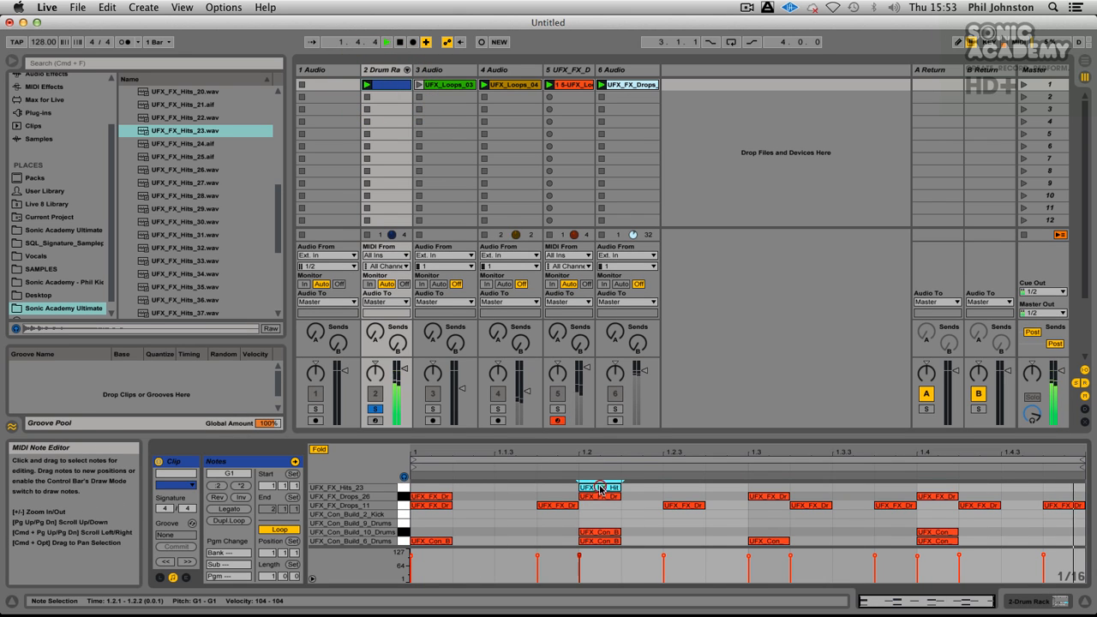
double_click(932, 488)
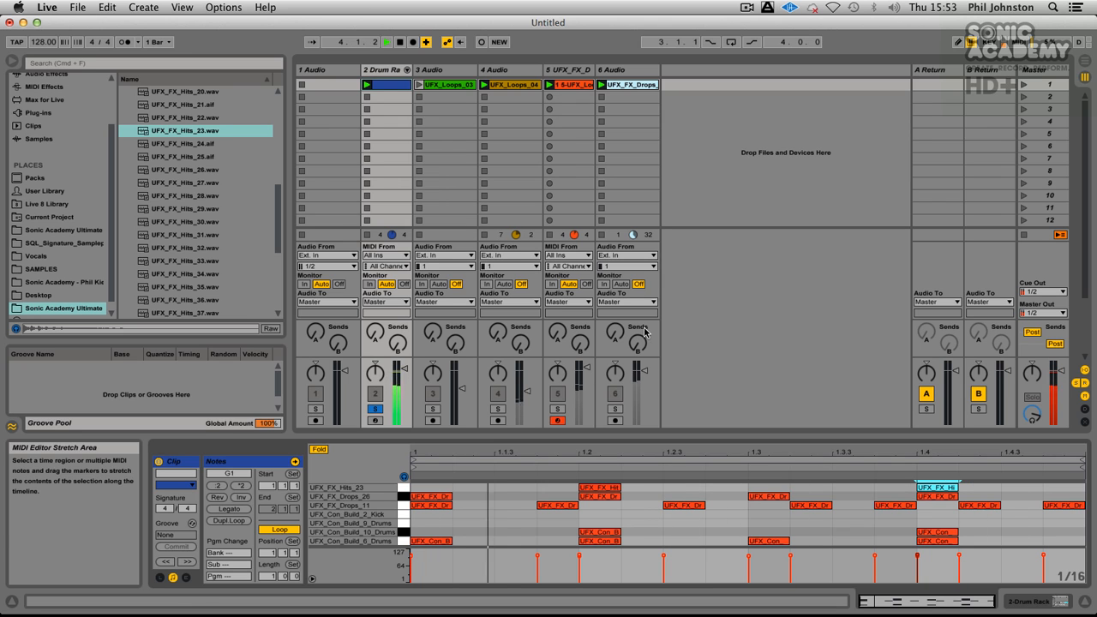
Step: Audition the next FX Hits samples from UFX_FX_Hits_24 to UFX_FX_Hits_32
left_click(224, 142)
key("Down")
key("Down")
key("Down")
key("Down")
key("Down")
key("Down")
key("Down")
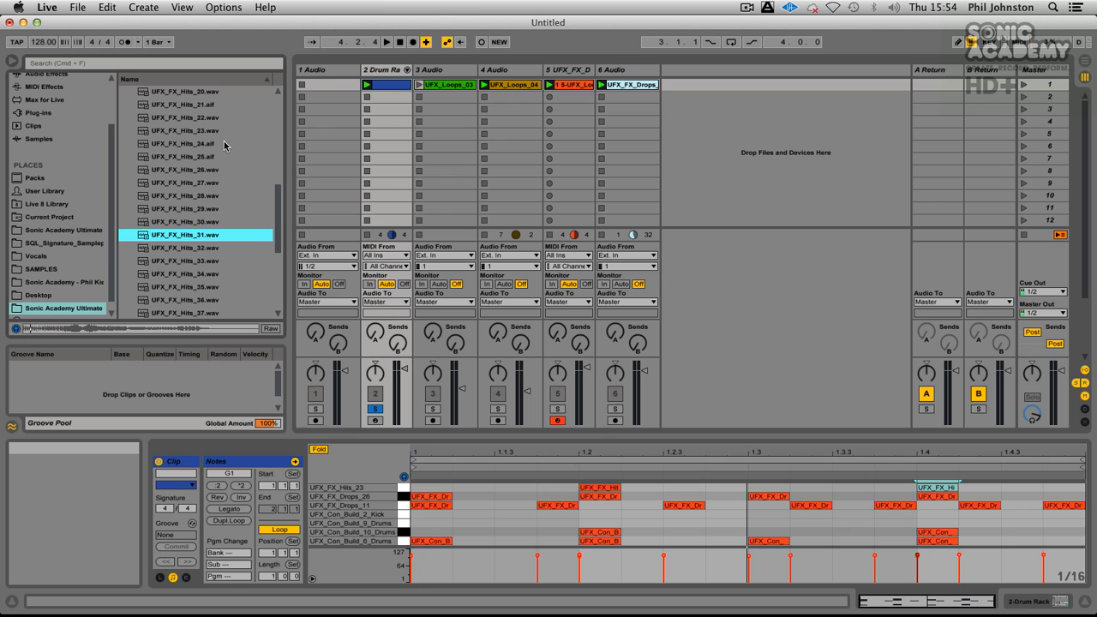
key("Down")
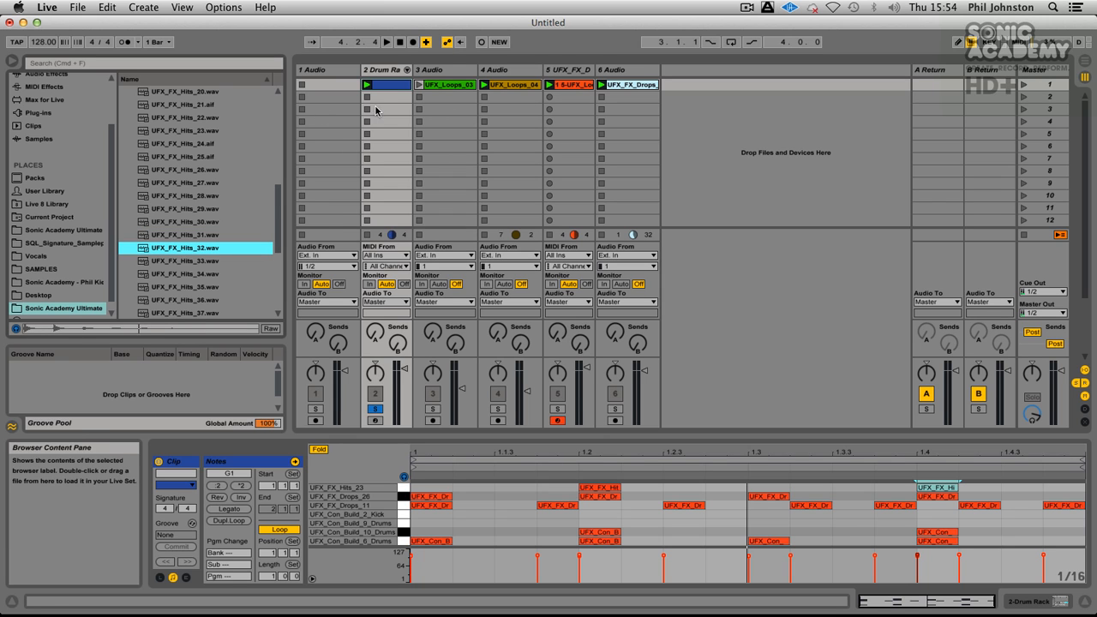
Step: Load UFX_FX_Hits_32.wav onto the Drum Rack's D#1 pad and preview its key in the drum clip's note editor
left_click(379, 70)
left_click_drag(200, 246, 341, 525)
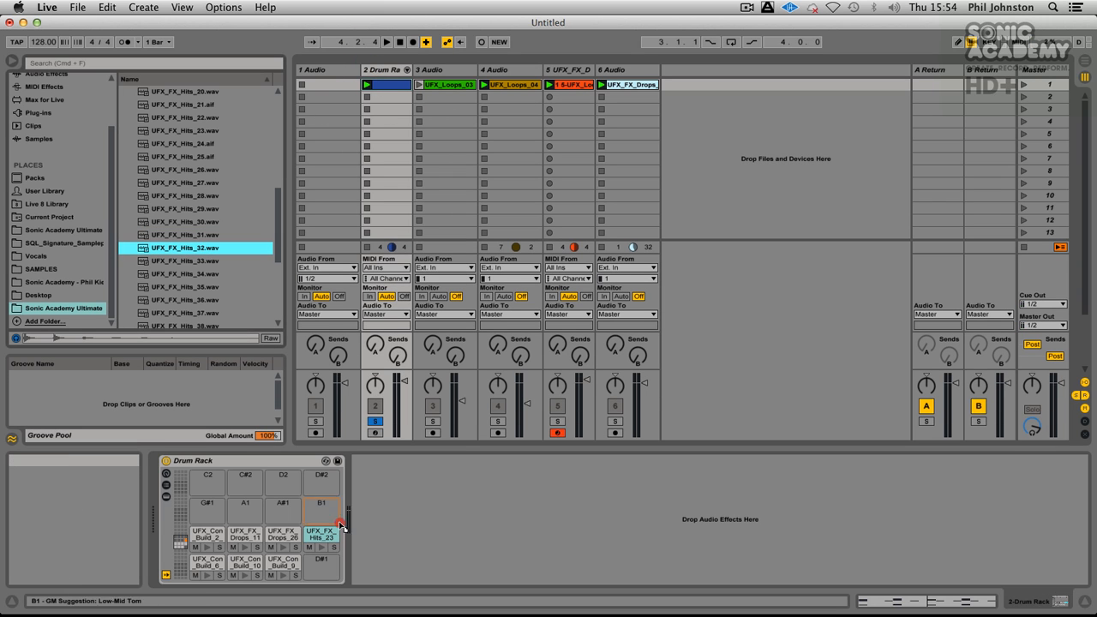
left_click(321, 506)
left_click(388, 85)
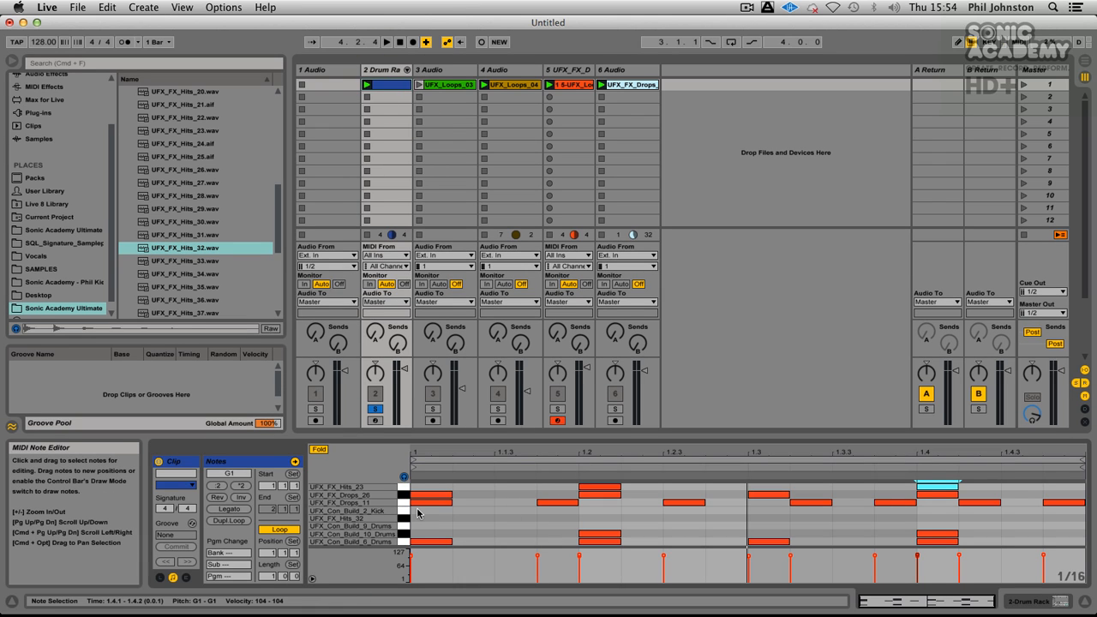
left_click(400, 520)
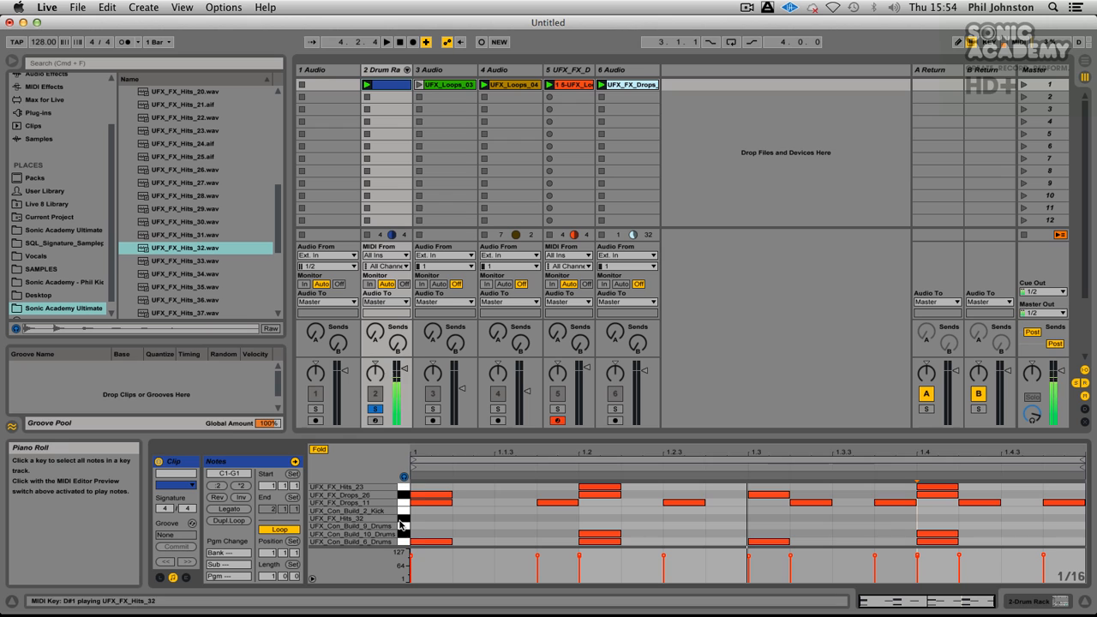
Step: Add UFX_FX_Hits_32 notes on the offbeats at 1.1.3, 1.2.3, 1.3.3 and 1.4.3
left_click(525, 516)
left_click(682, 519)
left_click(853, 518)
left_click(1019, 519)
Step: Set the release of the UFX_FX_Hits_32 pad's sampler to 1.67 s and unsolo the Drum Rack track
left_click(407, 73)
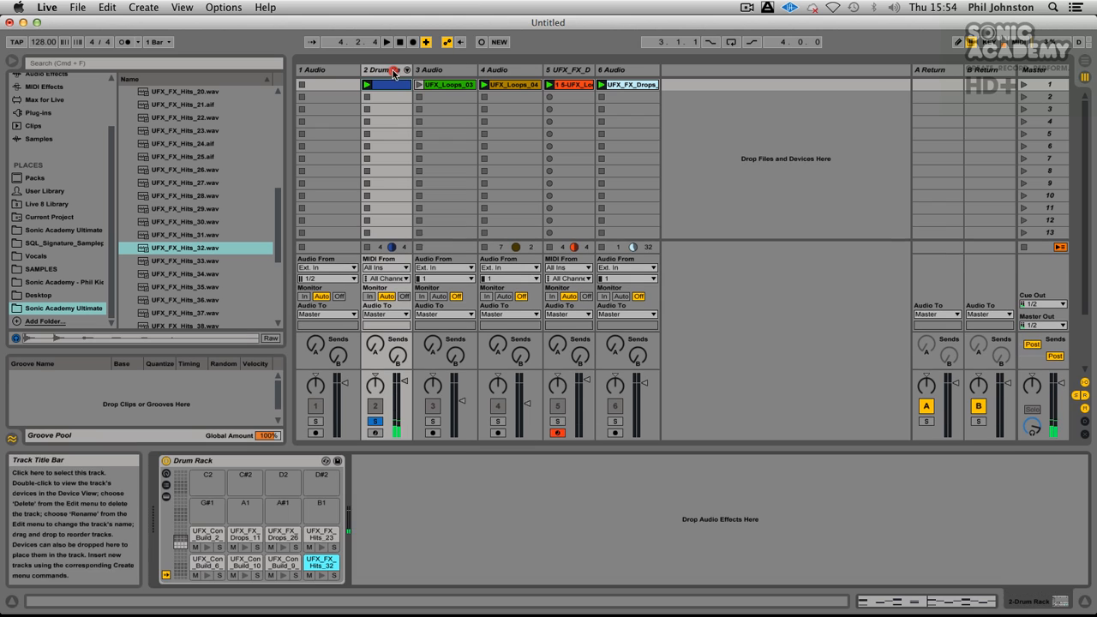
left_click(317, 566)
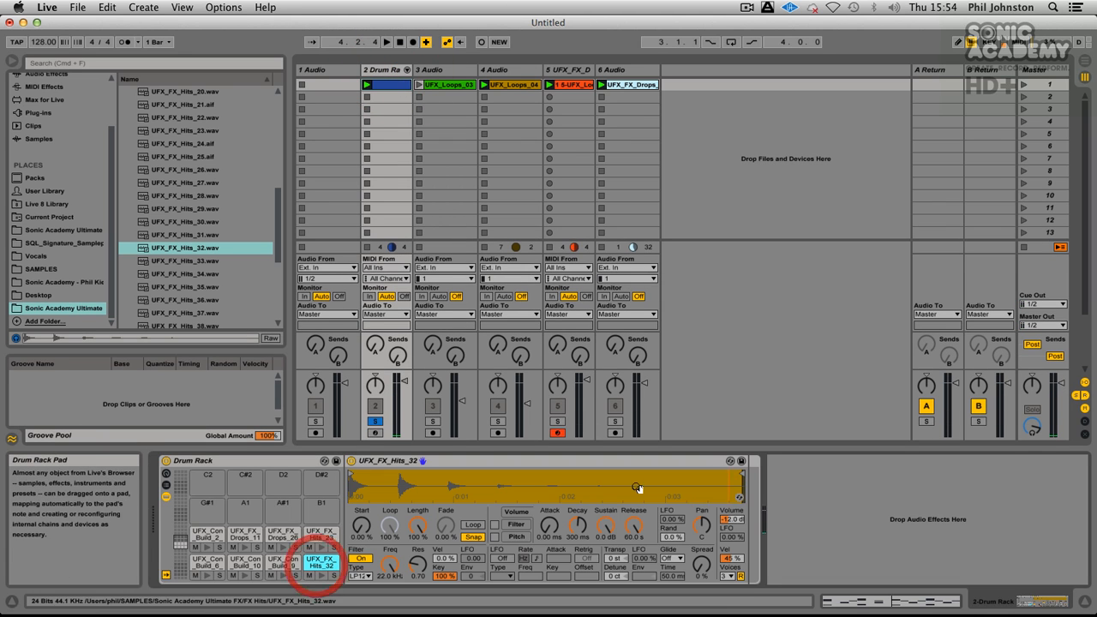
left_click_drag(626, 526, 625, 557)
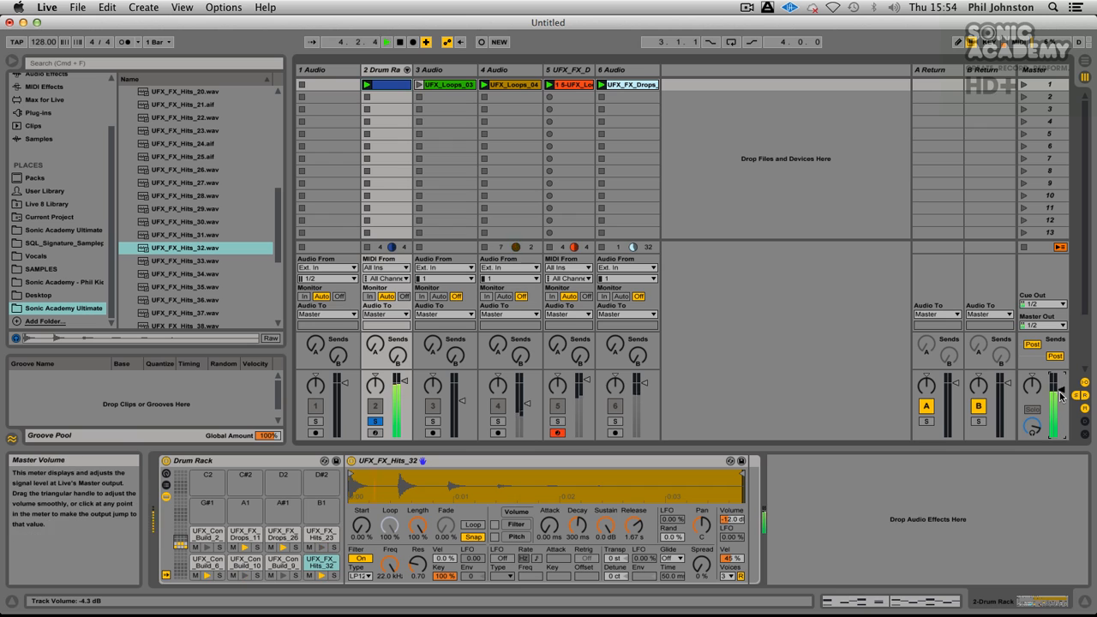
left_click(377, 424)
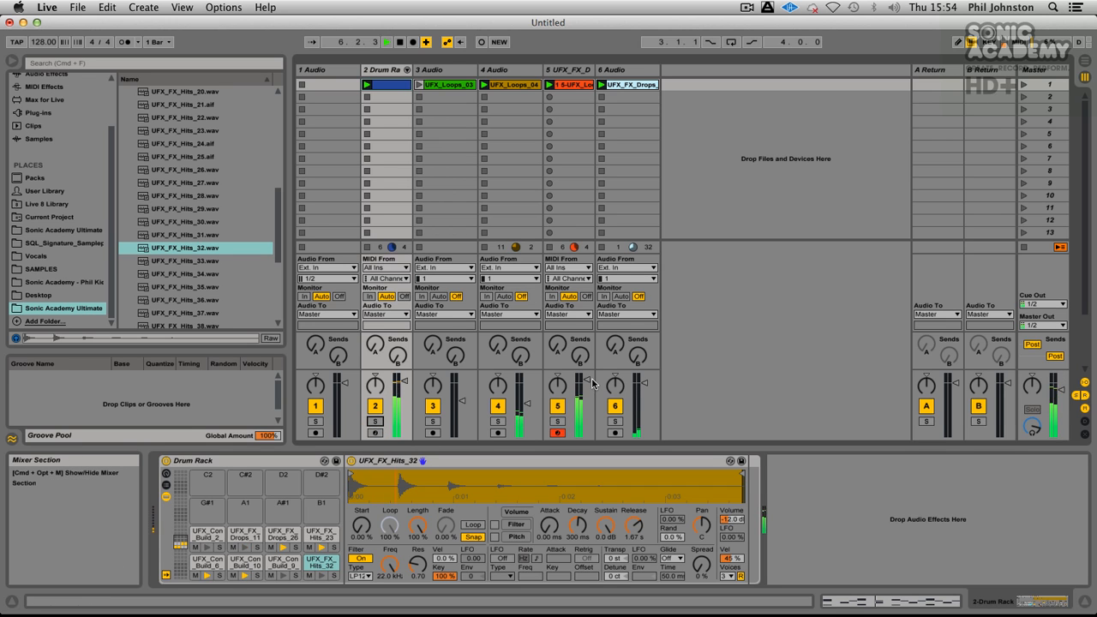
Step: Solo the UFX_FX_Drops_08 track and enable its sampler's filter with the LP24 type
left_click(558, 421)
left_click(570, 71)
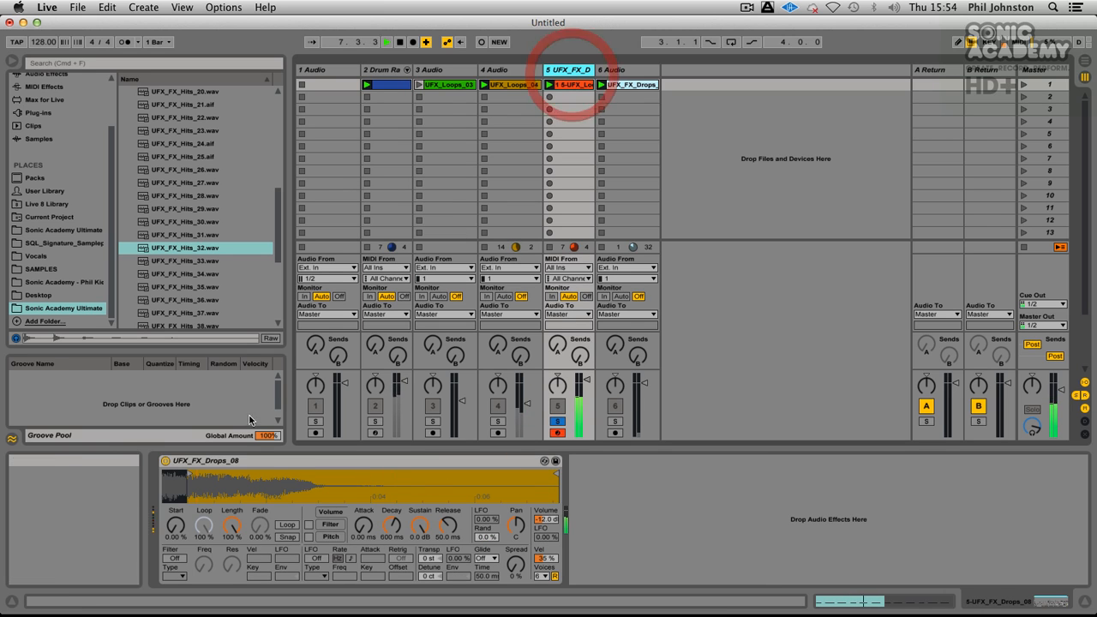
left_click(174, 559)
left_click(175, 577)
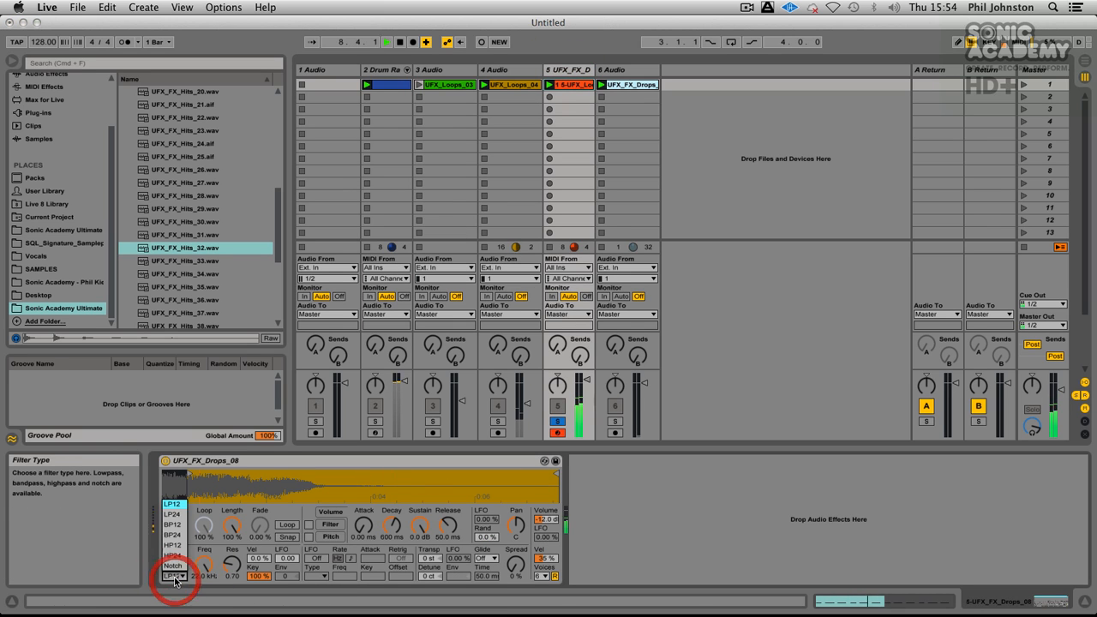
left_click(172, 514)
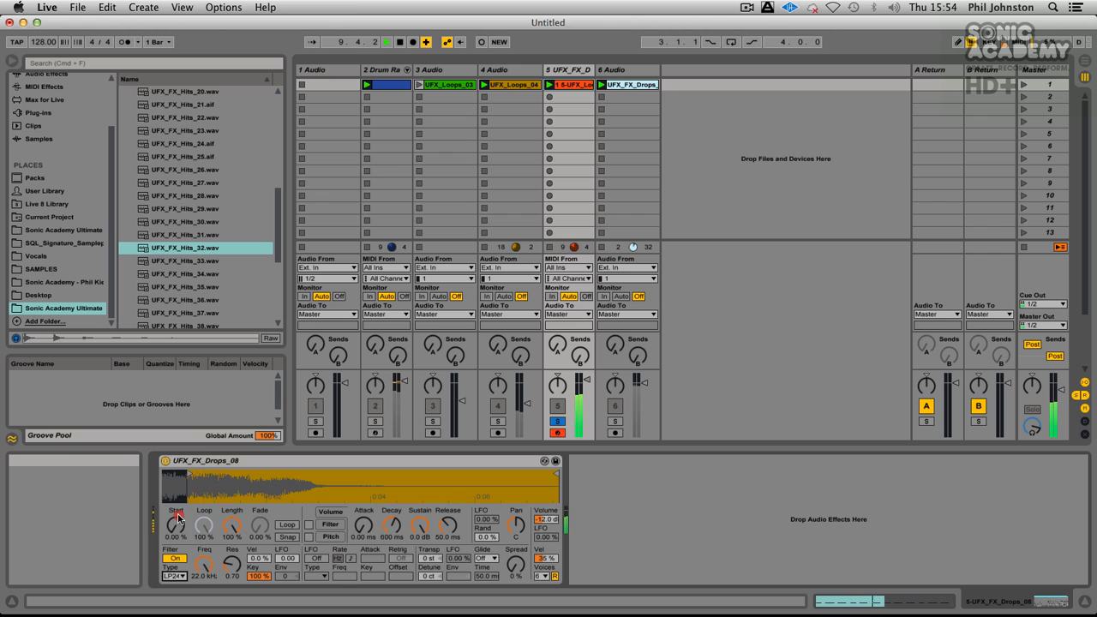
Step: Set UFX_FX_Drops_08's filter to LFO 12.2, cutoff 300 Hz and an enabled envelope with amount 72 and decay 537 ms, and unsolo the track
left_click_drag(287, 558, 287, 543)
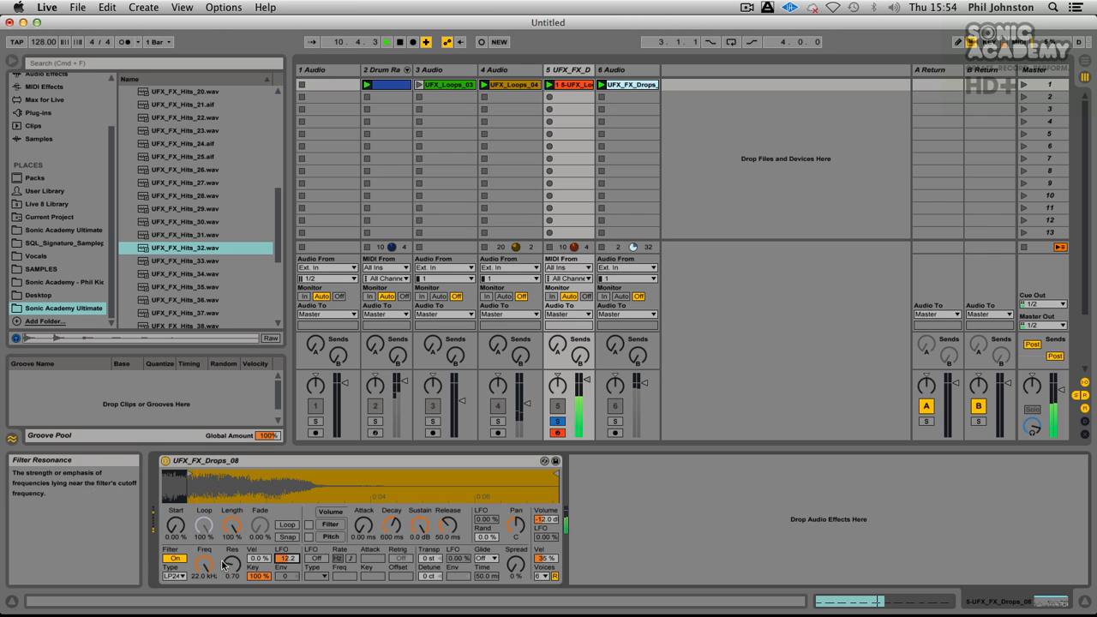
left_click(309, 524)
left_click_drag(211, 572, 211, 600)
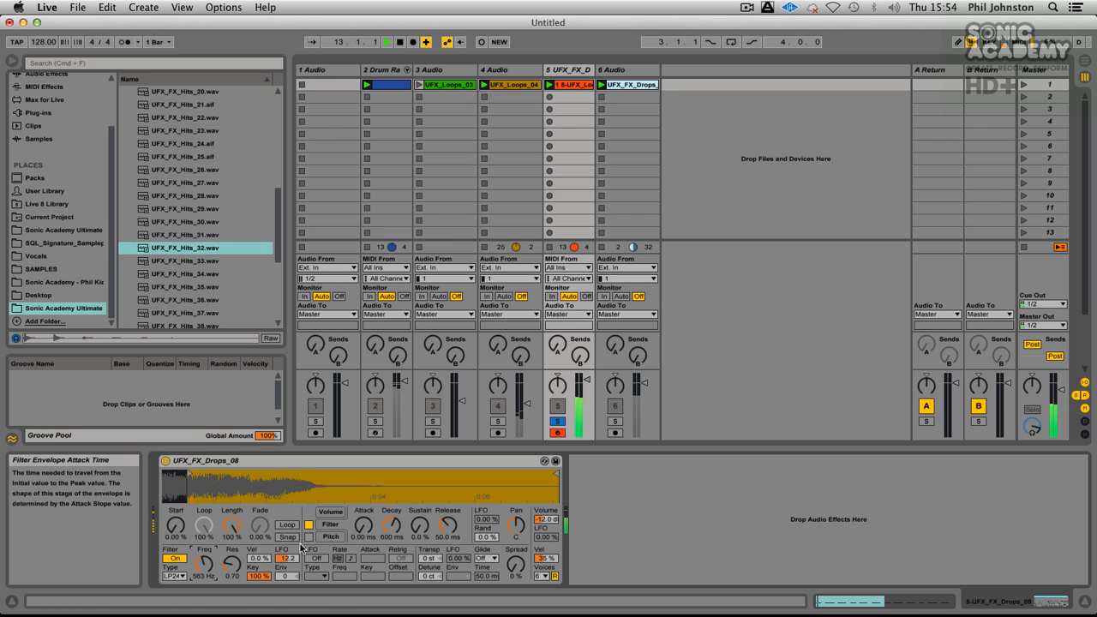
left_click_drag(296, 573, 260, 549)
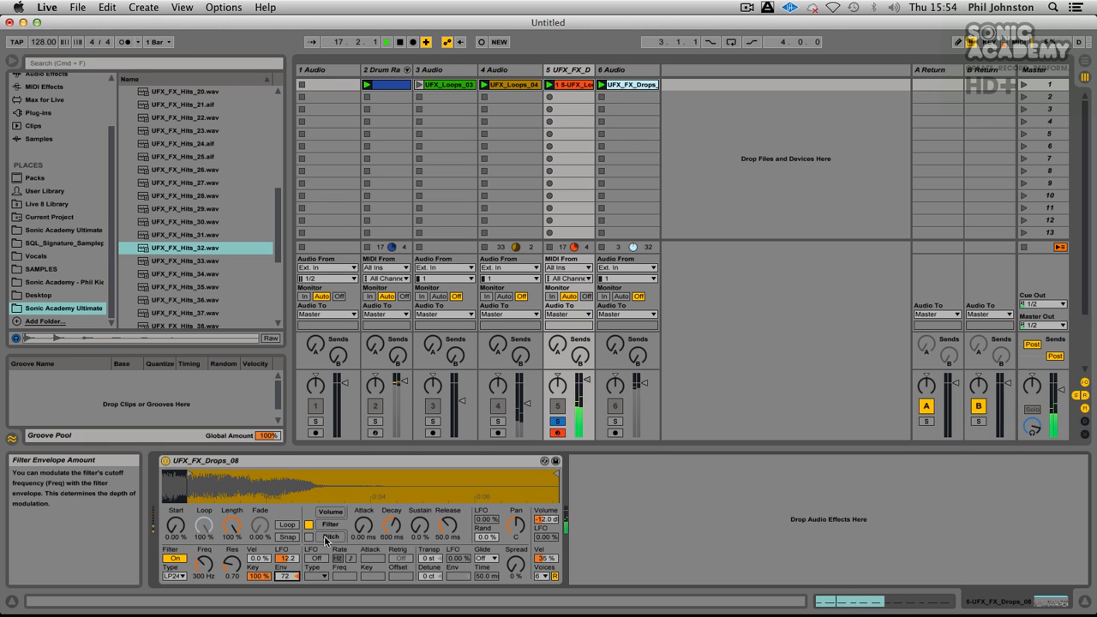
left_click_drag(391, 525, 391, 498)
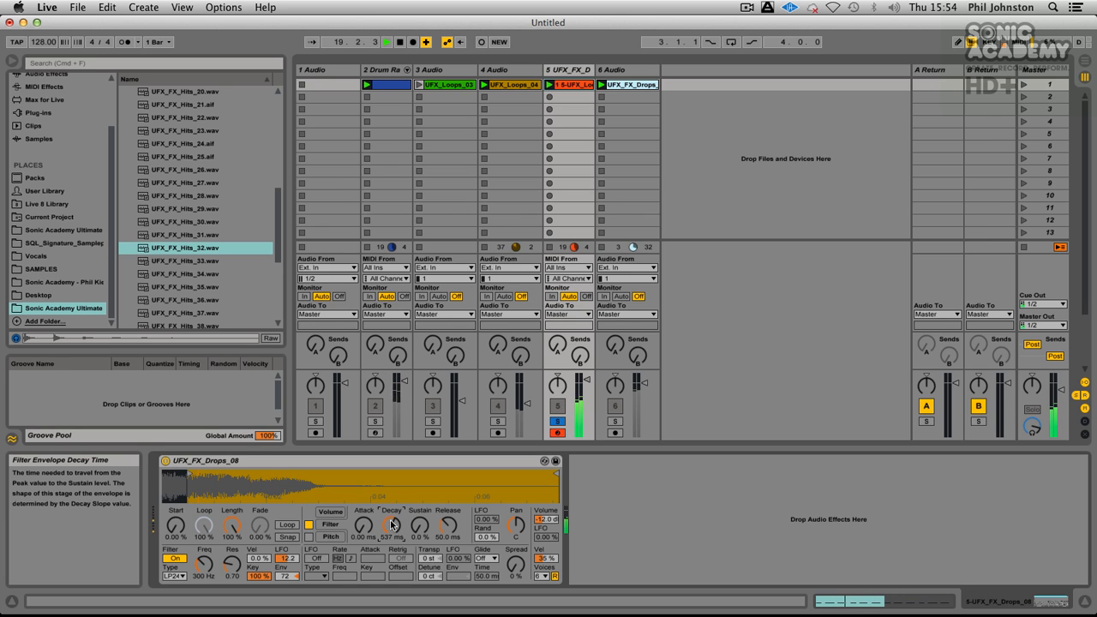
left_click(557, 421)
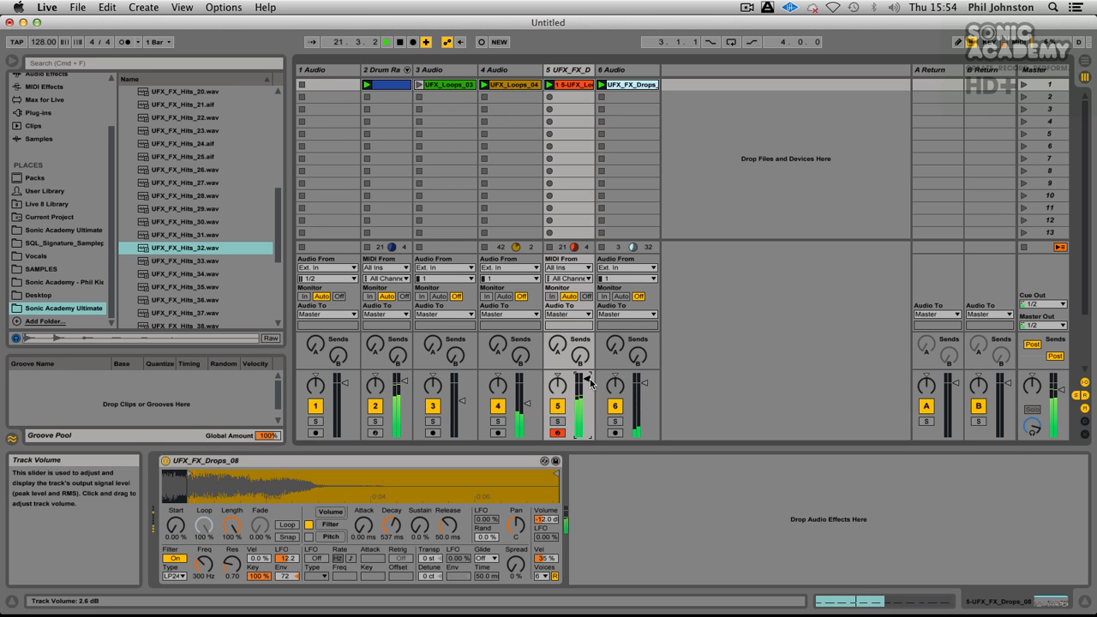
Step: Briefly solo the UFX_Loops_04 track to check it and lower its volume to -57.0 dB
left_click(498, 421)
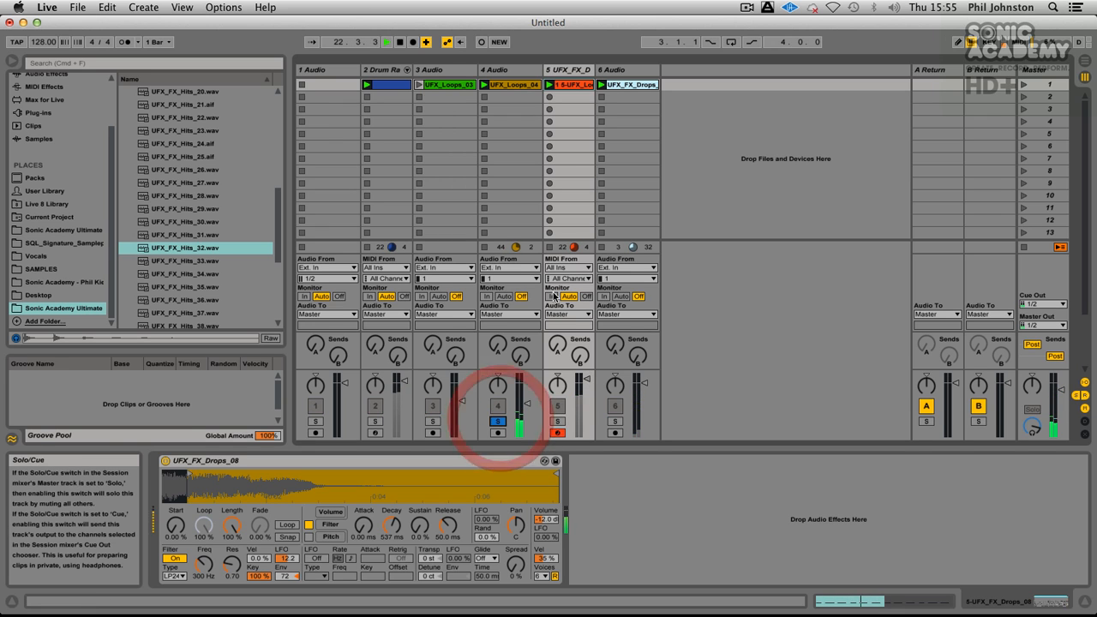
left_click(498, 421)
left_click_drag(524, 412, 525, 438)
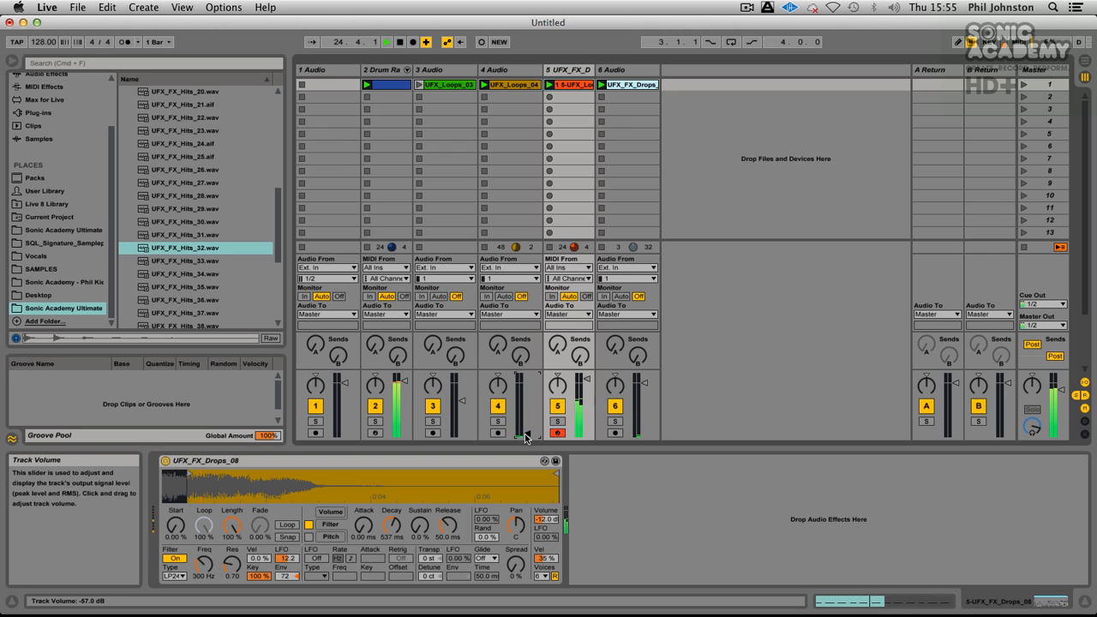
Step: Audition UFX_FX_Hits_33 and UFX_FX_Hits_34, and collapse the FX Hits folder
left_click(159, 261)
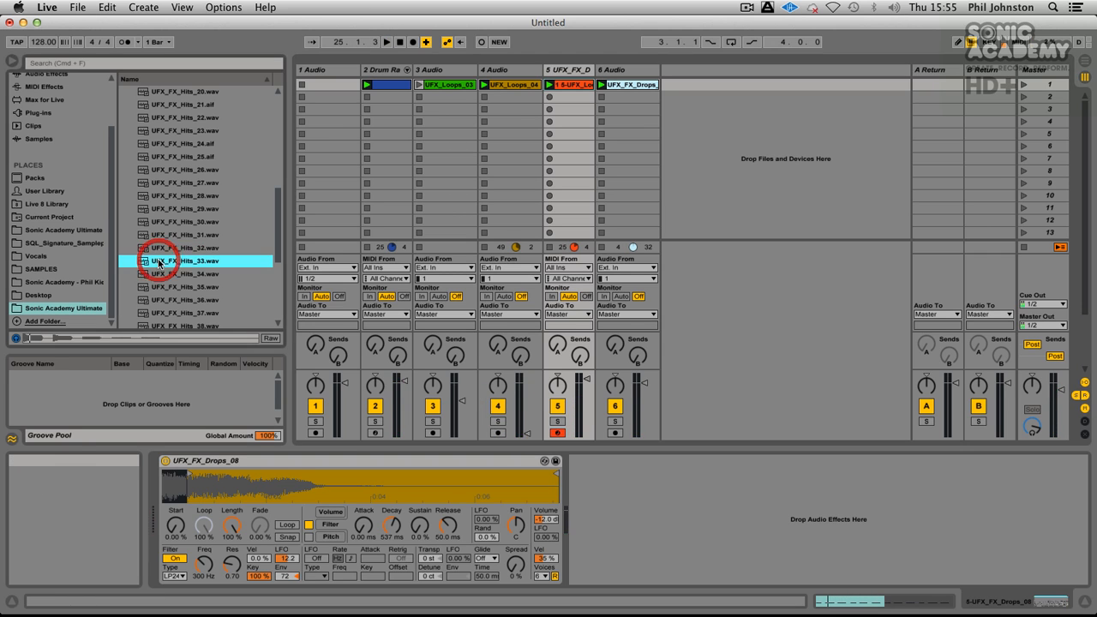
key("Down")
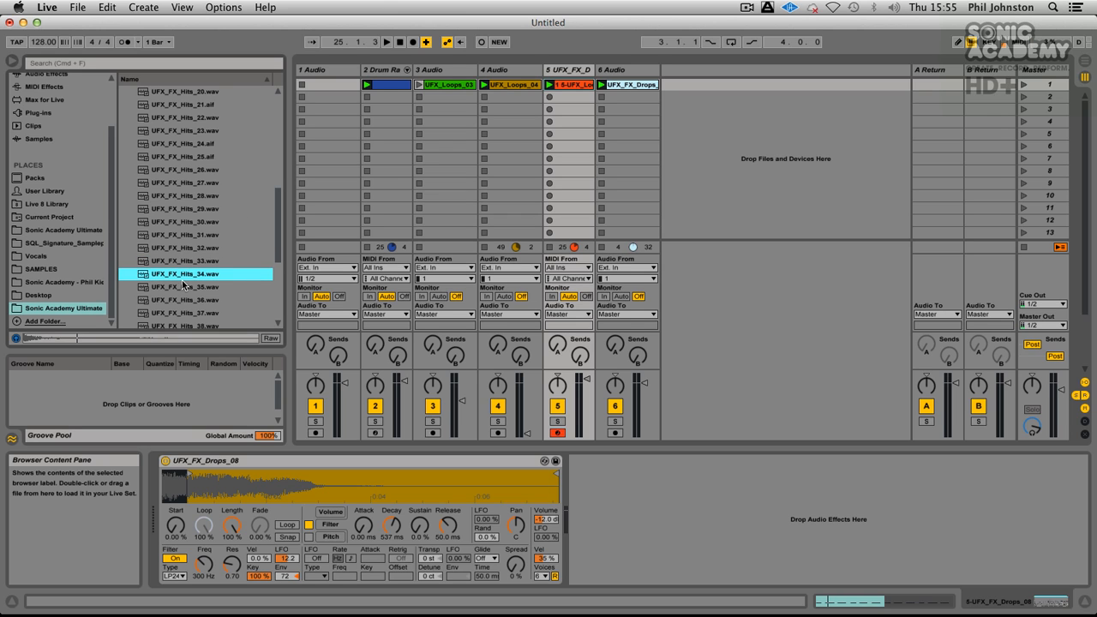
scroll(183, 285, "up", 7)
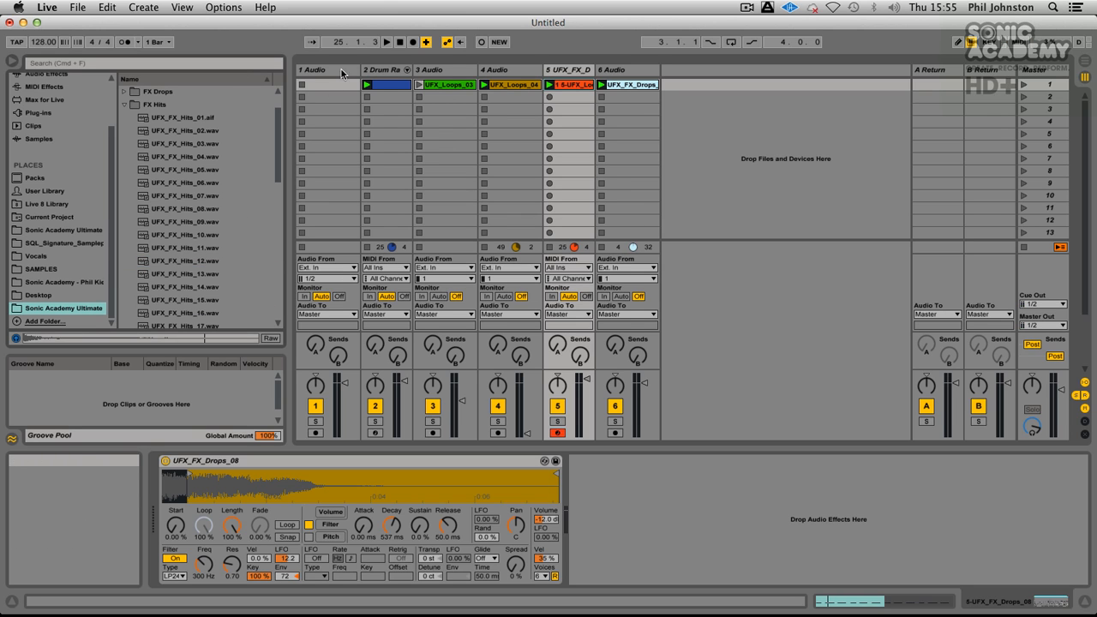
left_click(132, 105)
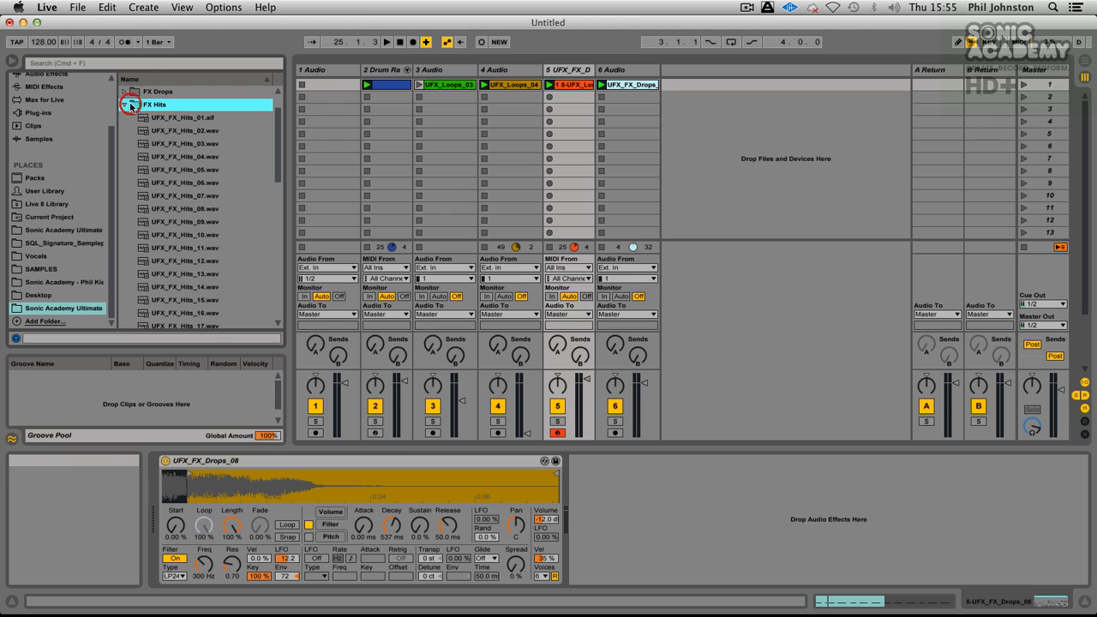
left_click(129, 105)
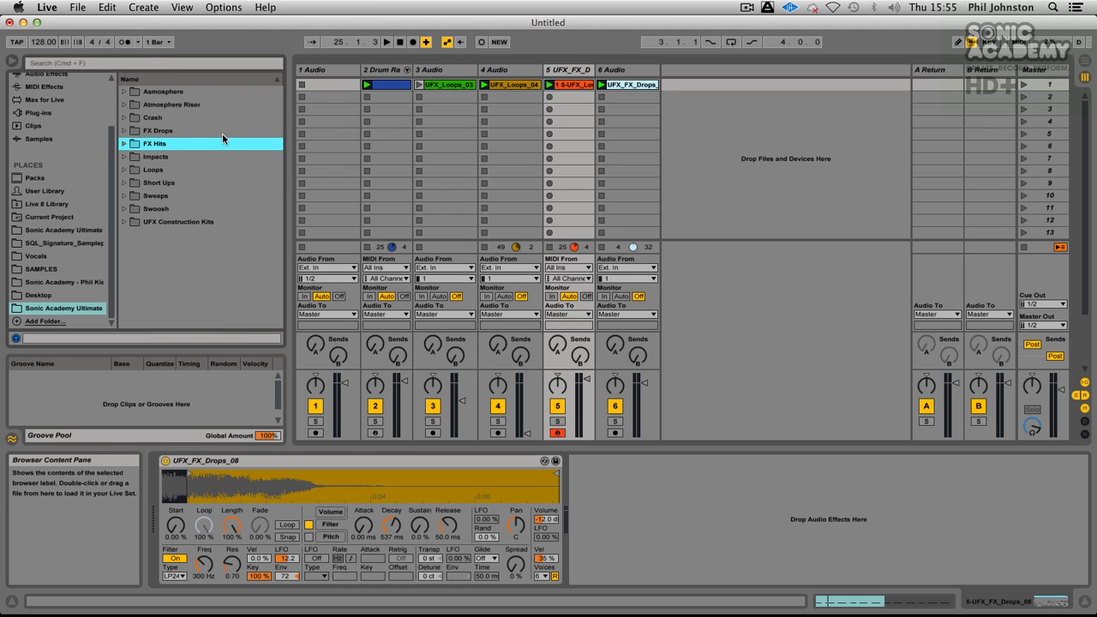
Step: Open the Impacts folder and audition its samples from UFX_Impacts_01 to UFX_Impacts_08, comparing UFX_Impacts_04 and UFX_Impacts_05
left_click(124, 157)
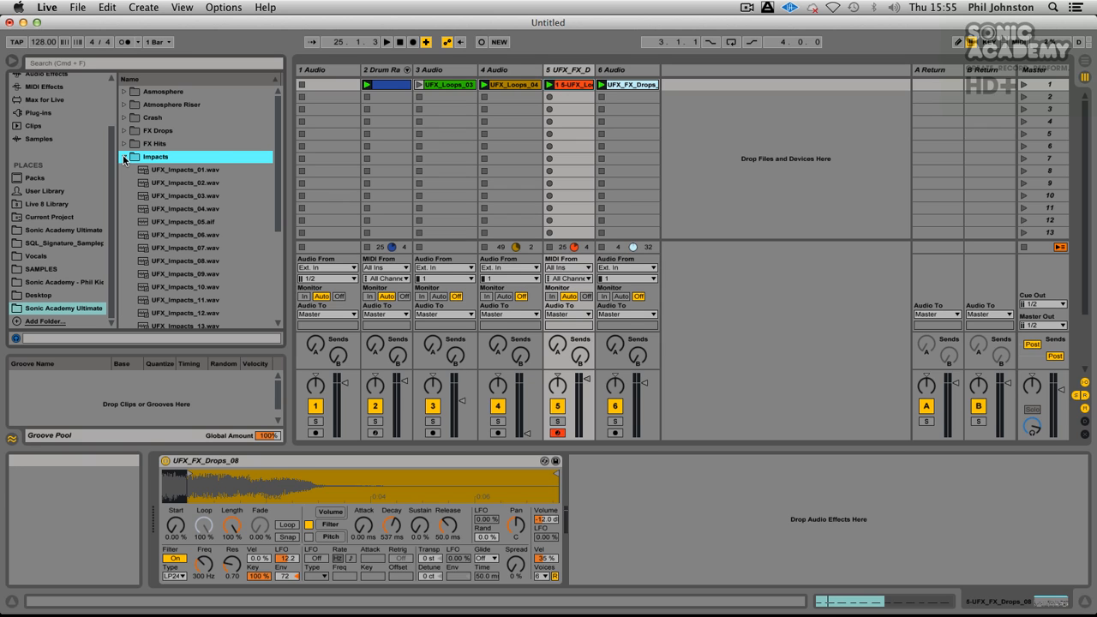
left_click(168, 171)
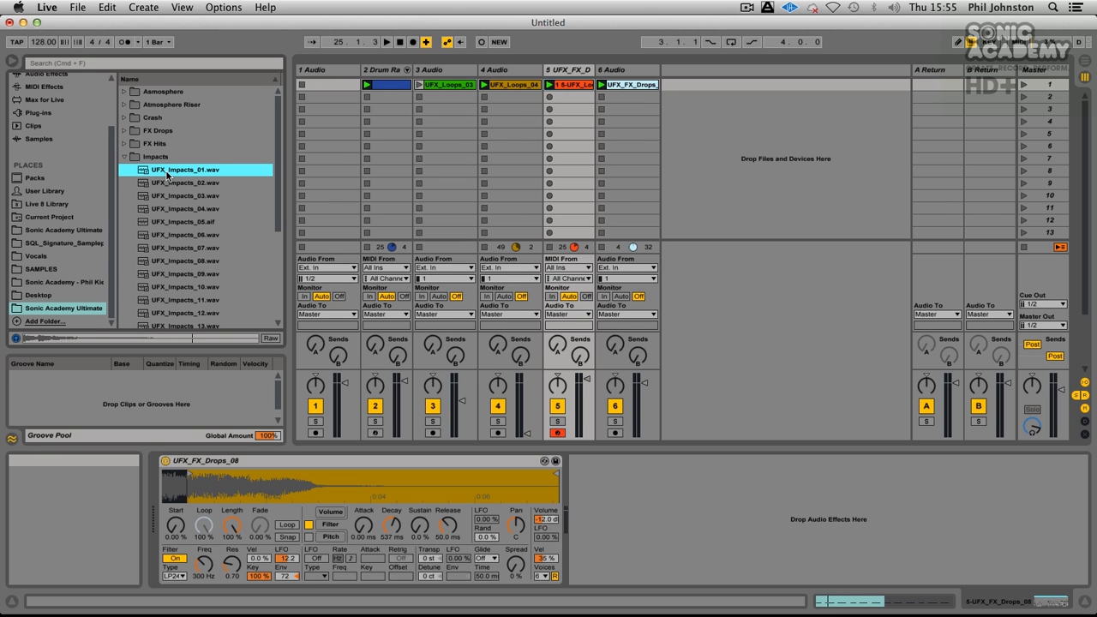
key("Down")
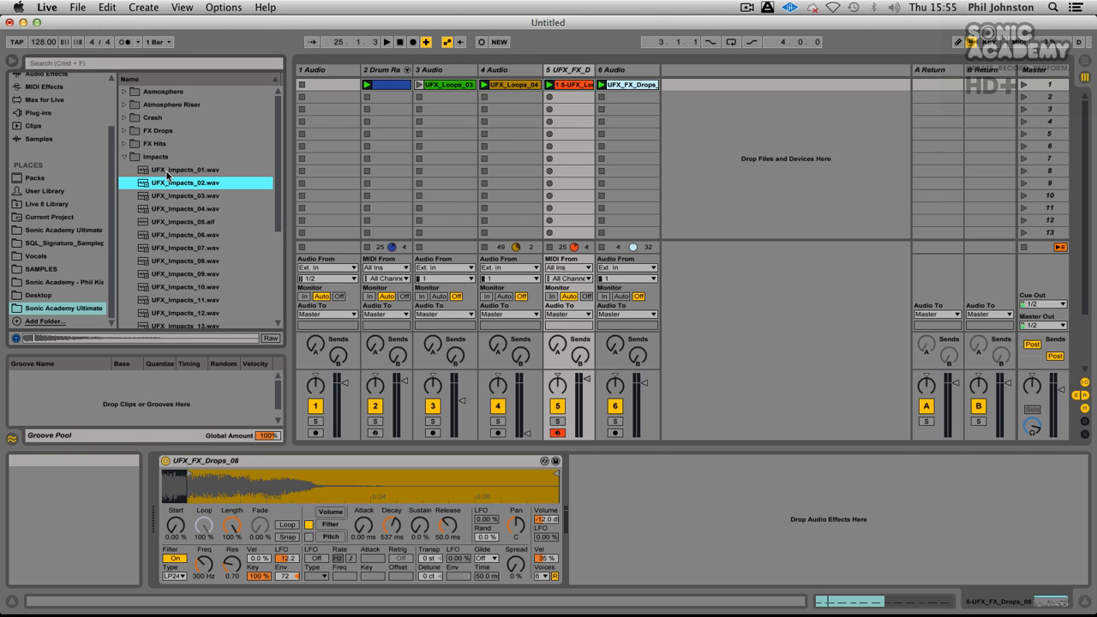
key("Down")
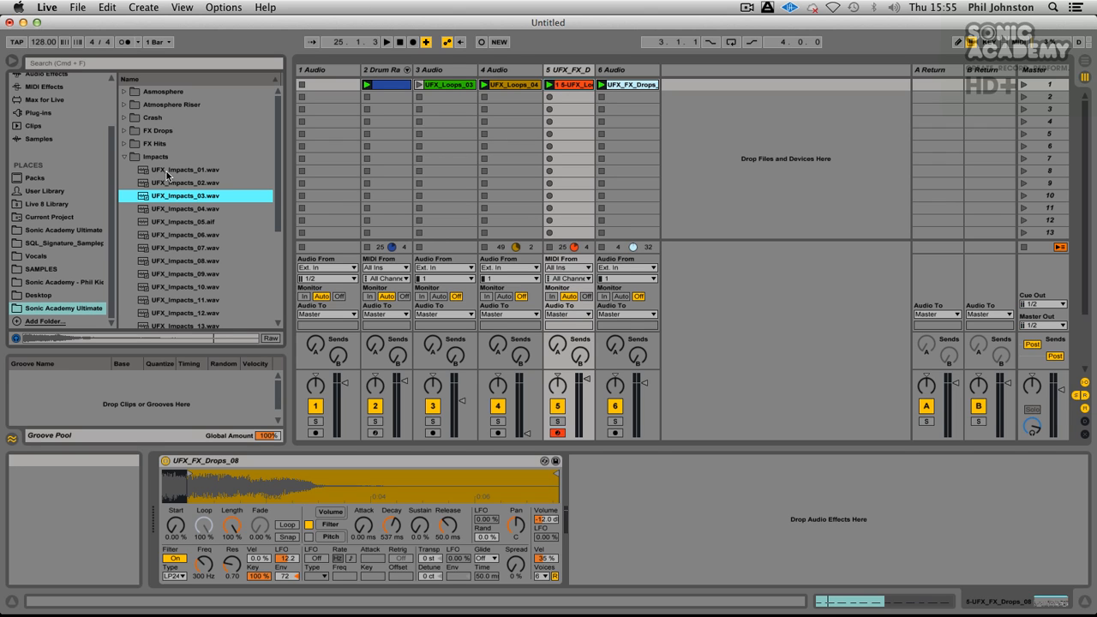
key("Down")
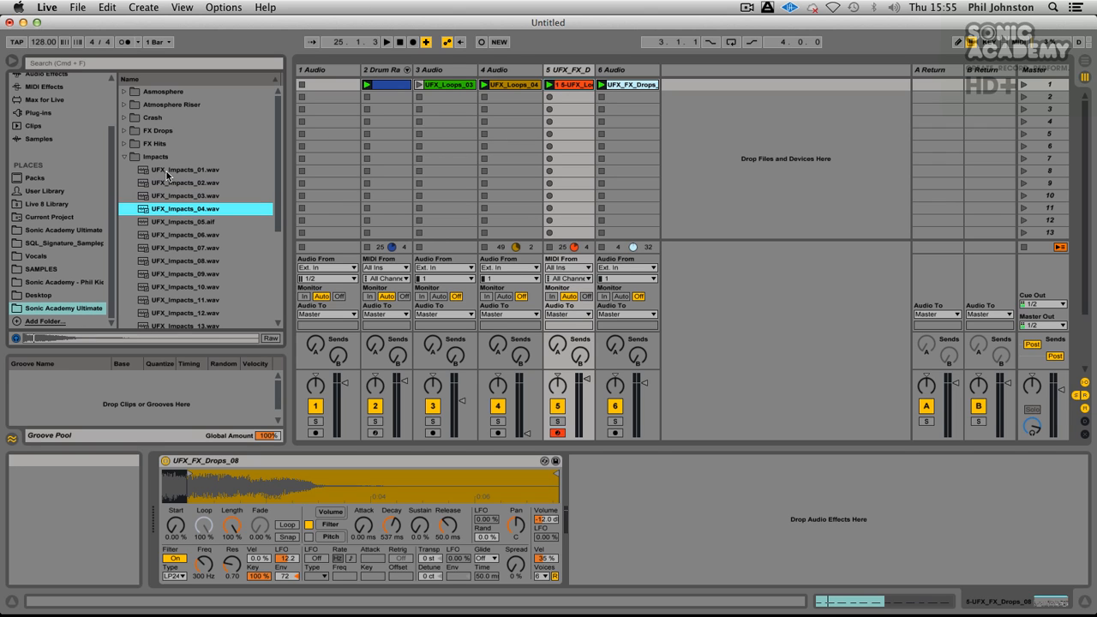
key("Down")
key("Up")
key("Down")
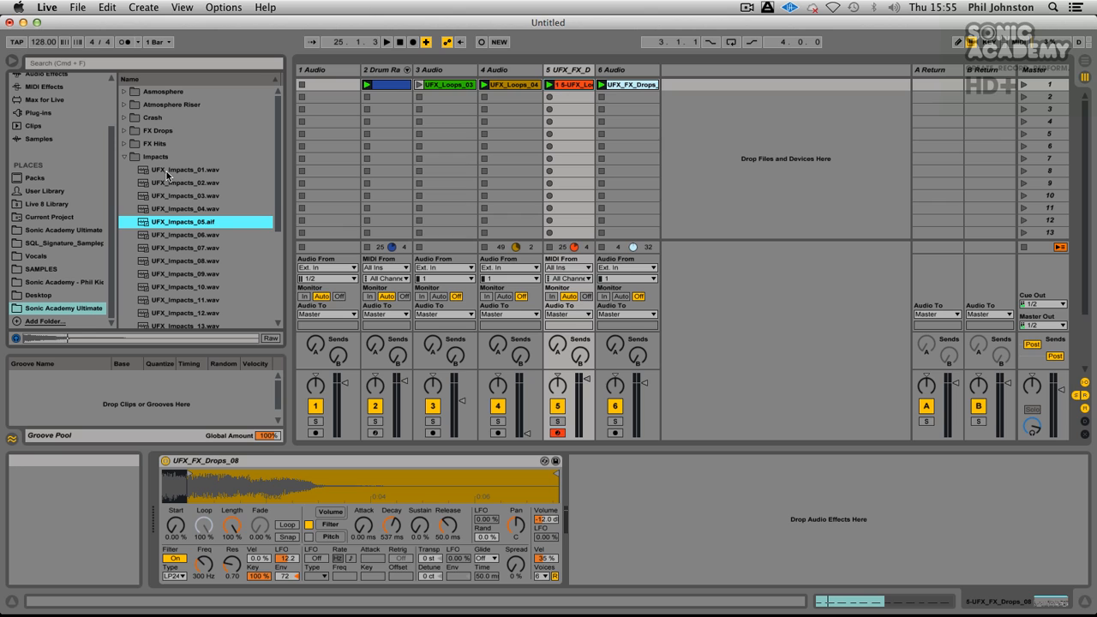
key("Up")
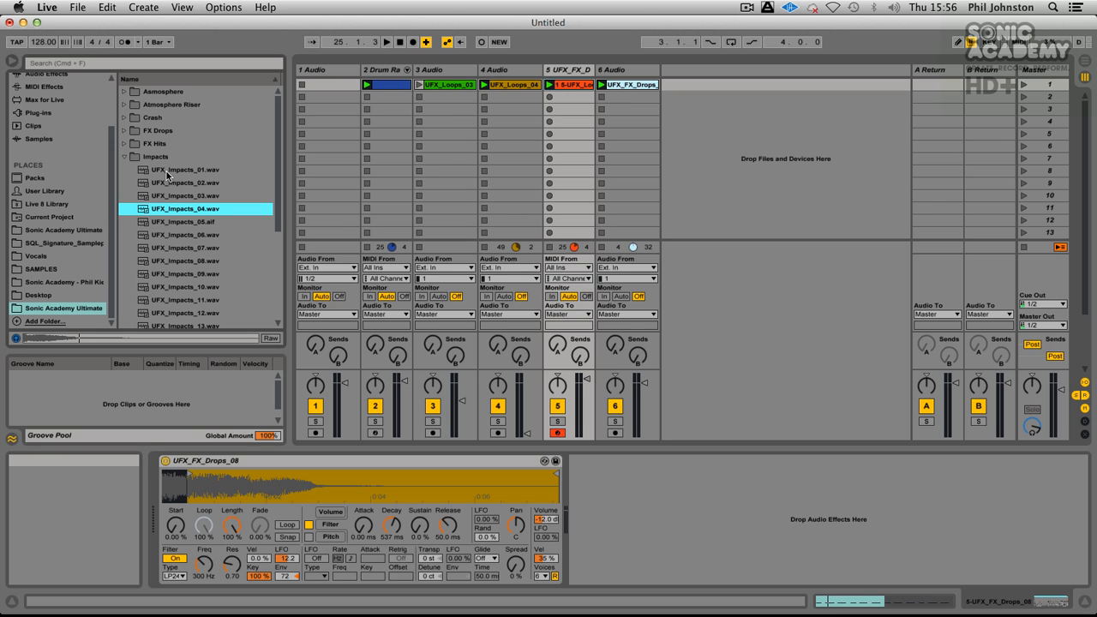
key("Down")
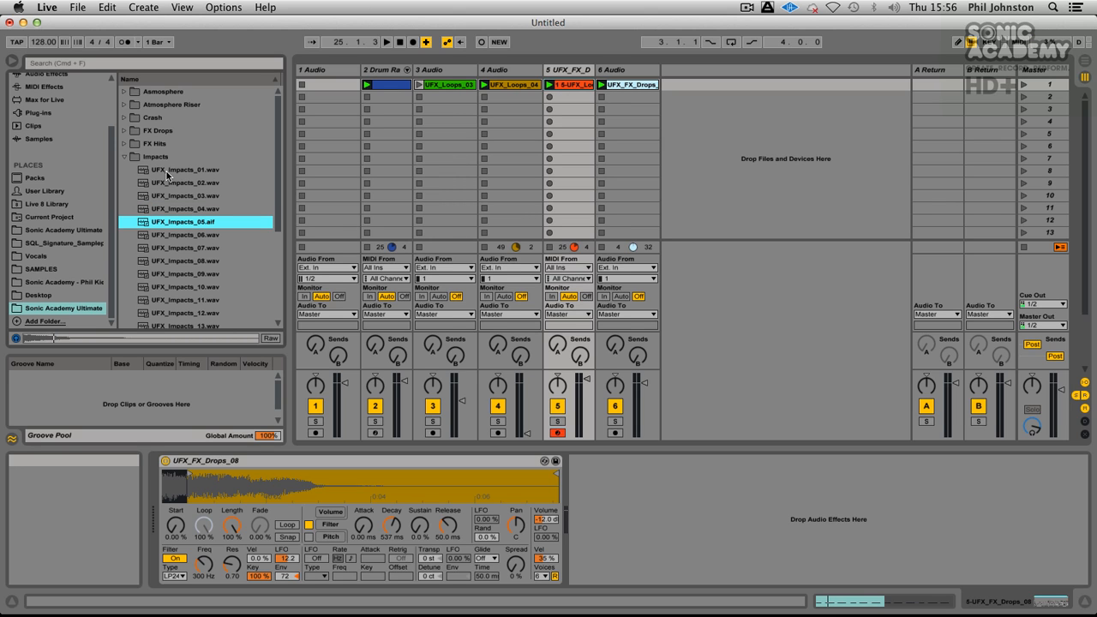
key("Down")
key("Down")
key("Down")
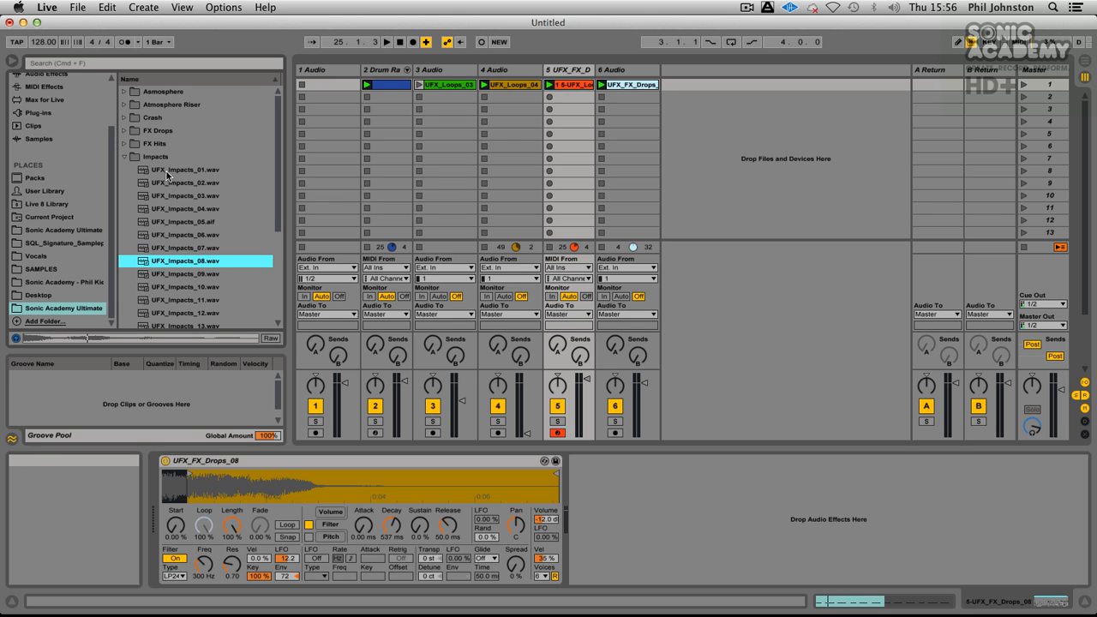
Step: Audition UFX_Impacts_09 to UFX_Impacts_11 and load UFX_Impacts_10 into the first clip slot of a new audio track
key("Down")
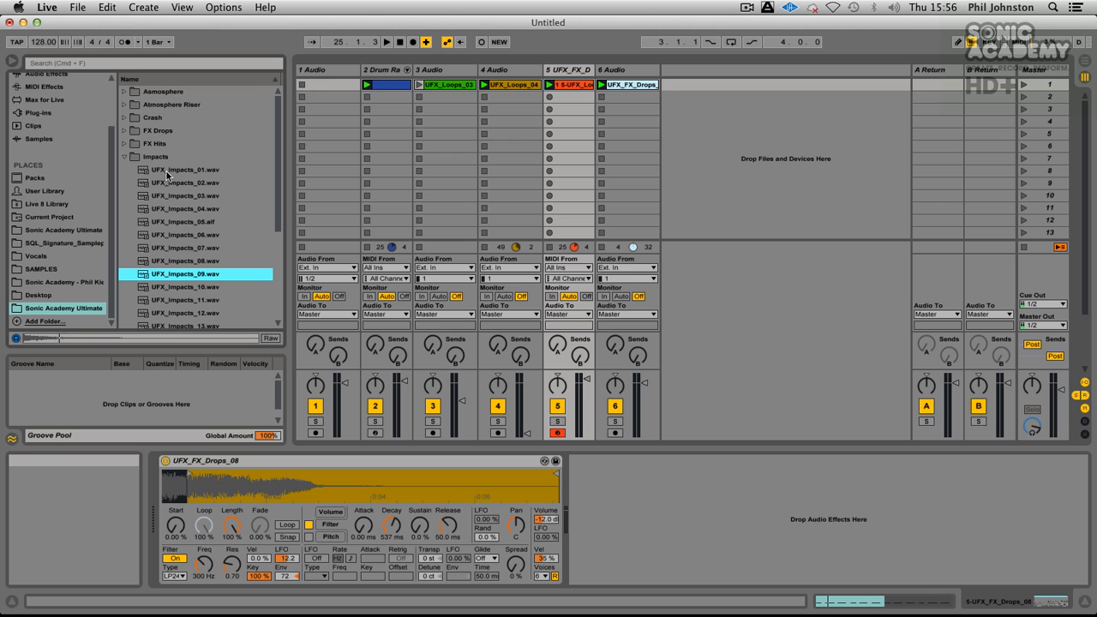
key("Down")
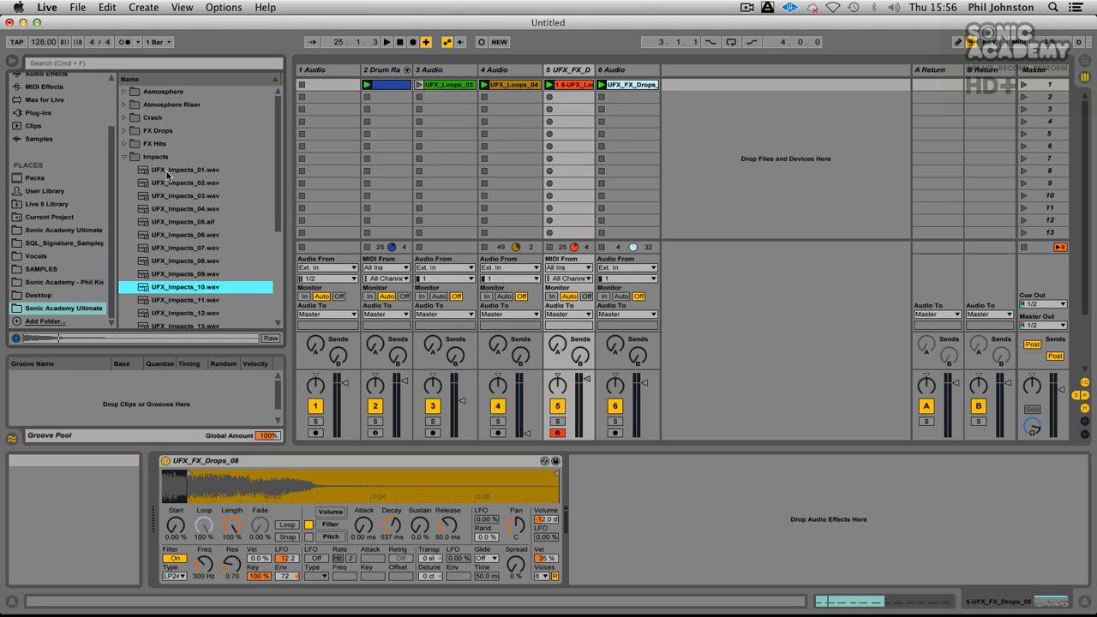
key("Down")
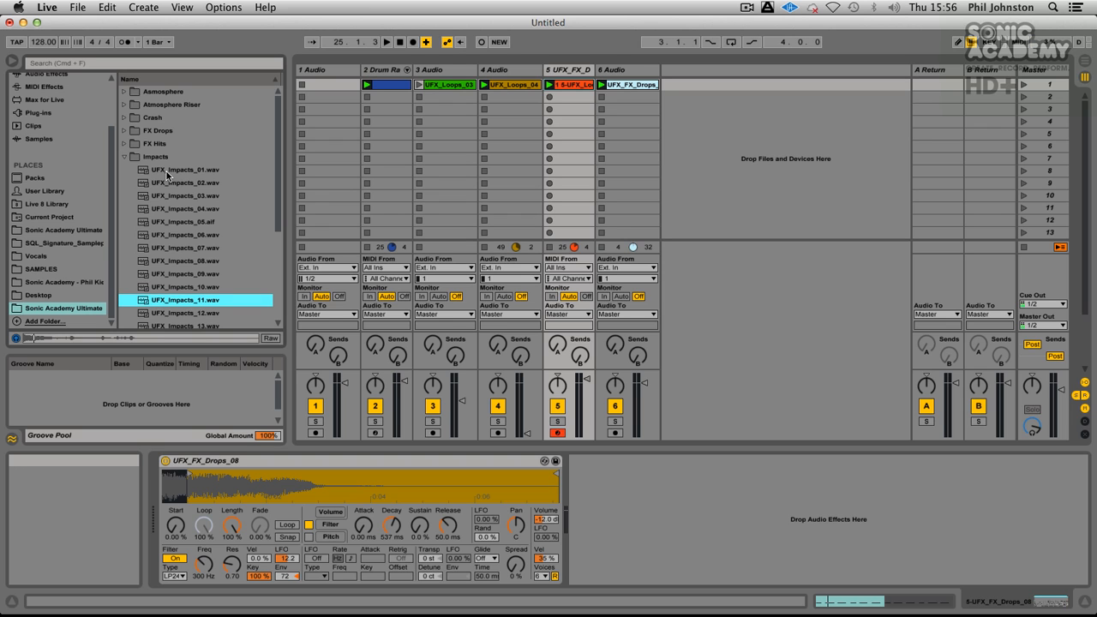
key("Up")
scroll(169, 235, "down", 1)
left_click_drag(169, 249, 697, 85)
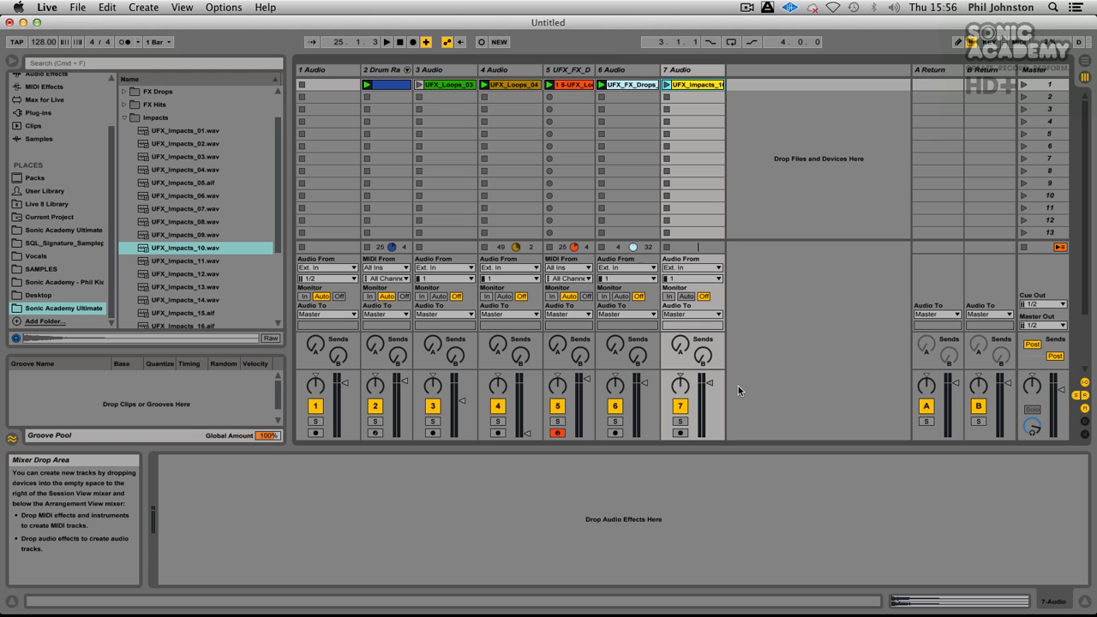
Step: Solo the new track and play UFX_Impacts_10 reversed, then unsolo the track and restore the sample's original direction
left_click(680, 421)
left_click(686, 85)
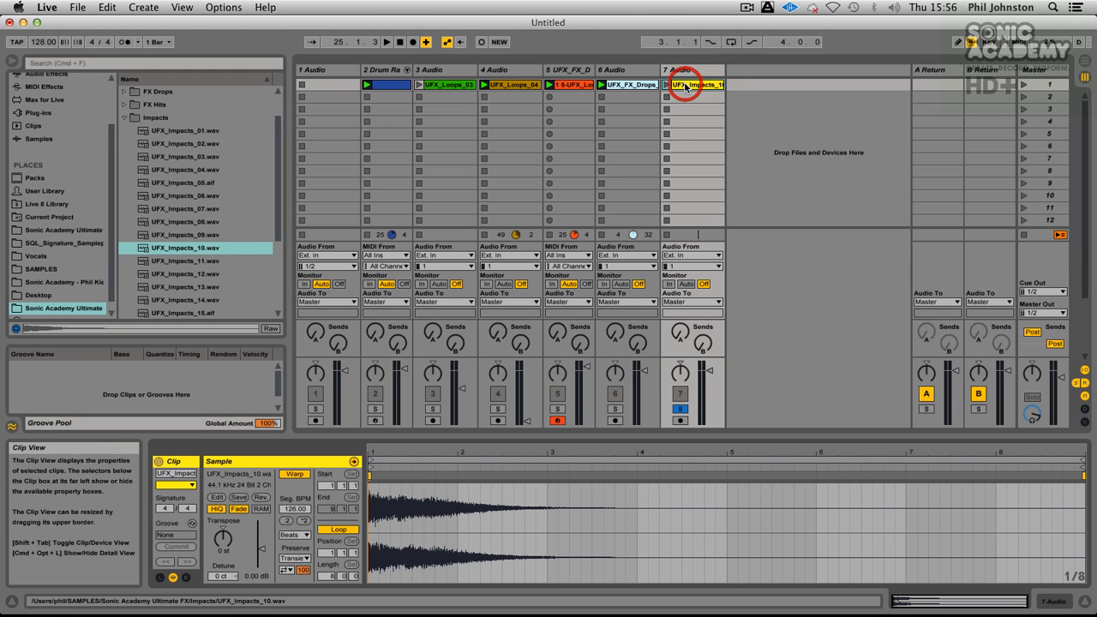
left_click(259, 498)
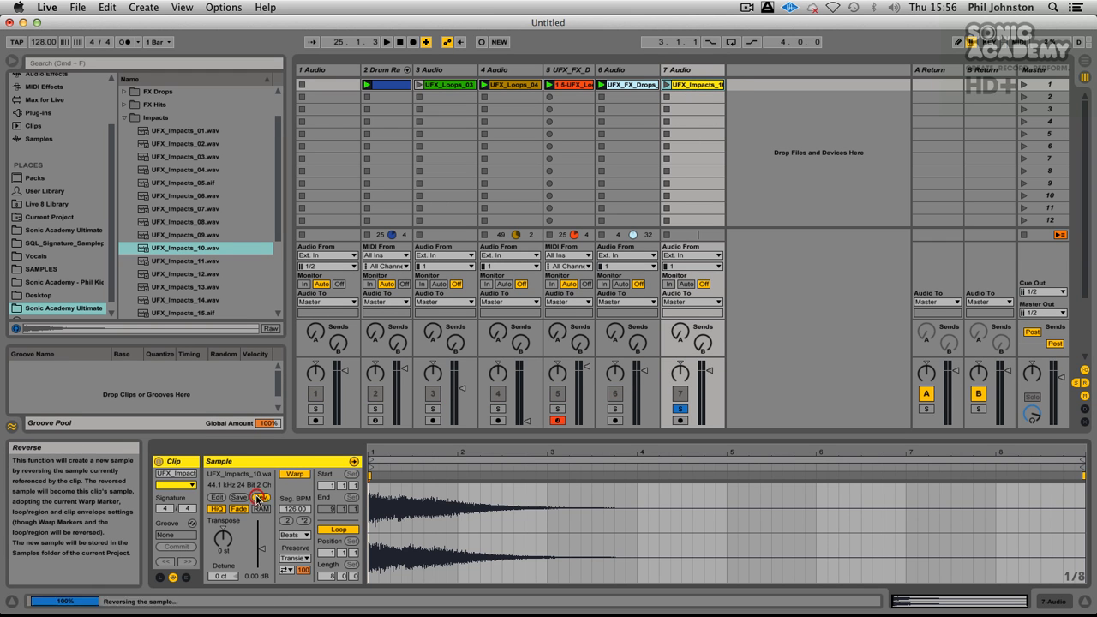
left_click(667, 84)
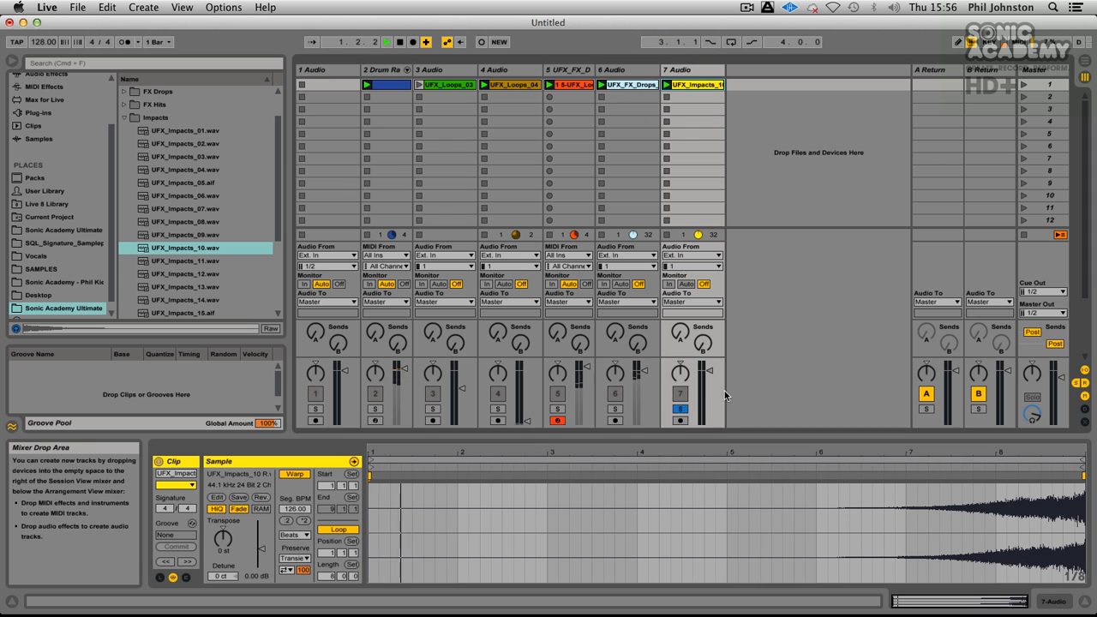
left_click(770, 497)
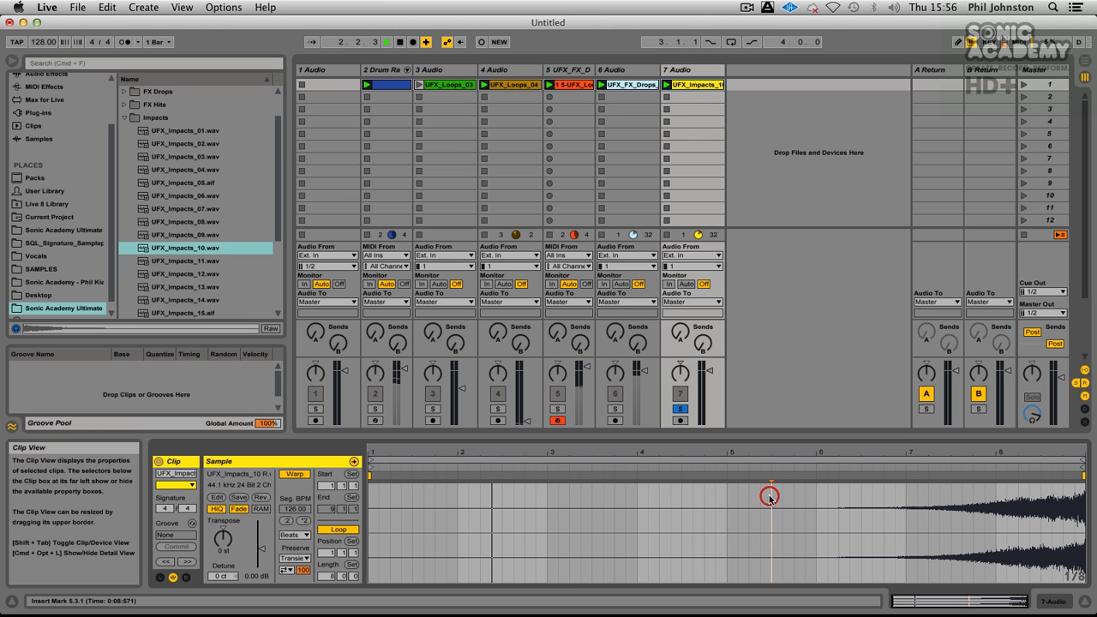
left_click(715, 502)
left_click(724, 466)
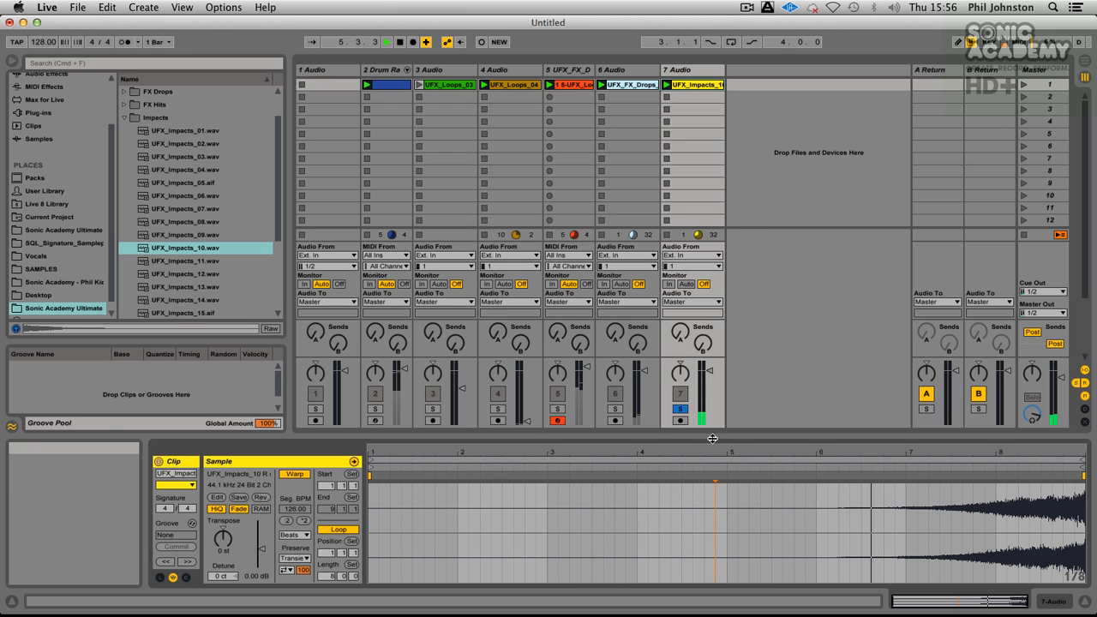
left_click(680, 409)
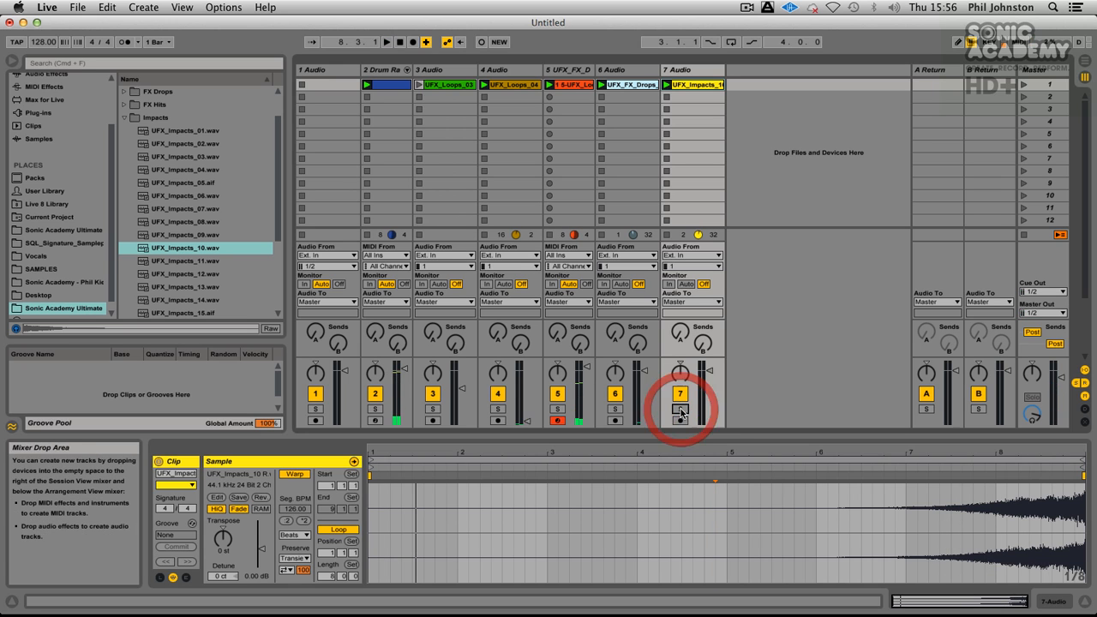
left_click(260, 498)
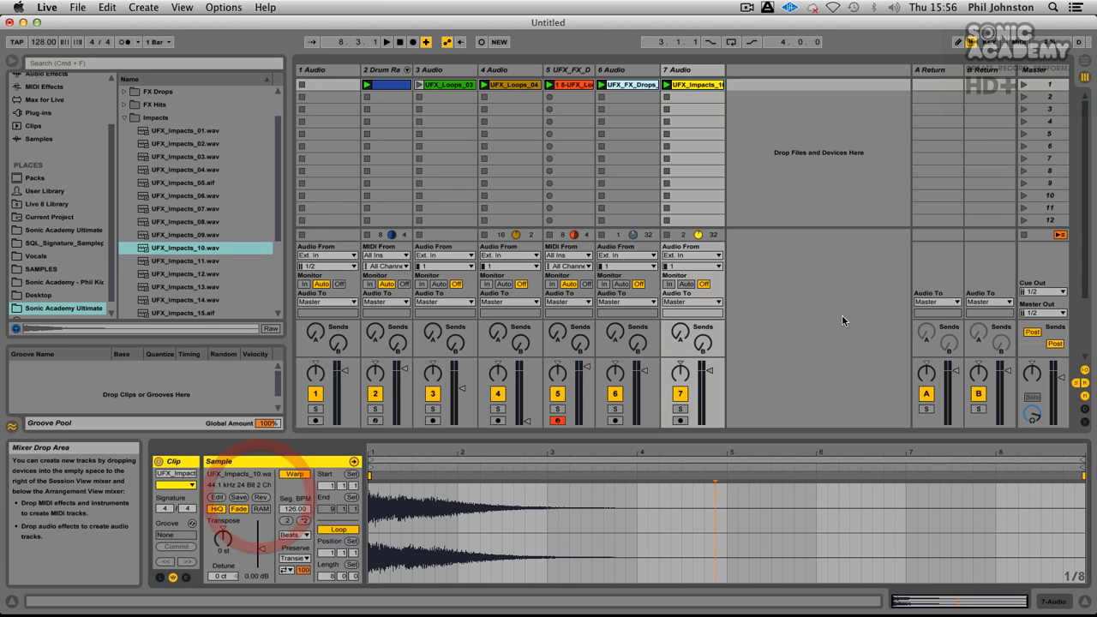
Step: Play the pattern with the impact and lower the volumes of track 5 and the UFX_FX_Drops audio track
key("space")
key("space")
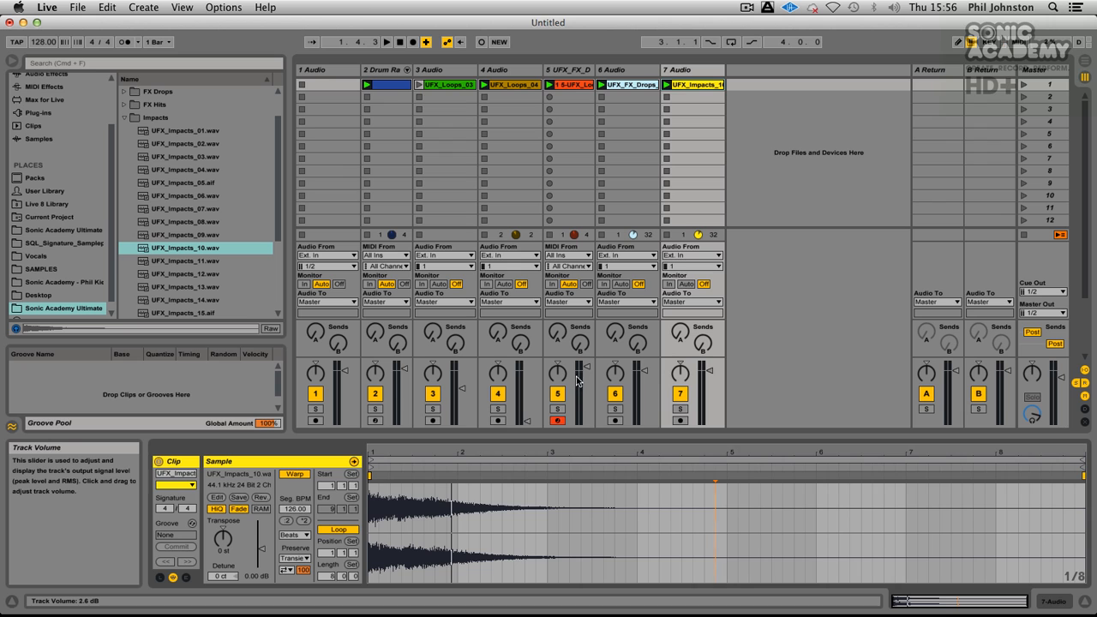
key("space")
left_click_drag(637, 382, 636, 400)
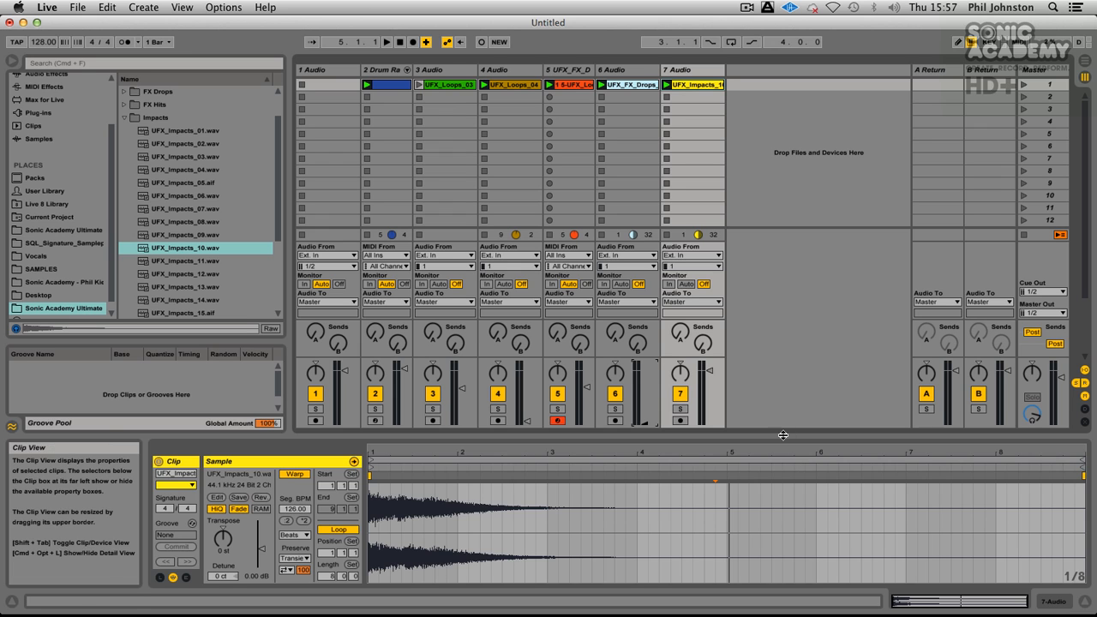
Step: Try UFX_Impacts_10's start marker at bar 8, then set the clip's start to 2.1.1 and play the pattern
left_click_drag(372, 467, 991, 477)
key("space")
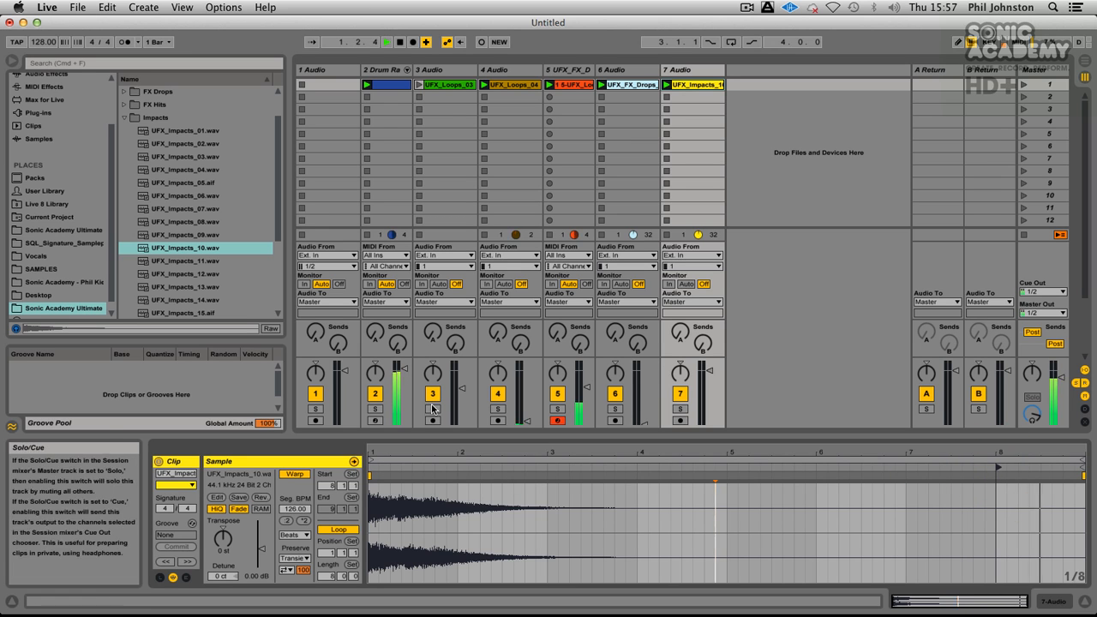
key("space")
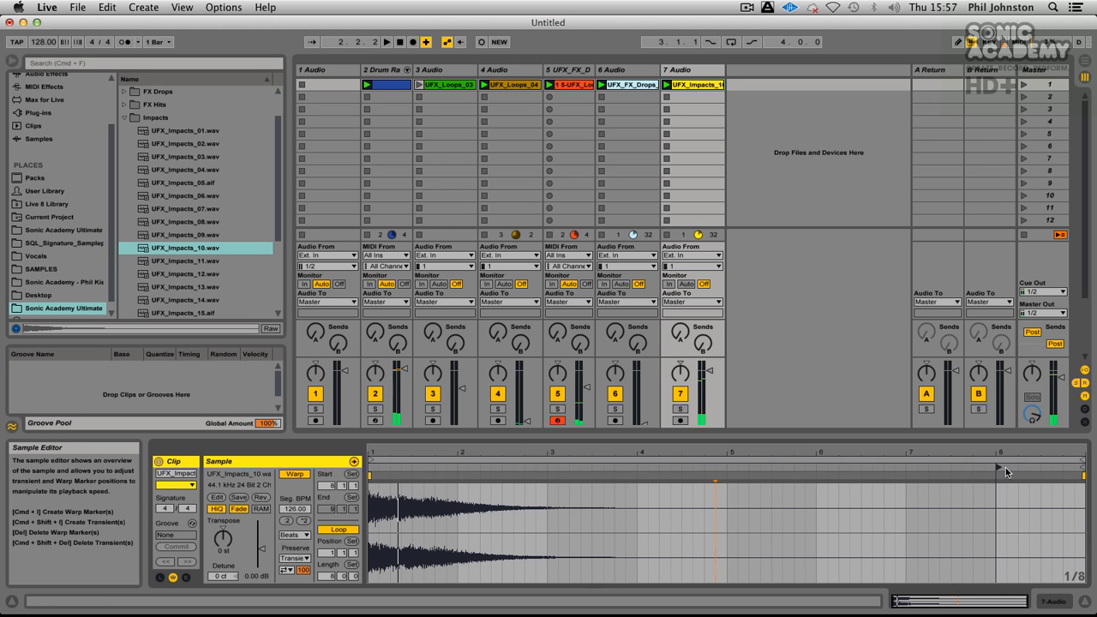
mouse_move(997, 469)
left_mouse_down()
mouse_move(444, 512)
mouse_move(458, 512)
left_mouse_up()
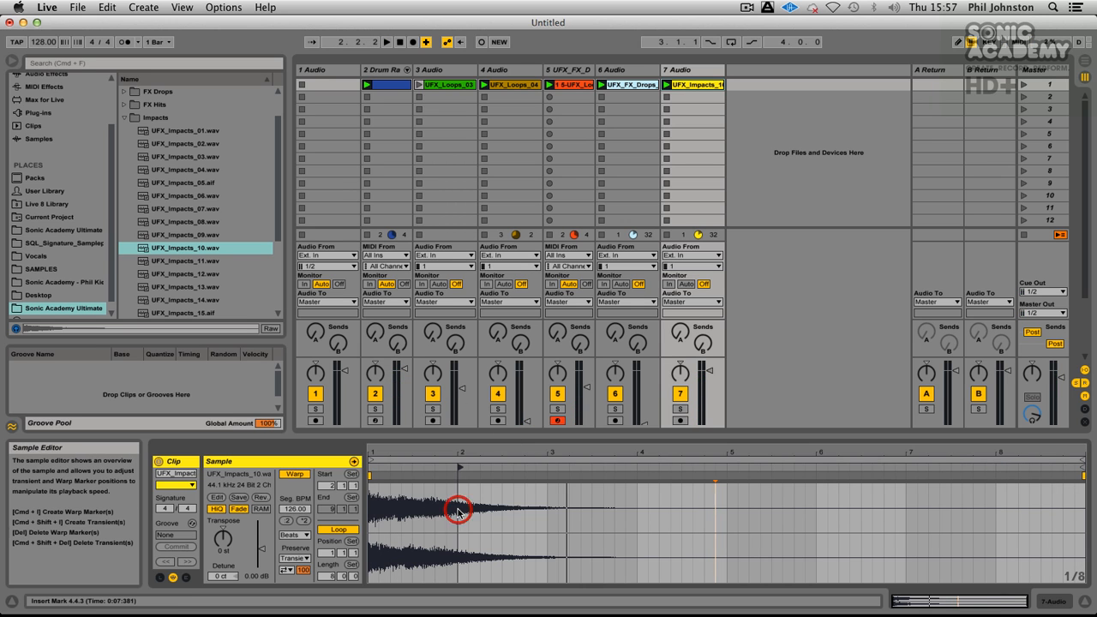
key("space")
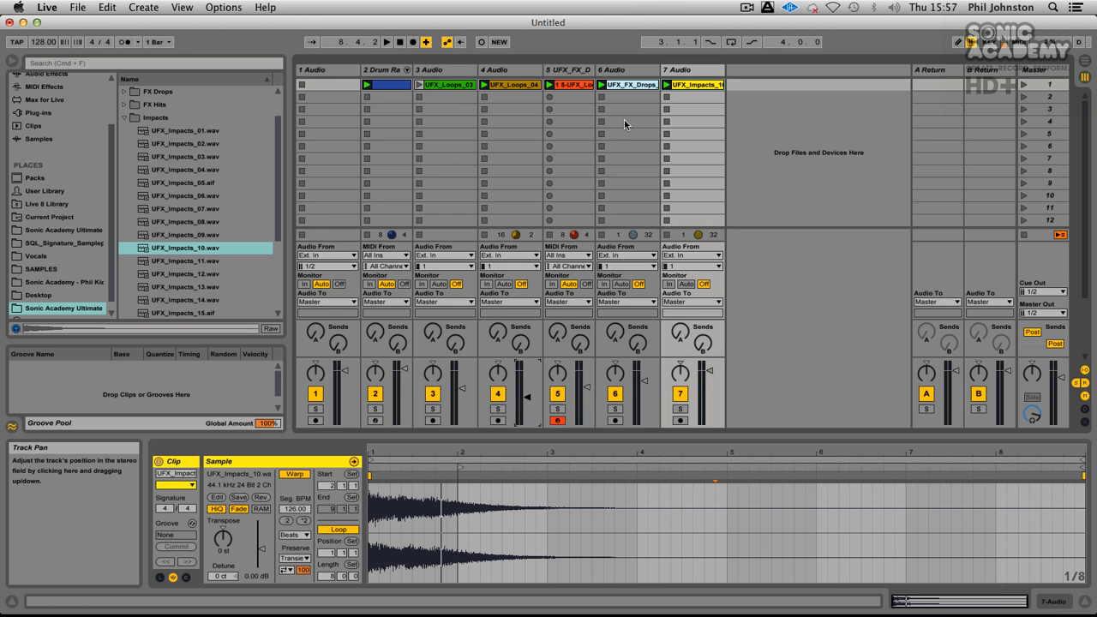
Step: Audition UFX_Impacts_11 and UFX_Impacts_12, place UFX_Impacts_12 in track 7's fourth clip slot, and launch it
left_click(445, 145)
left_click(209, 260)
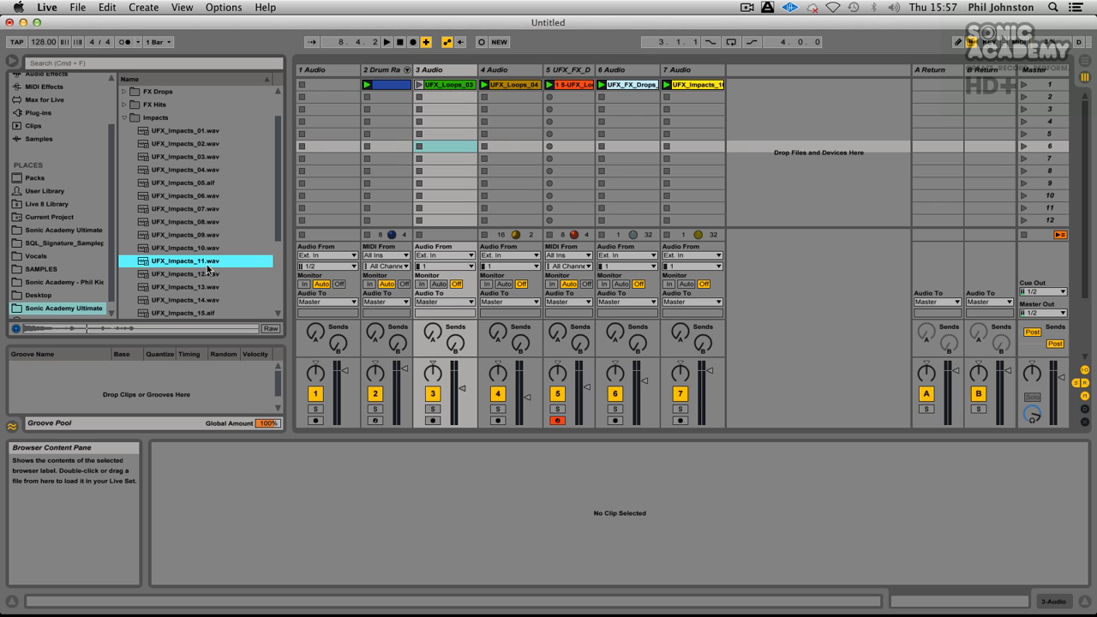
left_click(206, 273)
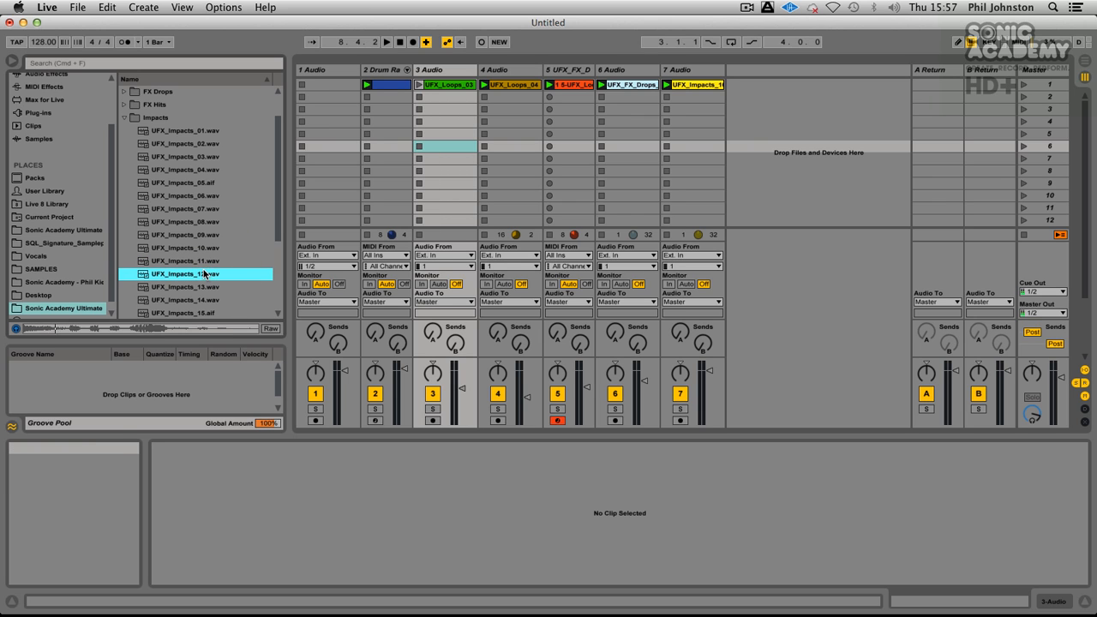
scroll(169, 274, "down", 3)
scroll(169, 274, "up", 2)
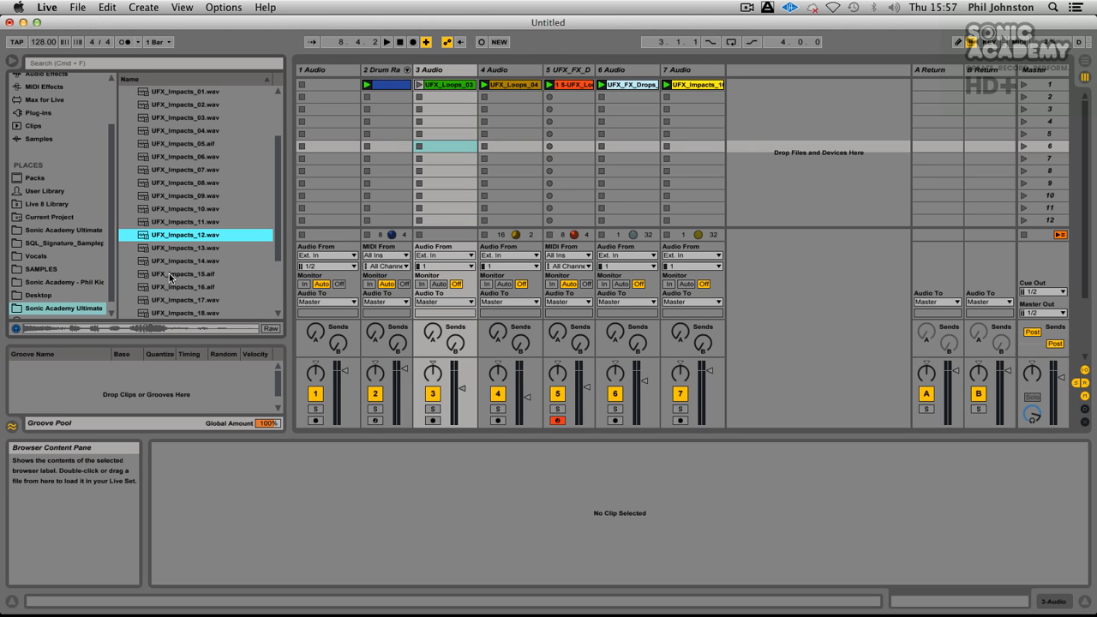
left_click_drag(176, 235, 710, 119)
left_click(666, 121)
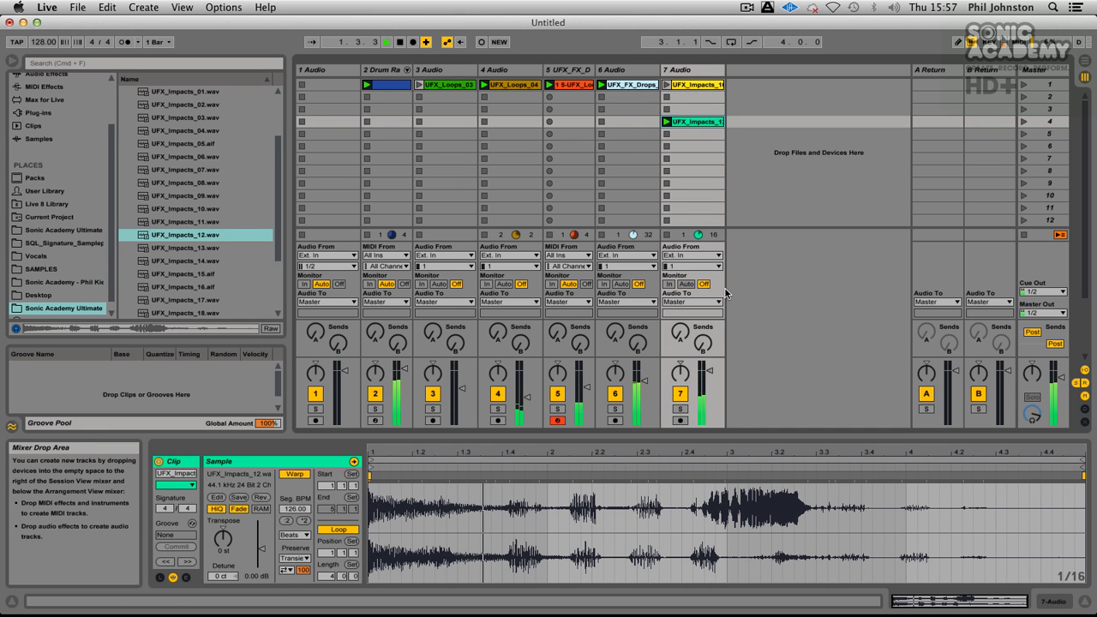
Step: Solo track 7 and narrow the UFX_Impacts_12 clip's loop to the section from 3.2.1 to 3.4.2
left_click(680, 409)
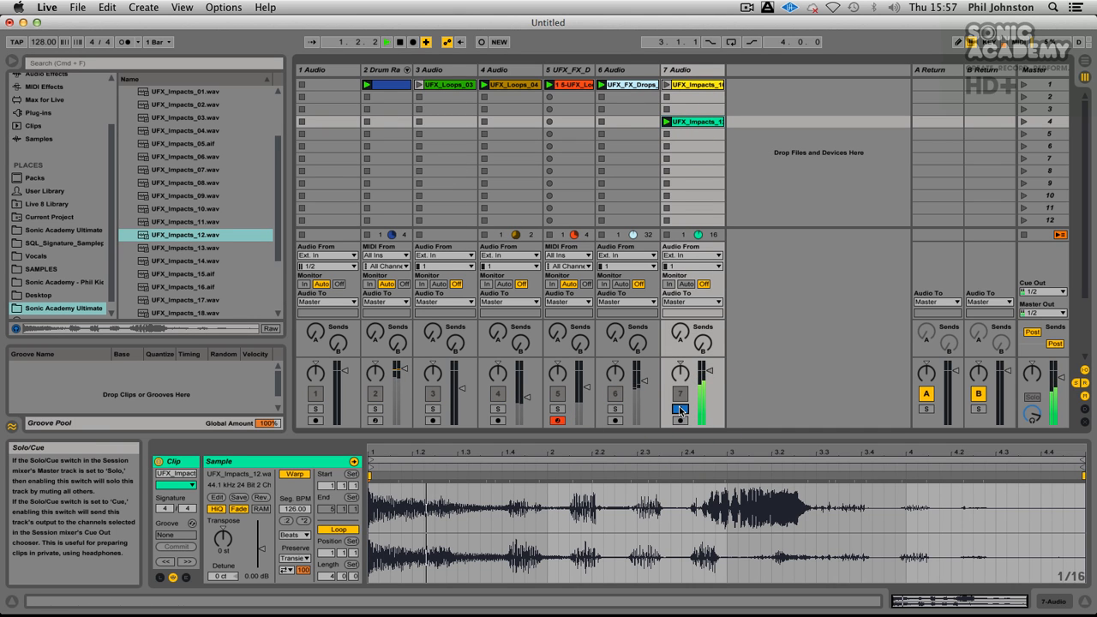
mouse_move(366, 465)
left_mouse_down()
mouse_move(810, 463)
mouse_move(693, 467)
left_mouse_up()
left_click_drag(1083, 463, 871, 466)
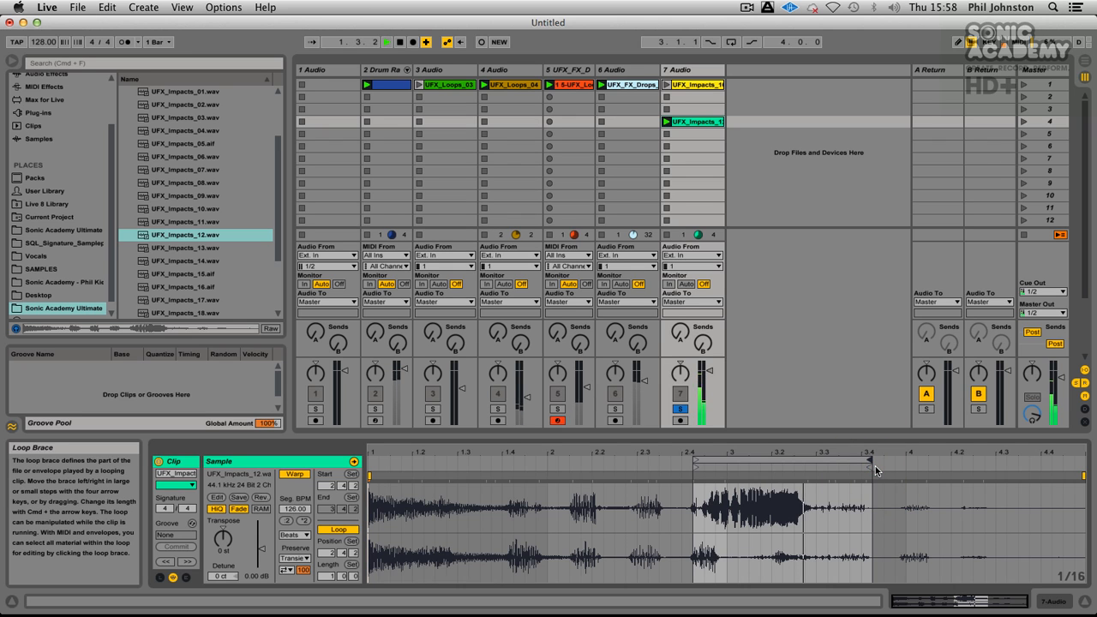
left_click_drag(693, 461, 772, 459)
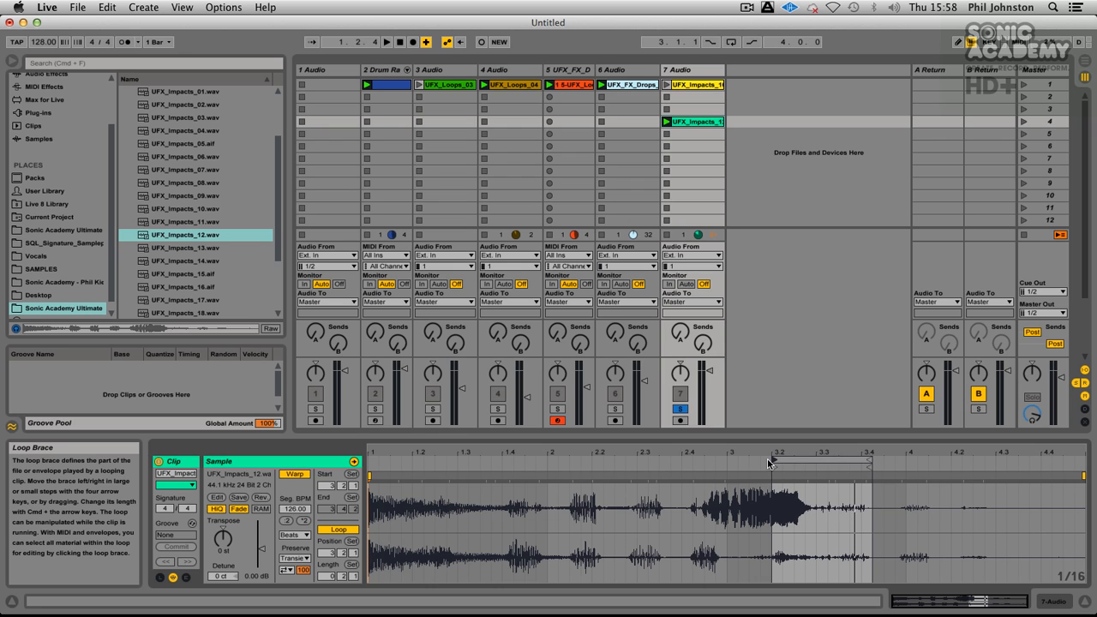
Step: Audition the Impacts samples from UFX_Impacts_13 onwards, then place UFX_Impacts_13 in track 7's fifth clip slot and launch it
scroll(267, 225, "down", 2)
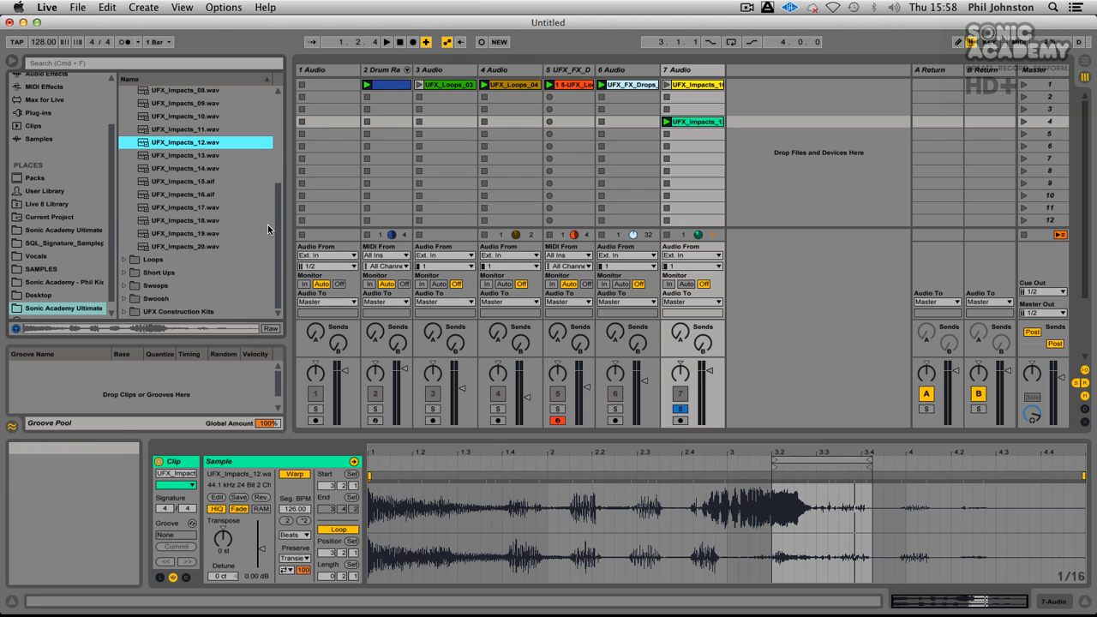
left_click(190, 181)
left_click(192, 197)
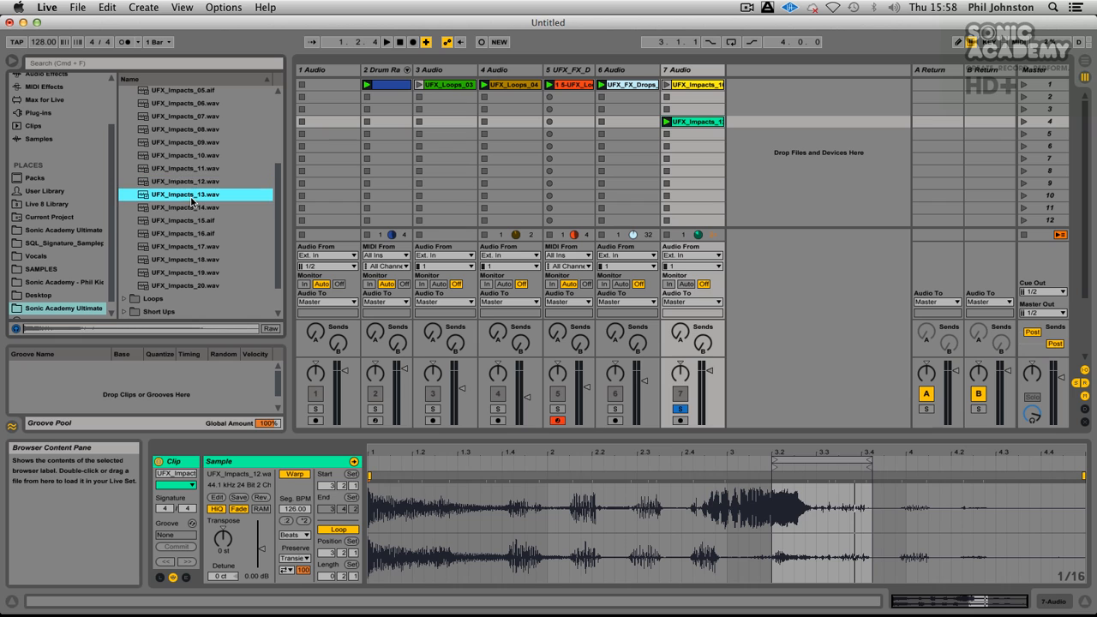
key("Down")
key("Down")
key("Down")
key("Down")
key("Down")
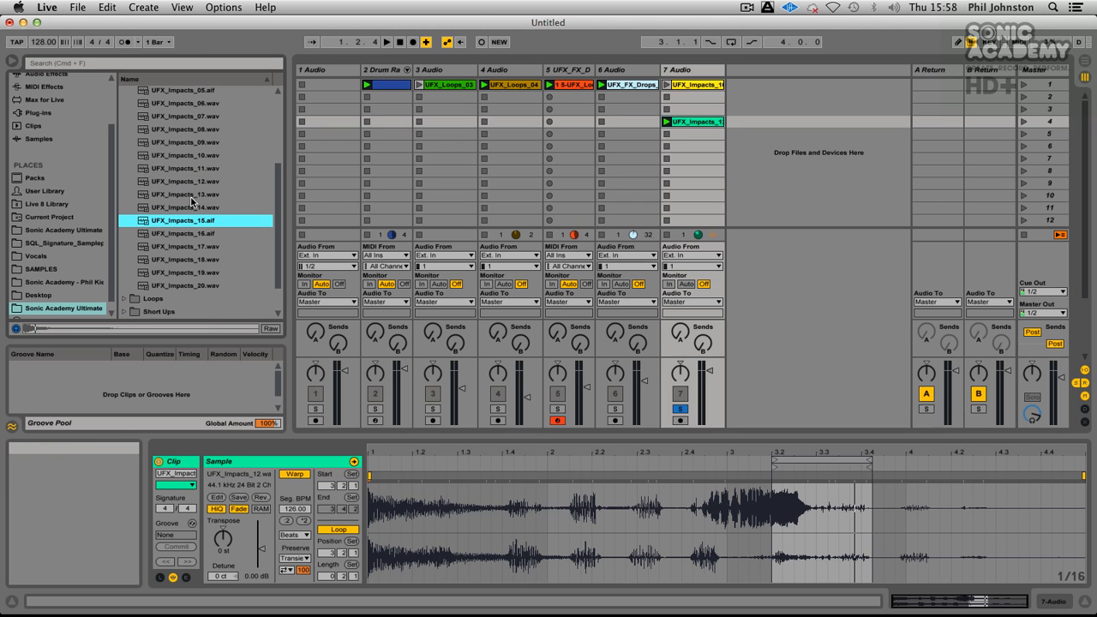
key("Down")
key("Up")
key("Up")
key("Up")
key("Up")
key("Up")
key("Up")
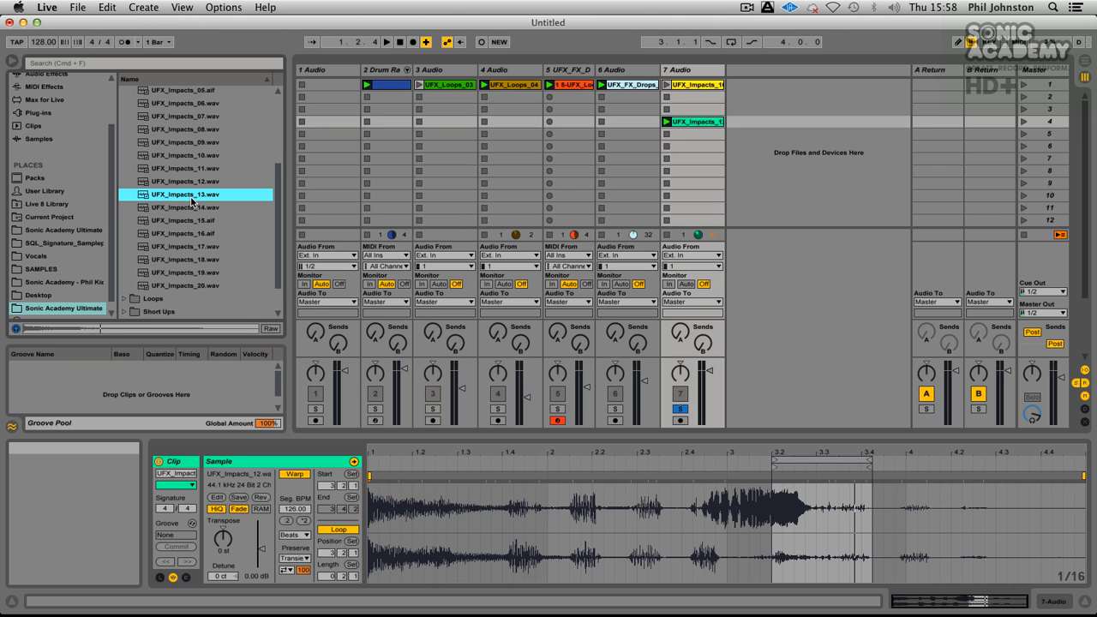
left_click_drag(192, 200, 678, 133)
left_click(668, 135)
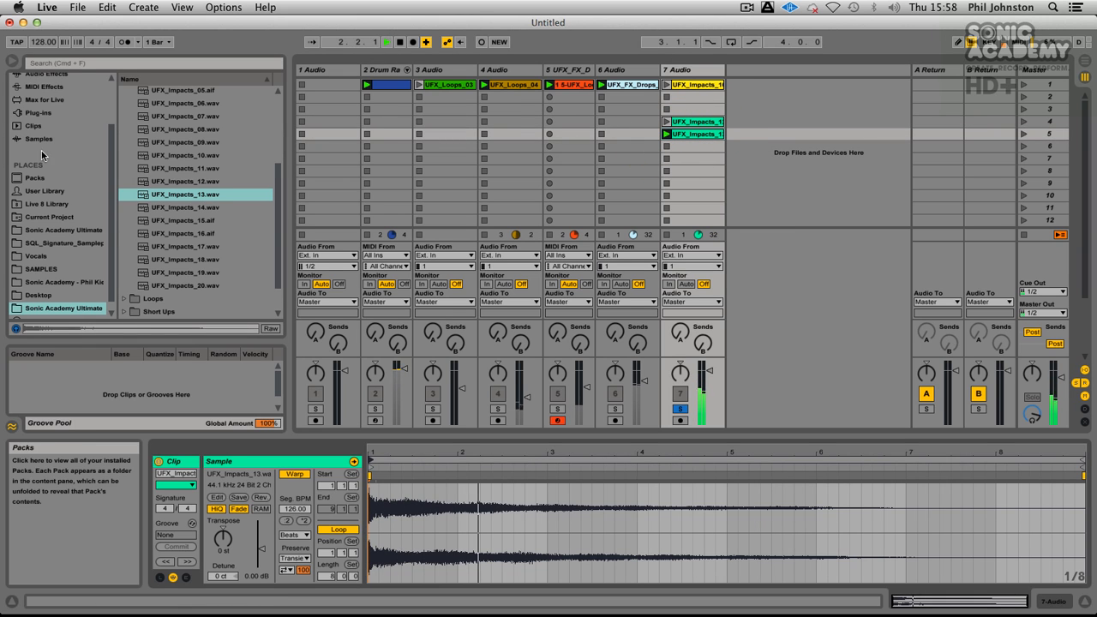
Step: Add an Auto Filter to track 7 and set it to high-pass with cutoff 956 Hz and Q 0.20
scroll(51, 167, "up", 3)
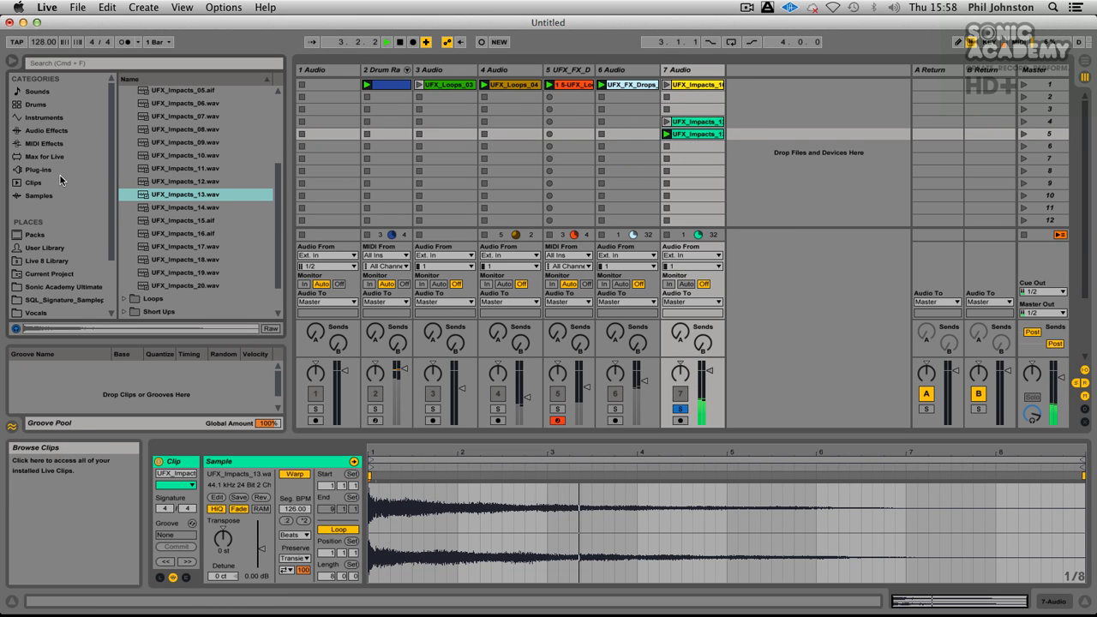
left_click(39, 169)
left_click(48, 130)
left_click_drag(158, 120, 686, 147)
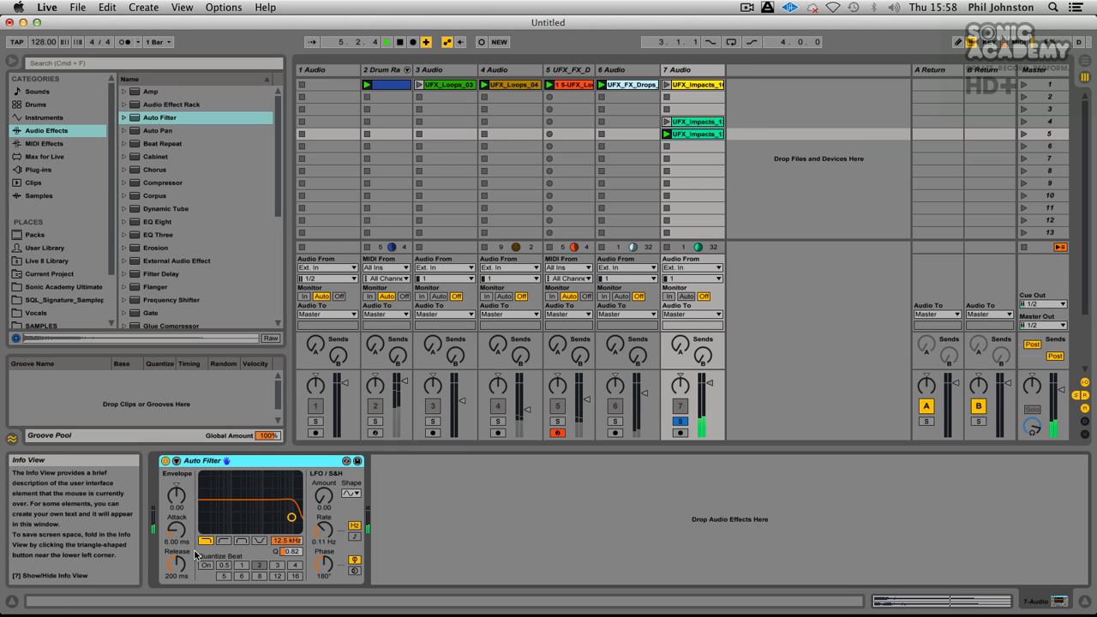
left_click(224, 541)
left_click_drag(292, 517, 255, 531)
Step: Add a Compressor after the Auto Filter on track 7 and enable its sidechain from the track 2 Drum Rack, using a Pre FX signal
left_click_drag(202, 183, 705, 189)
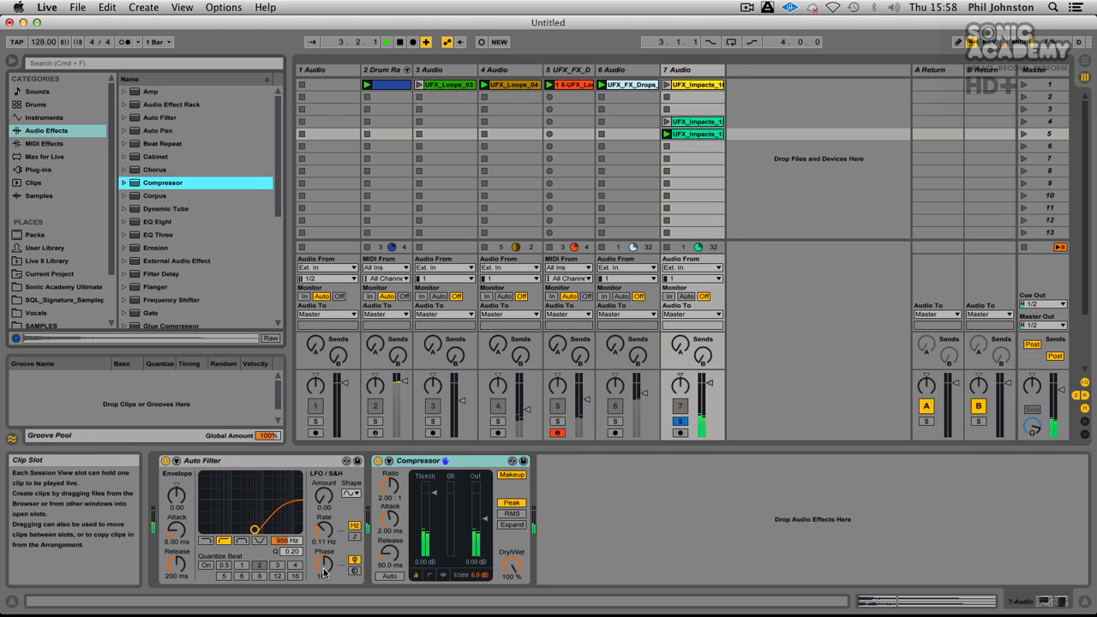
left_click(388, 461)
left_click(399, 474)
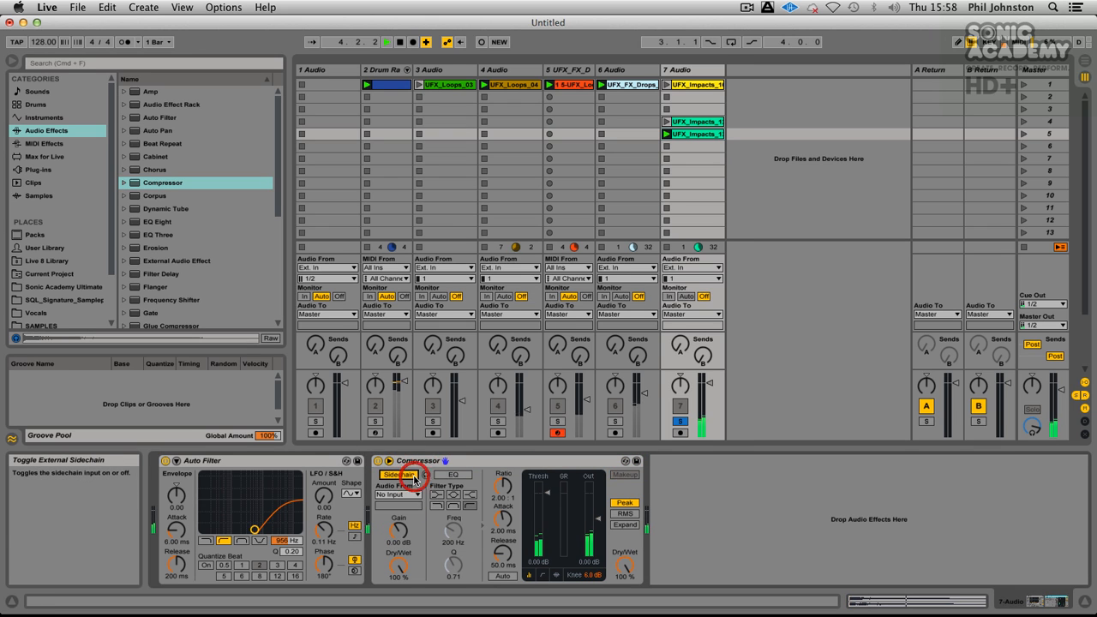
left_click(397, 495)
left_click(418, 390)
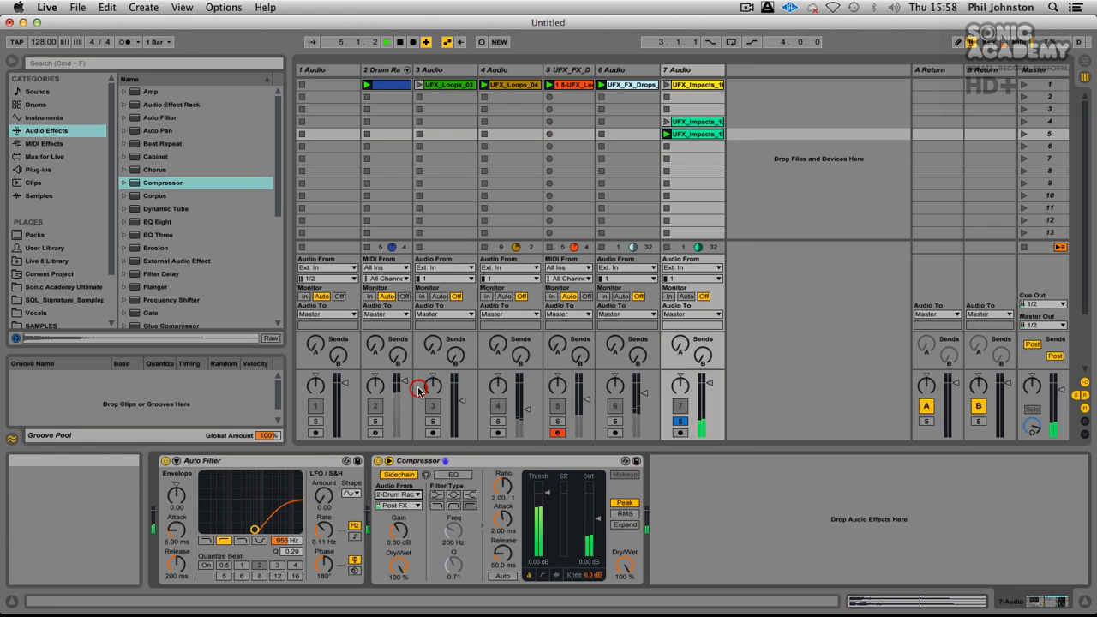
left_click(398, 505)
left_click(394, 226)
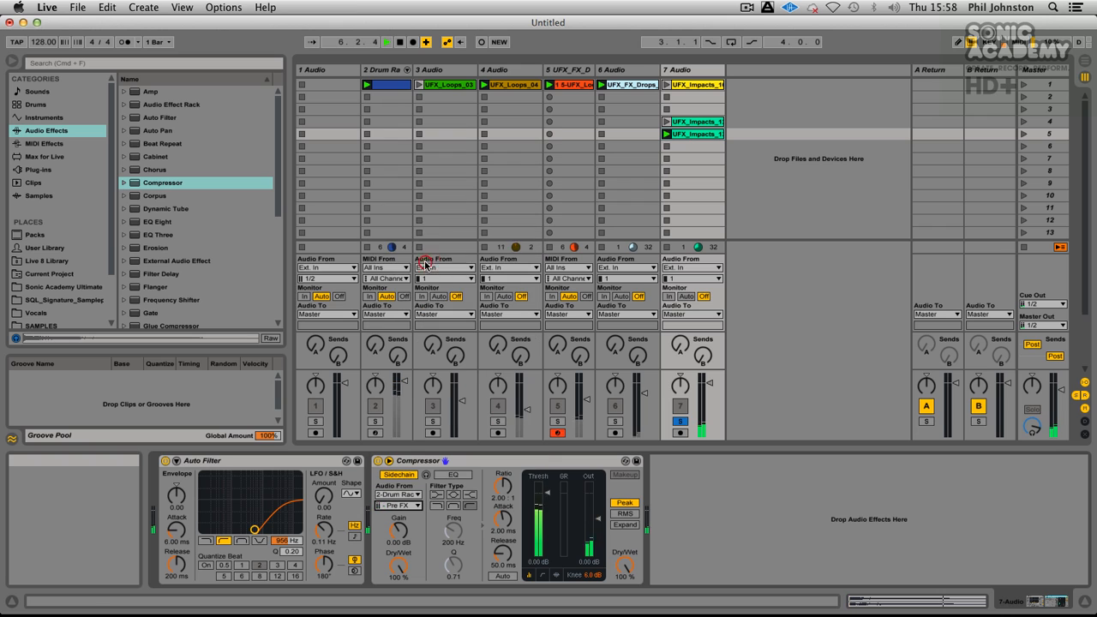
Step: Lower the threshold of track 7's Compressor to -35.3 dB during playback and take track 7 out of solo
key("space")
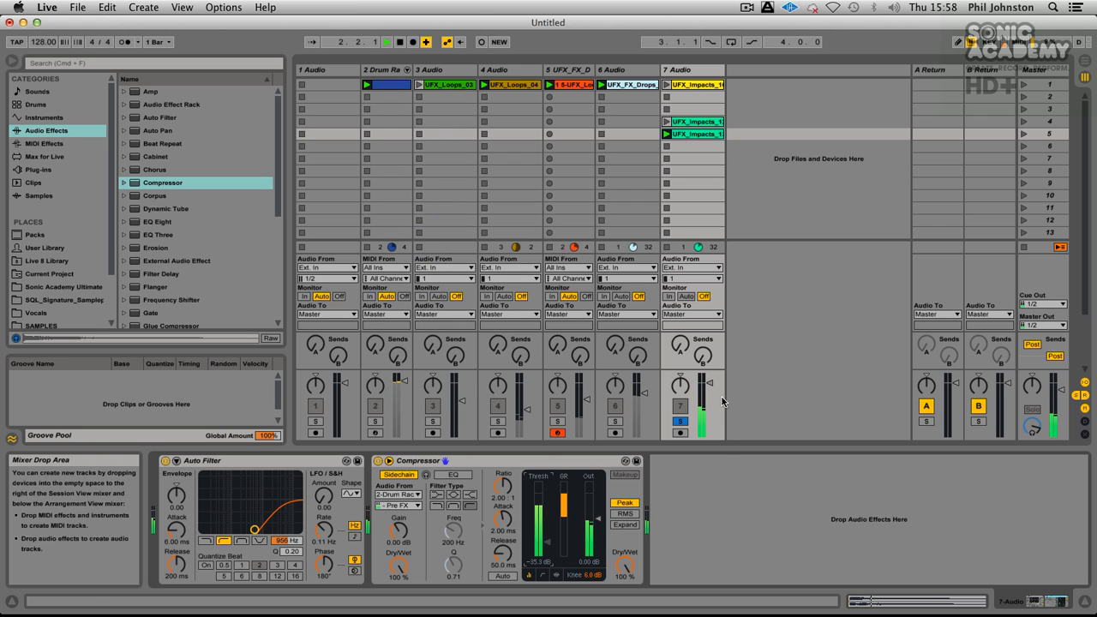
left_click(680, 420)
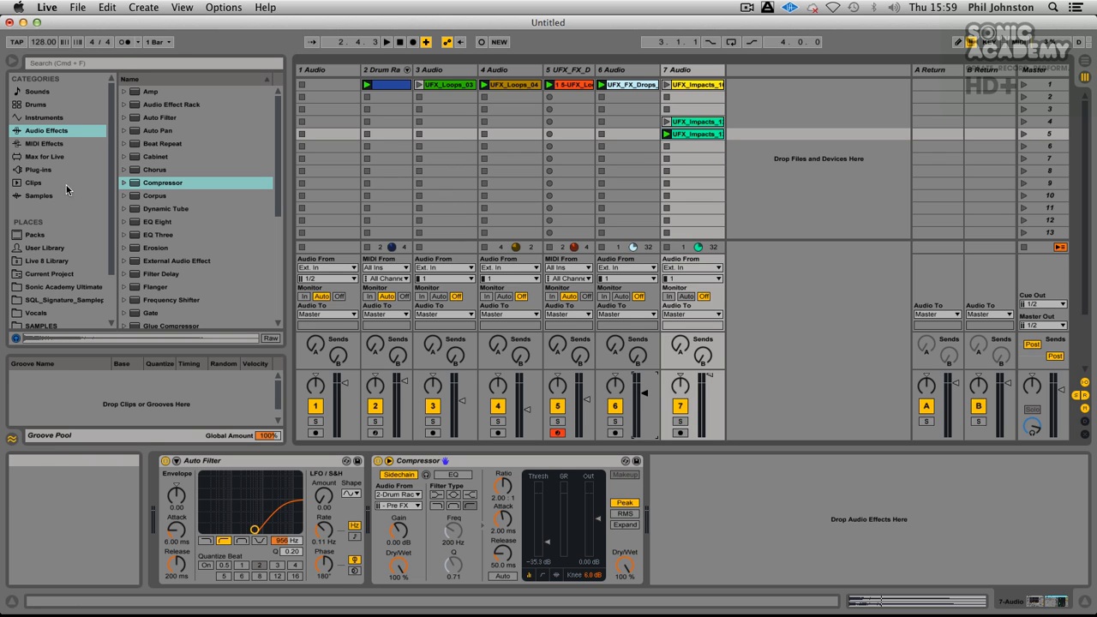
Step: Switch from the Impacts samples to the Asmosphere folder of the Sonic Academy Ultimate library and audition UFX_Atmos_C_01 from partway through
scroll(85, 318, "down", 3)
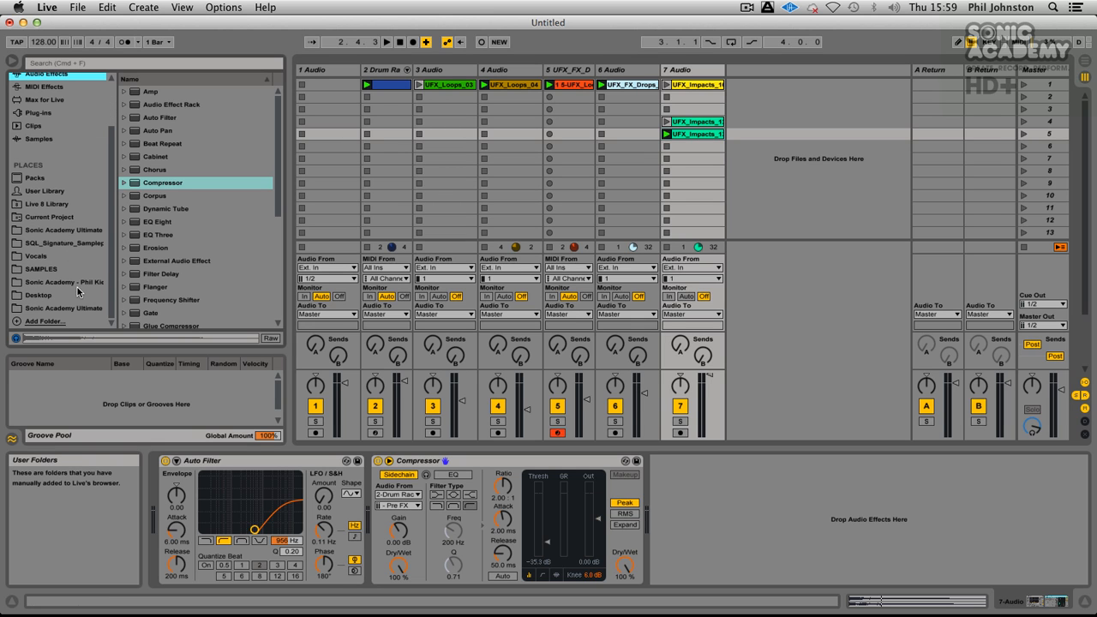
left_click(70, 309)
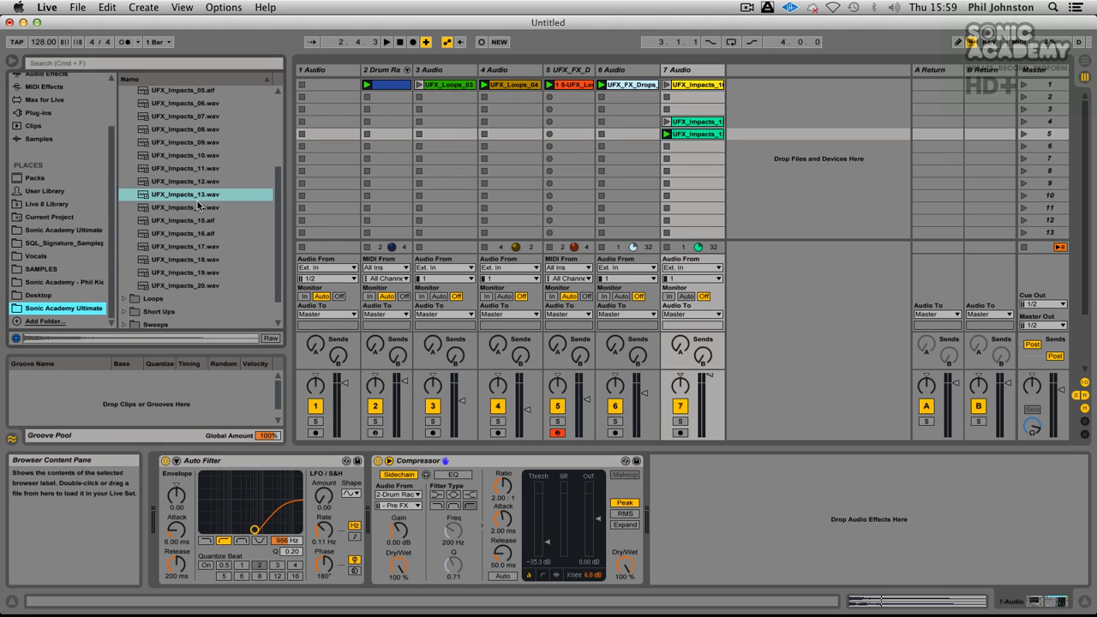
scroll(177, 162, "up", 4)
left_click(123, 158)
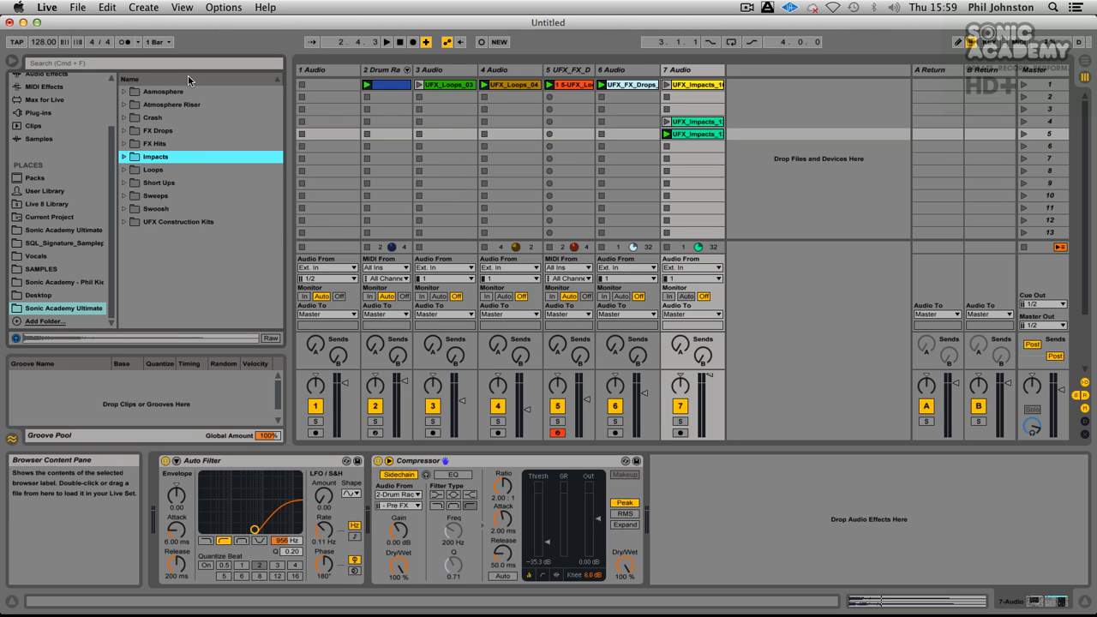
left_click(124, 92)
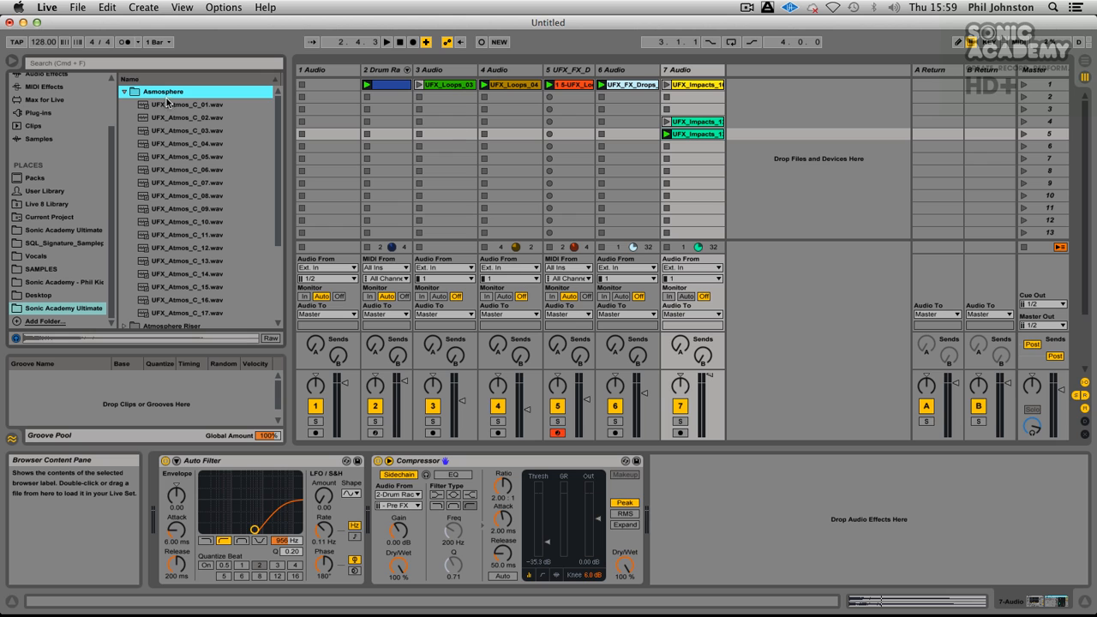
left_click(167, 104)
left_click(86, 338)
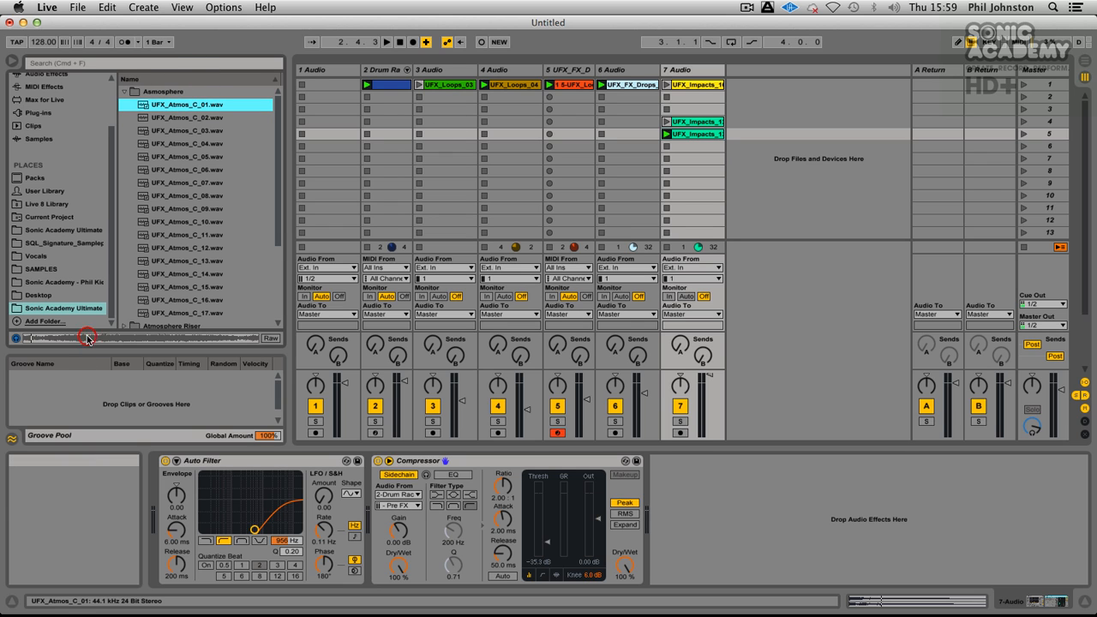
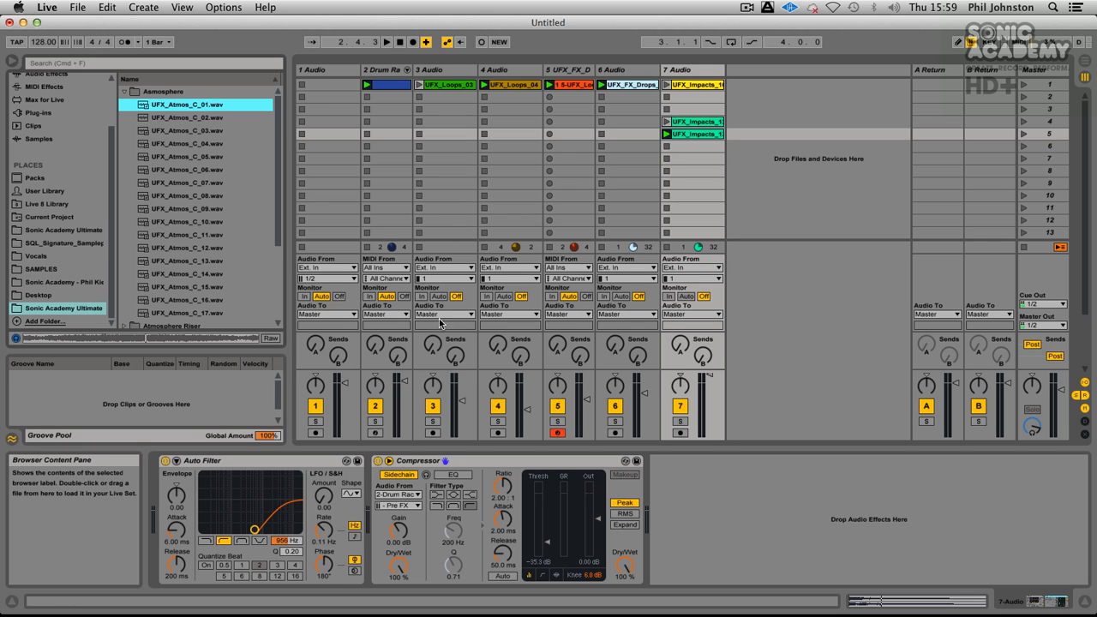
Step: Place UFX_Atmos_C_01 on a new audio track 8, solo it together with track 5, and launch the clip during playback
left_click_drag(159, 103, 776, 87)
left_click(557, 421)
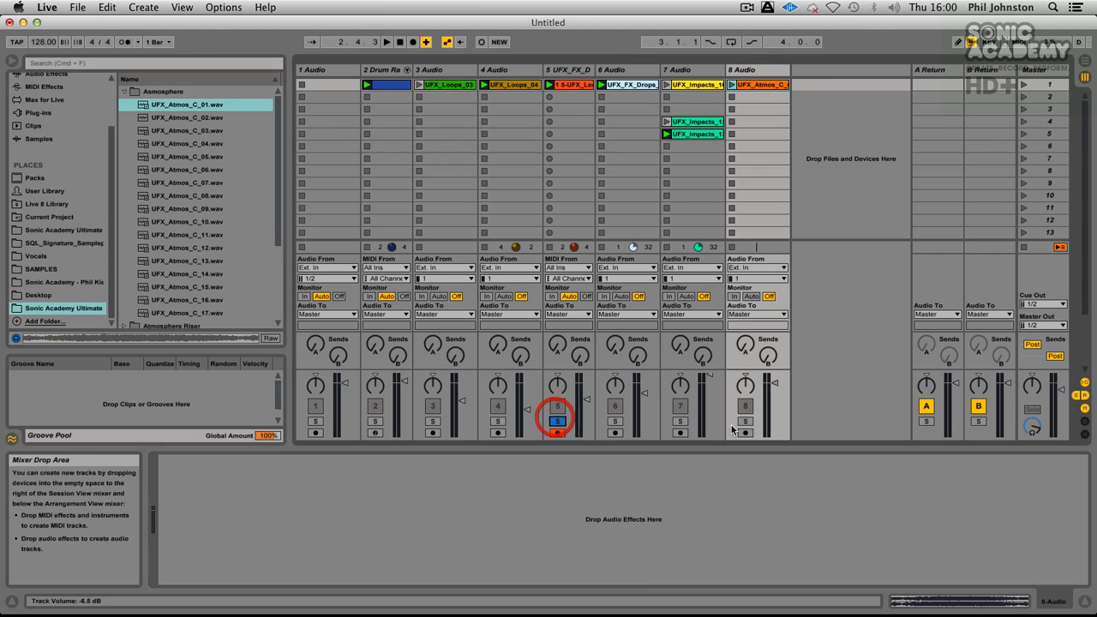
left_click(745, 421)
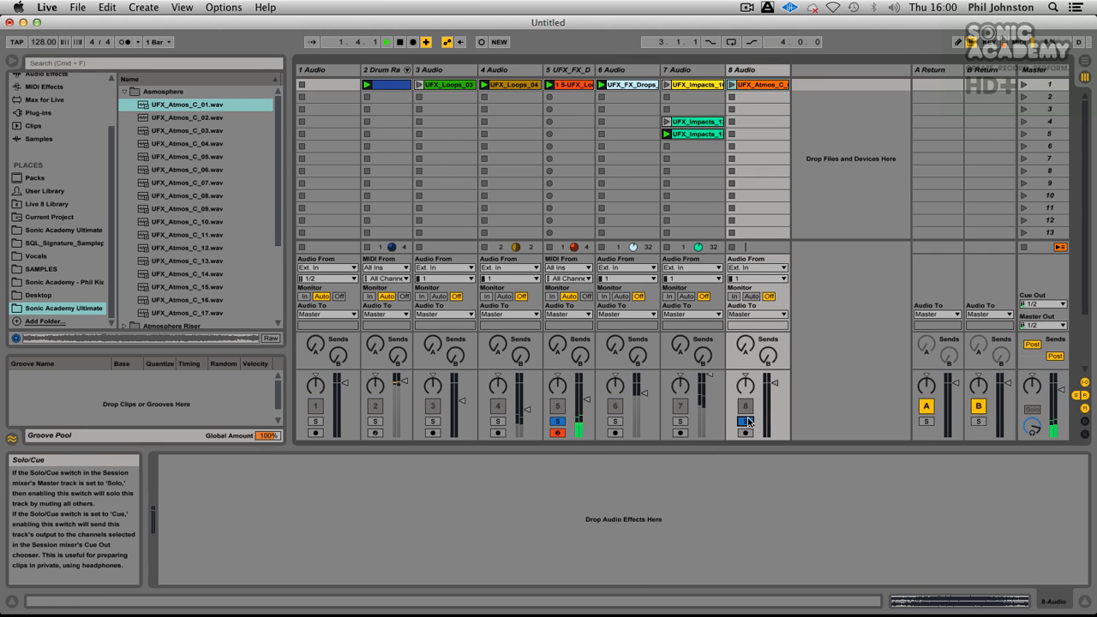
left_click(732, 84)
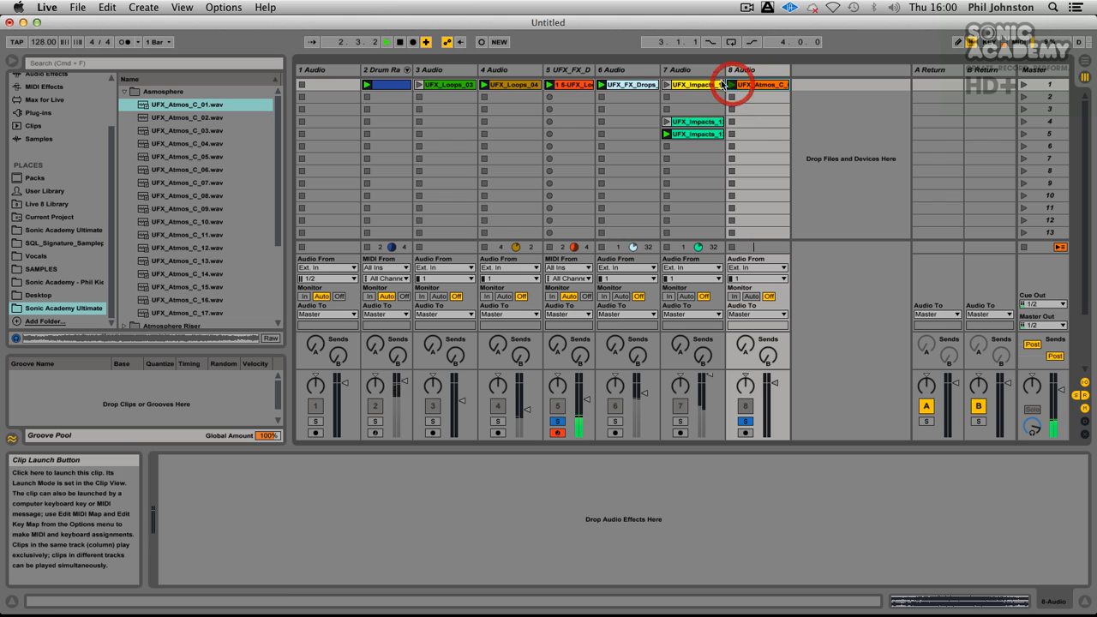
Step: Raise track 5's volume to 4.0 dB and load a Filter Delay on return A, feeding it from track 5's send A
left_click(586, 72)
left_click_drag(571, 392, 573, 385)
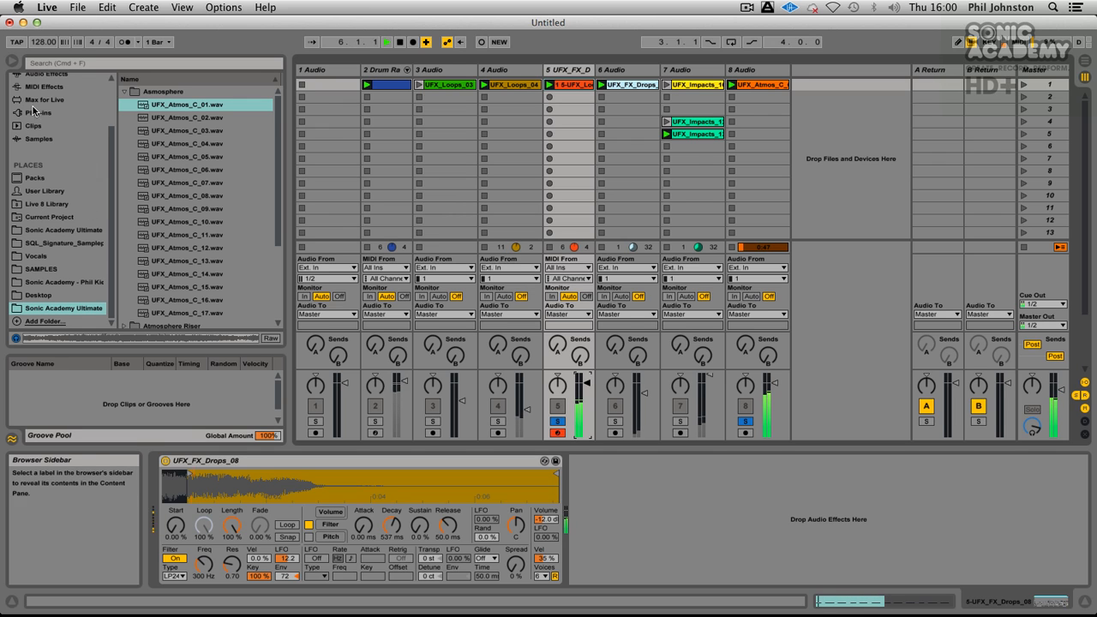
left_click(50, 76)
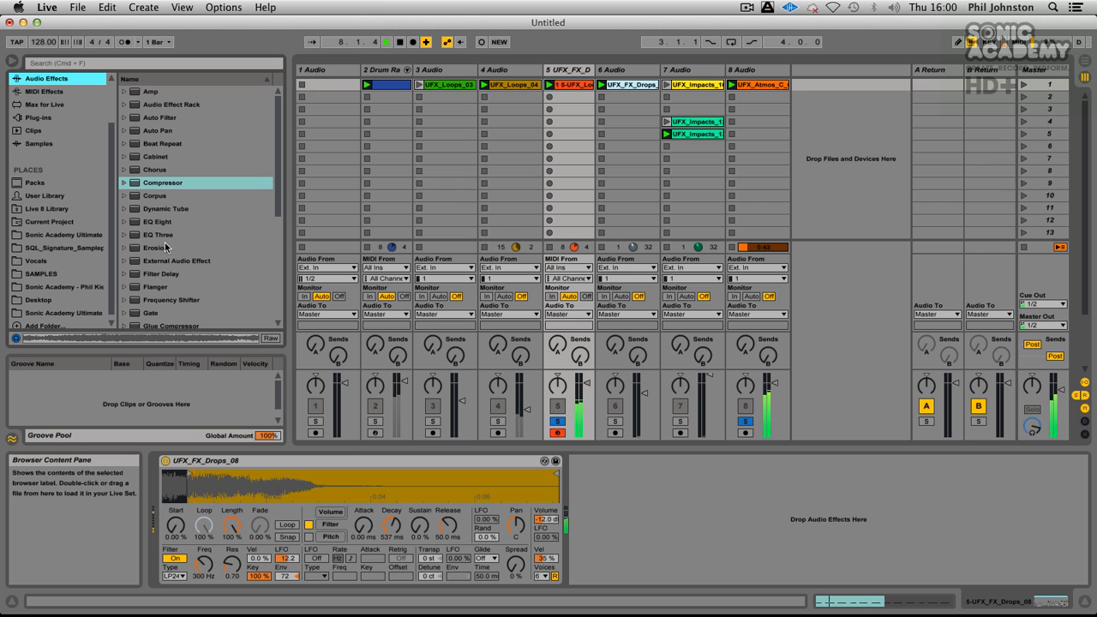
left_click_drag(139, 279, 936, 159)
left_click_drag(558, 344, 559, 287)
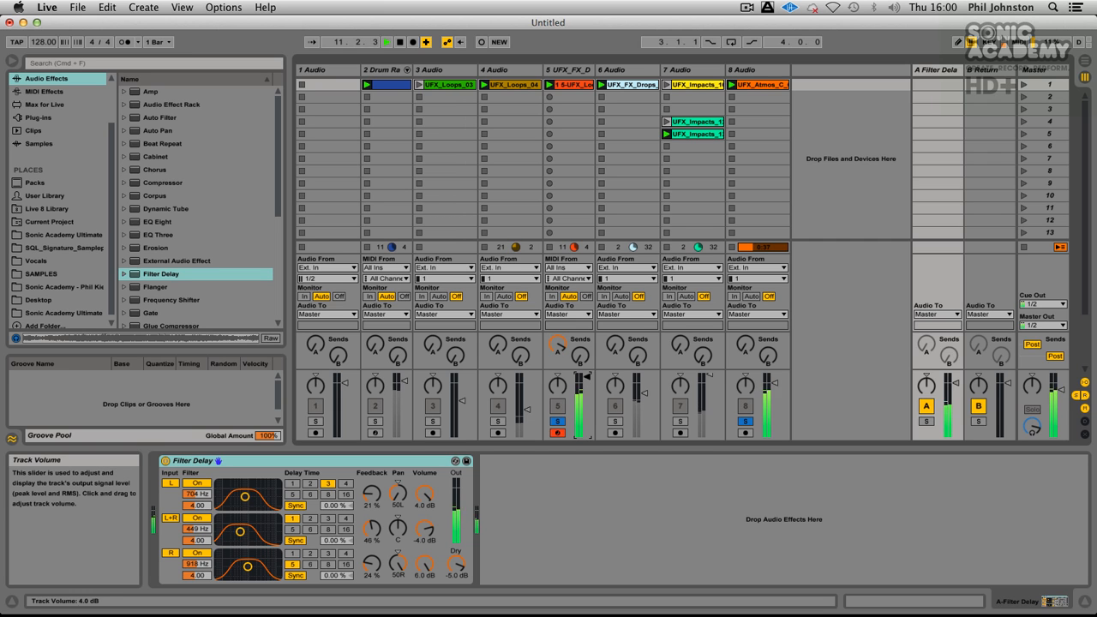
Step: Bring track 7's high-pass Auto Filter onto track 8 and lower its cutoff to 173 Hz
left_click(716, 403)
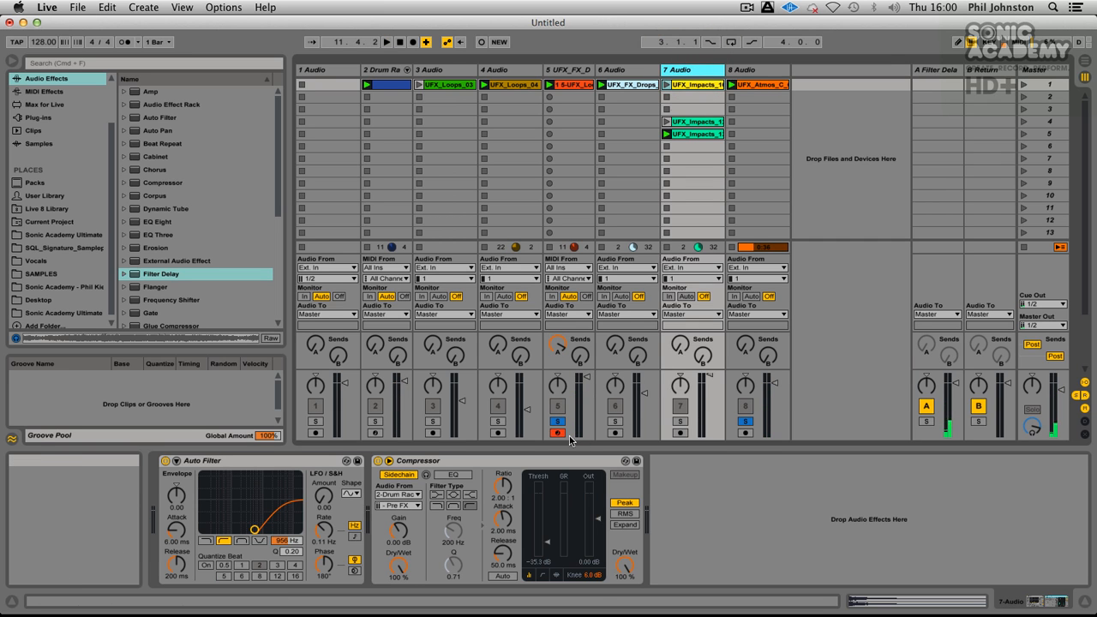
left_click_drag(300, 461, 760, 74)
left_click_drag(255, 529, 228, 529)
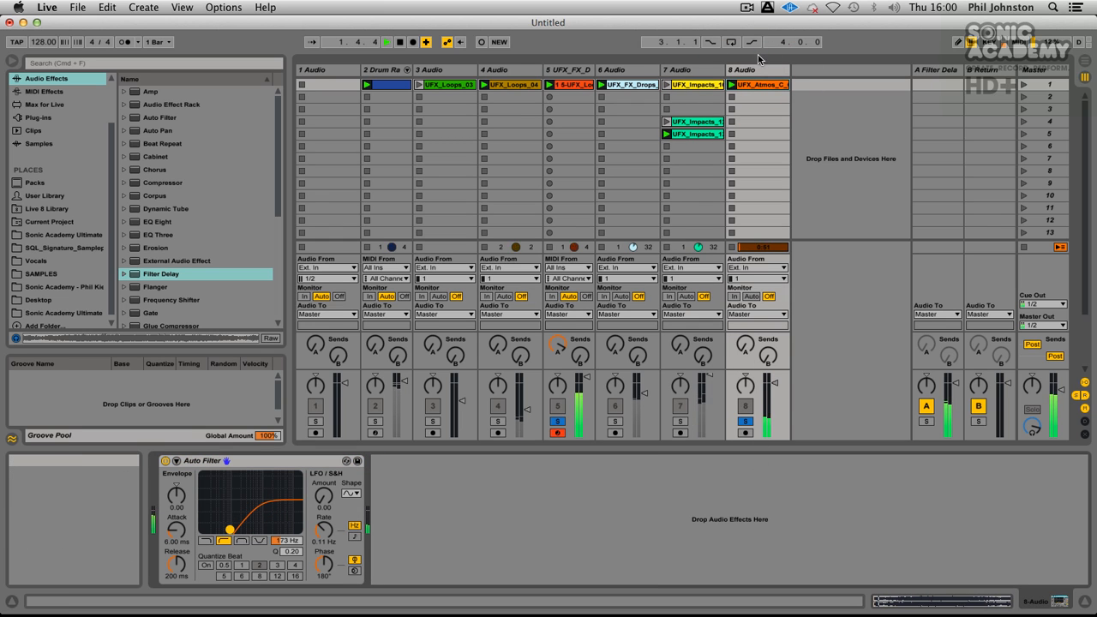
Step: Solo track 4 as well with its send A raised, lower track 6's volume, and stop playback
left_click(755, 86)
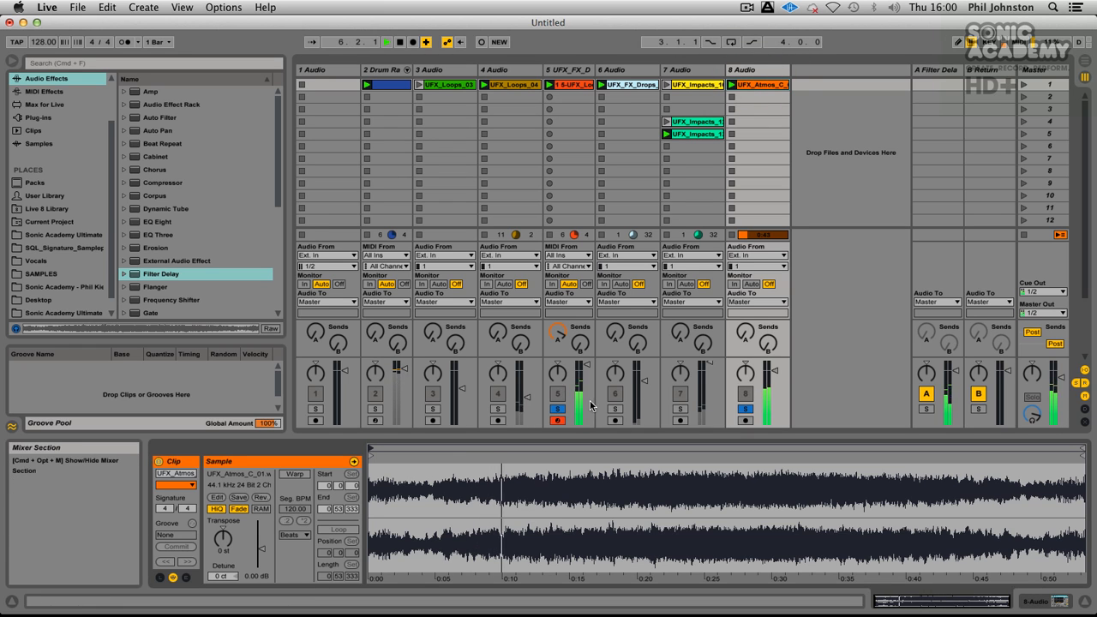
left_click(501, 407)
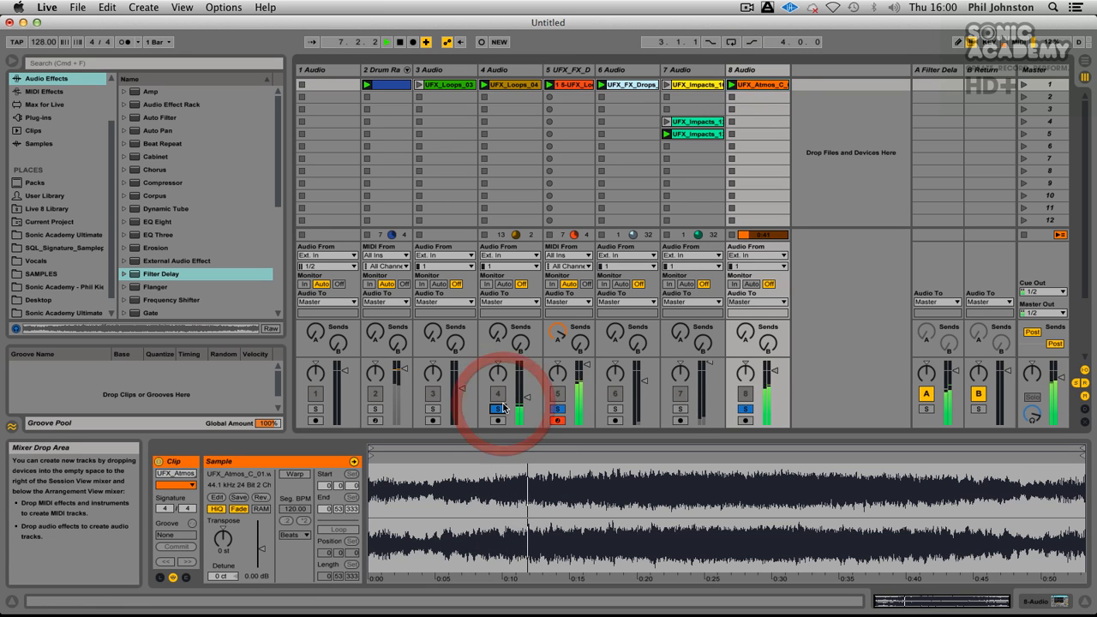
left_click_drag(497, 333, 497, 309)
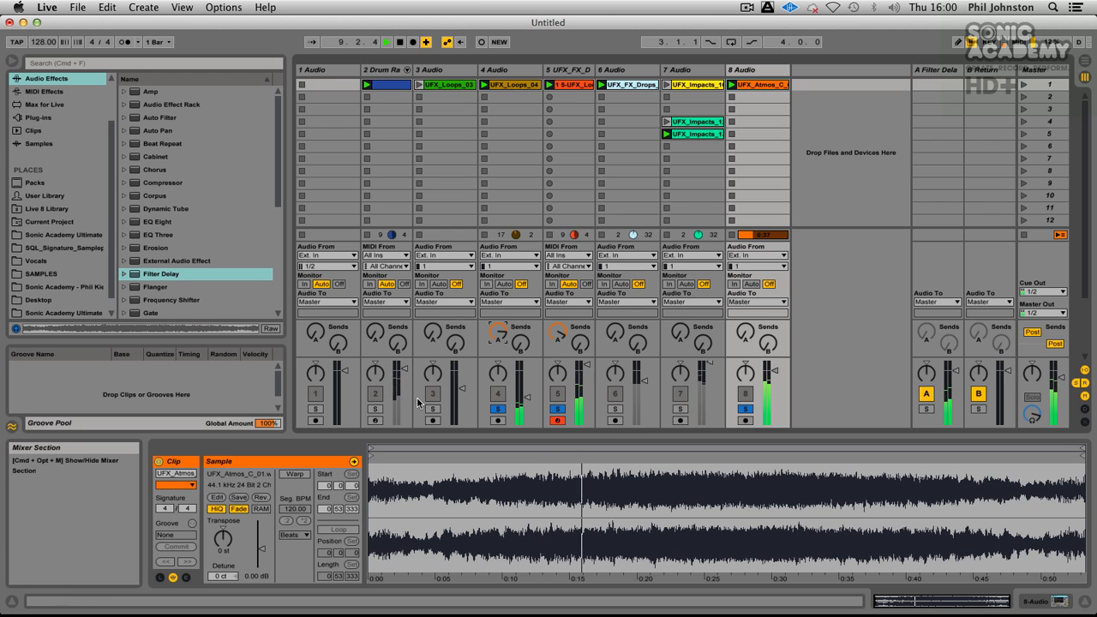
left_click_drag(644, 381, 644, 391)
key("space")
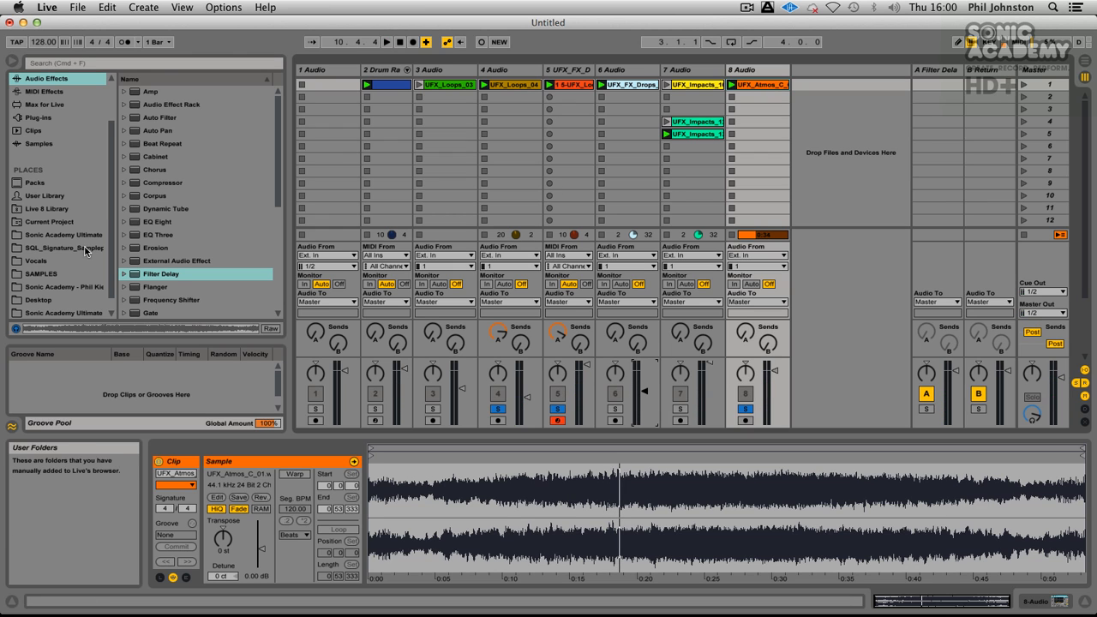
Step: Return to the Asmosphere samples, audition UFX_Atmos_C_02, and place it in the second clip slot of track 8
scroll(63, 220, "down", 1)
left_click(65, 220)
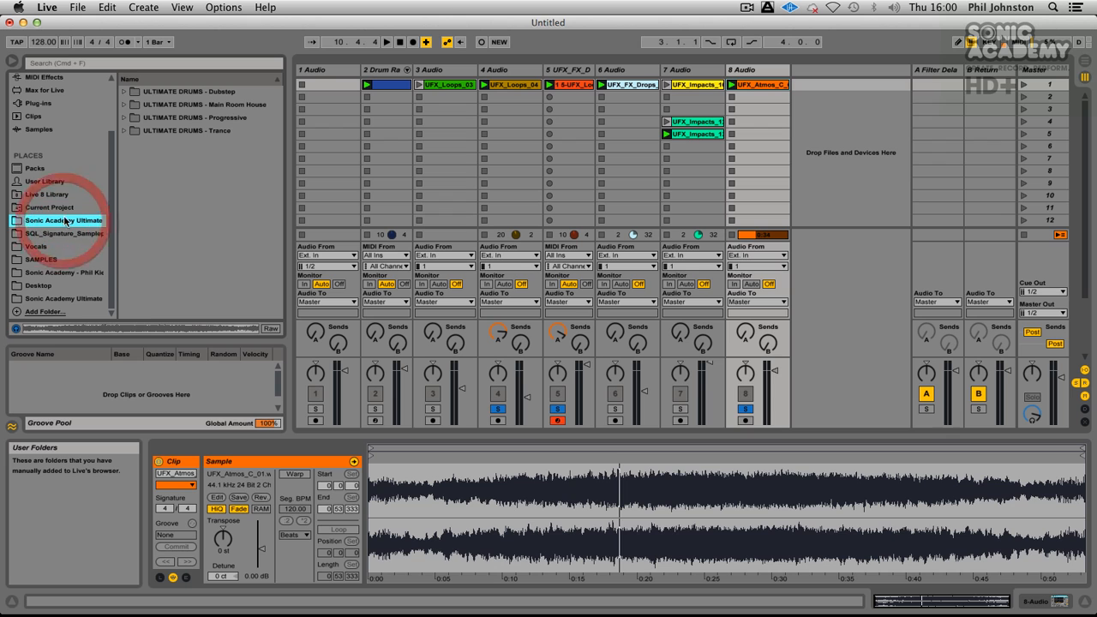
left_click(77, 298)
left_click(170, 120)
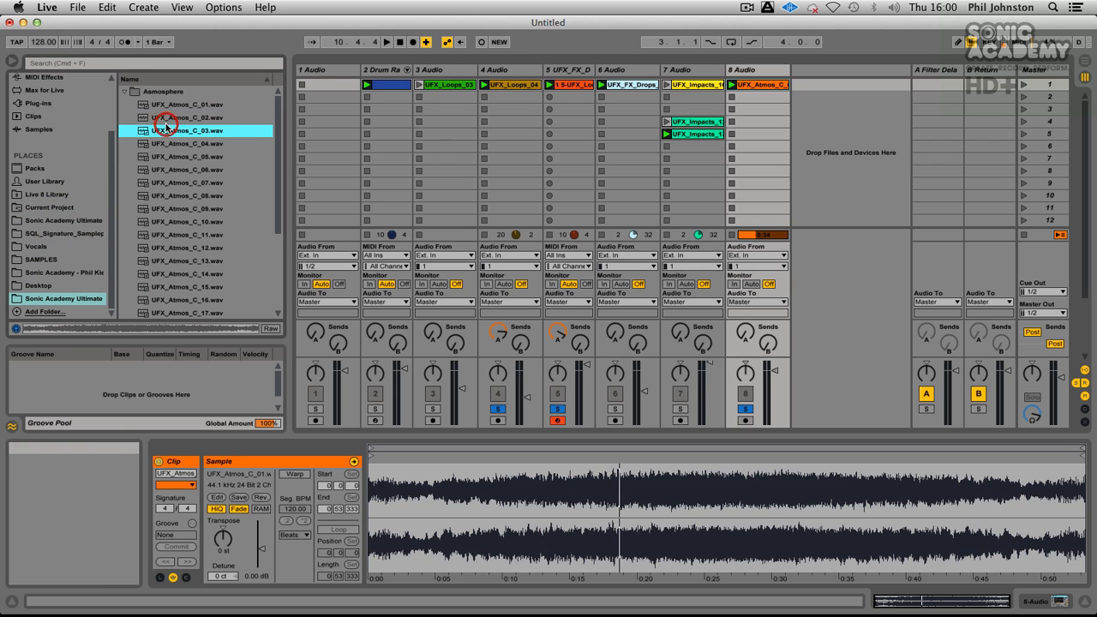
left_click(171, 120)
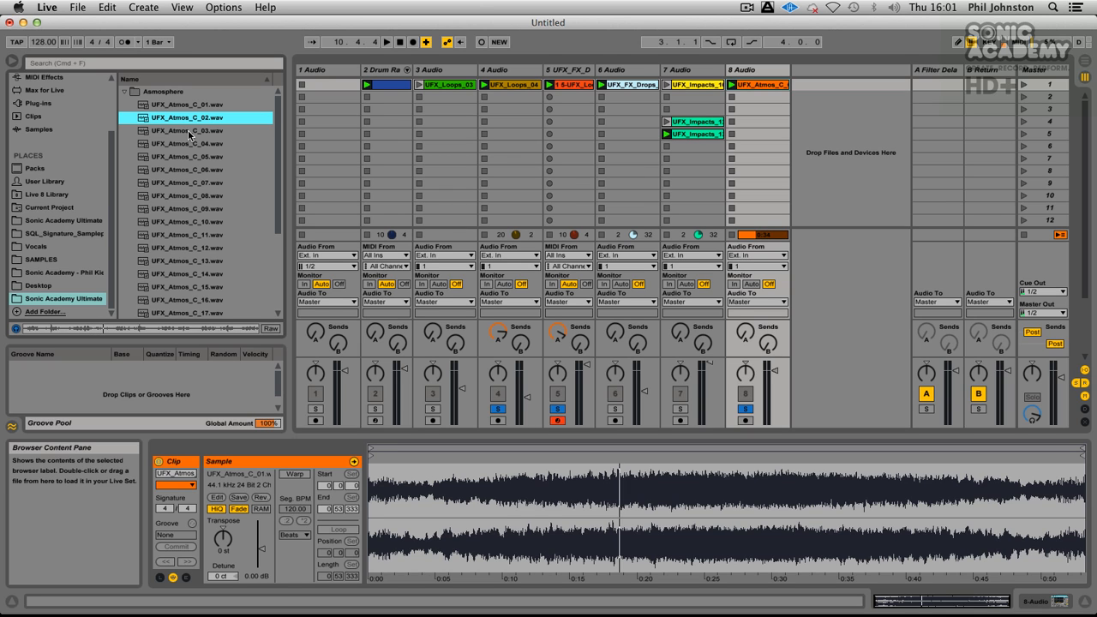
left_click_drag(171, 123, 733, 98)
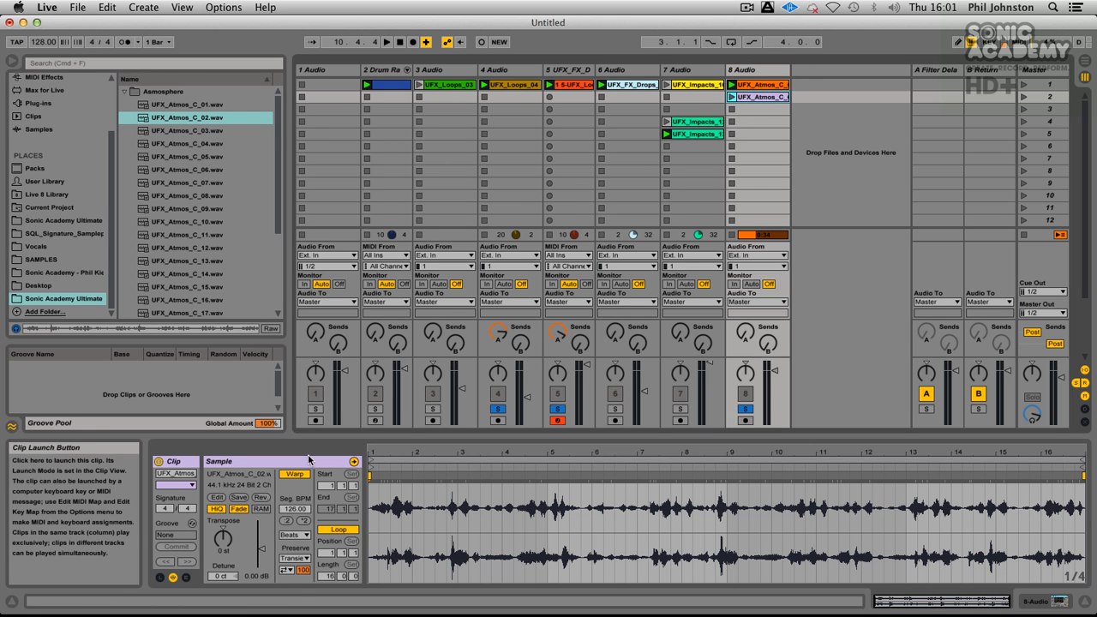
Step: Shorten the UFX_Atmos_C_02 clip's loop to its first bar and launch it with the soloed tracks
left_click_drag(1083, 474, 404, 508)
left_click(403, 509)
left_click_drag(408, 457, 413, 457)
key("space")
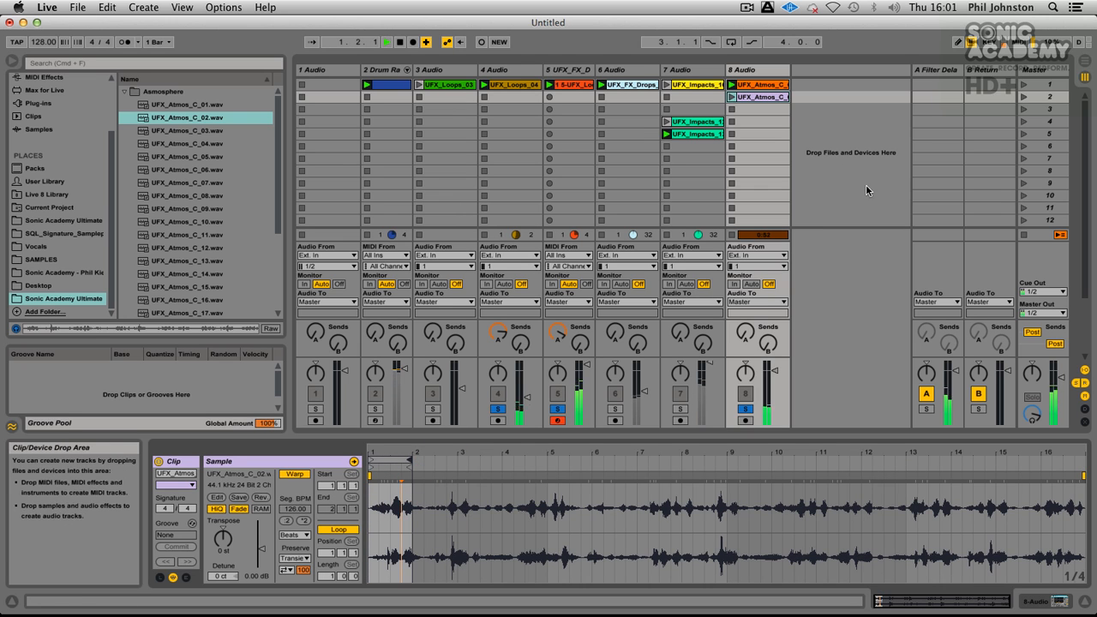
left_click(732, 97)
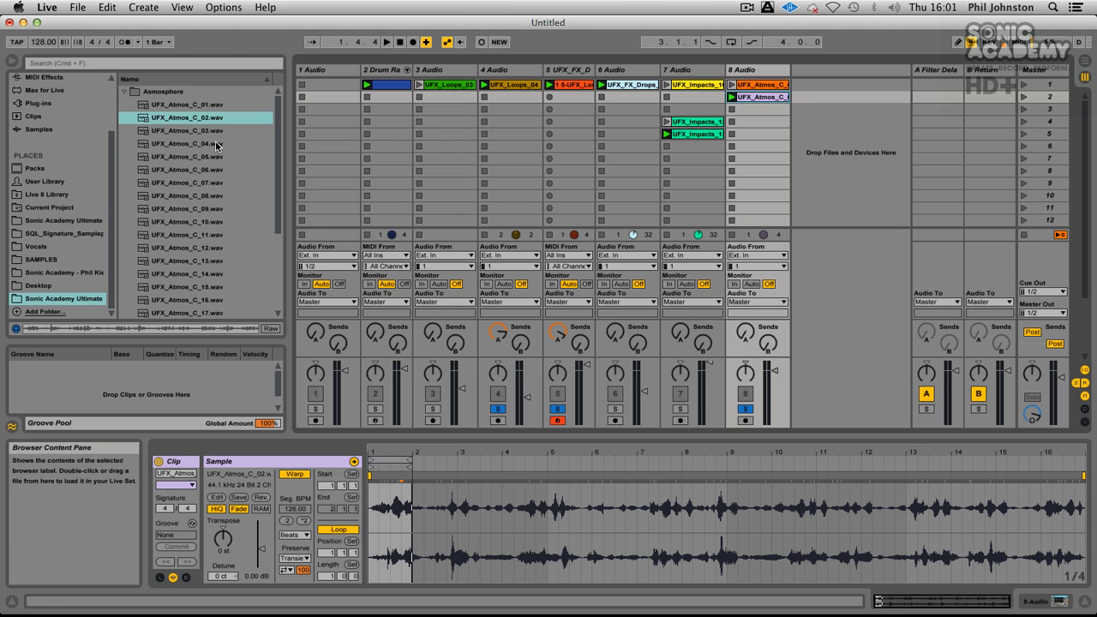
Step: Audition UFX_Atmos_C_03 and UFX_Atmos_C_04, place UFX_Atmos_C_04 in track 8's third slot, and launch it
left_click(200, 132)
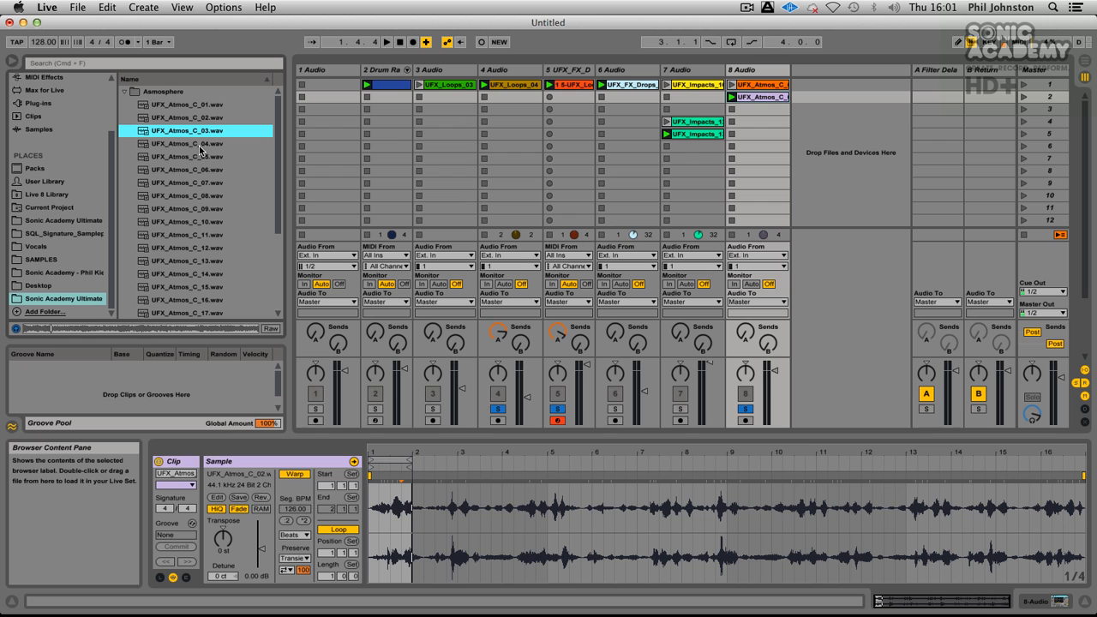
left_click(172, 330)
left_click(221, 326)
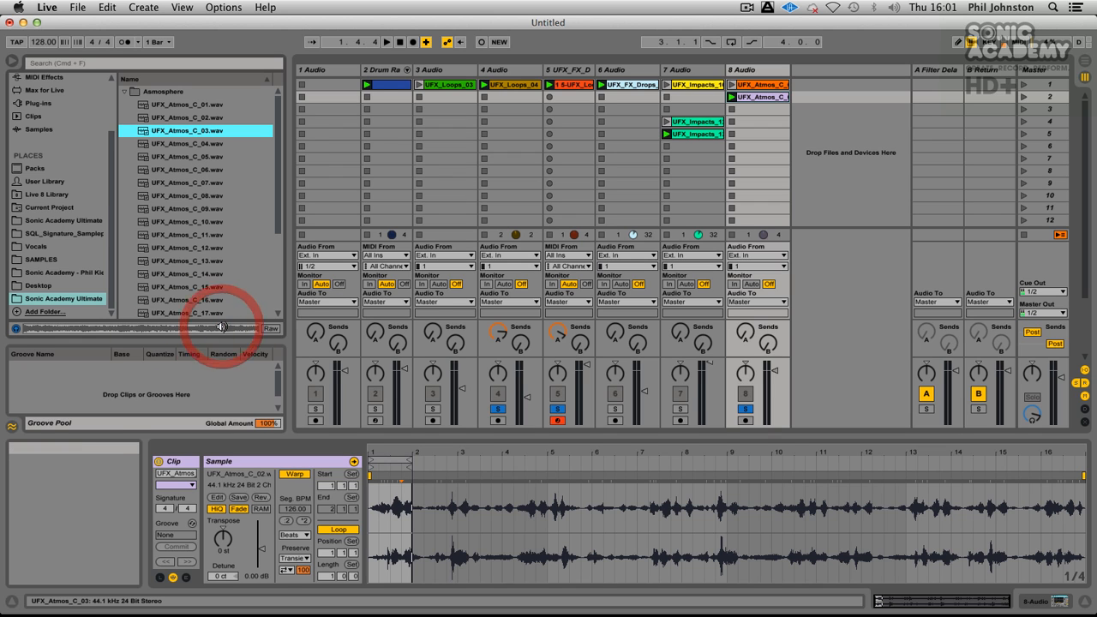
left_click(177, 143)
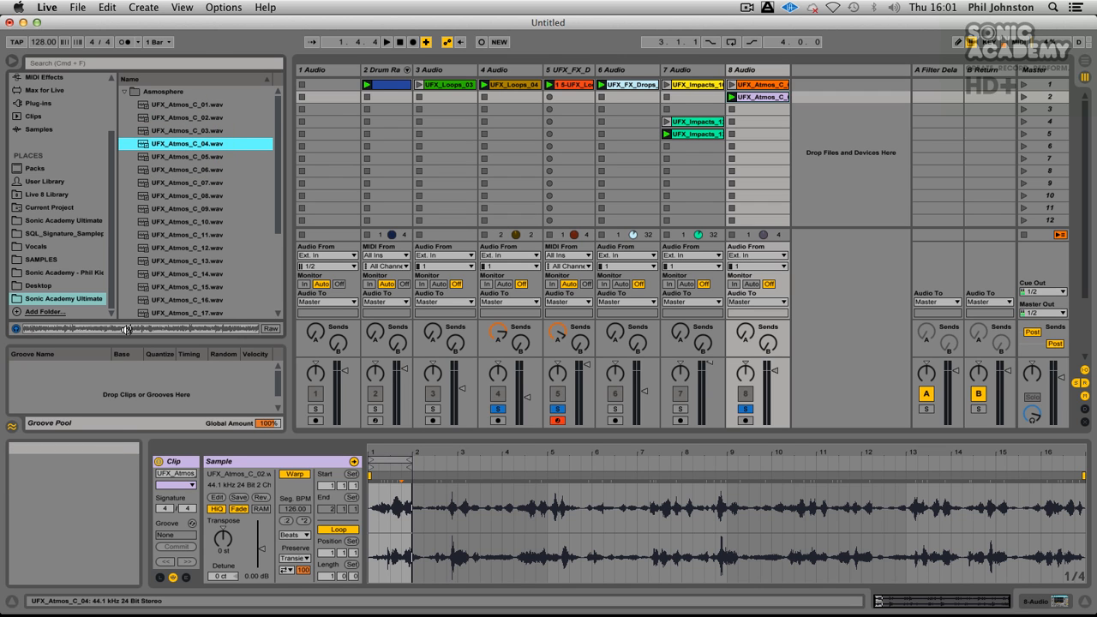
left_click_drag(181, 143, 734, 112)
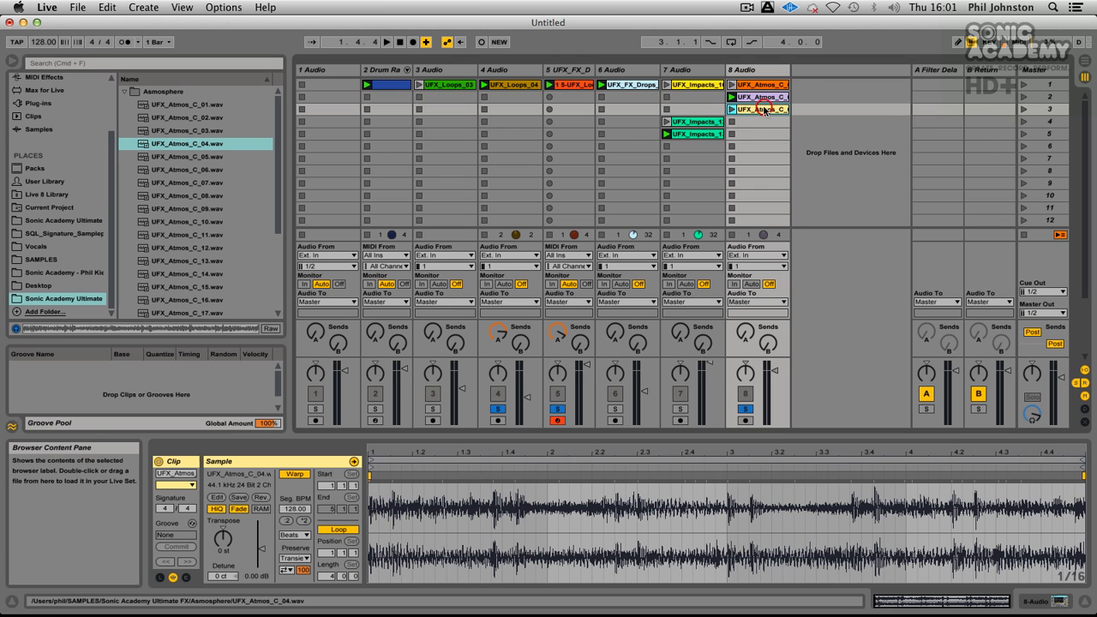
left_click(733, 110)
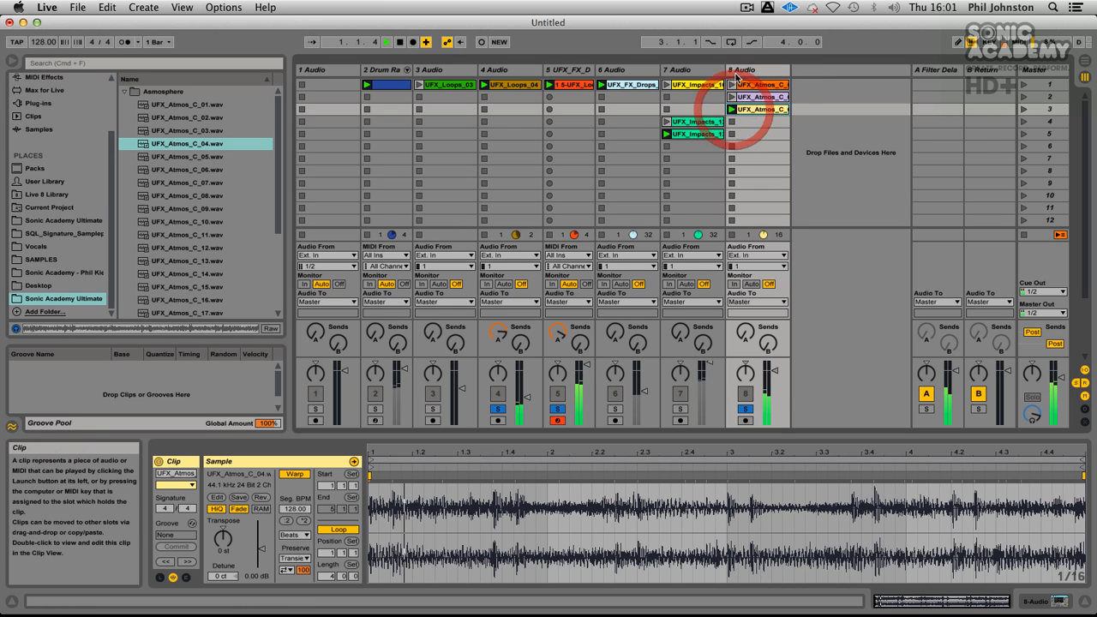
Step: Take tracks 5 and 4 out of solo and raise track 8's Auto Filter cutoff to 1.86 kHz with Q 0.23
left_click(557, 409)
left_click(497, 409)
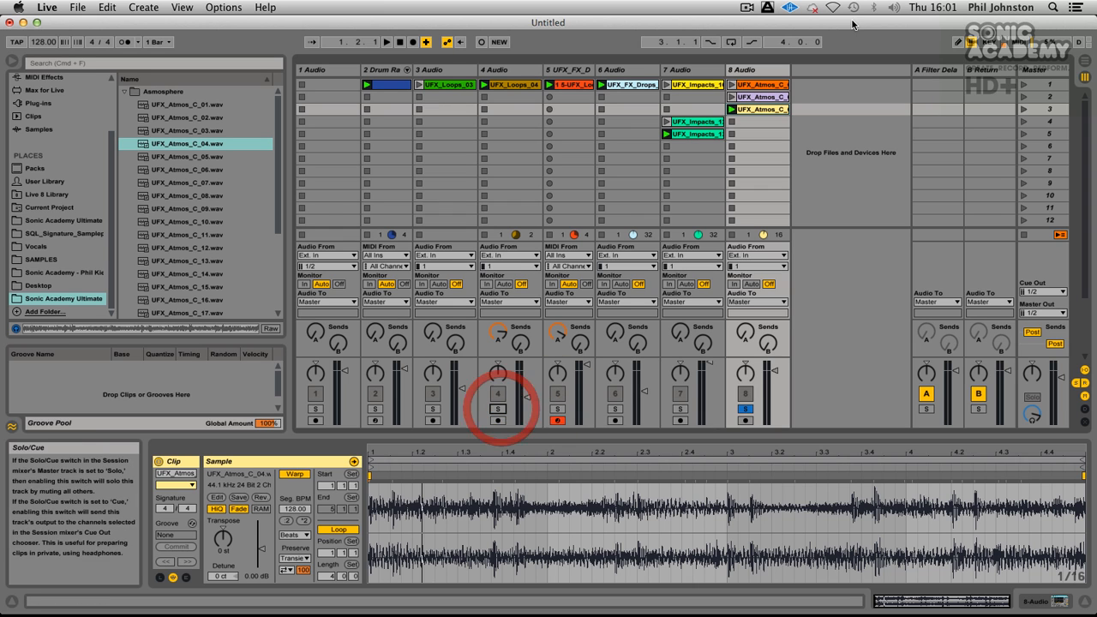
left_click(771, 72)
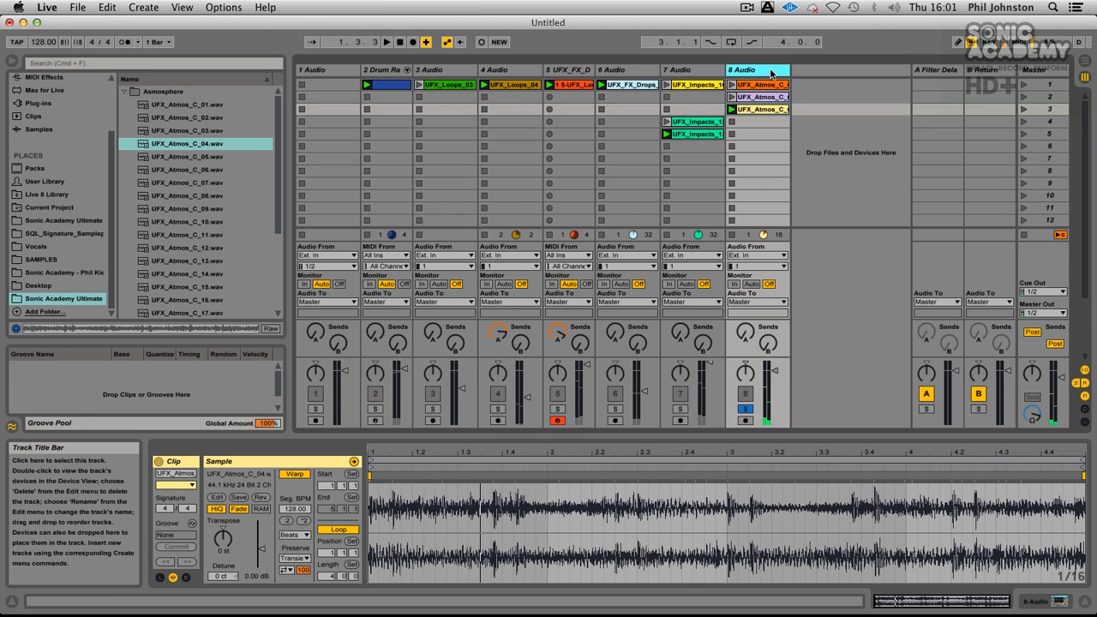
double_click(771, 72)
mouse_move(187, 600)
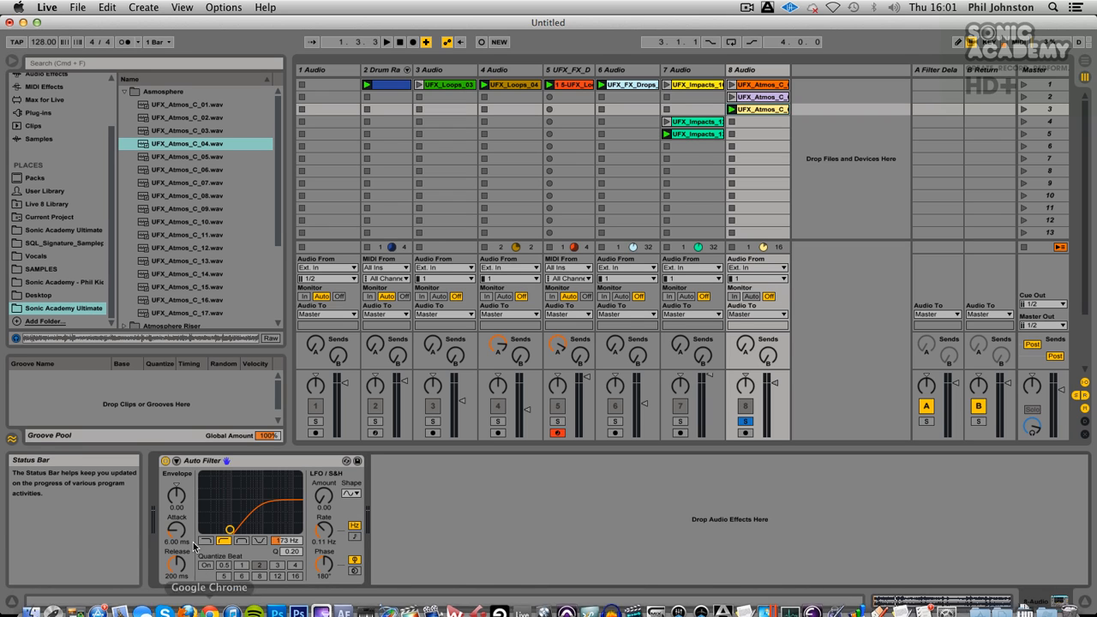
left_click_drag(230, 530, 255, 530)
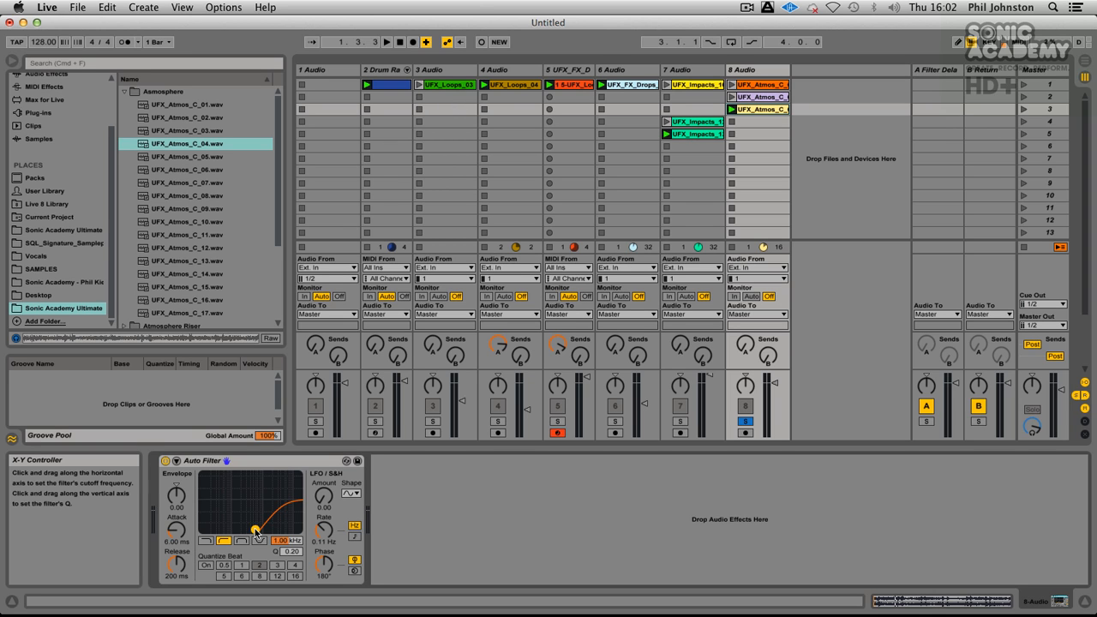
left_click_drag(255, 530, 265, 529)
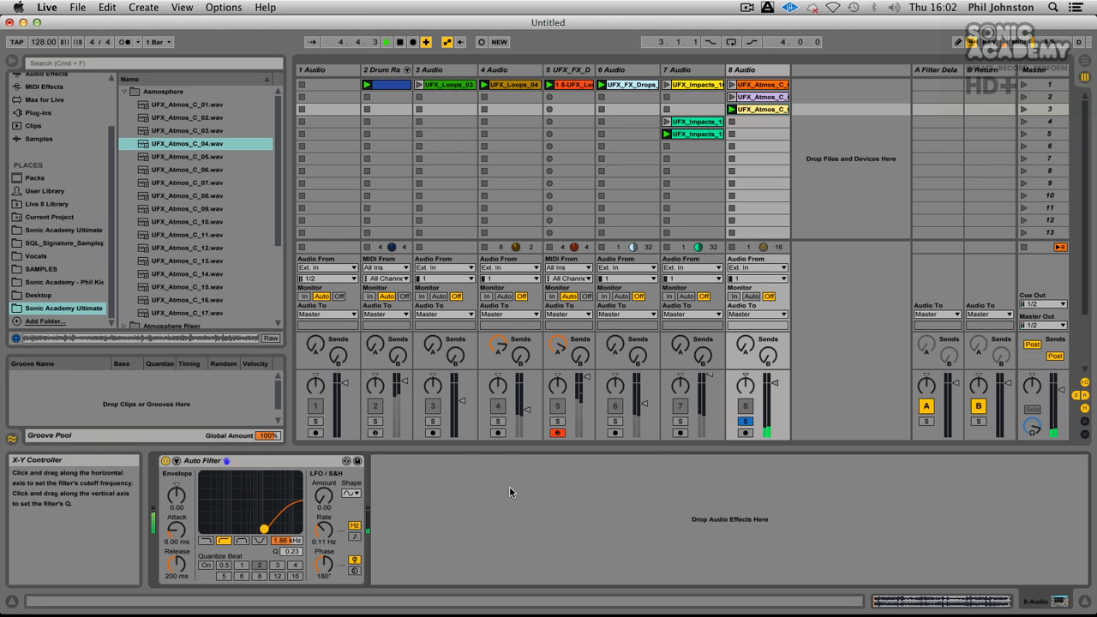
Step: Solo tracks 7 and 5, and on track 5 remove send A and lower the sampler's filter frequency to 100 Hz
left_click(680, 422)
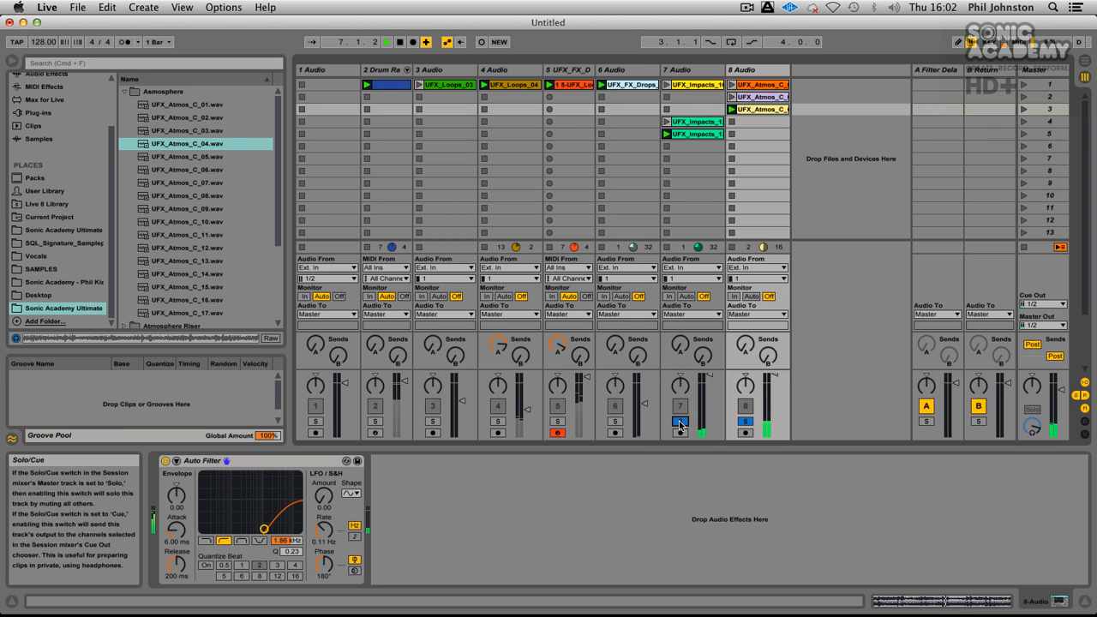
left_click(557, 421)
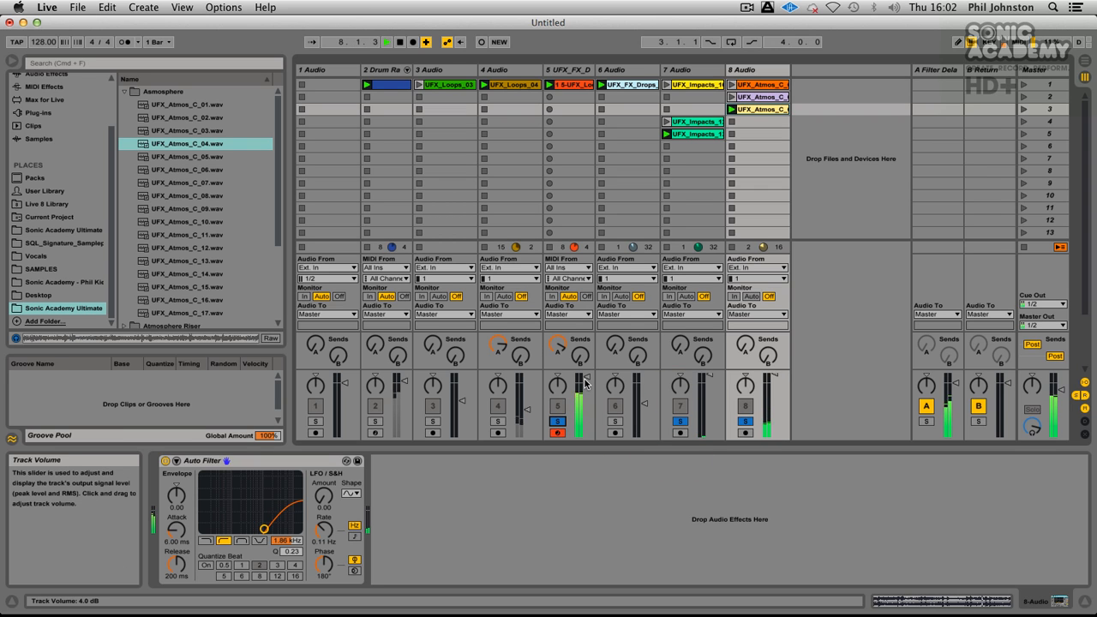
left_click(567, 69)
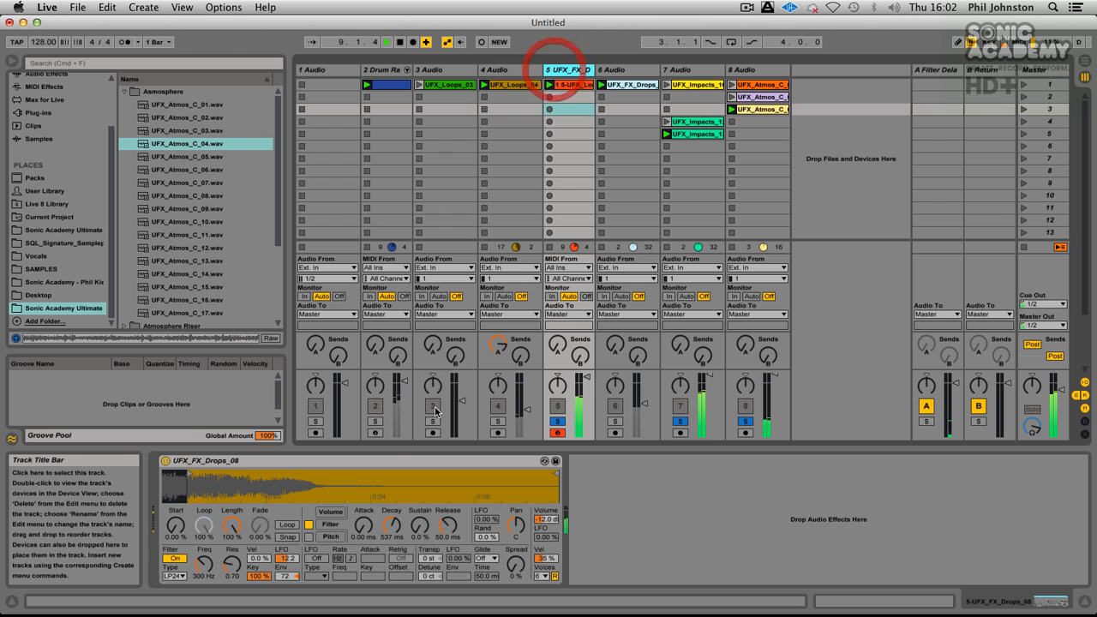
left_click_drag(203, 564, 203, 592)
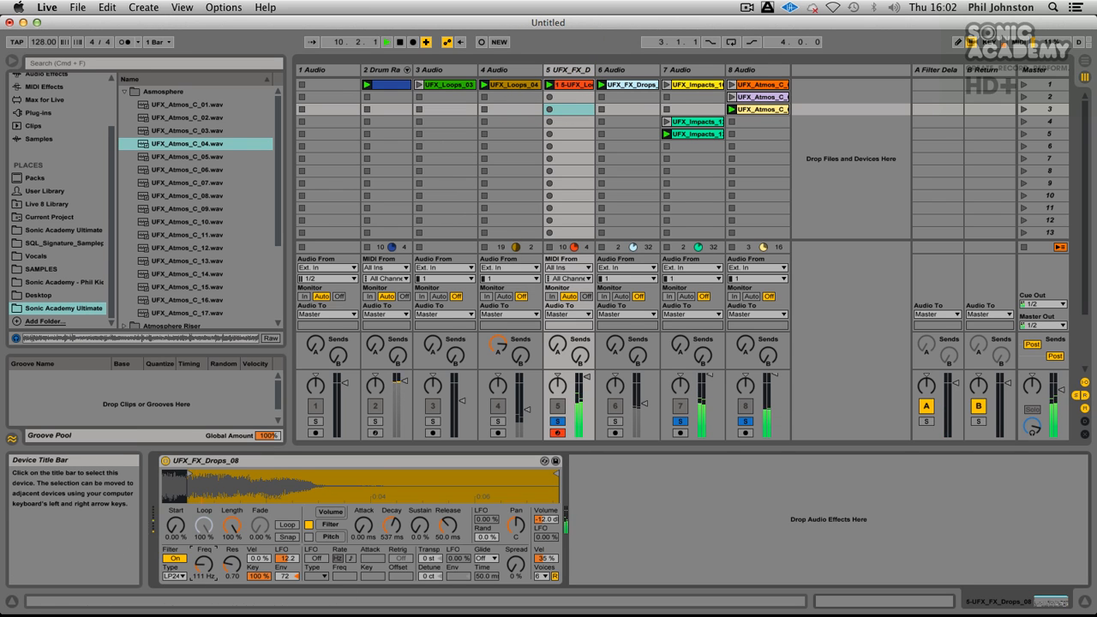
Step: Lower track 7's volume and briefly solo the track 2 Drum Rack to check the mix with the drums
left_click_drag(709, 376, 710, 395)
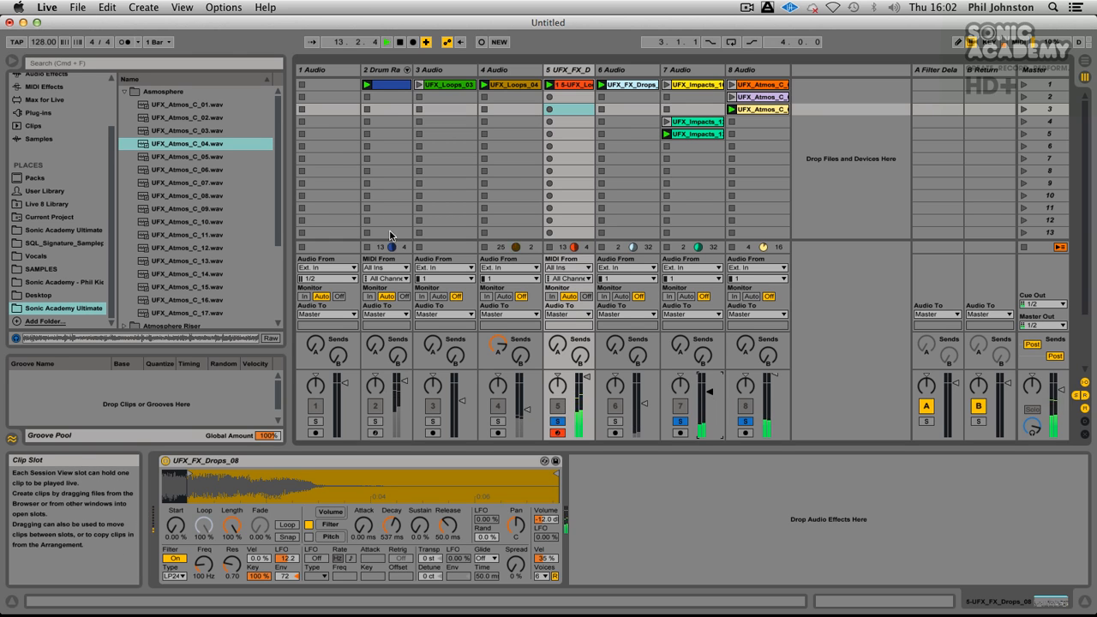
left_click(374, 421)
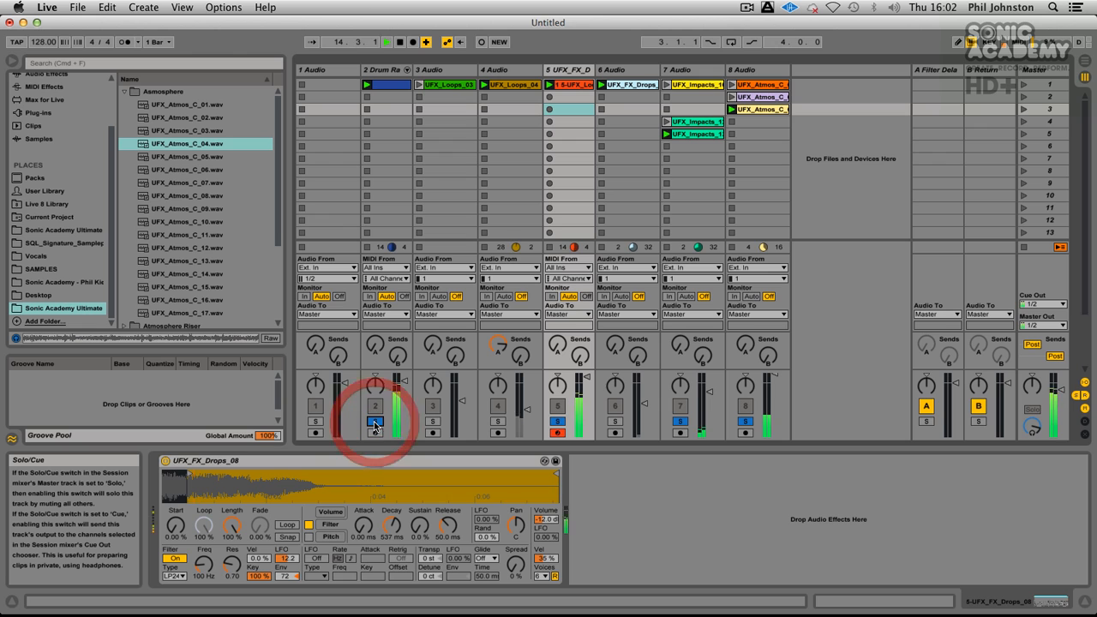
left_click(374, 421)
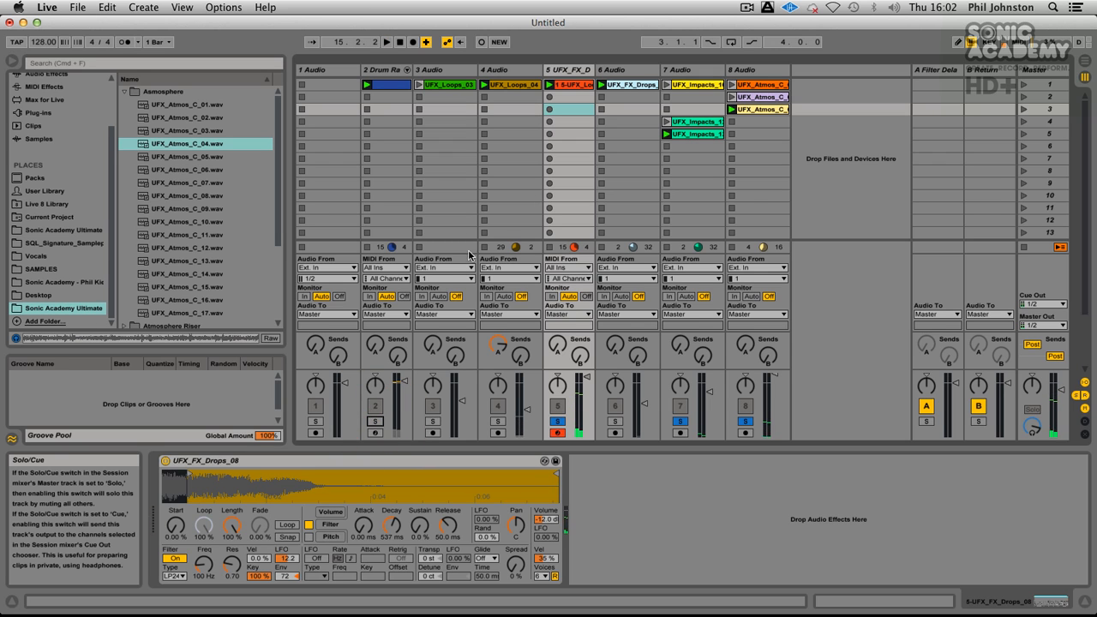
Step: Audition UFX_Atmos_C_05 and UFX_Atmos_C_06, place UFX_Atmos_C_06 in track 8's fourth slot, and launch it
left_click(199, 158)
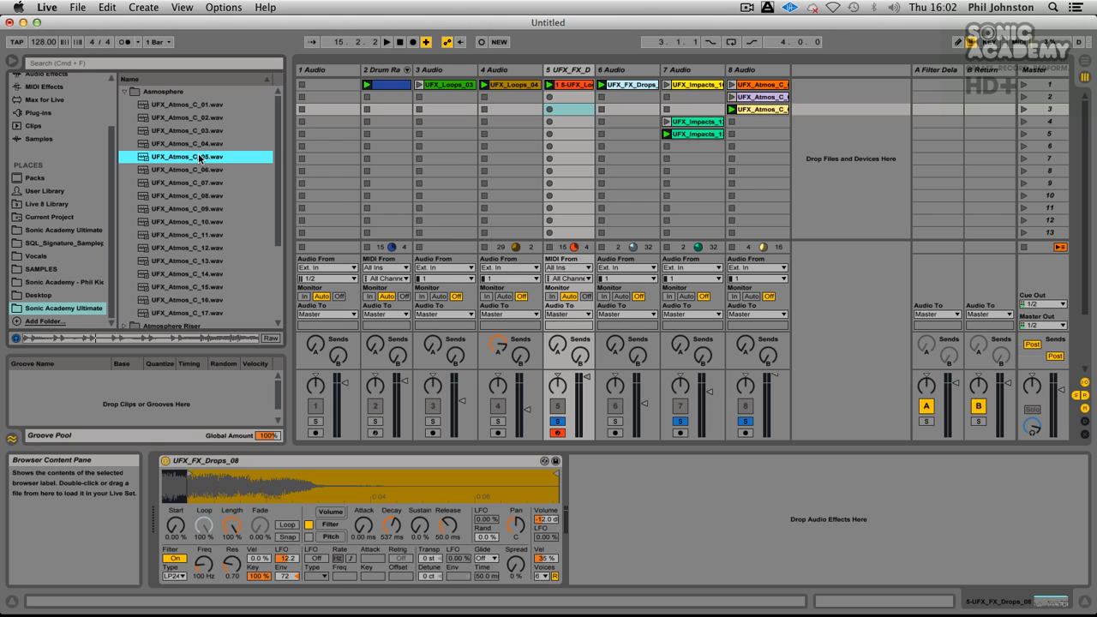
left_click(209, 169)
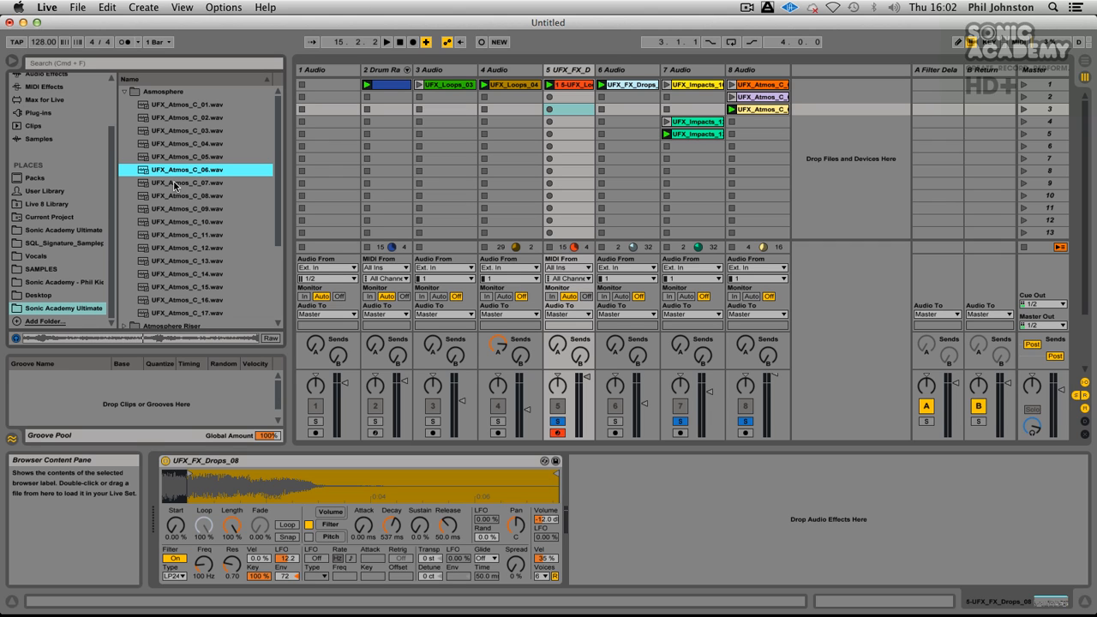
left_click_drag(172, 172, 759, 121)
left_click(733, 121)
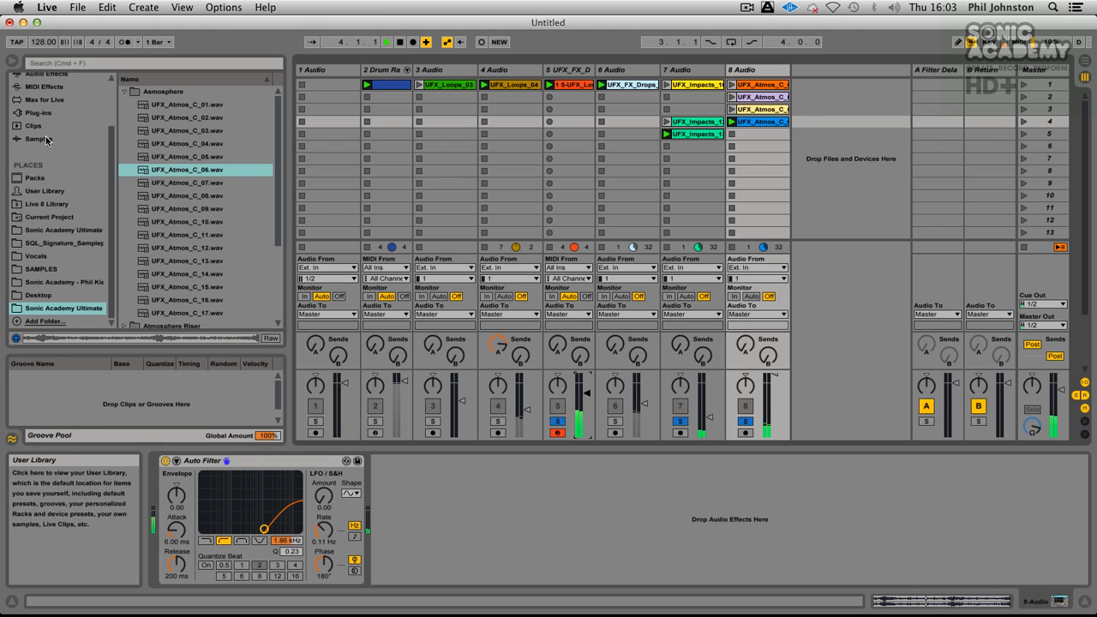
Step: Raise track 8's send A and load the Sonic Academy A.N.A Audio Unit onto a new MIDI track 9
left_click(43, 103)
left_click(44, 110)
left_click(122, 92)
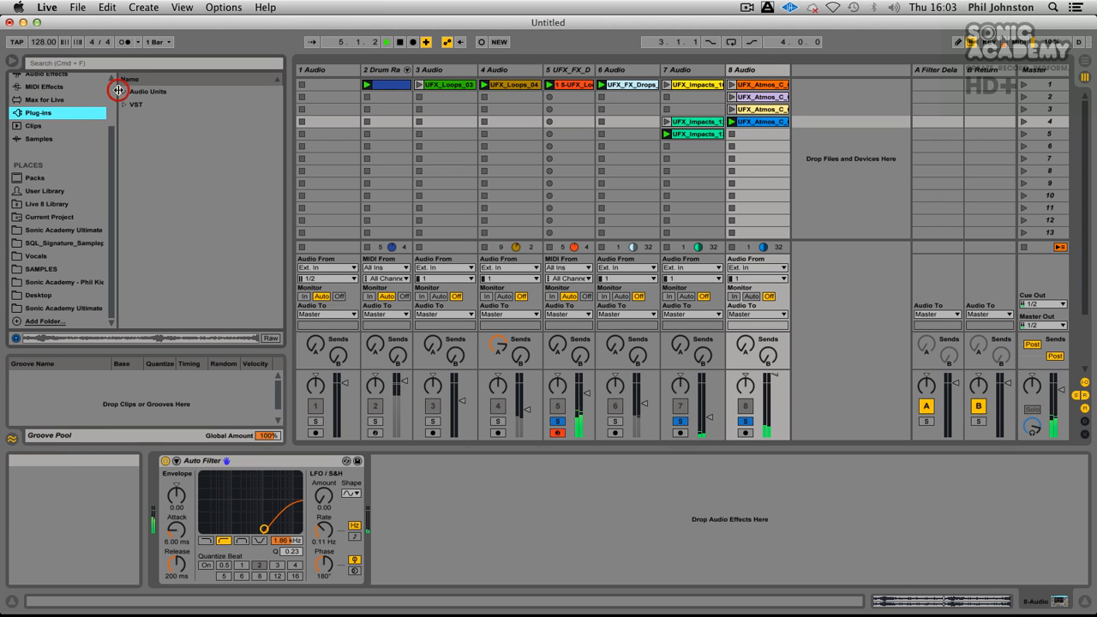
scroll(172, 257, "down", 8)
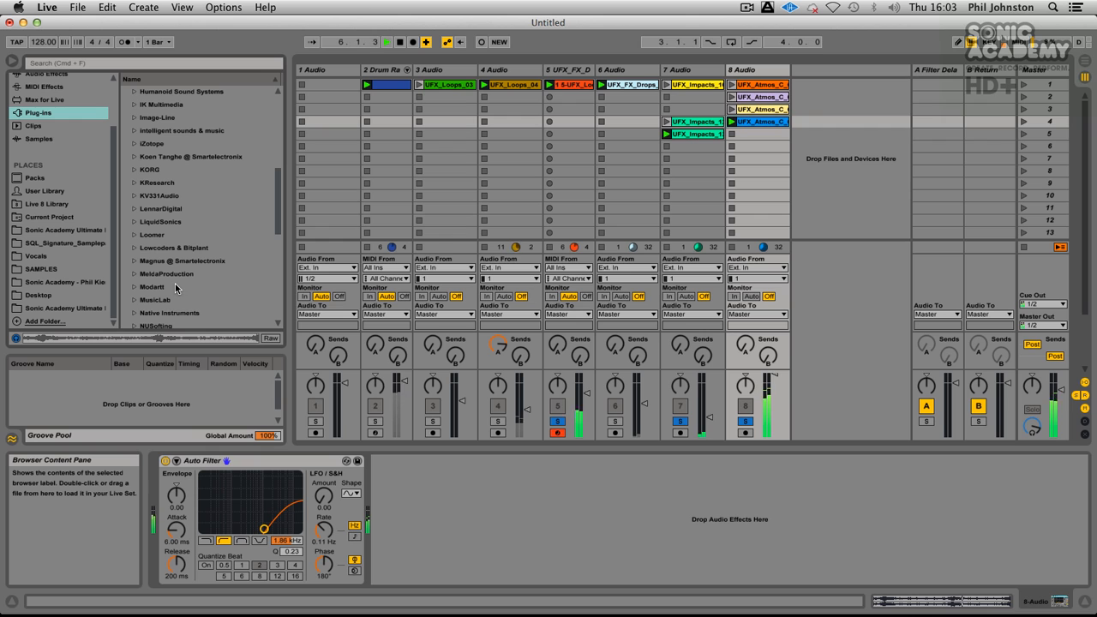
left_click_drag(746, 345, 746, 270)
scroll(174, 247, "down", 10)
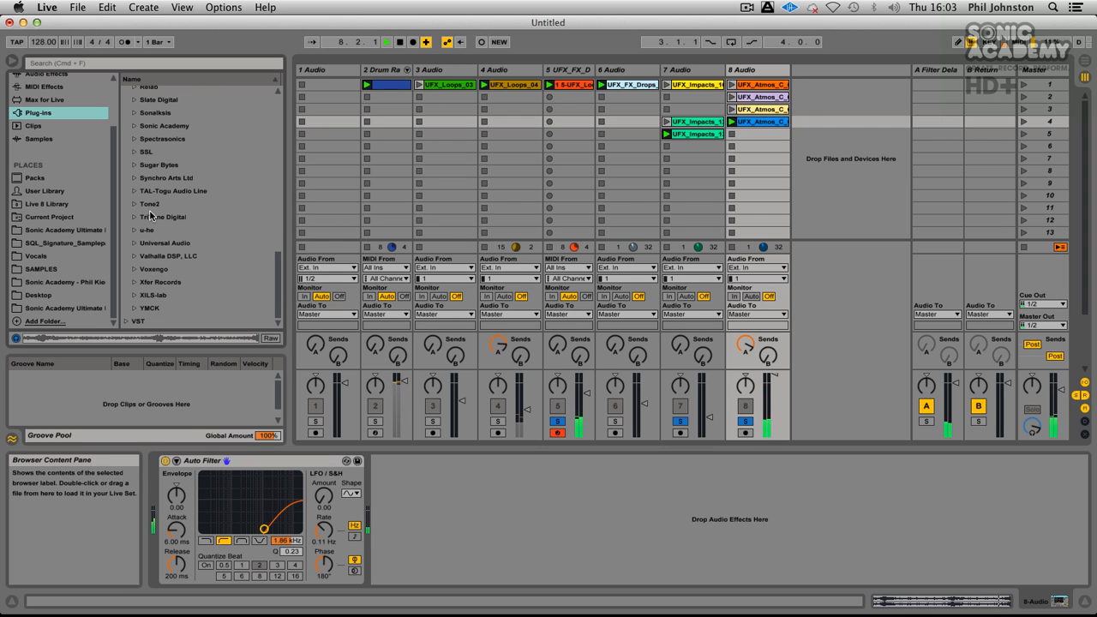
left_click(132, 126)
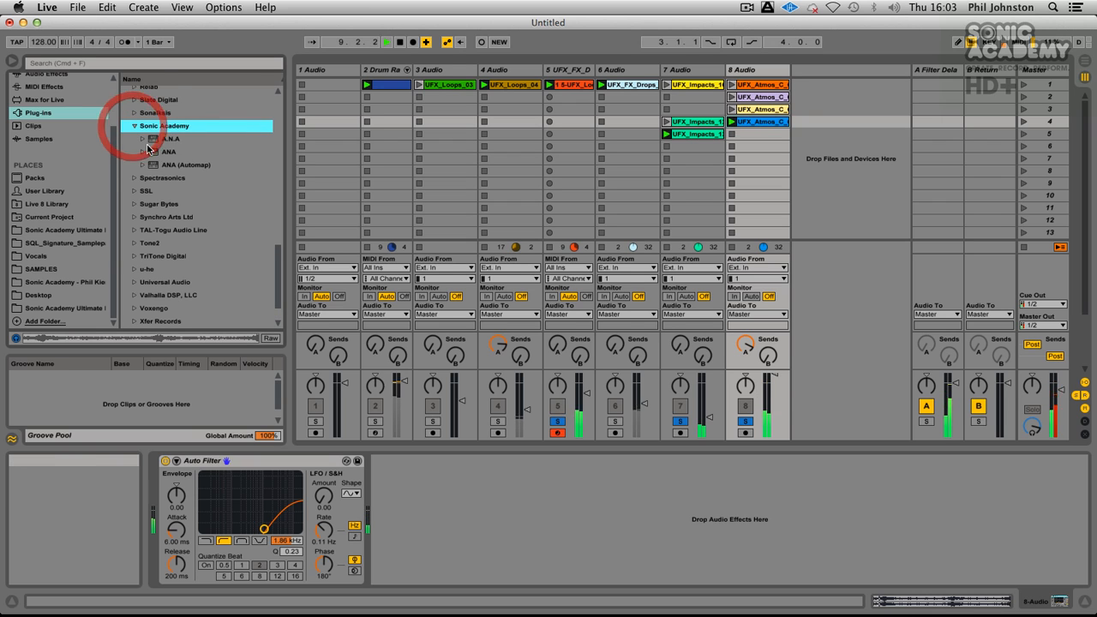
left_click_drag(163, 138, 827, 130)
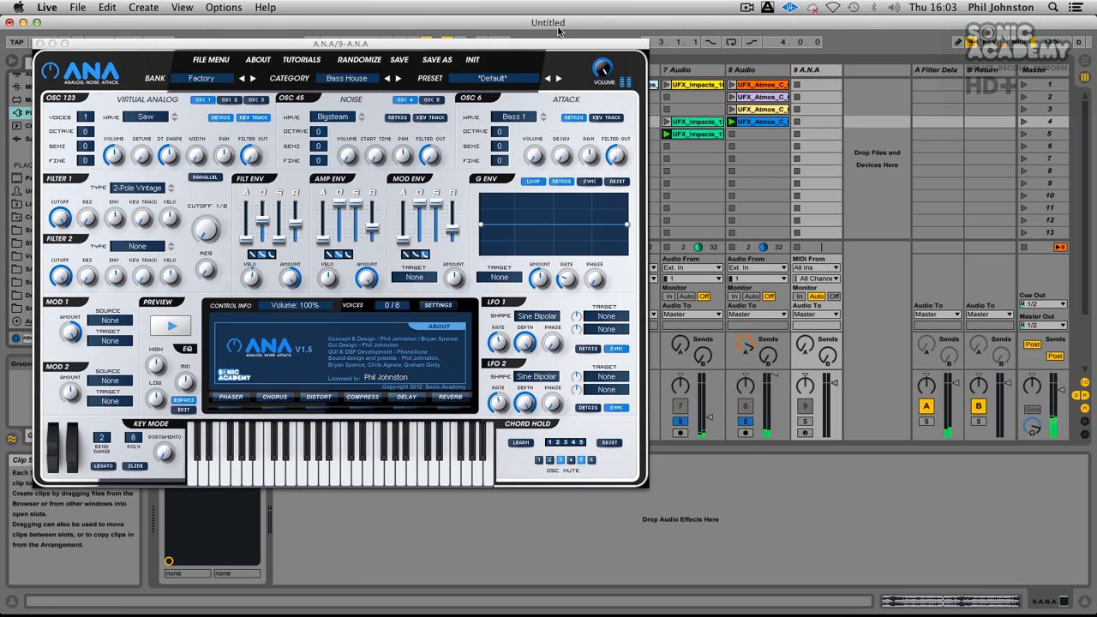
Step: In A.N.A, load the 1.5 Epic Enternity preset from the Pads category of the Sonic Academy V1.5 Vol1 bank
left_click(213, 79)
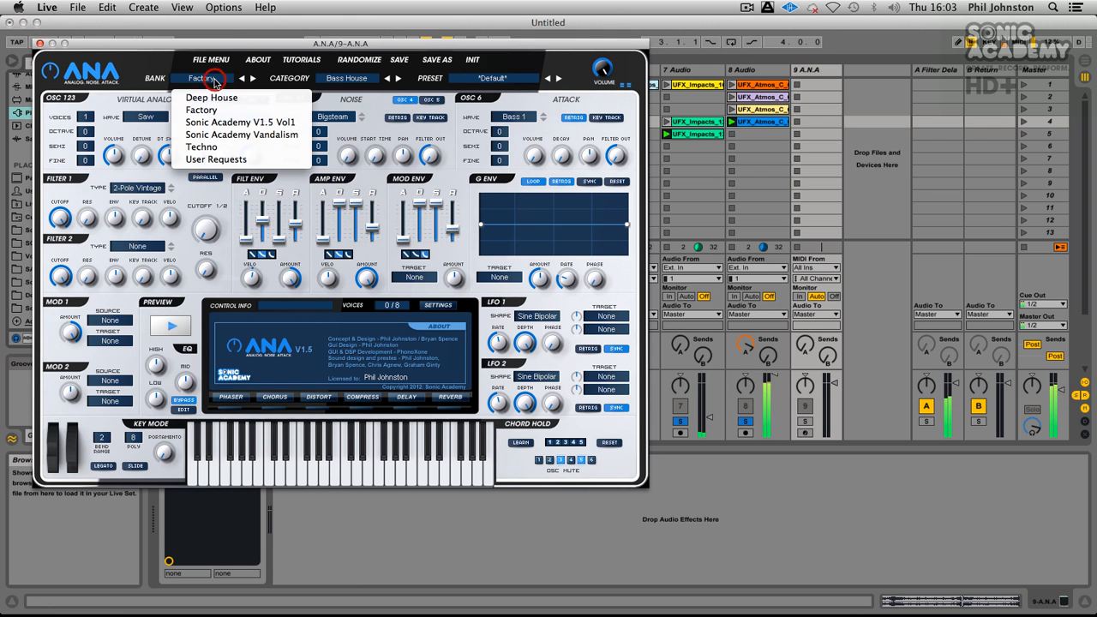
left_click(210, 122)
left_click(345, 79)
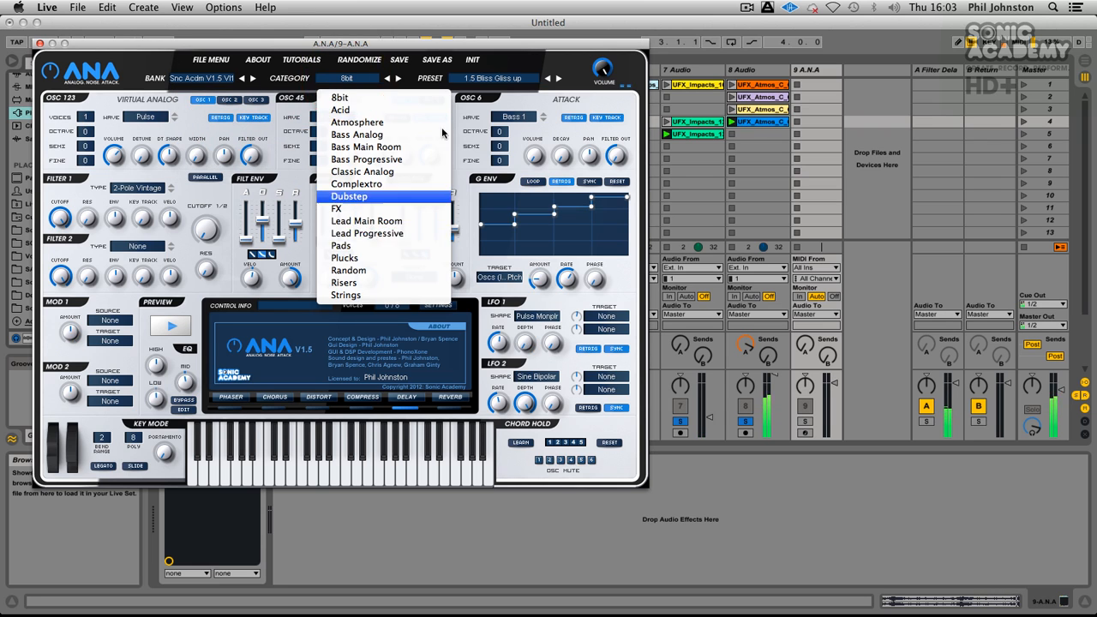
left_click(351, 246)
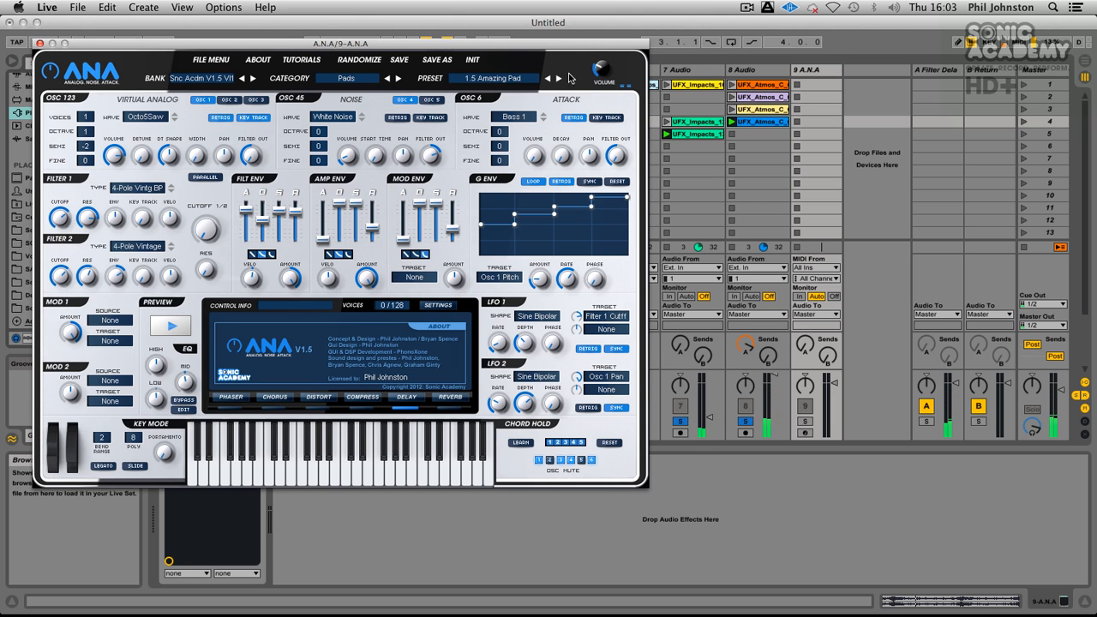
left_click(527, 81)
left_click(538, 137)
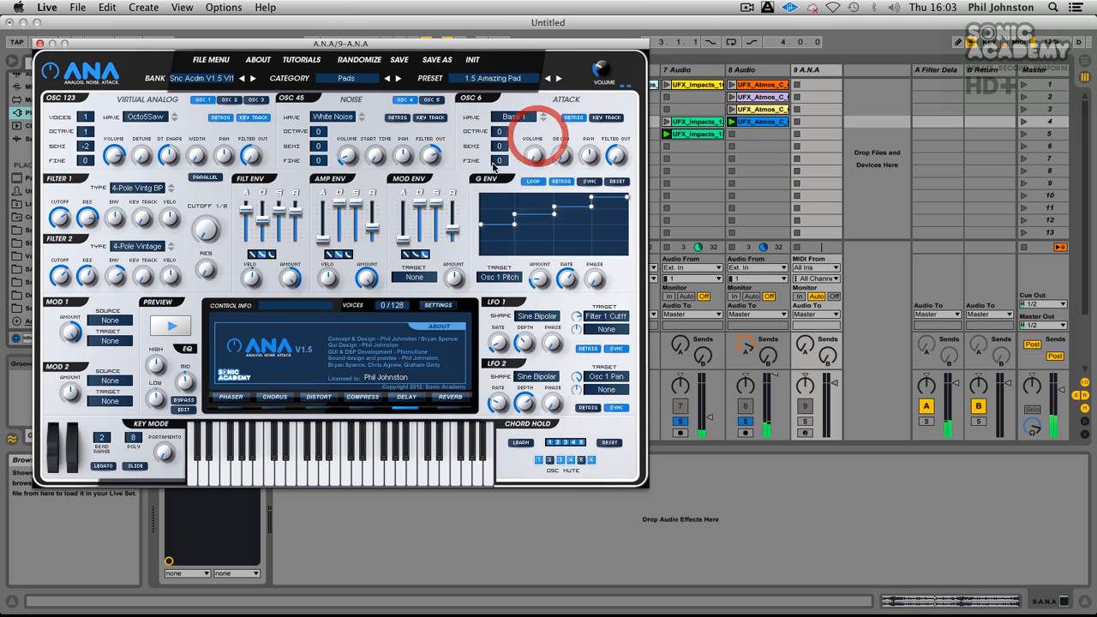
left_click(573, 149)
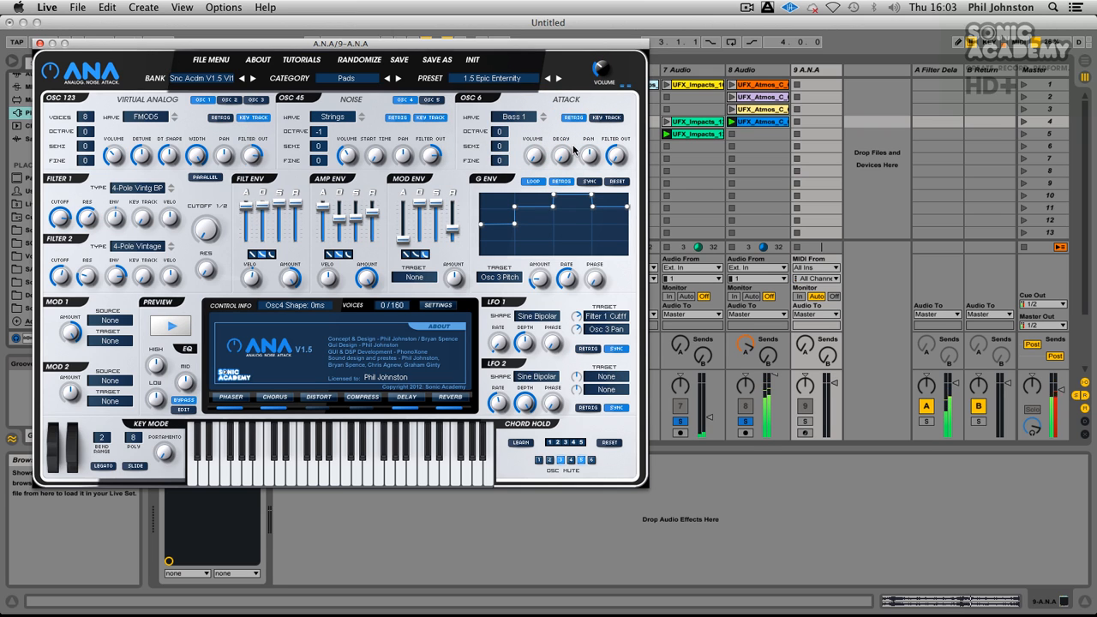
Step: Arm and solo the A.N.A track to play the pad over the mix, and close the synth's window
left_click_drag(379, 44, 920, 85)
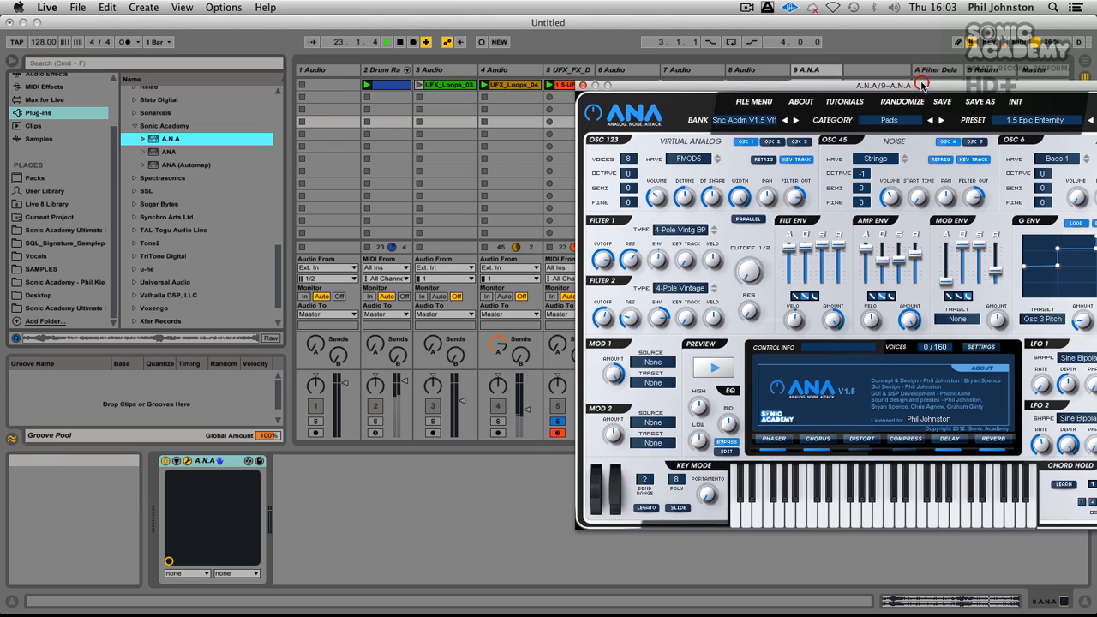
left_click_drag(778, 89, 149, 124)
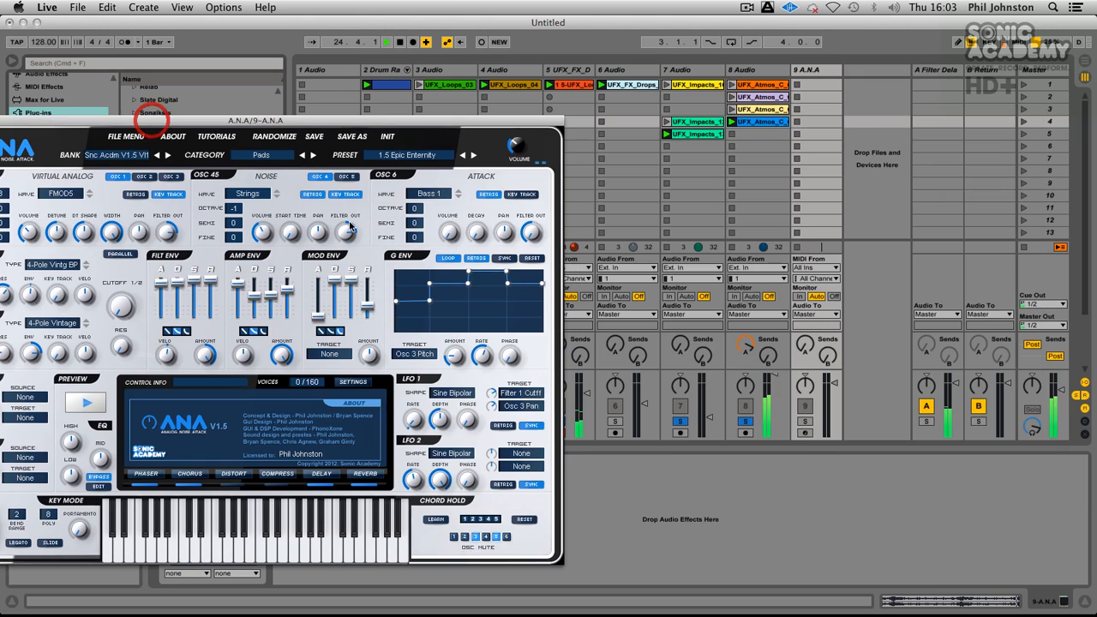
left_click(805, 432)
left_click(805, 420)
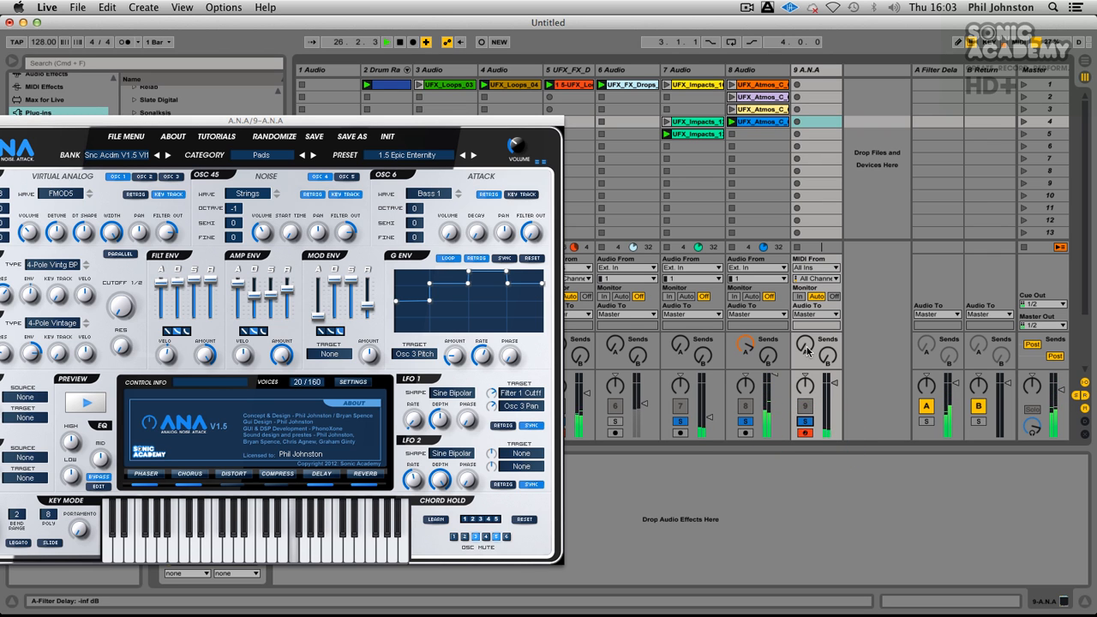
left_click_drag(211, 119, 902, 18)
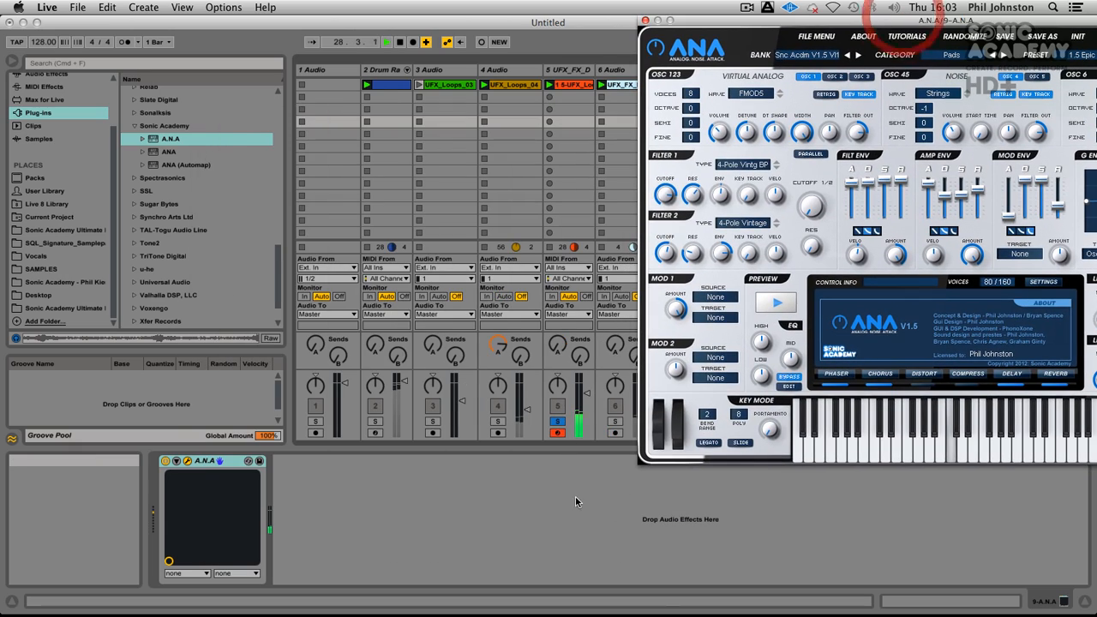
left_click_drag(677, 31, 107, 91)
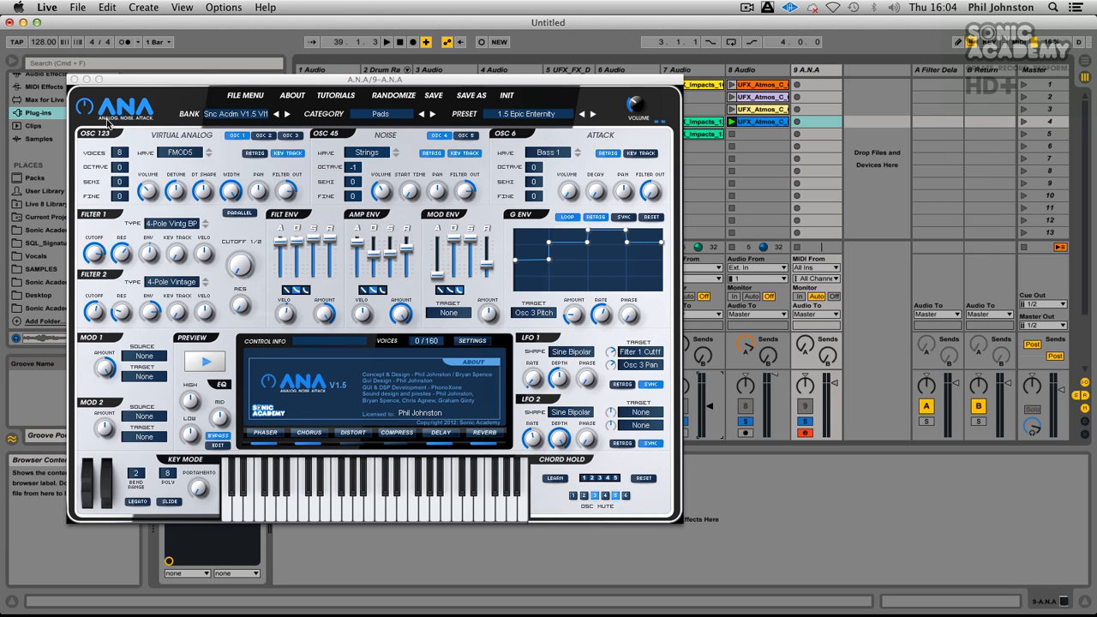
left_click(74, 79)
left_click(367, 474)
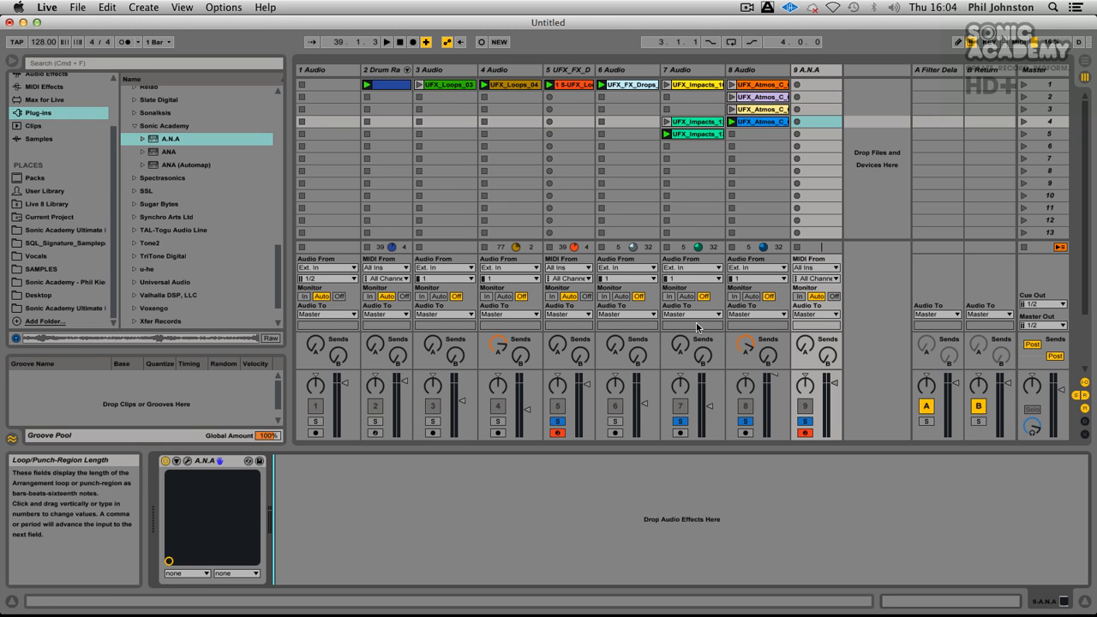
Step: Take tracks 5, 7, 8 and 9 out of solo and select the A.N.A track
left_click(558, 421)
left_click(680, 421)
left_click(745, 421)
left_click(801, 421)
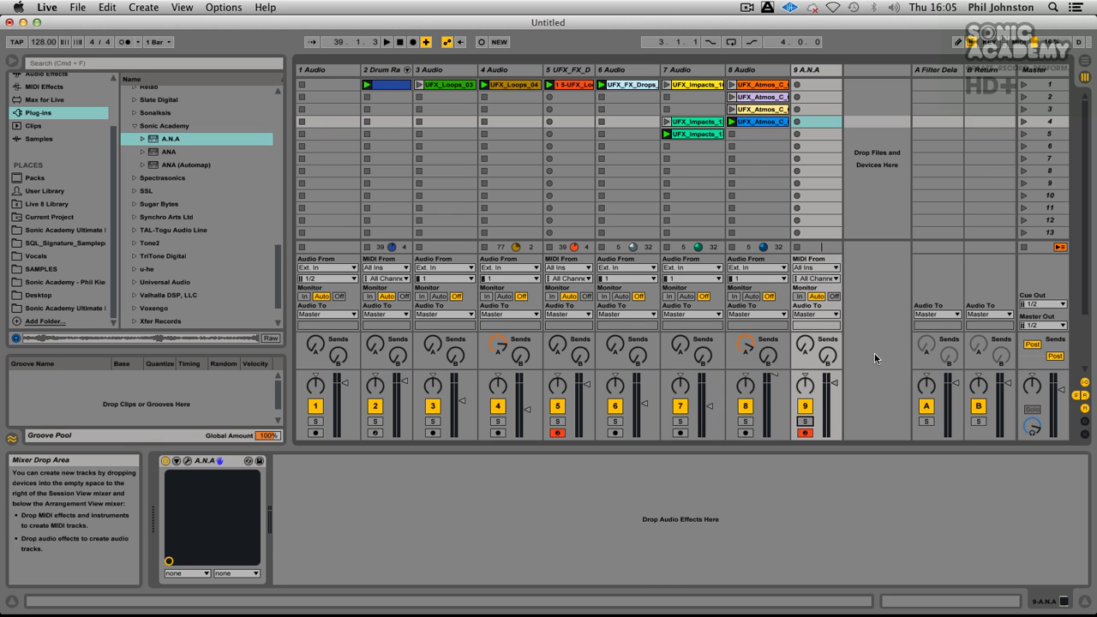
left_click(814, 70)
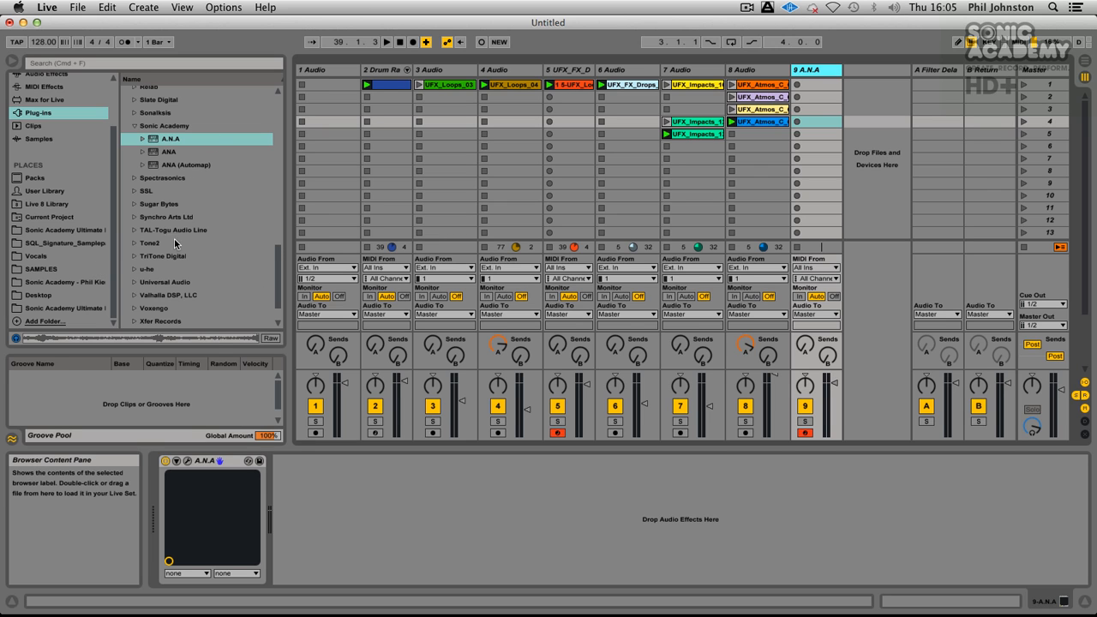
Step: Audition the atmosphere samples from UFX_Atmos_C_07 through UFX_Atmos_C_15 in the Sonic Academy Ultimate folder
left_click(54, 308)
left_click(189, 183)
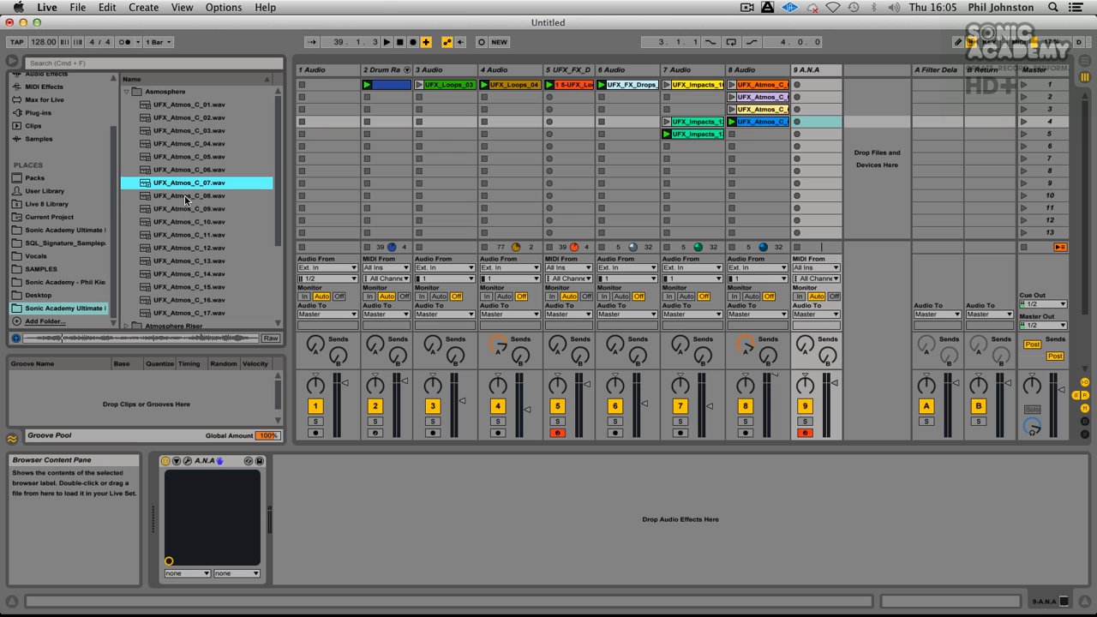
left_click(185, 197)
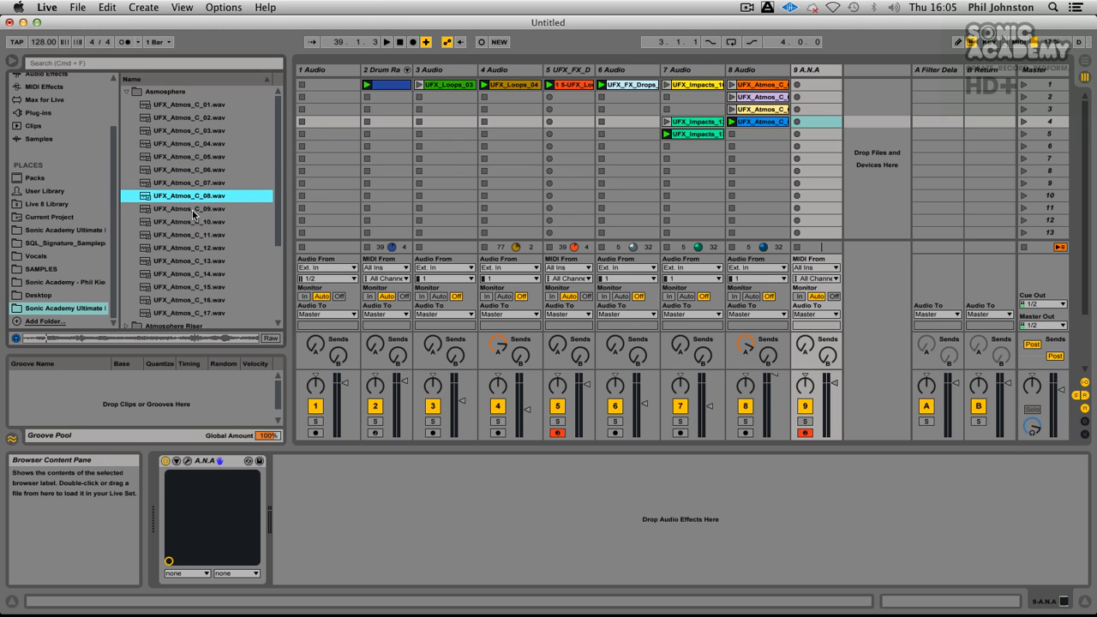
left_click(193, 211)
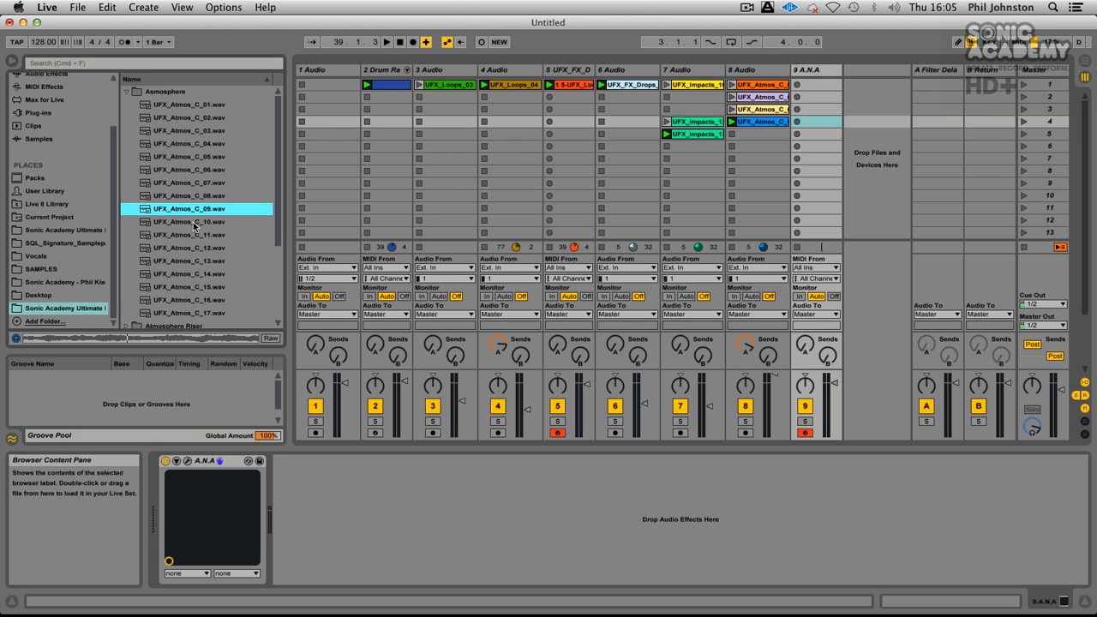
left_click(194, 225)
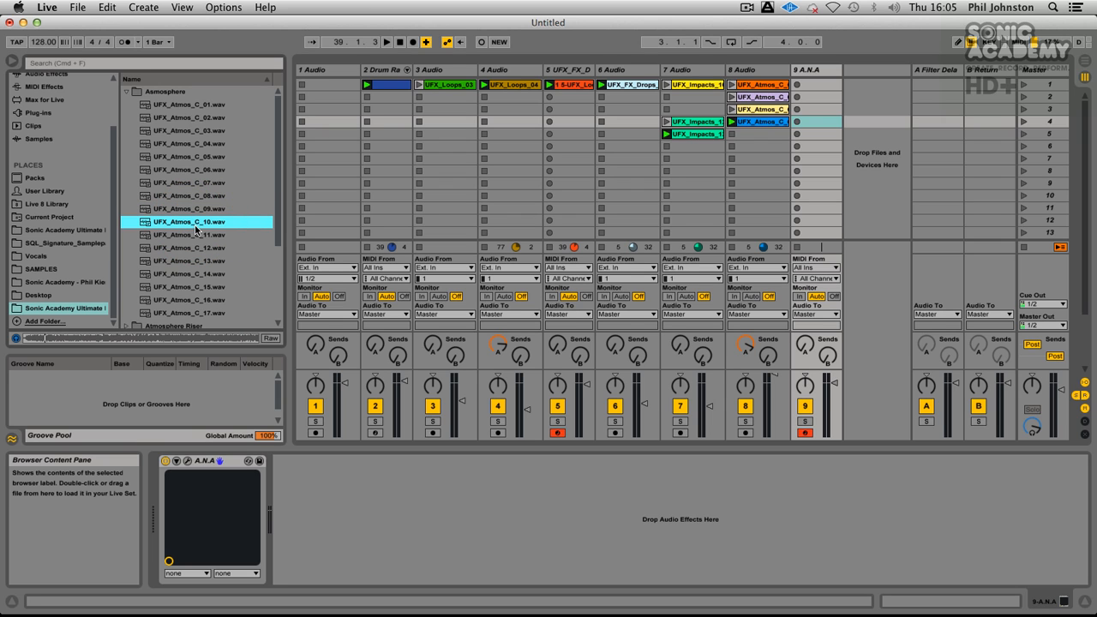
left_click(195, 235)
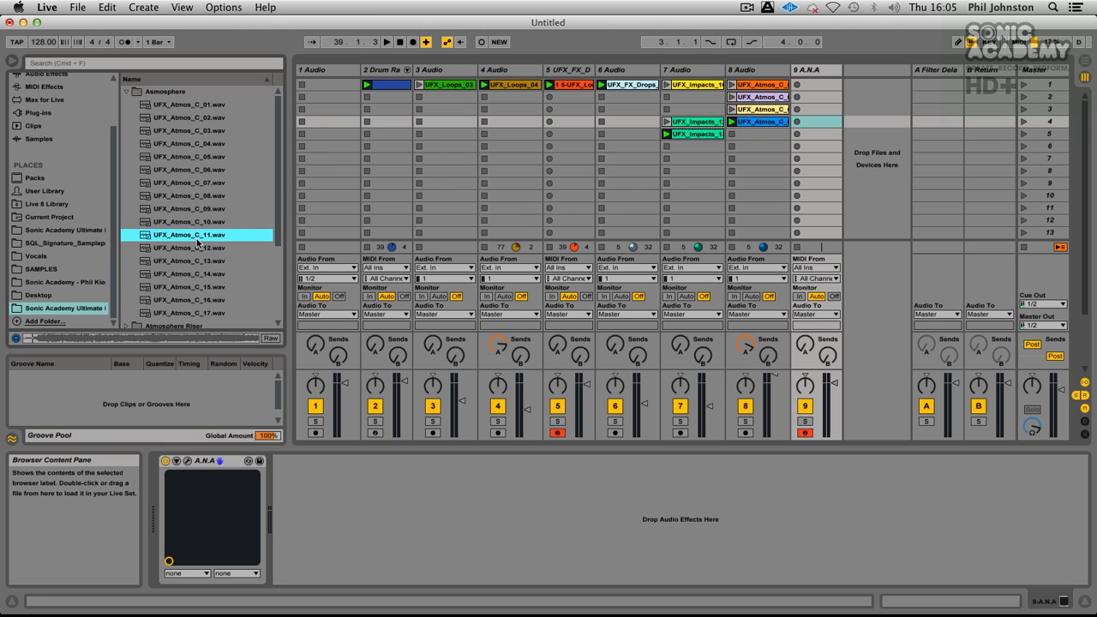
left_click(190, 248)
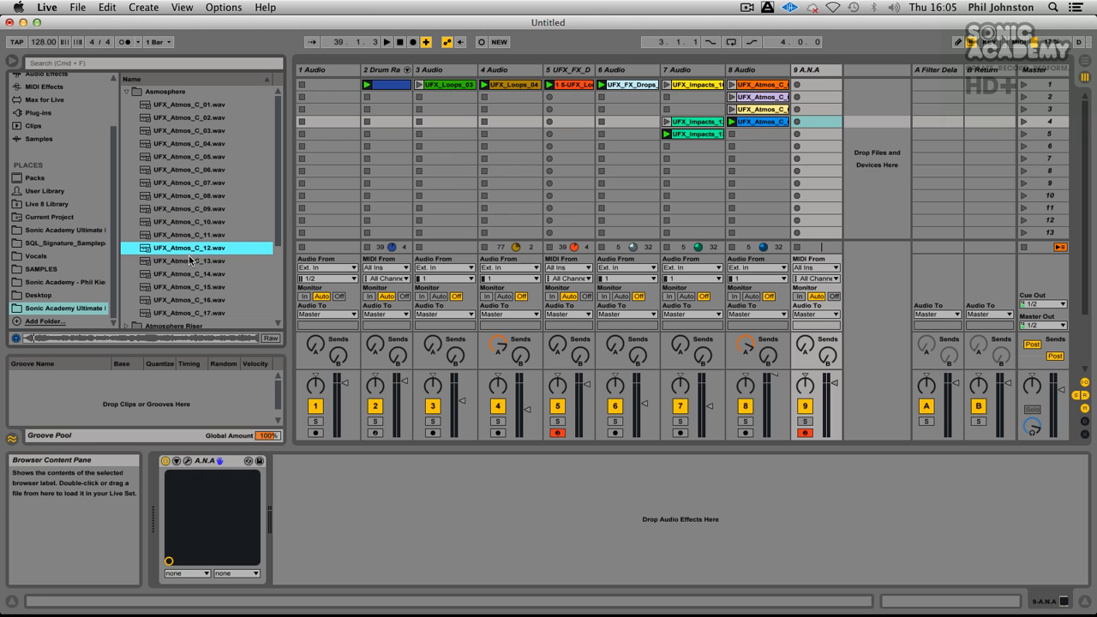
left_click(187, 260)
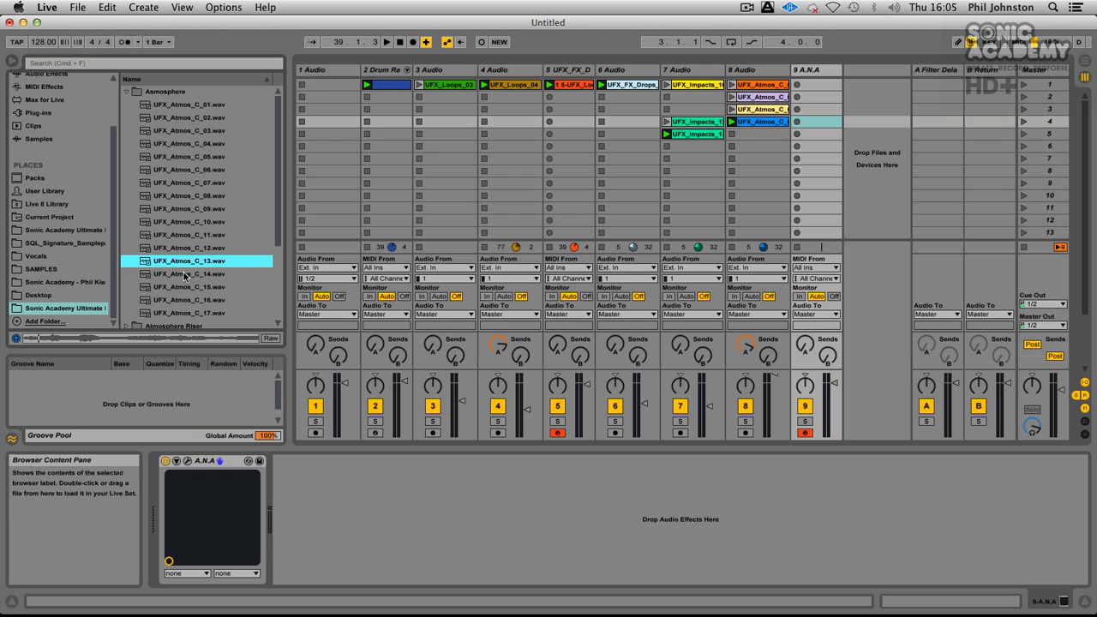
left_click(186, 275)
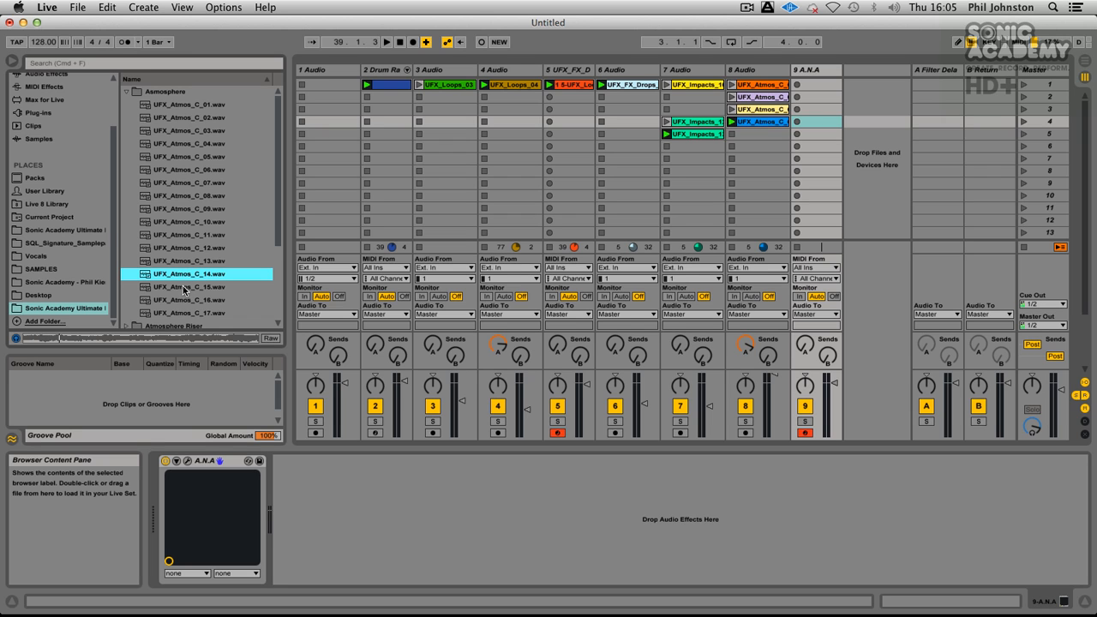
left_click(182, 289)
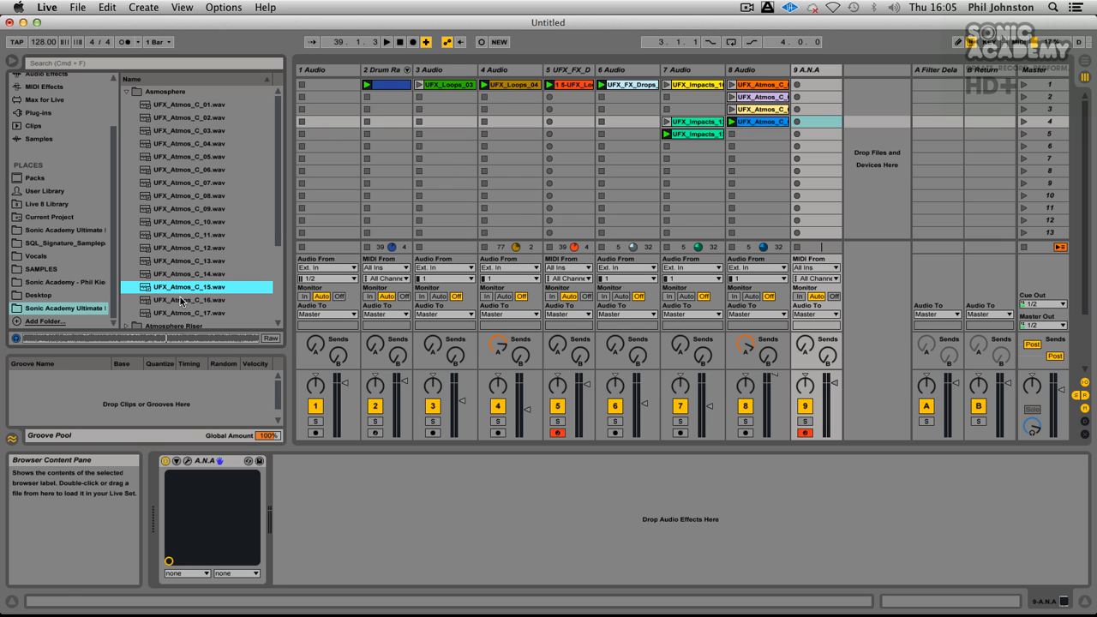
Step: Place UFX_Atmos_C_15 in the fourth slot of a new audio track 10 and launch it
left_click_drag(190, 290, 799, 125)
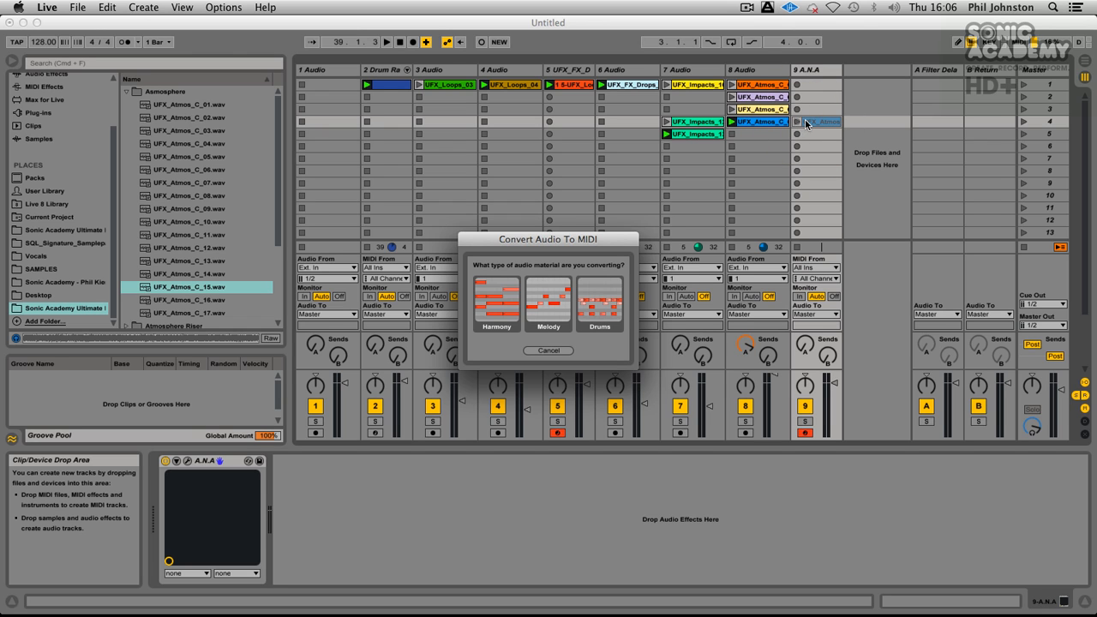
left_click(549, 350)
left_click_drag(182, 288, 876, 123)
left_click(852, 121)
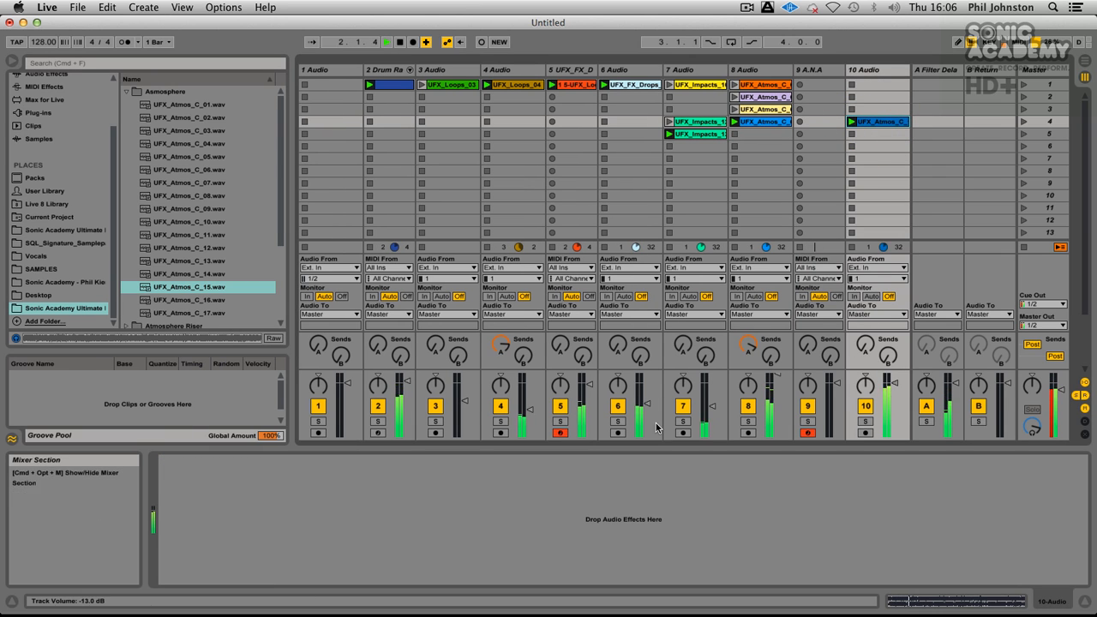
Step: Rebalance the mix by muting the track 2 Drum Rack, disarming track 5 and lowering track 10's volume
left_click(379, 407)
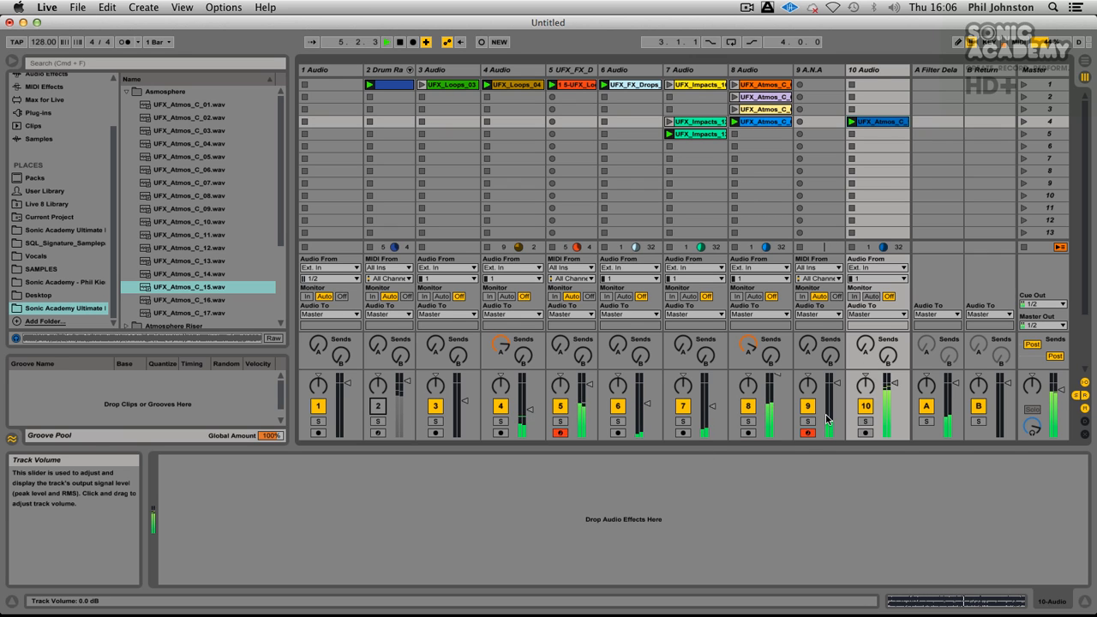
left_click(560, 433)
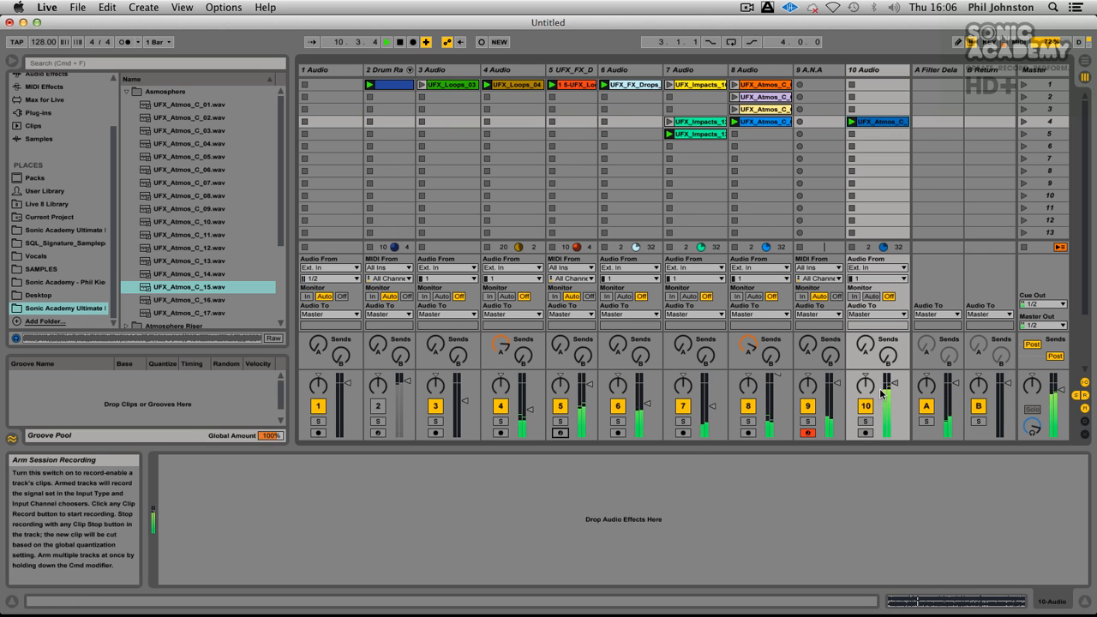
left_click_drag(895, 384, 893, 395)
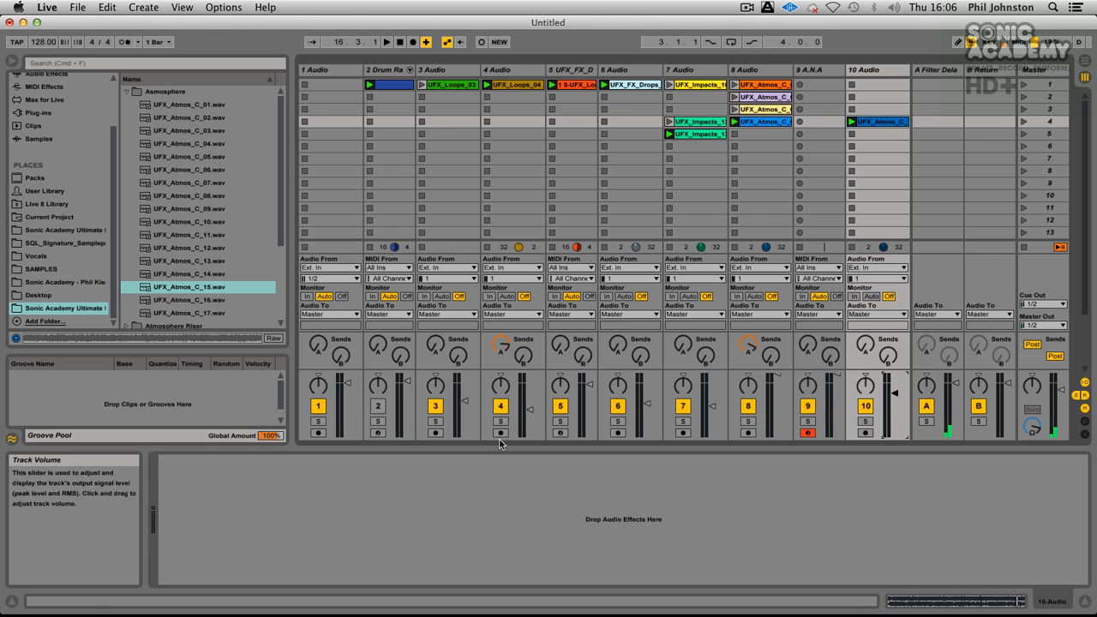
Step: Collapse the Asmosphere sample folder and open the Atmosphere Riser folder
left_click(125, 92)
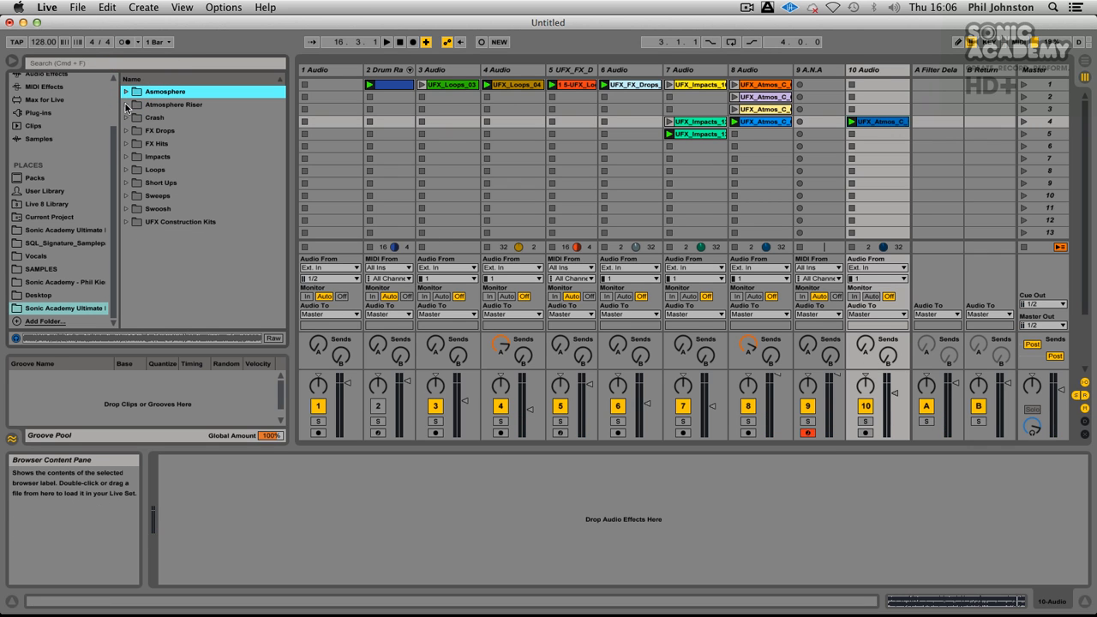
left_click(125, 105)
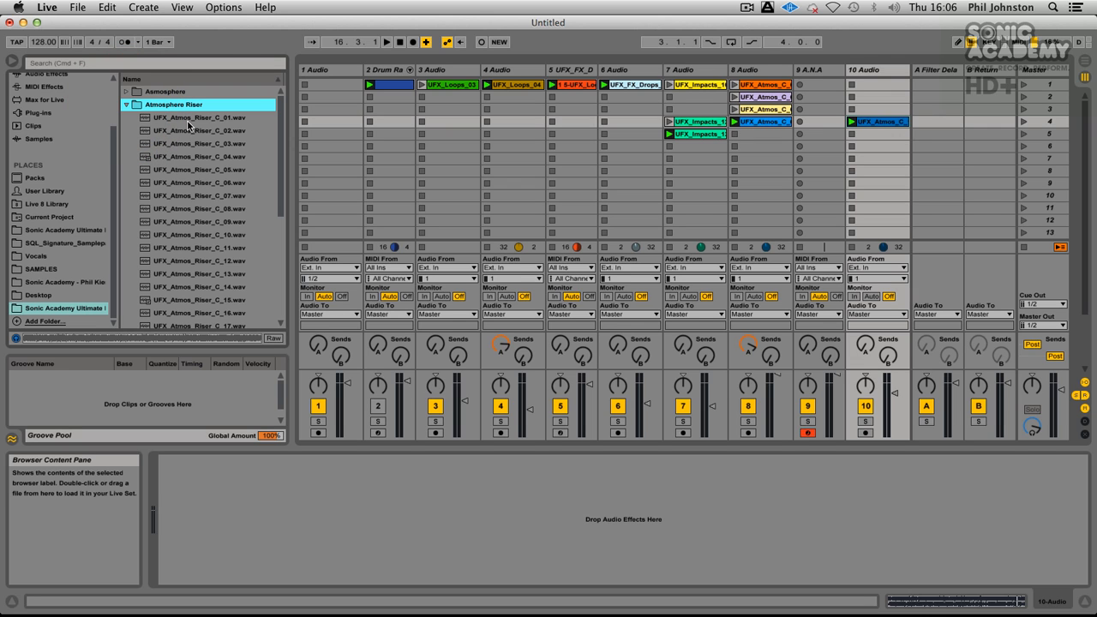